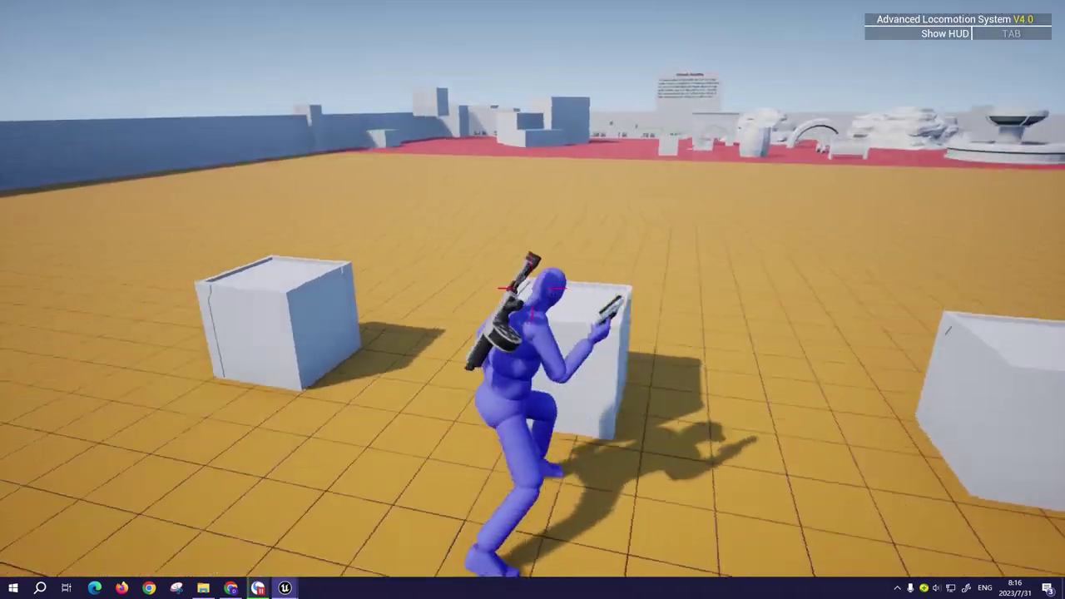
- Play-test the character: run, mantle onto the wall and blocks, and ragdoll on the floor
{"action": "key", "text": "x"}
{"action": "key", "text": "w"}
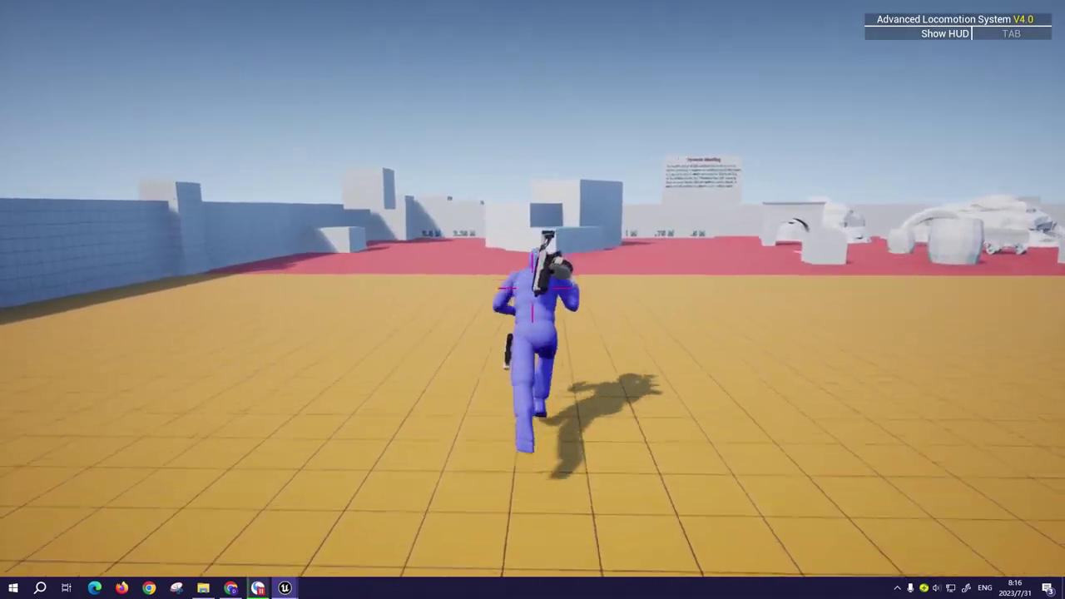
{"action": "key", "text": "space"}
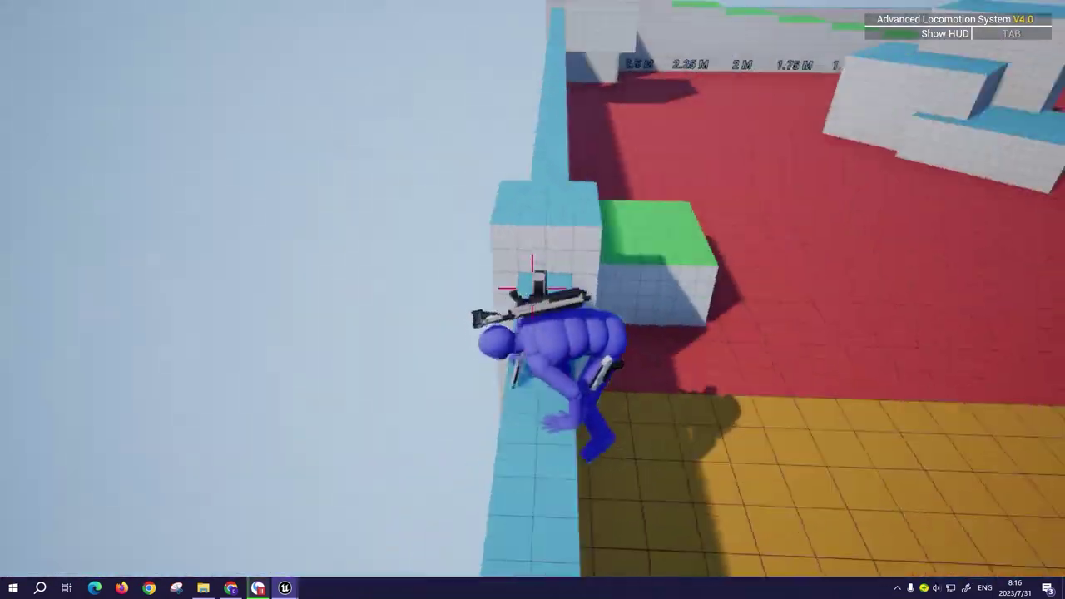
{"action": "key", "text": "space"}
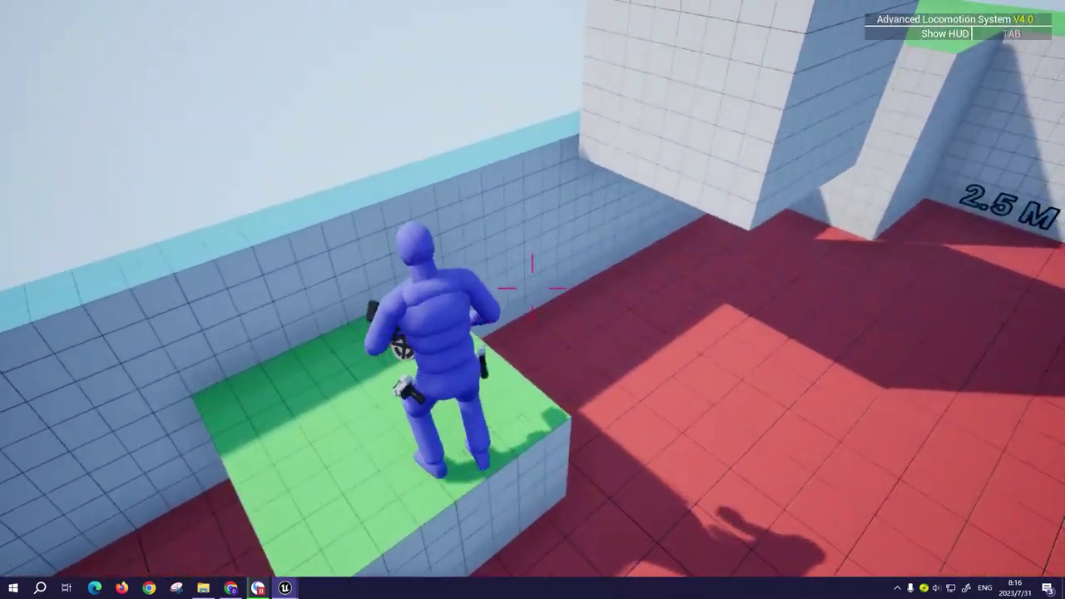
{"action": "key", "text": "space"}
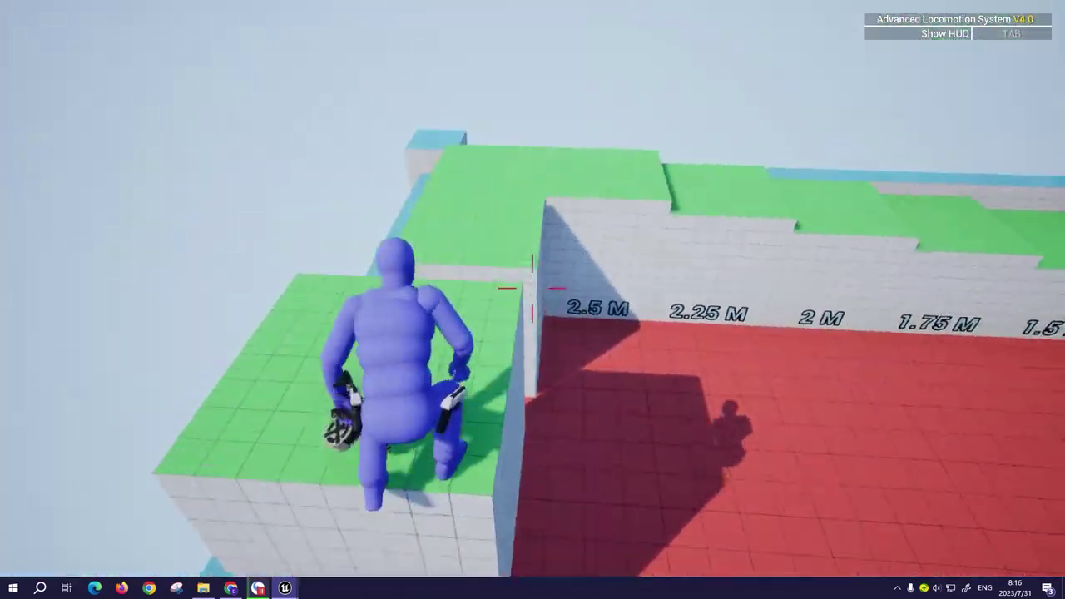
{"action": "key", "text": "x"}
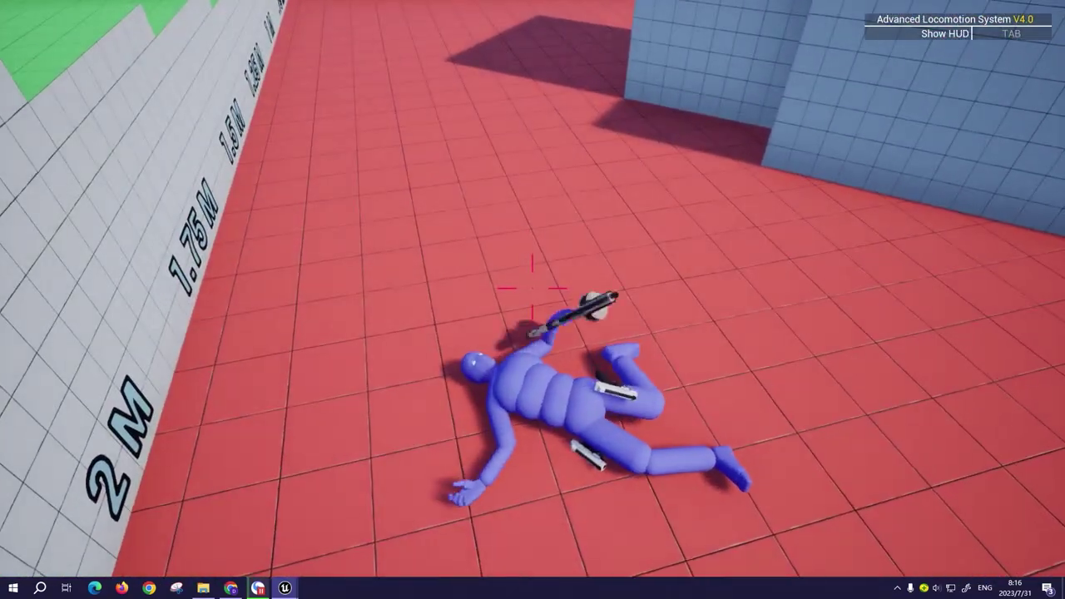
{"action": "key", "text": "x"}
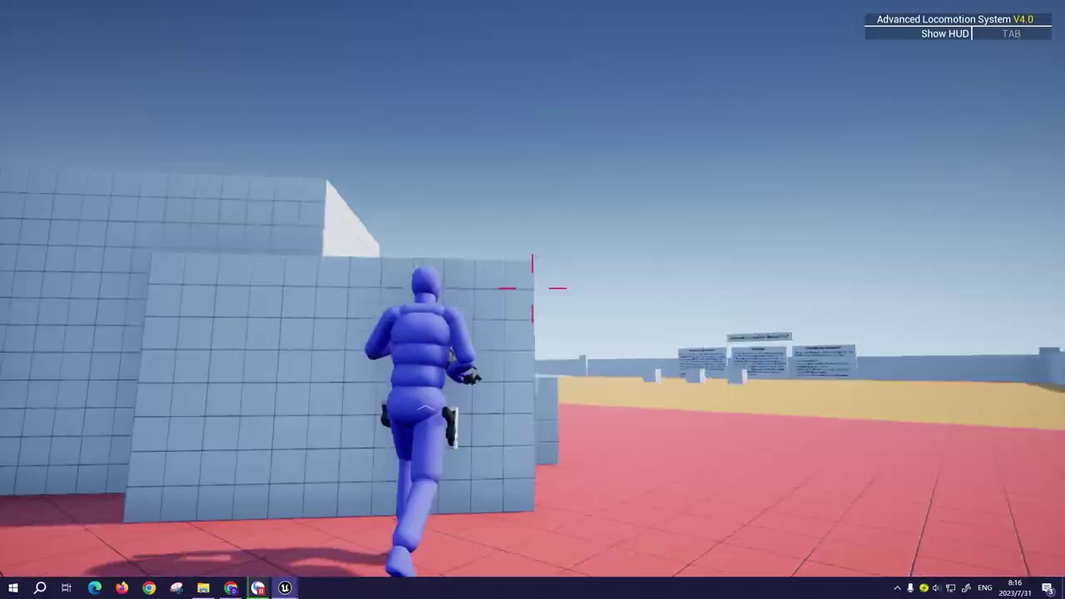
{"action": "key", "text": "space"}
{"action": "key", "text": "x"}
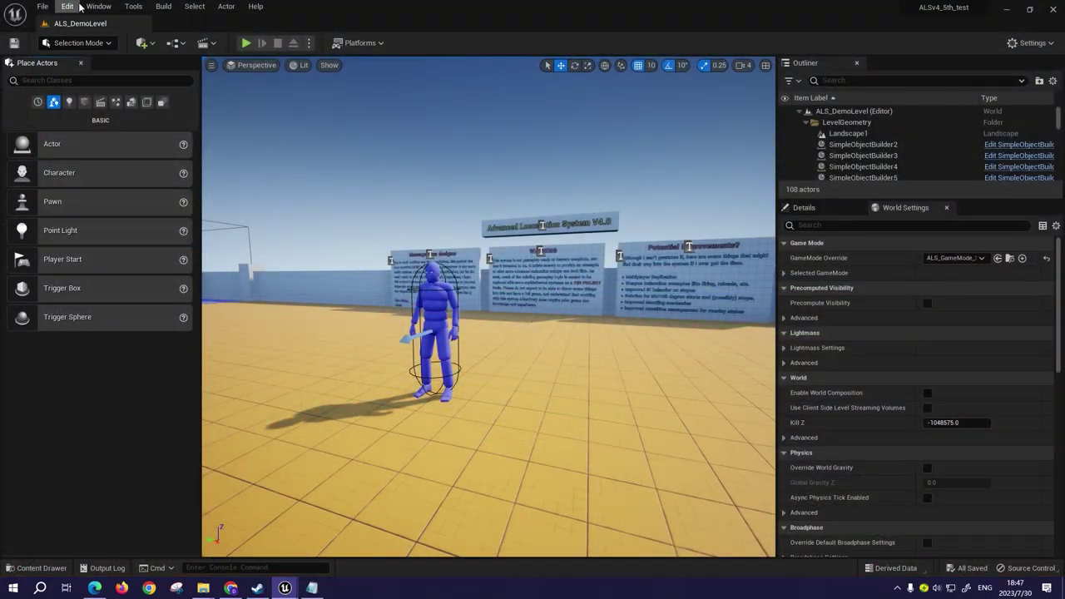
- Confirm the Animation Warping and Motion Warping plugins are enabled using a 'warp' search
{"action": "left_click", "coordinate": [79, 7]}
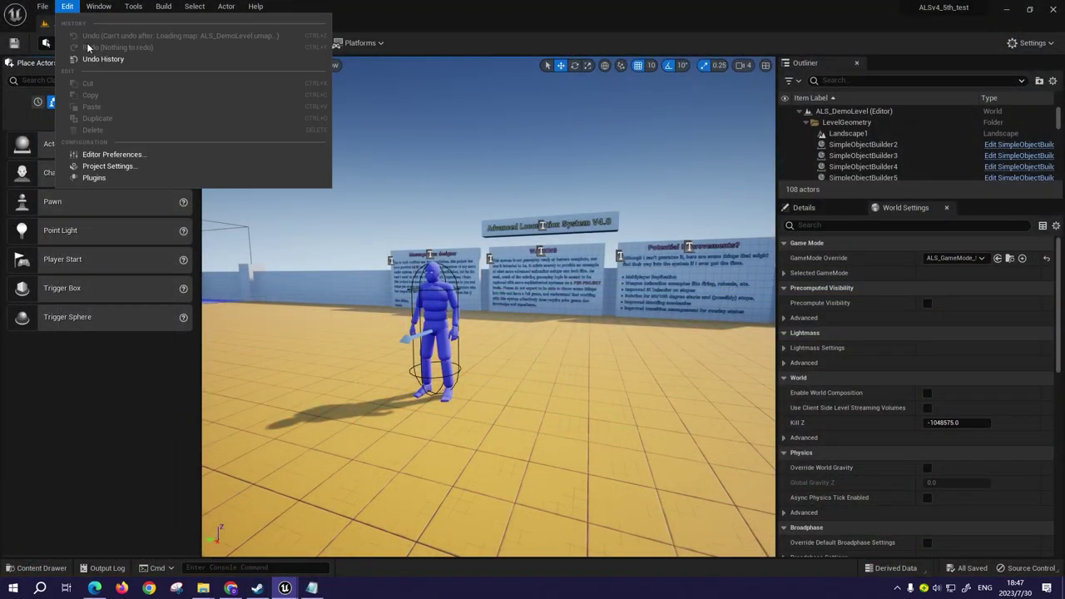
{"action": "left_click", "coordinate": [109, 177]}
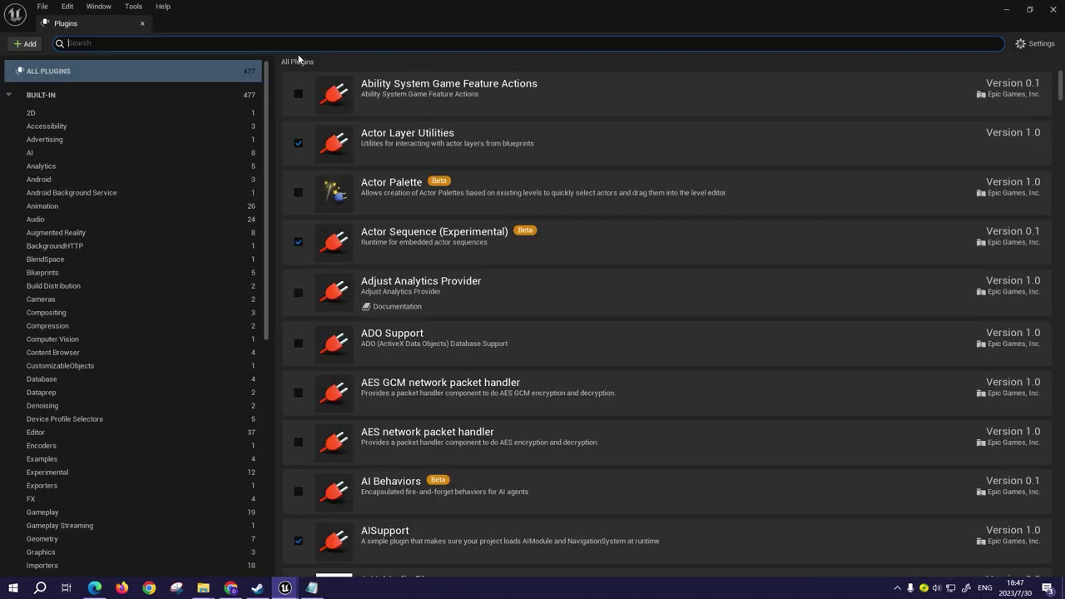
{"action": "type", "text": "warp"}
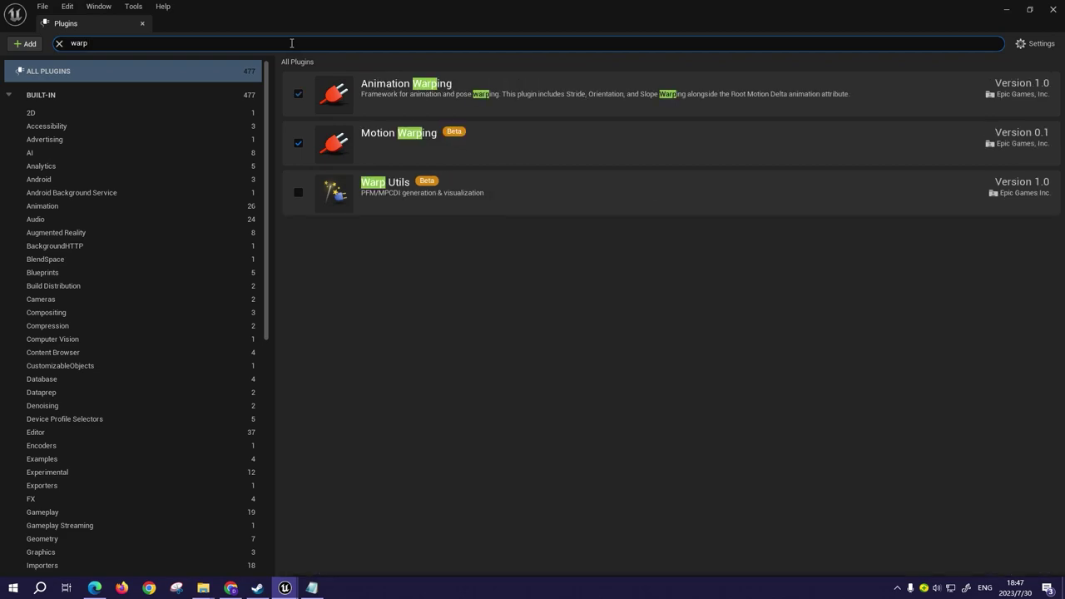
{"action": "left_click", "coordinate": [494, 237]}
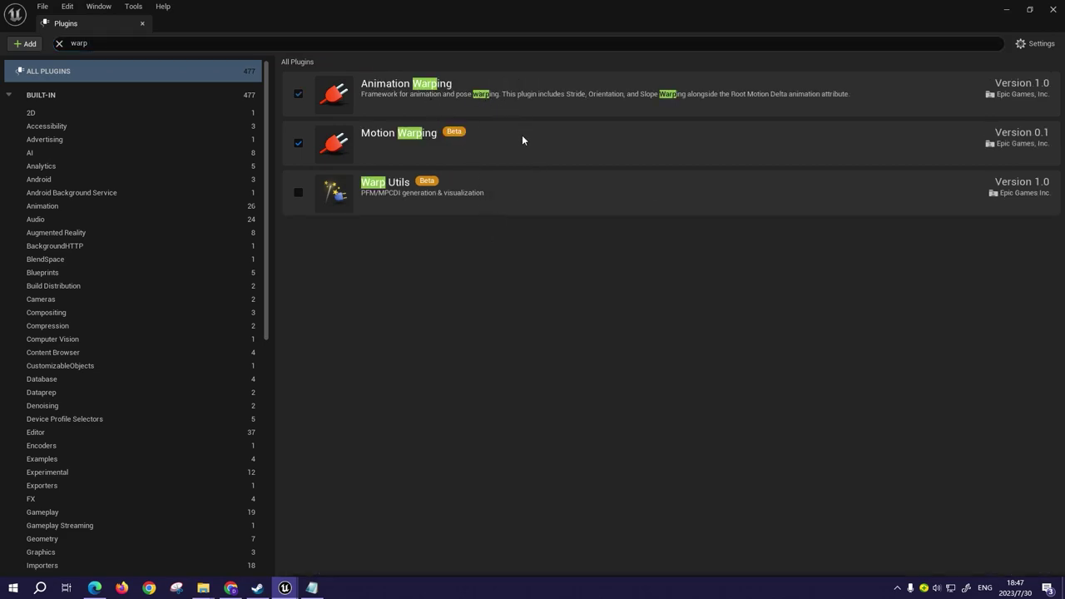
{"action": "left_click", "coordinate": [1055, 11]}
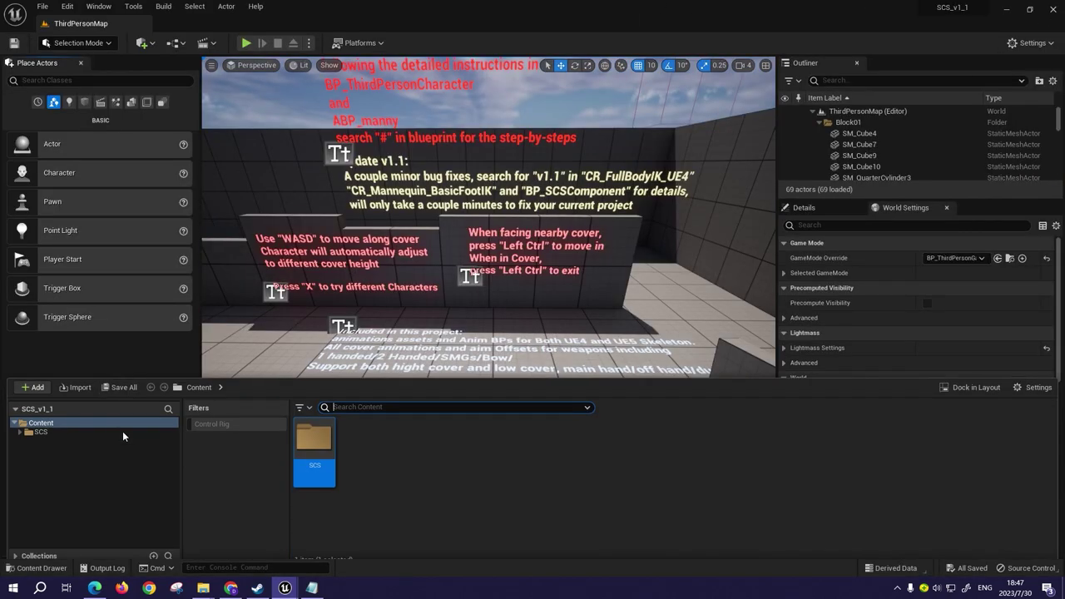
- Start migrating the SCS folder and accept its list of assets
{"action": "right_click", "coordinate": [307, 436]}
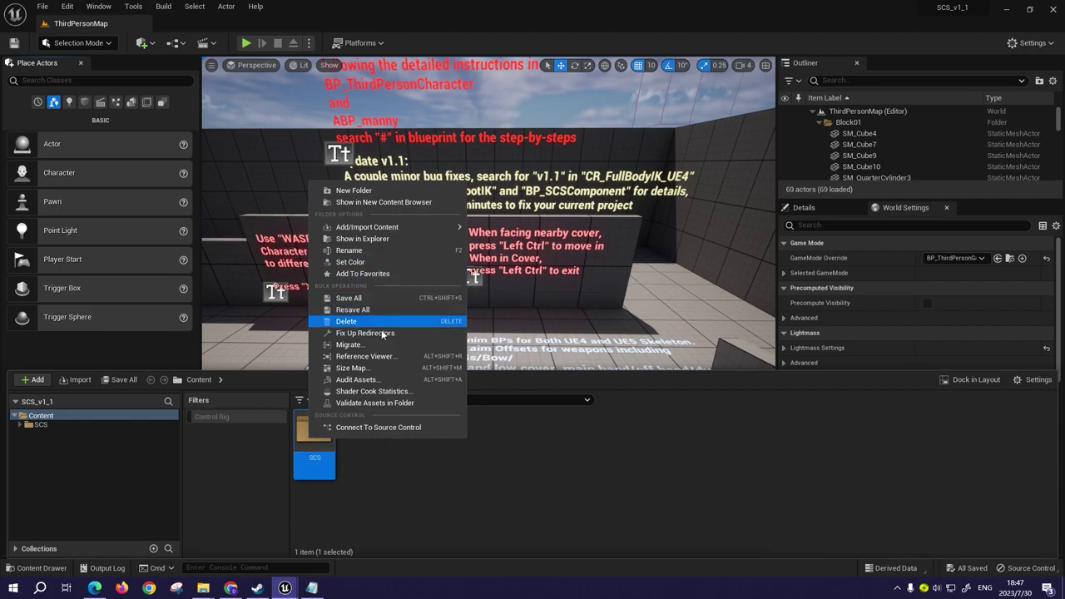
{"action": "left_click", "coordinate": [385, 342]}
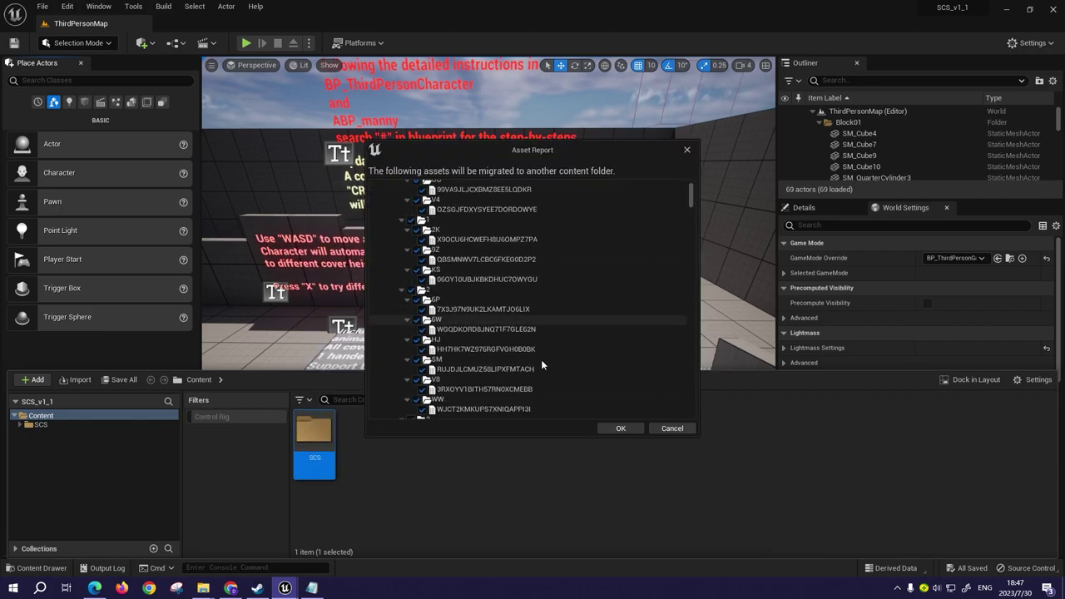
{"action": "left_click", "coordinate": [613, 428]}
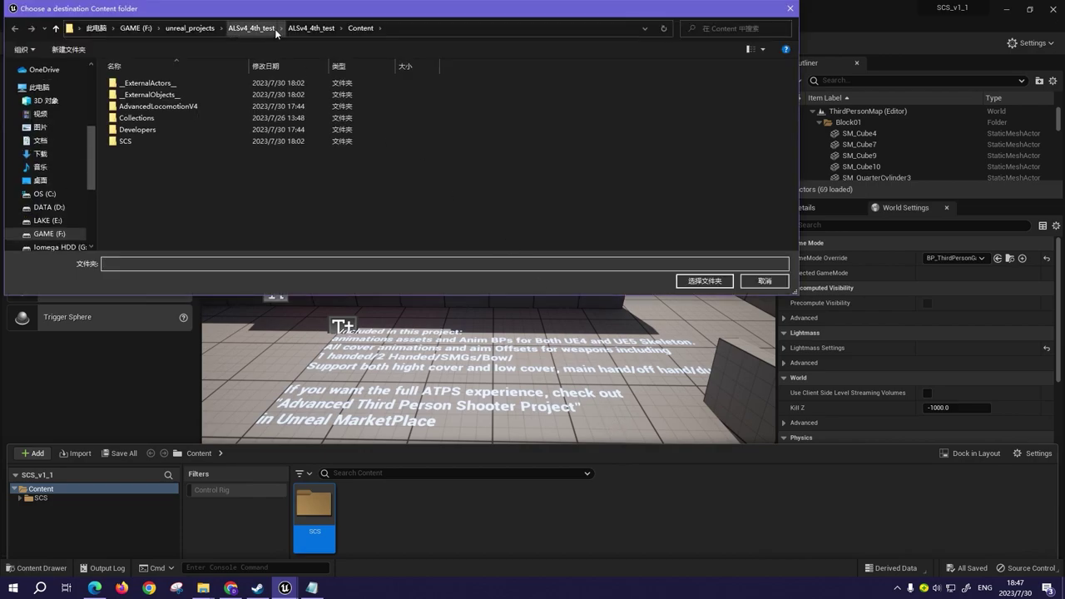
- Choose ALSv4_5th_test/Content as the migration destination folder
{"action": "left_click", "coordinate": [190, 28]}
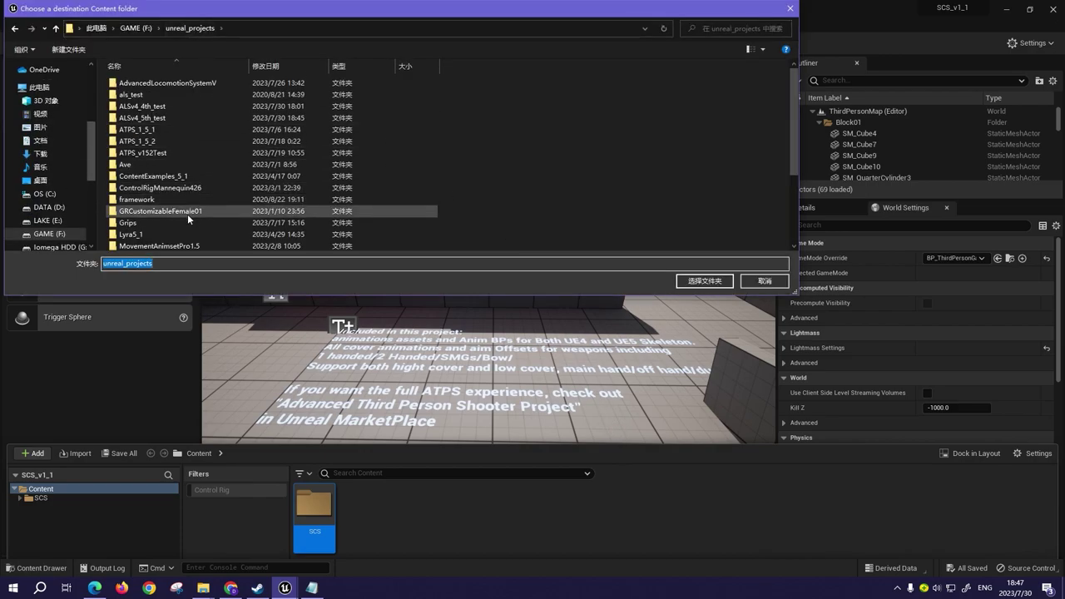
{"action": "double_click", "coordinate": [170, 114]}
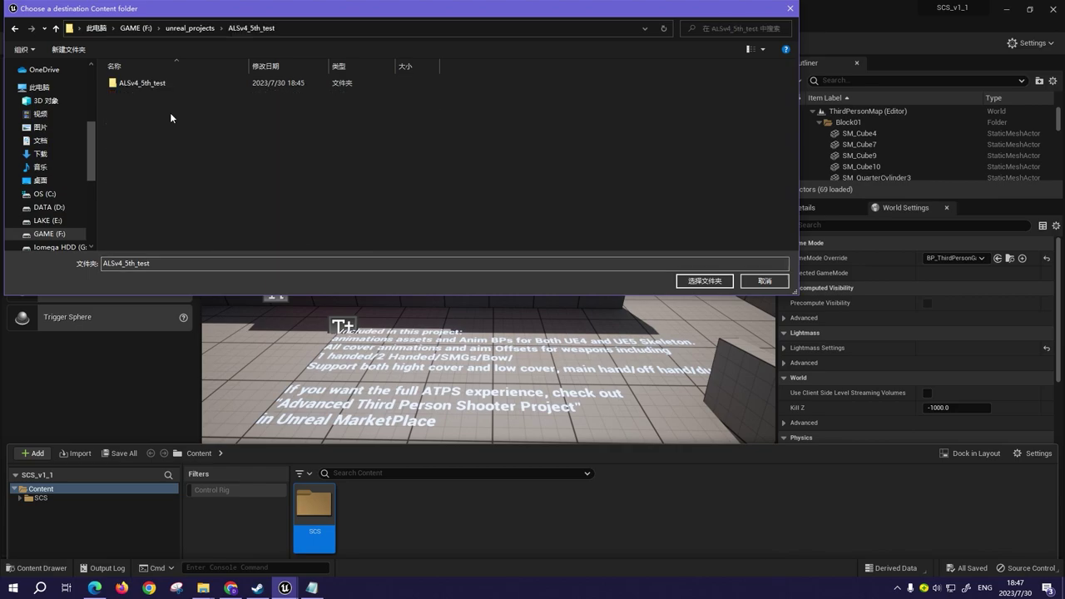
{"action": "double_click", "coordinate": [171, 83]}
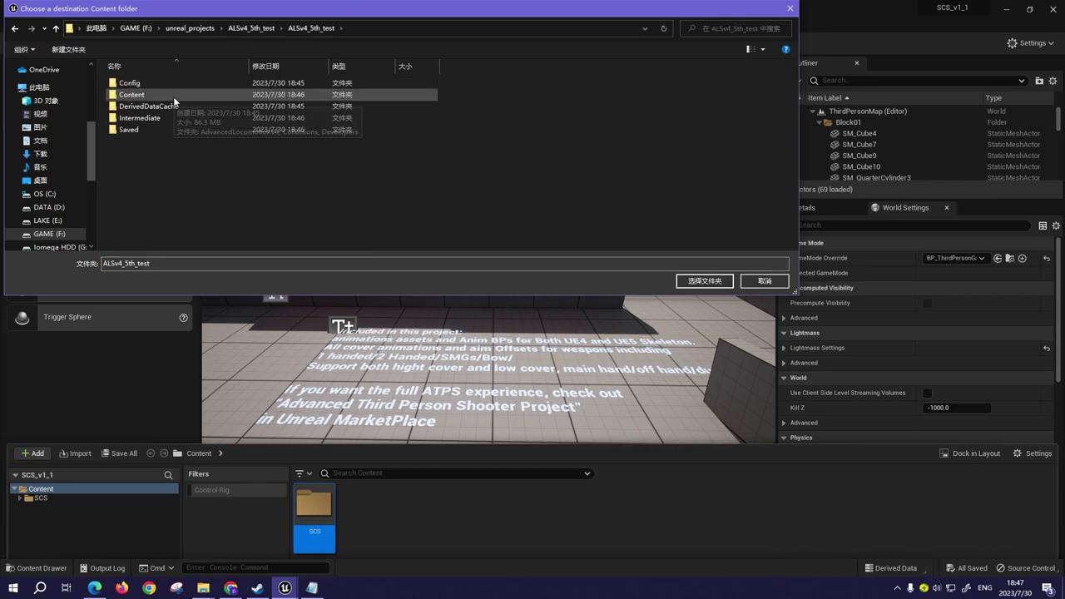
{"action": "double_click", "coordinate": [173, 96]}
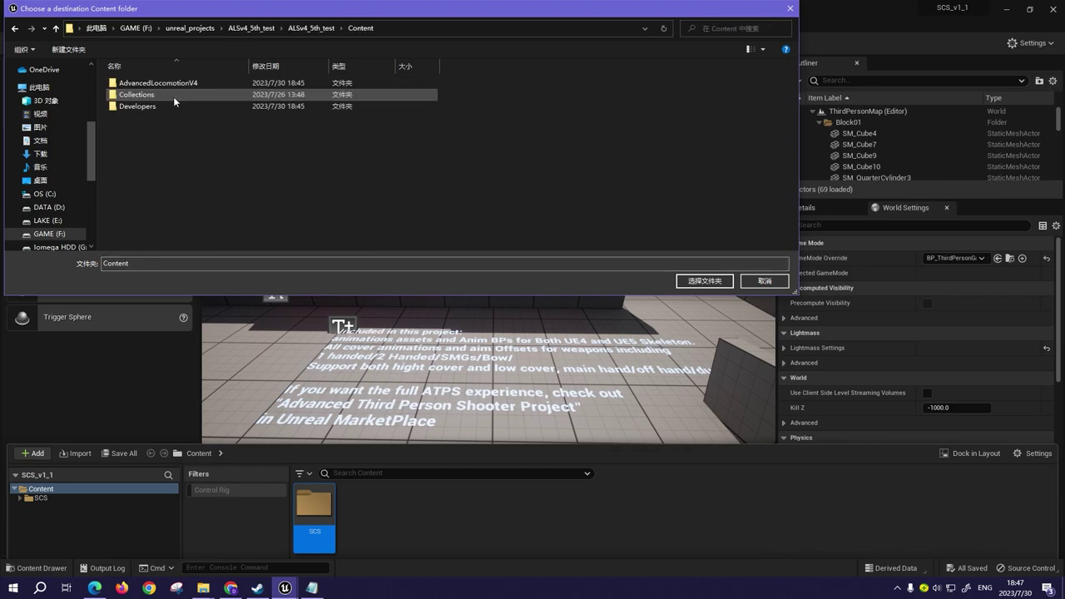
{"action": "left_click", "coordinate": [692, 281]}
{"action": "mouse_move", "coordinate": [284, 588]}
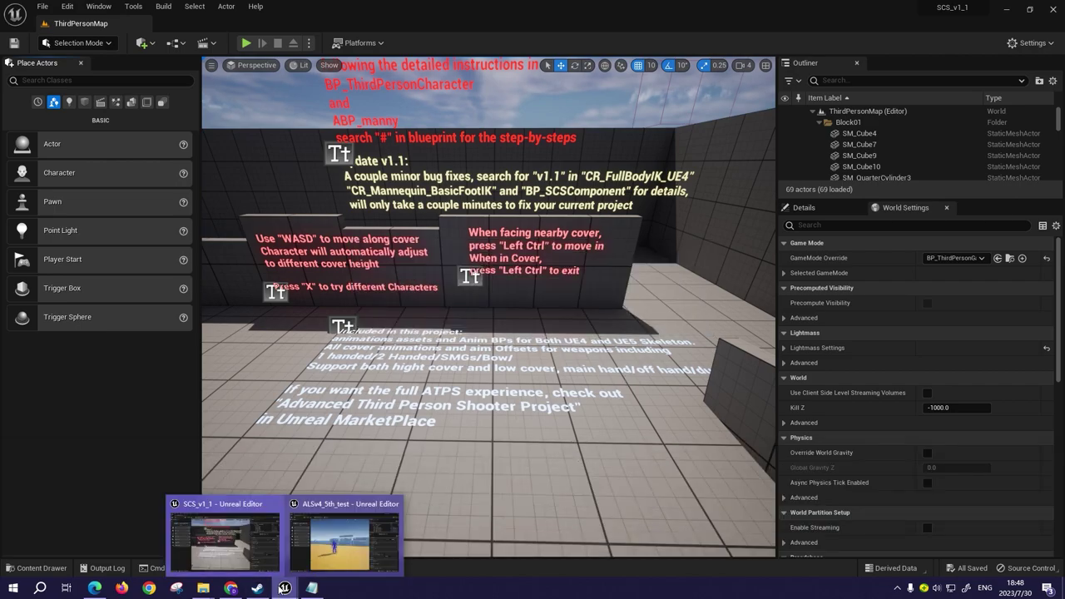
- In the ALSv4_5th_test editor, open ALS_Base_CharacterBP from AdvancedLocomotionV4/Blueprints/CharacterLogic
{"action": "left_click", "coordinate": [344, 536]}
{"action": "key", "text": "ctrl+space"}
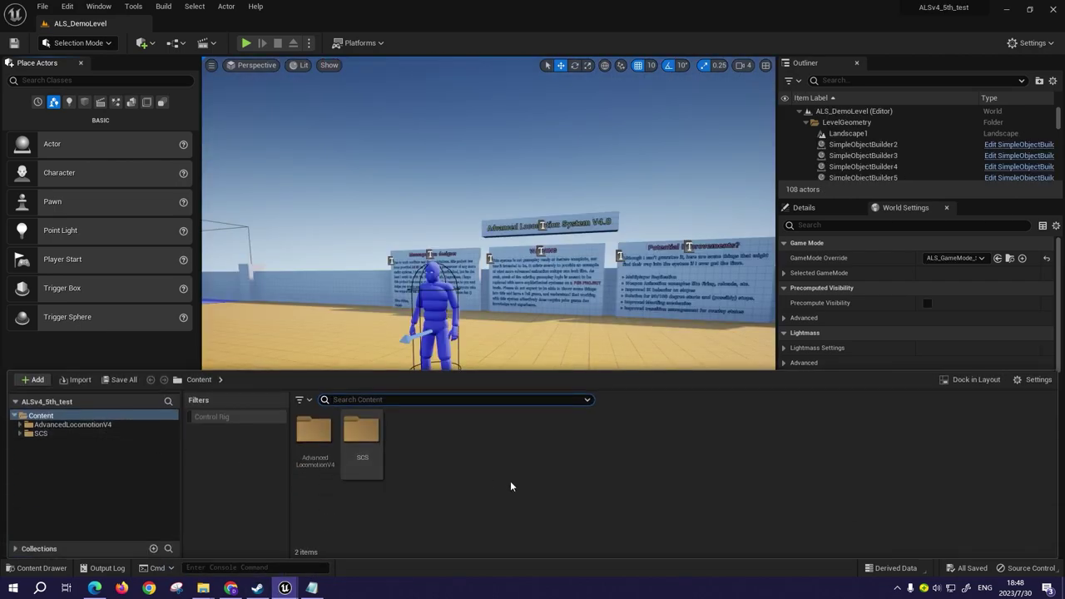
{"action": "left_click", "coordinate": [362, 437]}
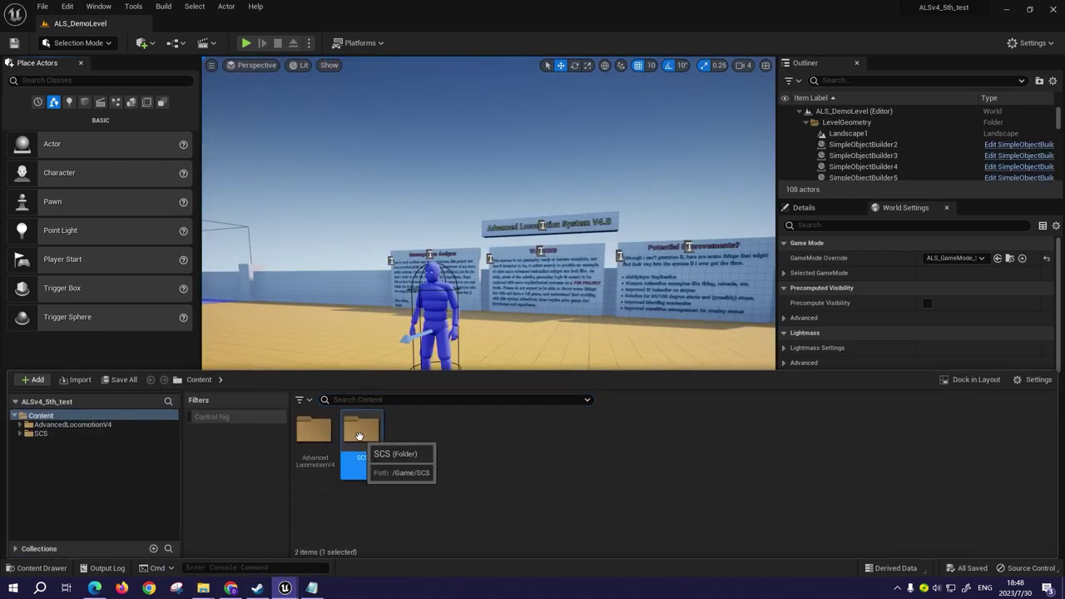
{"action": "left_click", "coordinate": [486, 467]}
{"action": "double_click", "coordinate": [314, 431]}
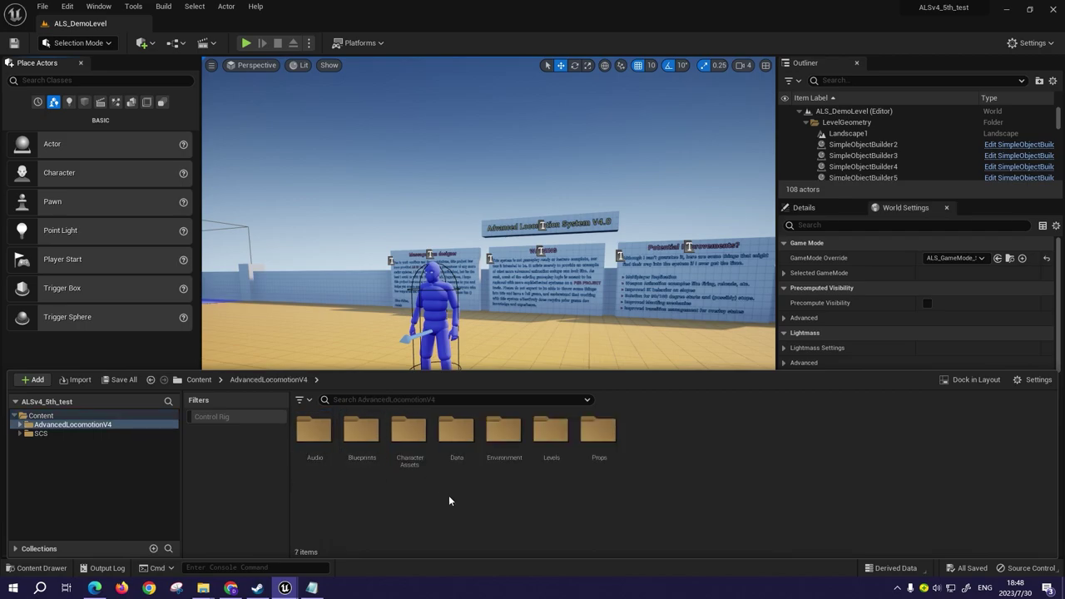
{"action": "double_click", "coordinate": [361, 430]}
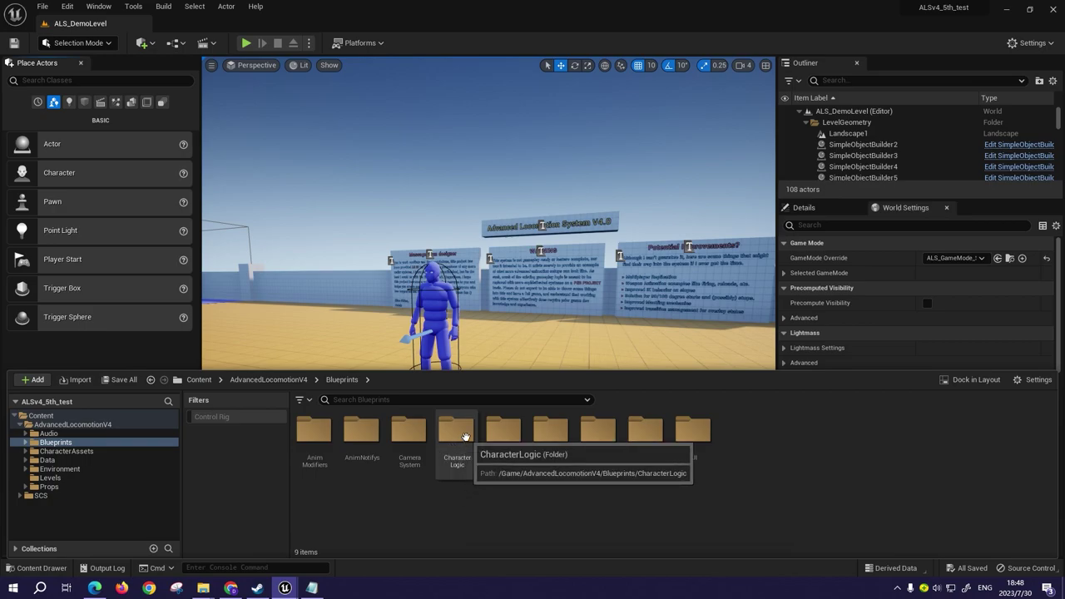
{"action": "double_click", "coordinate": [456, 430]}
{"action": "left_click", "coordinate": [412, 440]}
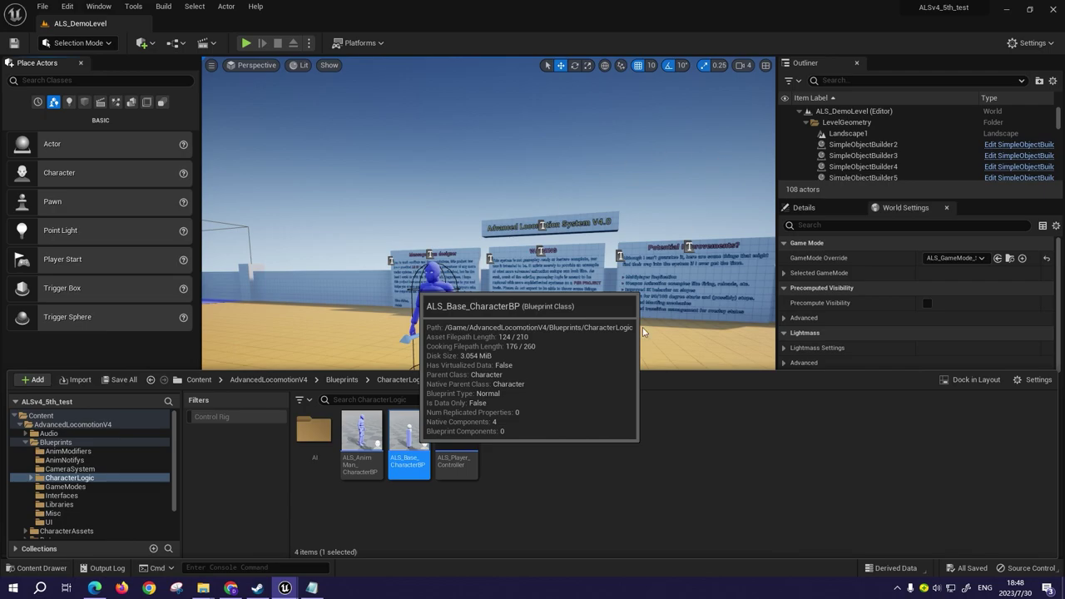
{"action": "key", "text": "Return"}
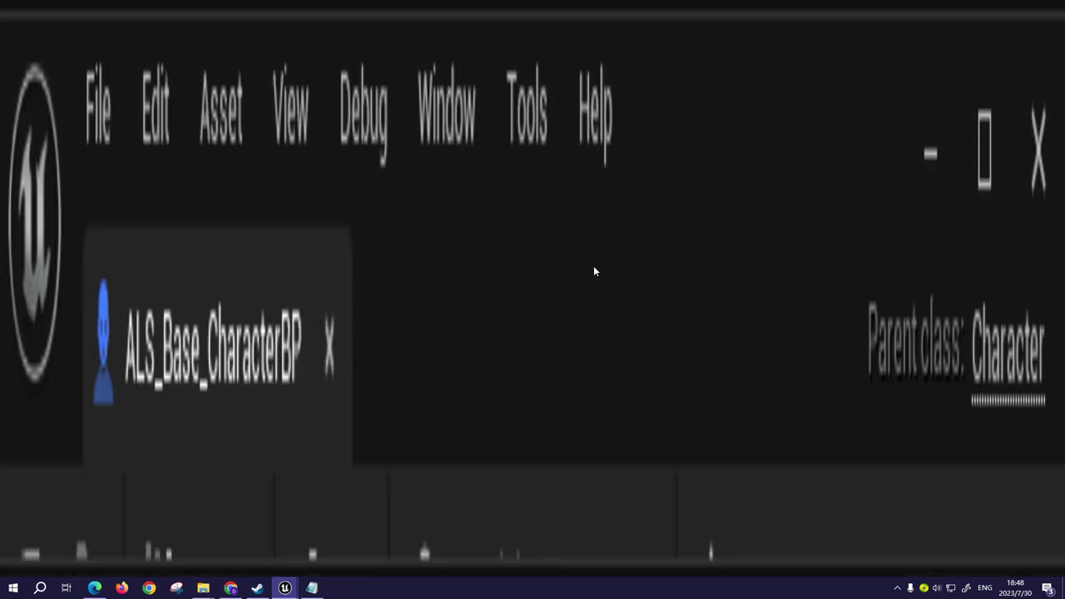
- Reparent ALS_Base_CharacterBP to BP_ThirdPersonCharacter_UE4 in Class Settings
{"action": "left_click", "coordinate": [593, 266]}
{"action": "scroll", "coordinate": [712, 109], "scroll_direction": "down", "scroll_amount": 6}
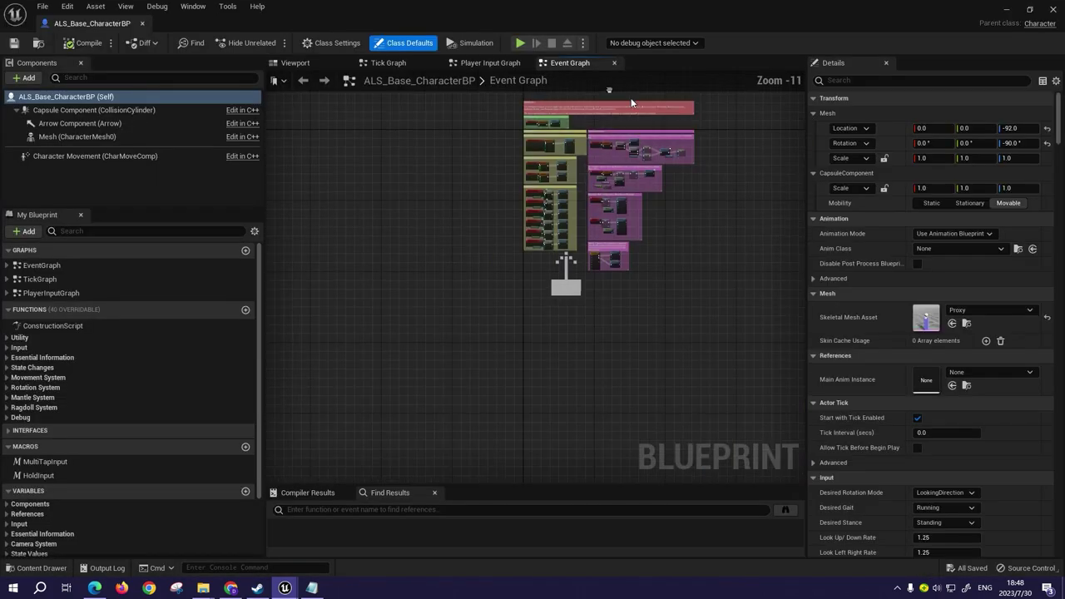
{"action": "mouse_move", "coordinate": [733, 149]}
{"action": "right_mouse_down"}
{"action": "mouse_move", "coordinate": [708, 194]}
{"action": "mouse_move", "coordinate": [522, 159]}
{"action": "right_mouse_up"}
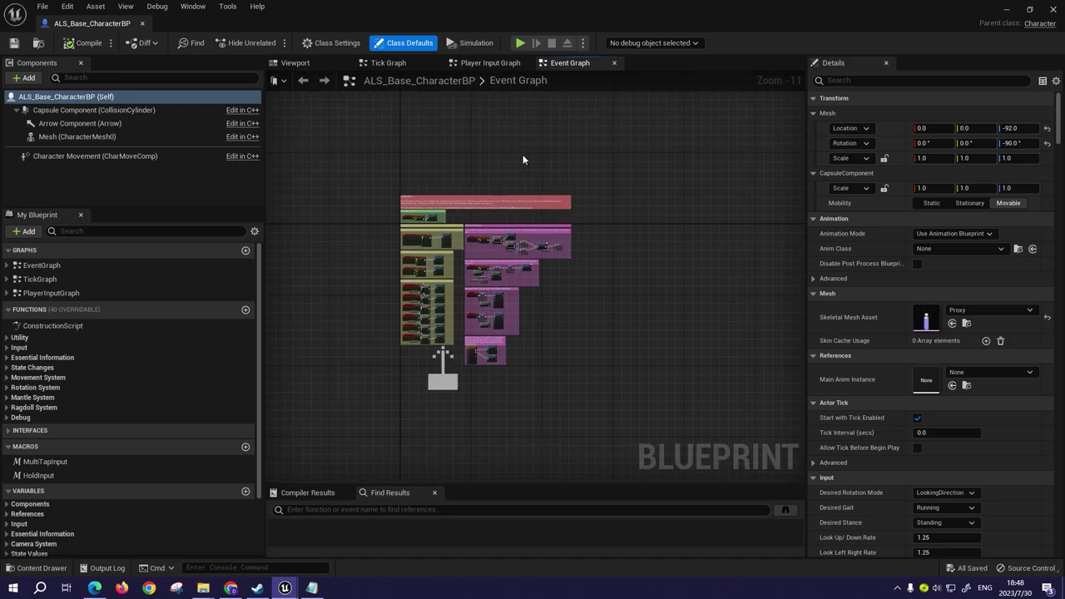
{"action": "left_click", "coordinate": [337, 43]}
{"action": "left_click", "coordinate": [949, 114]}
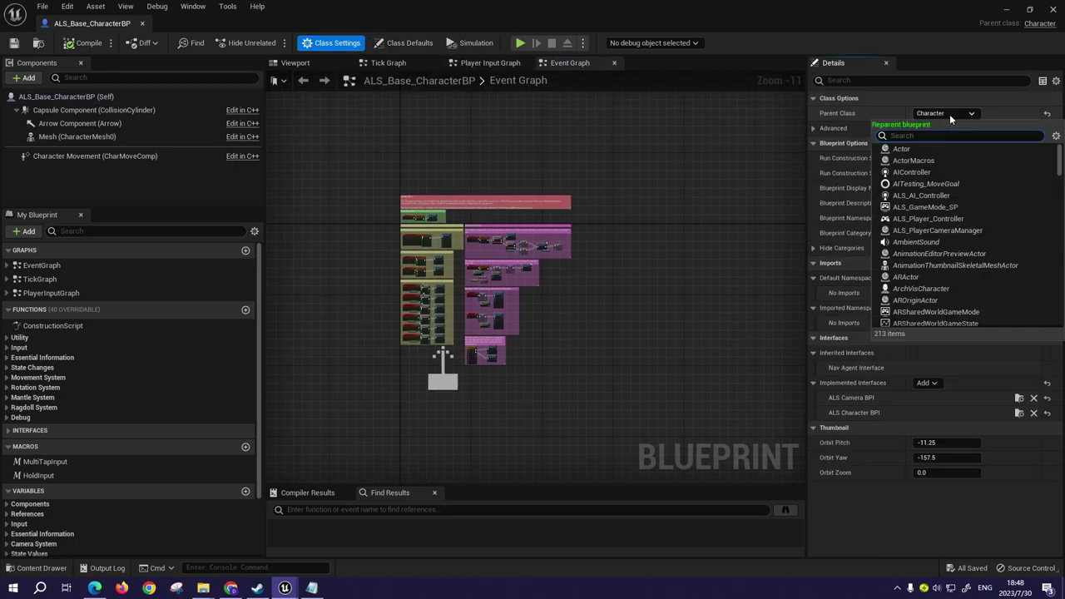
{"action": "type", "text": "bp_"}
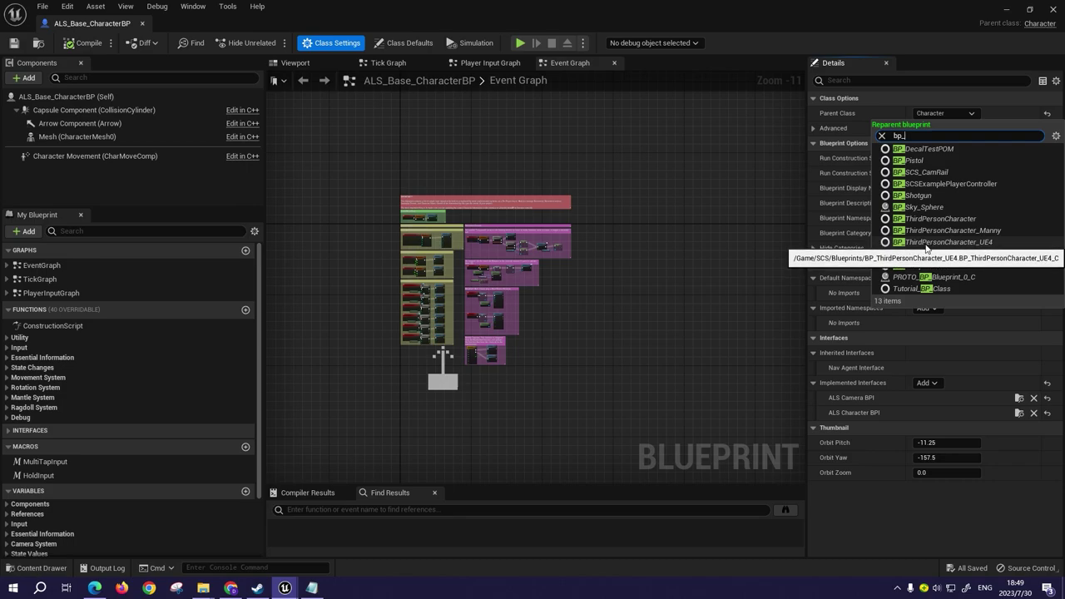
{"action": "left_click", "coordinate": [924, 243]}
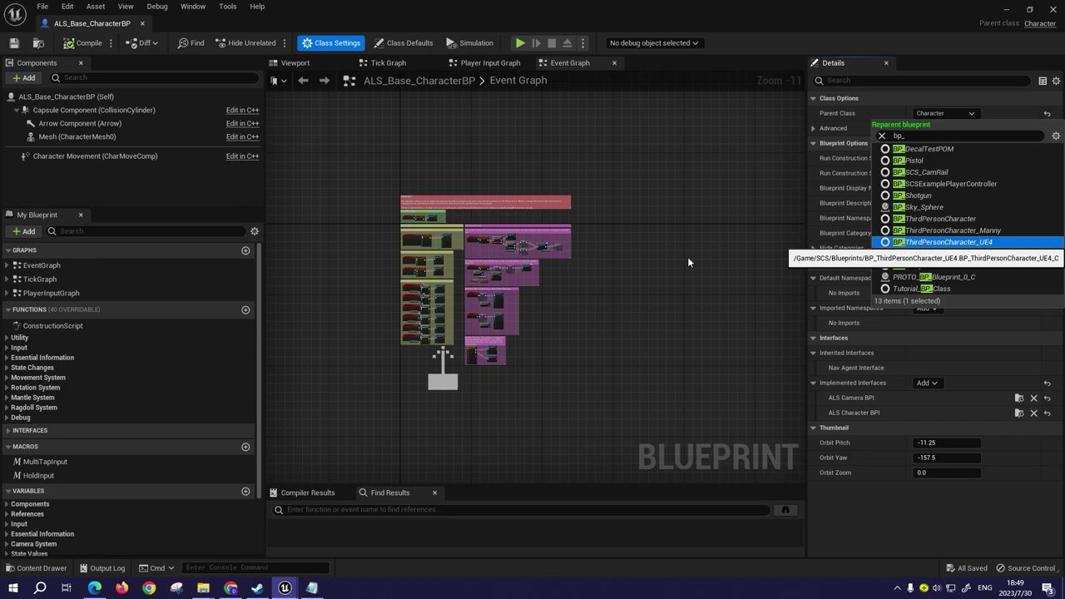
{"action": "left_click", "coordinate": [614, 276]}
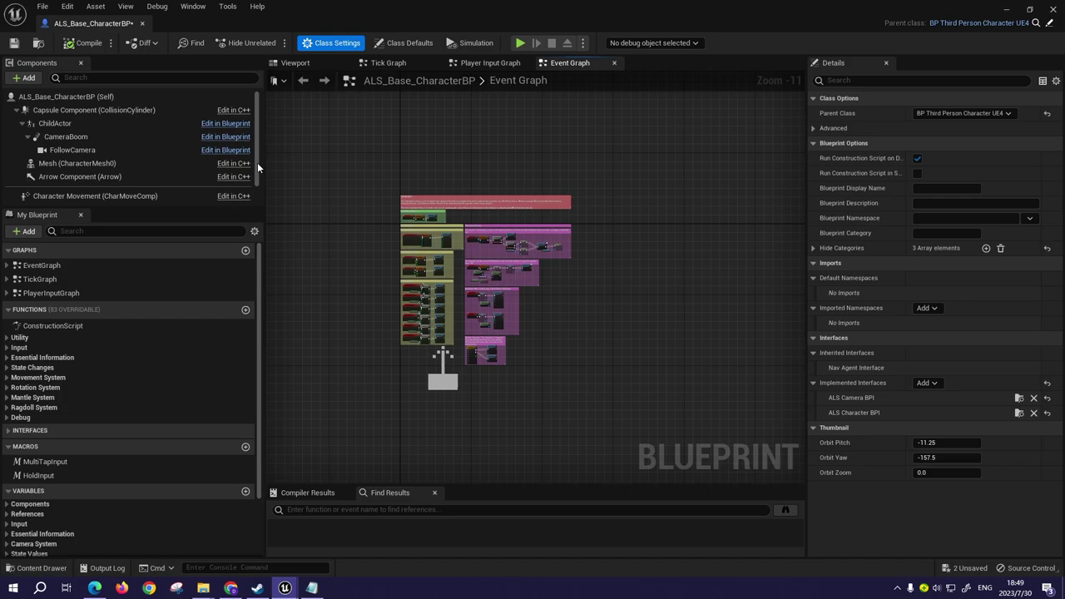
- Save the blueprint and demo level with Save All, then close the blueprint editor
{"action": "key", "text": "ctrl+space"}
{"action": "left_click", "coordinate": [121, 363]}
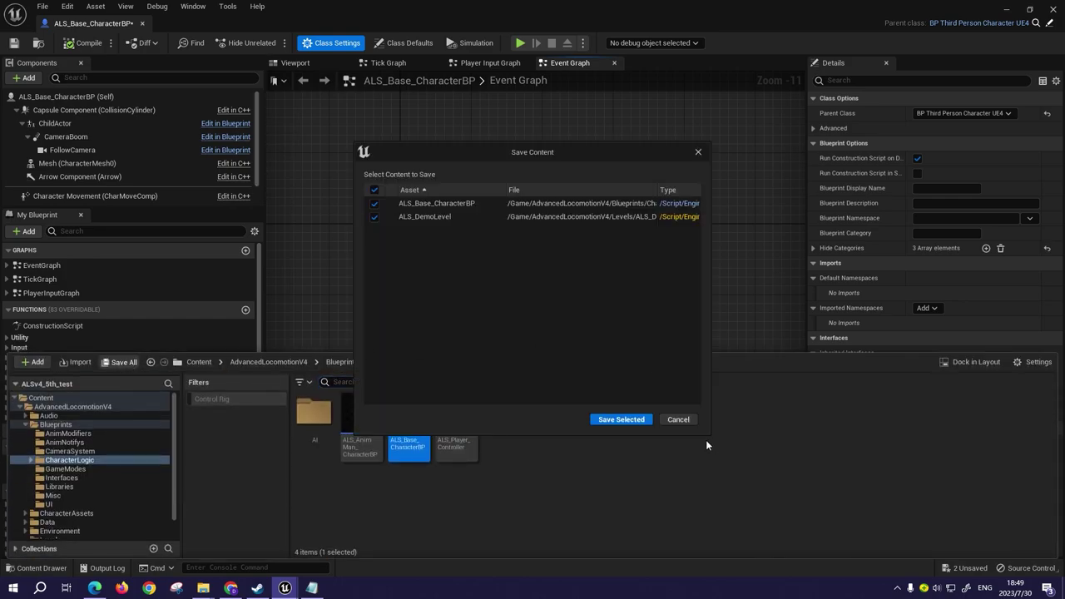
{"action": "left_click", "coordinate": [628, 419]}
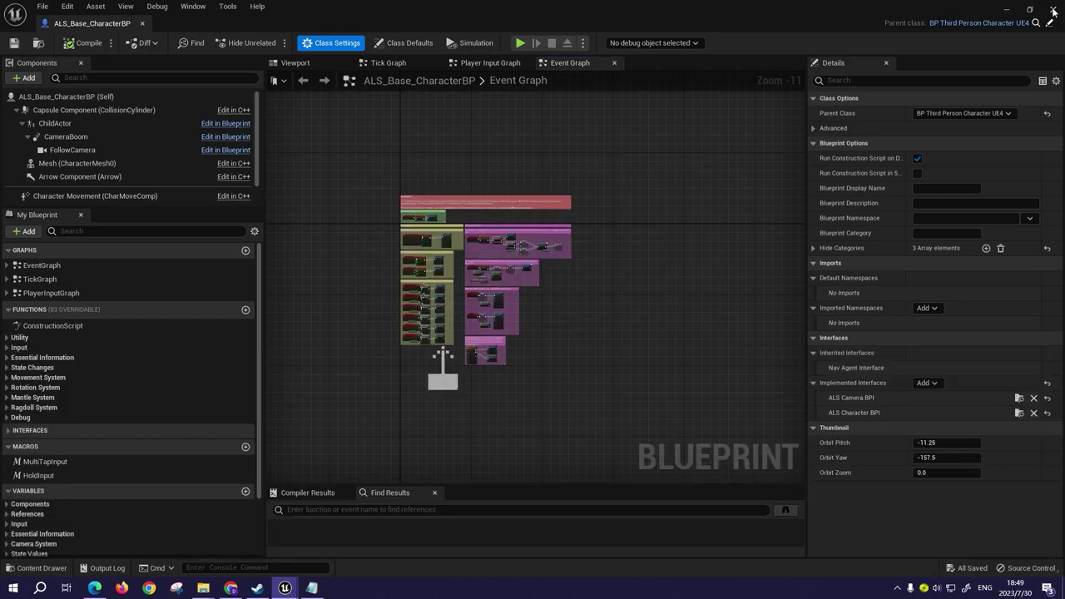
{"action": "left_click", "coordinate": [1053, 10]}
- Open ALS_AnimMan_CharacterBP from AdvancedLocomotionV4/Blueprints/CharacterLogic
{"action": "right_click_drag", "start_coordinate": [488, 307], "coordinate": [499, 316]}
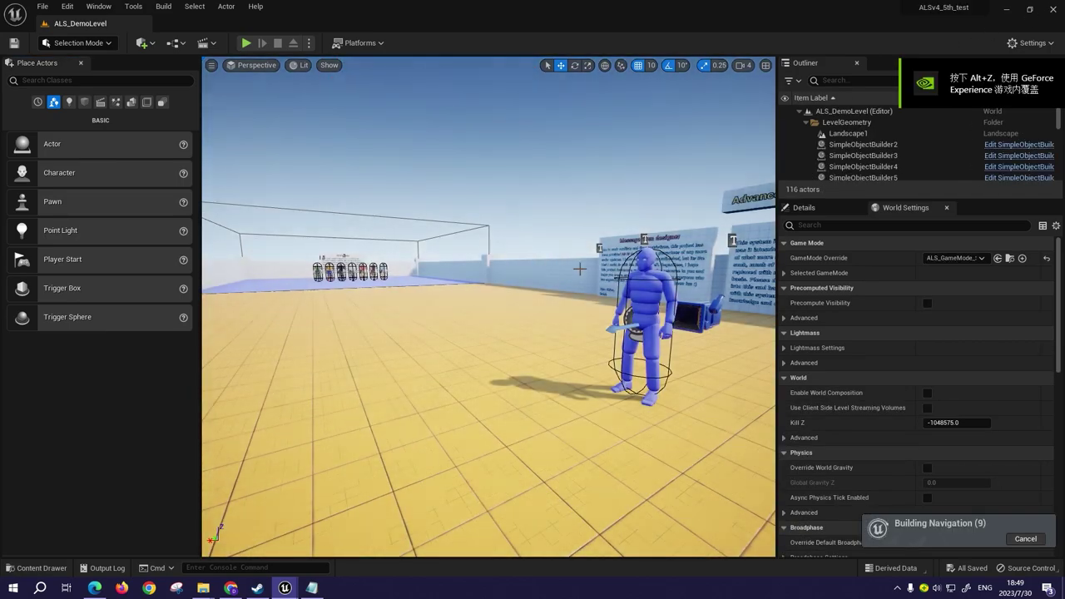
{"action": "key", "text": "ctrl+space"}
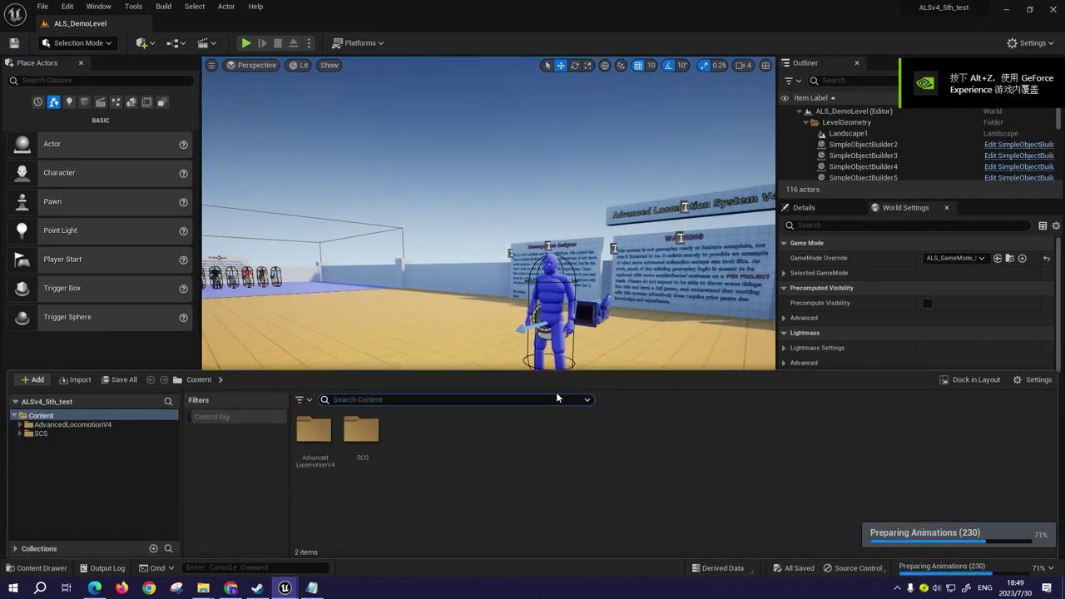
{"action": "double_click", "coordinate": [302, 432]}
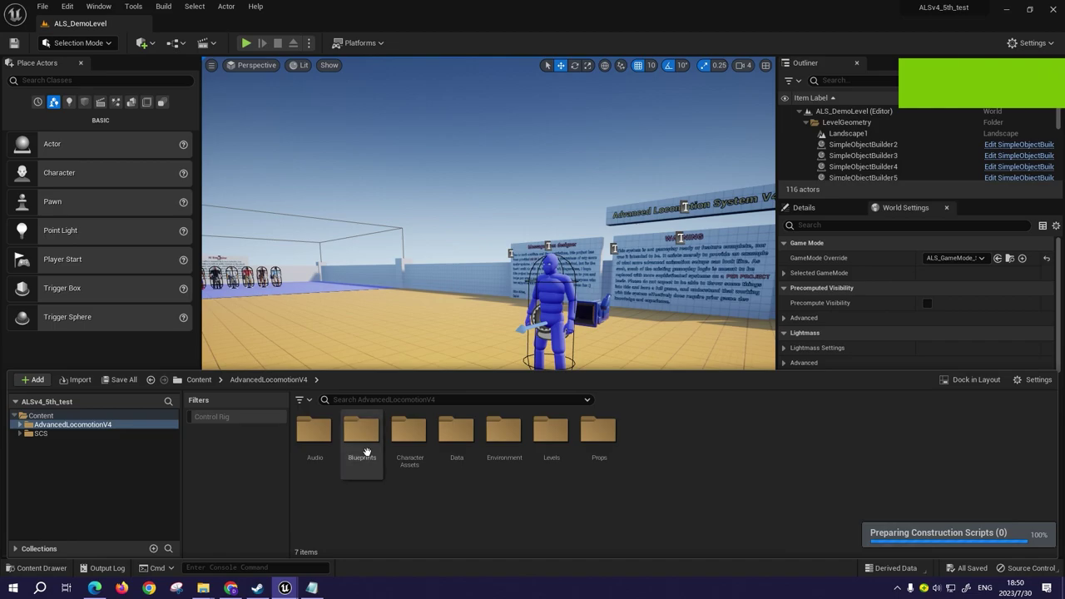
{"action": "double_click", "coordinate": [358, 441]}
{"action": "double_click", "coordinate": [452, 441]}
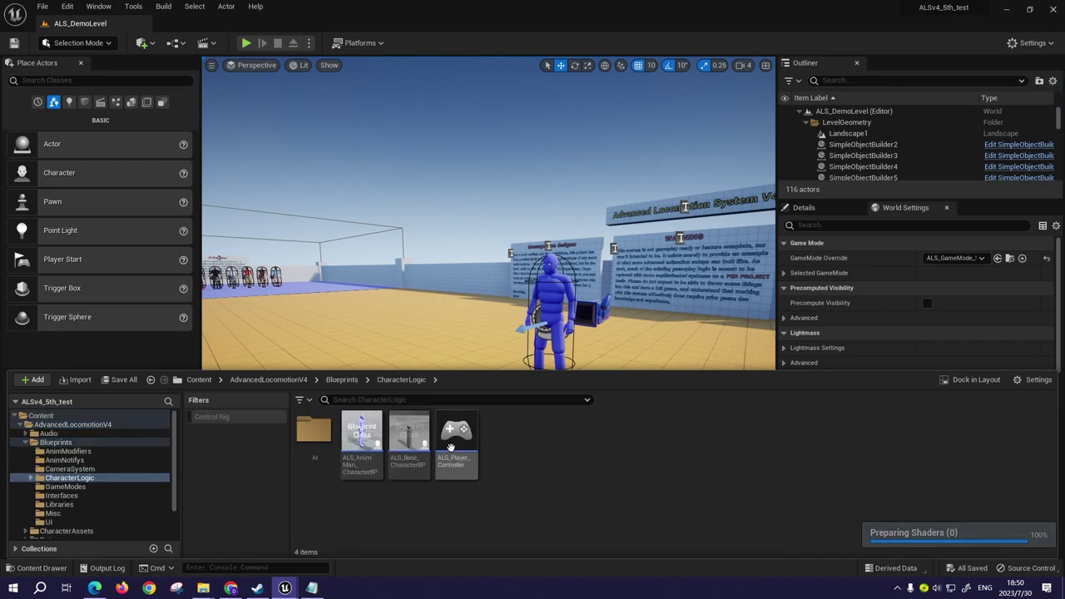
{"action": "left_click", "coordinate": [364, 447]}
{"action": "double_click", "coordinate": [364, 447]}
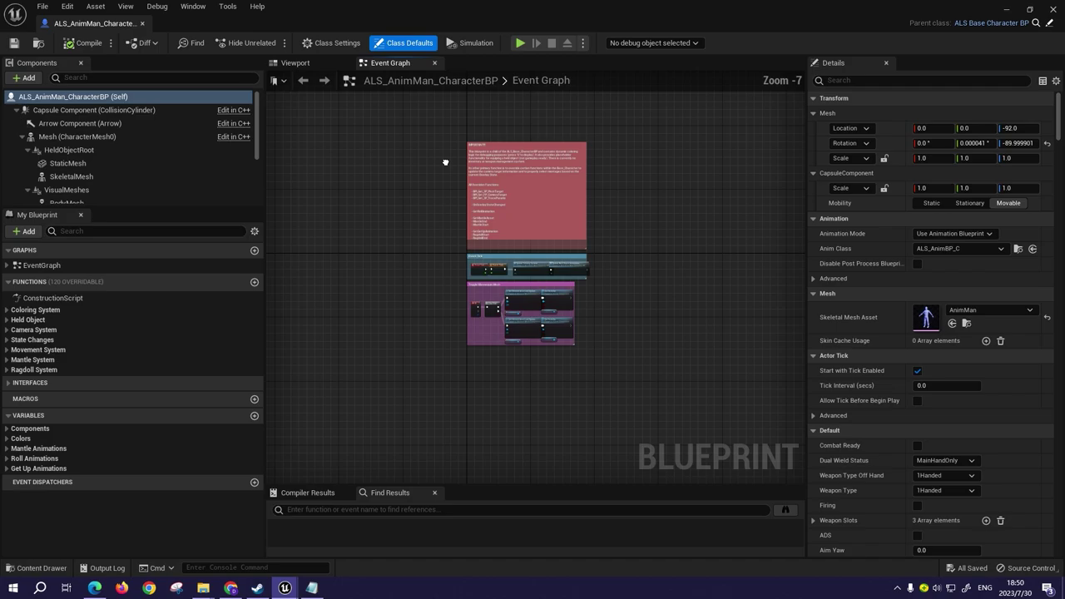
- Review the Weapon Slots defaults by filtering Details for 'slot', then clear the filter
{"action": "left_click", "coordinate": [897, 80]}
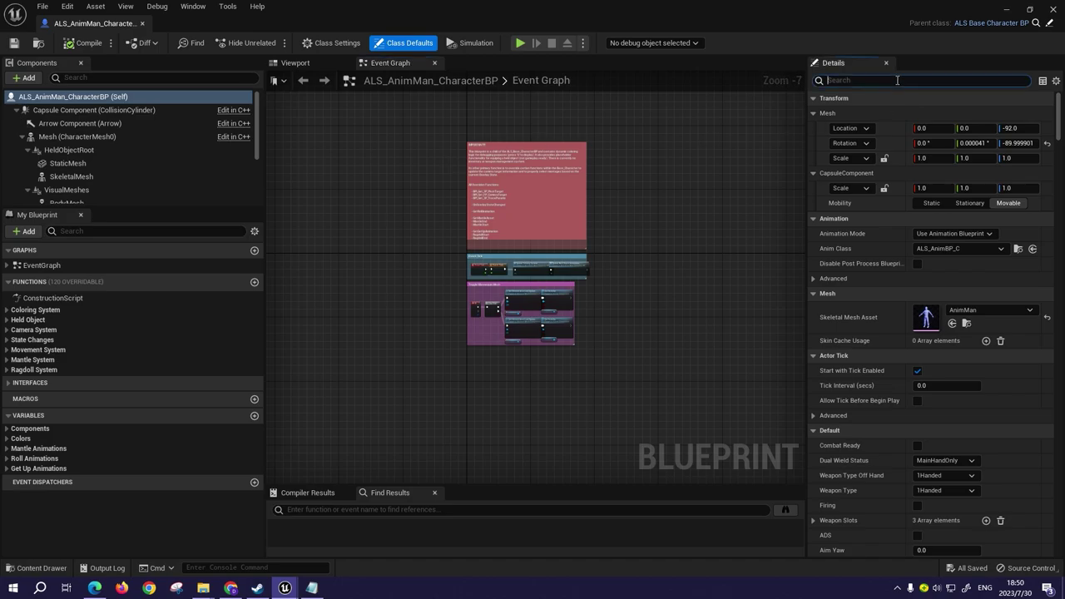
{"action": "type", "text": "slot"}
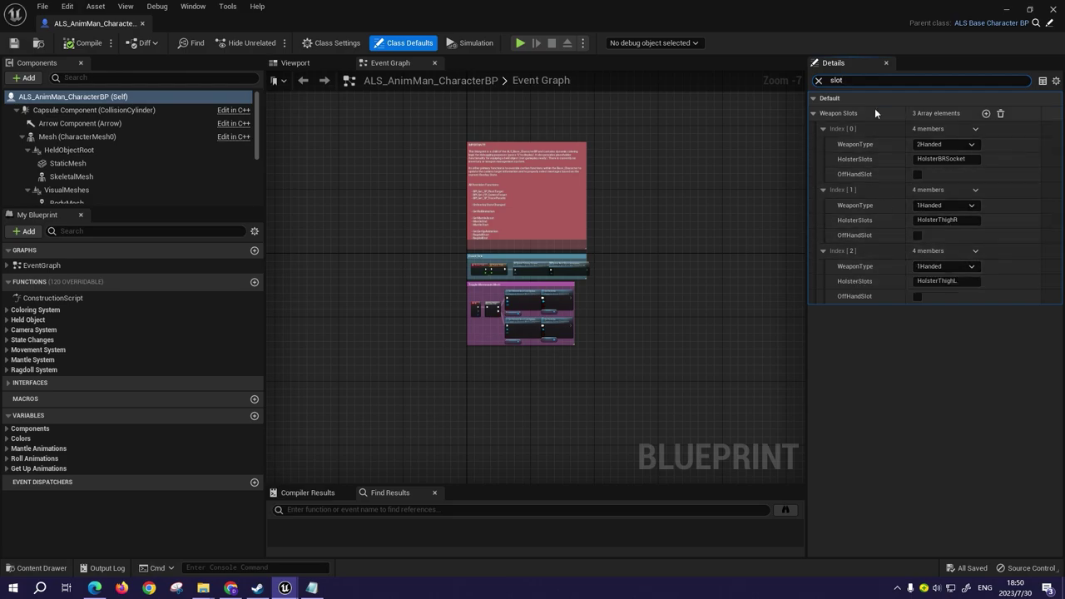
{"action": "left_click", "coordinate": [819, 81]}
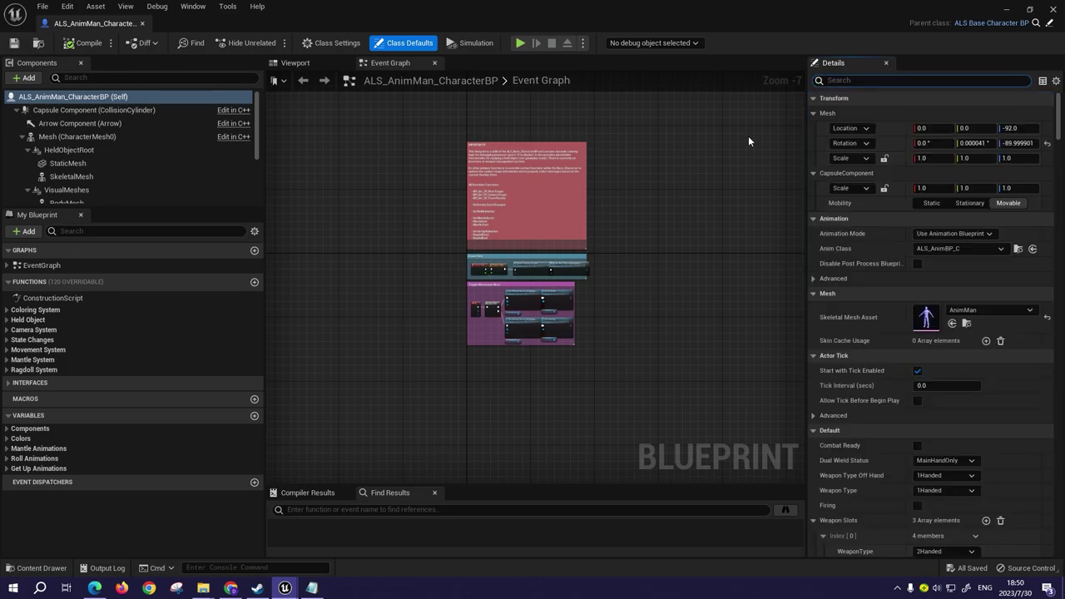
- Minimize the blueprint window and start a Play-in-Editor session
{"action": "scroll", "coordinate": [689, 215], "scroll_direction": "down", "scroll_amount": 2}
{"action": "right_click_drag", "start_coordinate": [690, 215], "coordinate": [652, 233]}
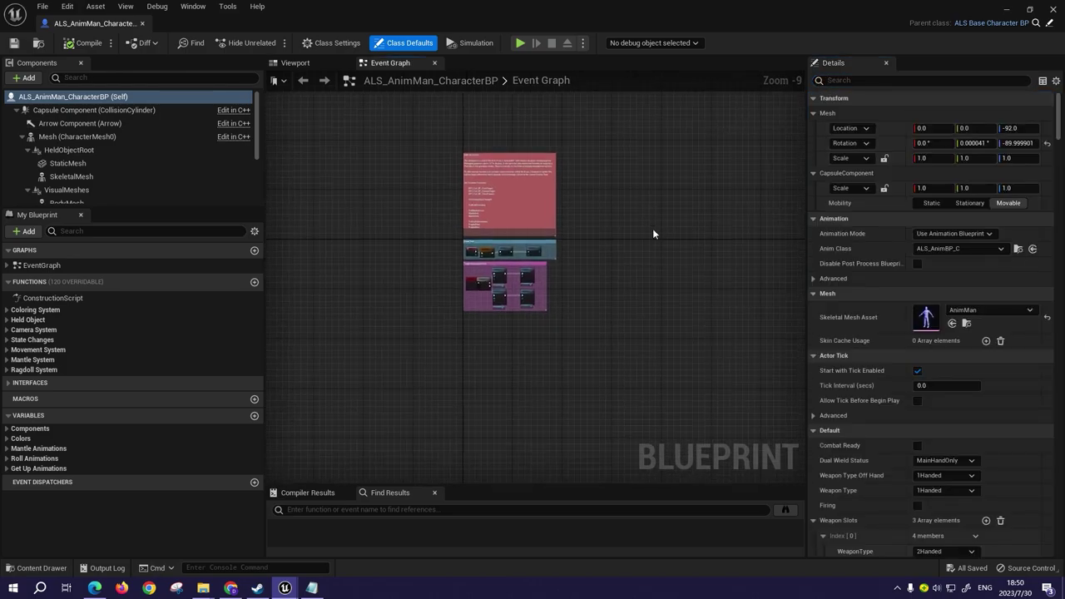
{"action": "left_click", "coordinate": [1006, 12]}
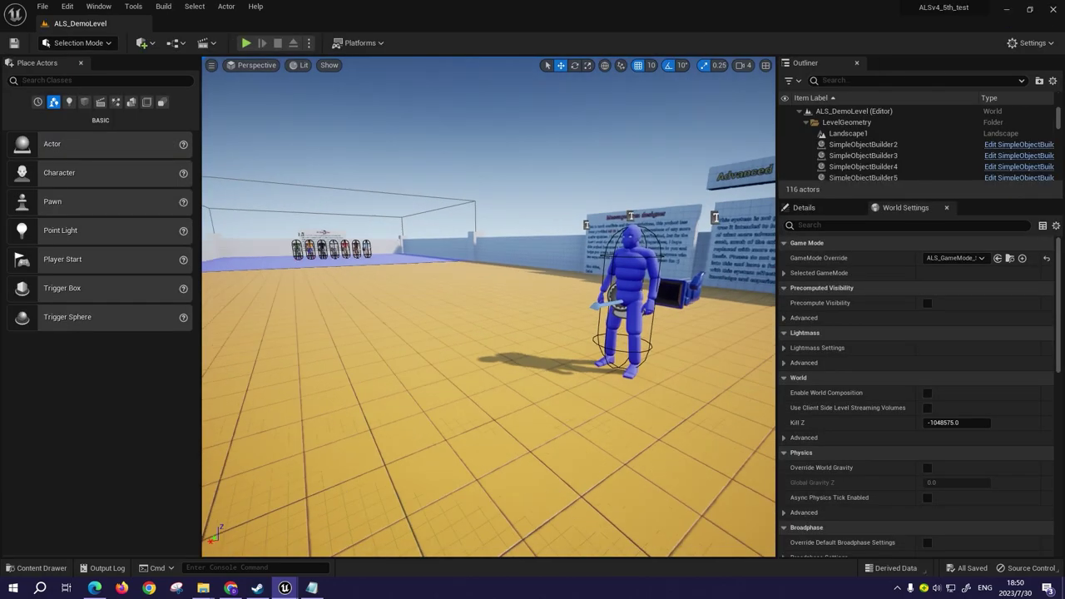
{"action": "key", "text": "alt+p"}
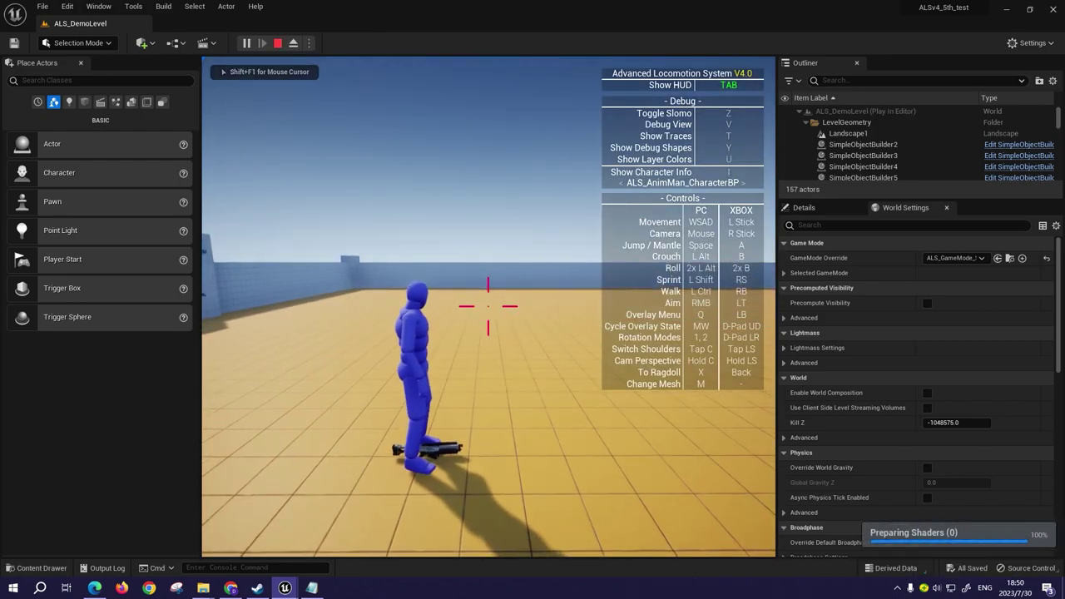
- Run to the left wall, mantle onto its ledge, ragdoll and recover, then stop playing
{"action": "key", "text": "w"}
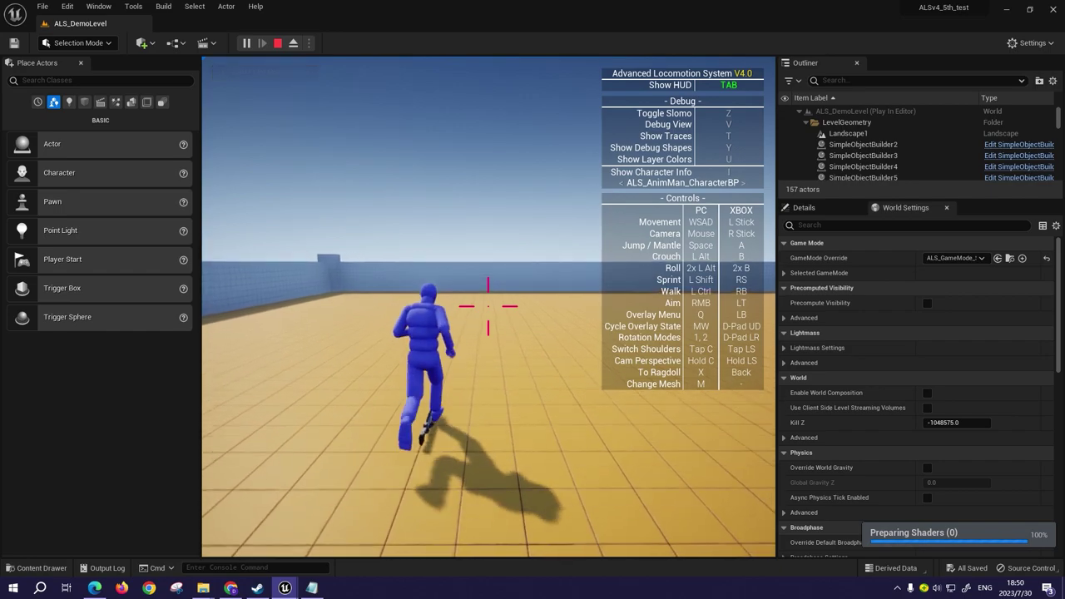
{"action": "key", "text": "a"}
{"action": "key", "text": "w"}
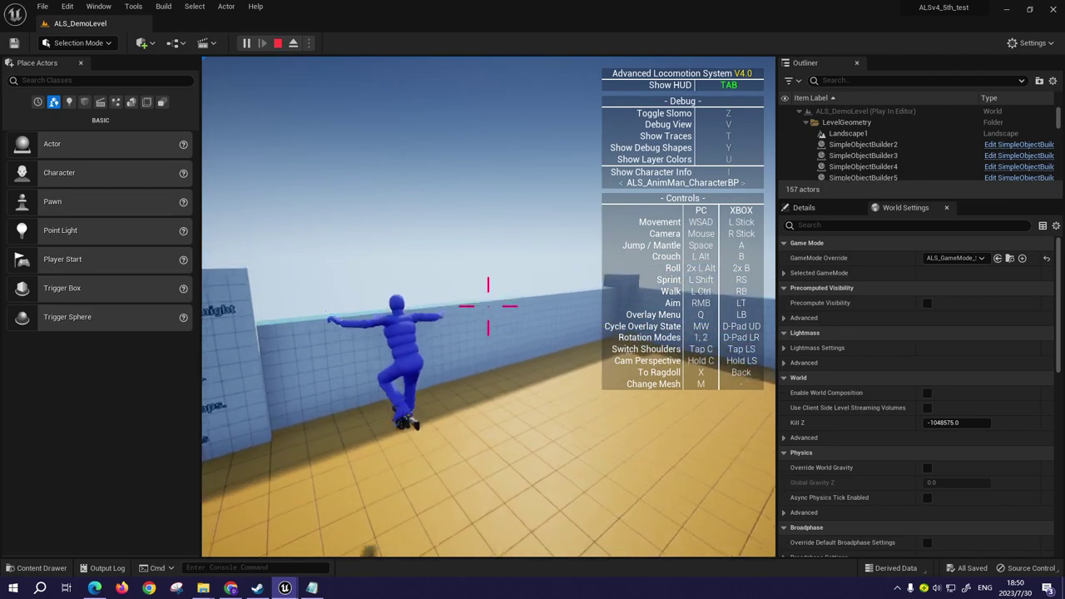
{"action": "key", "text": "space"}
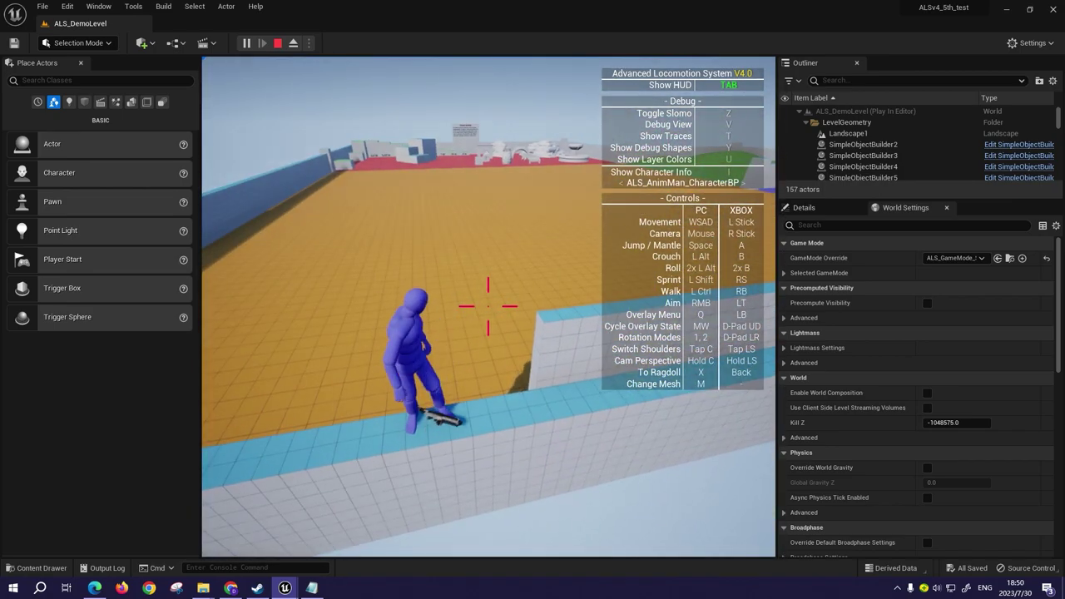
{"action": "key", "text": "x"}
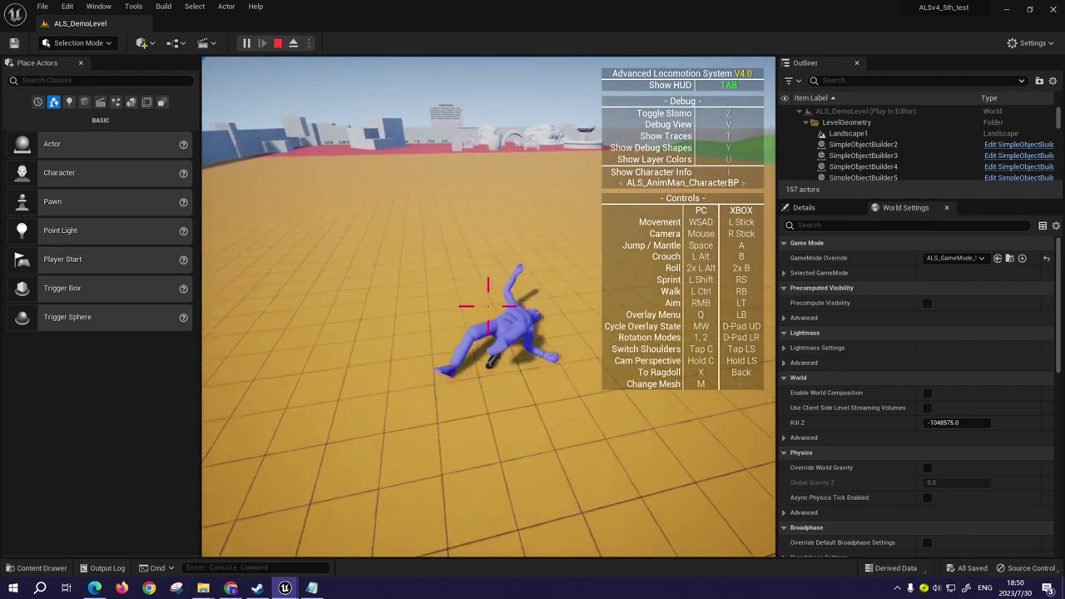
{"action": "key", "text": "x"}
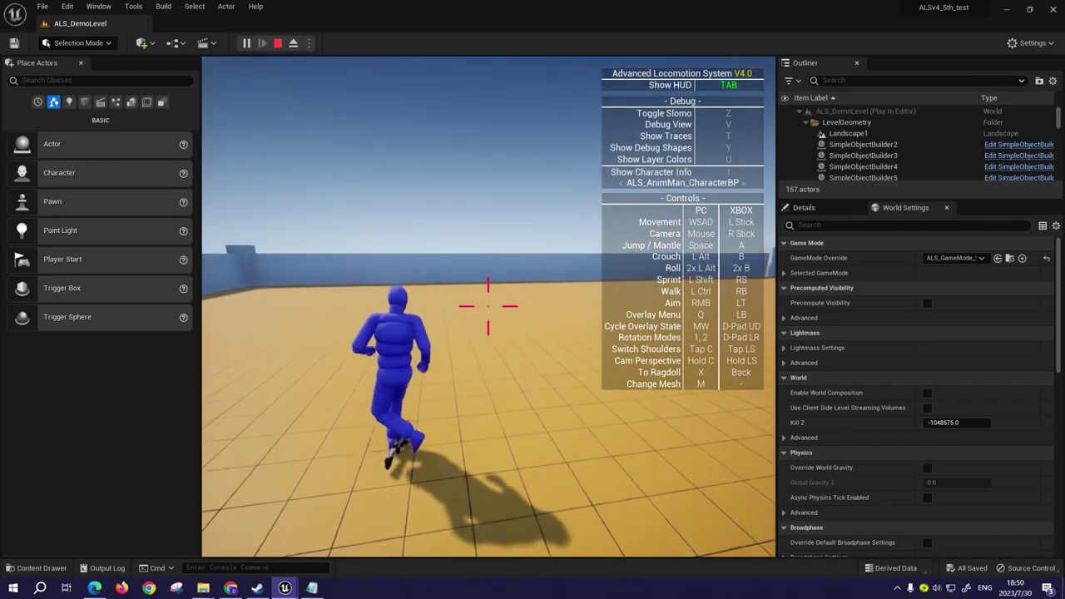
{"action": "key", "text": "Escape"}
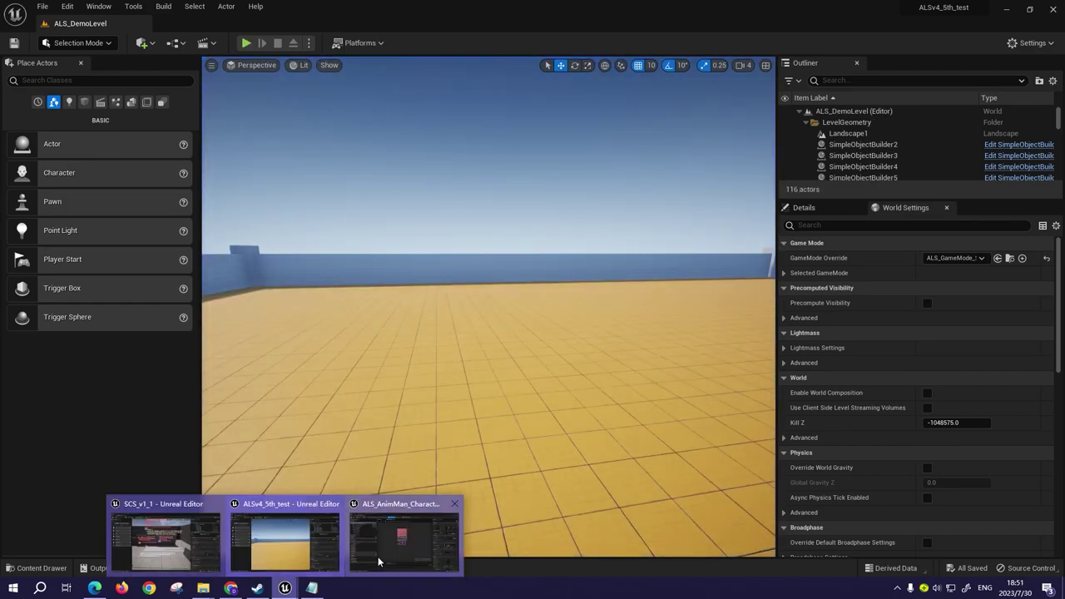
- Return to the ALS_AnimMan window and open ALS_Mannequin_Skeleton from AdvancedLocomotionV4/CharacterAssets/MannequinSkeleton
{"action": "left_click", "coordinate": [378, 556]}
{"action": "key", "text": "ctrl+space"}
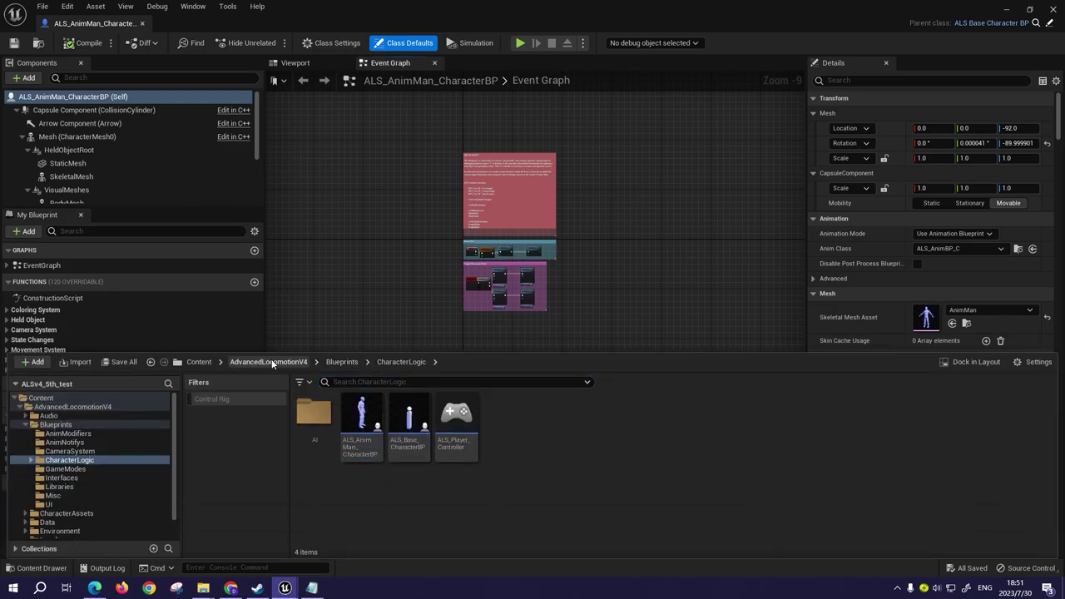
{"action": "left_click", "coordinate": [199, 362]}
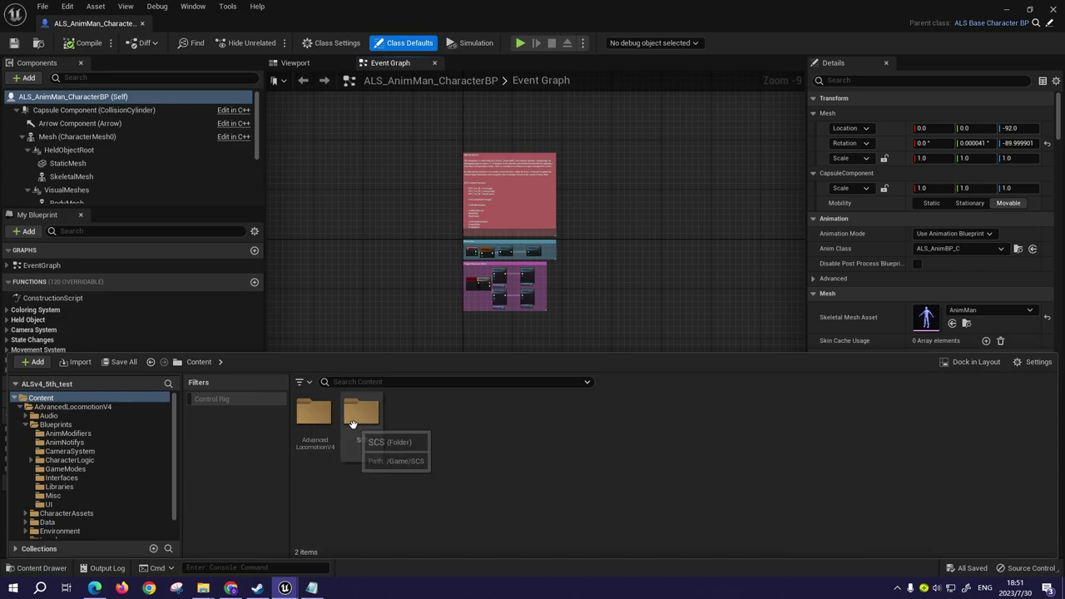
{"action": "double_click", "coordinate": [313, 414]}
{"action": "double_click", "coordinate": [410, 416]}
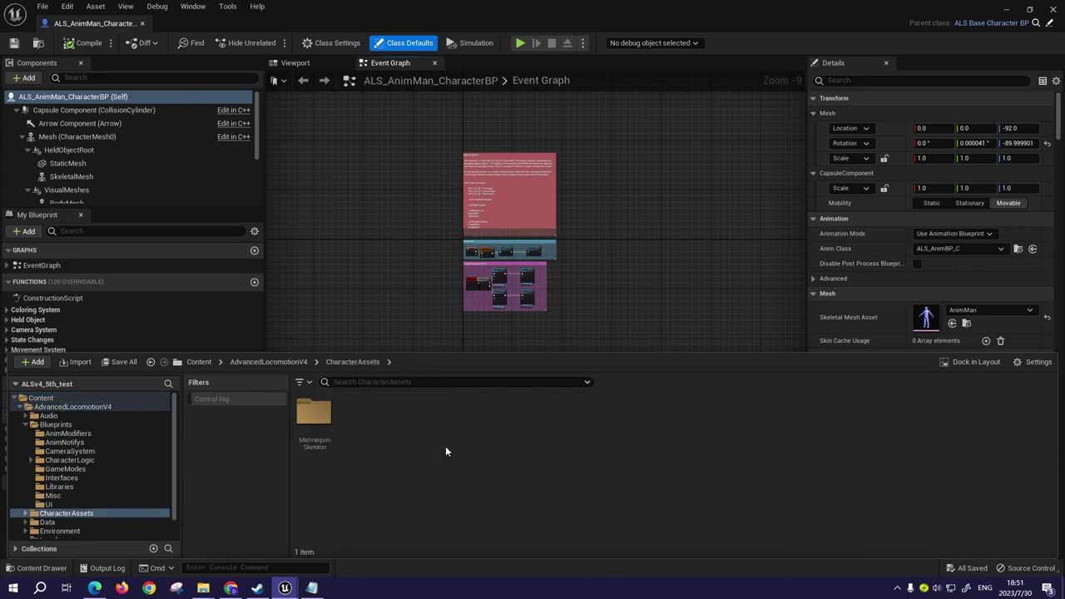
{"action": "double_click", "coordinate": [314, 413]}
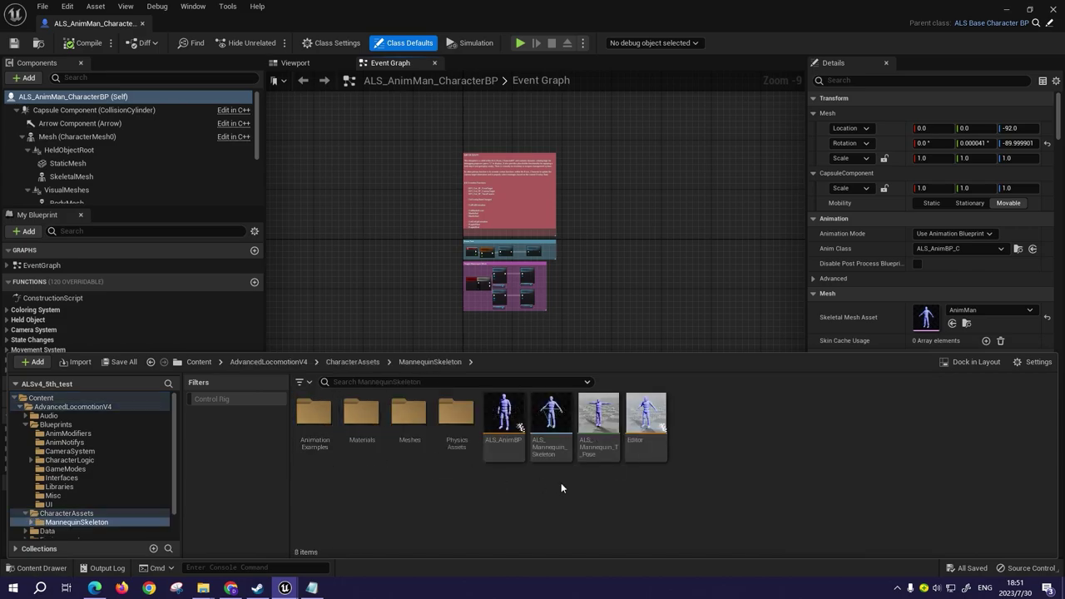
{"action": "left_click", "coordinate": [553, 413]}
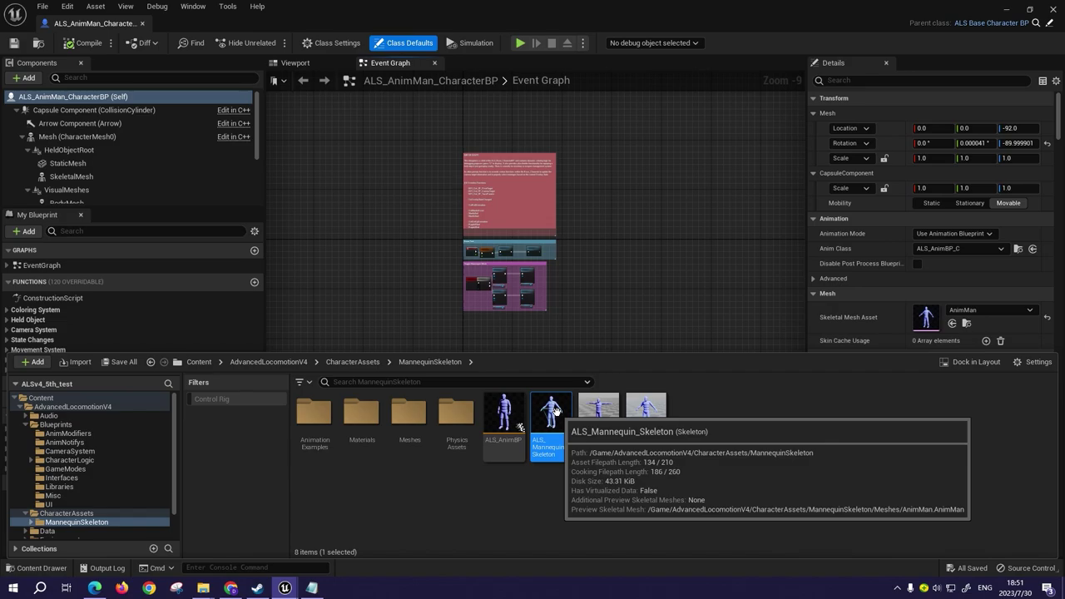
{"action": "double_click", "coordinate": [555, 411]}
- Add Skel_Mannequin as a compatible skeleton of ALS_Mannequin_Skeleton and save it
{"action": "left_click", "coordinate": [129, 6]}
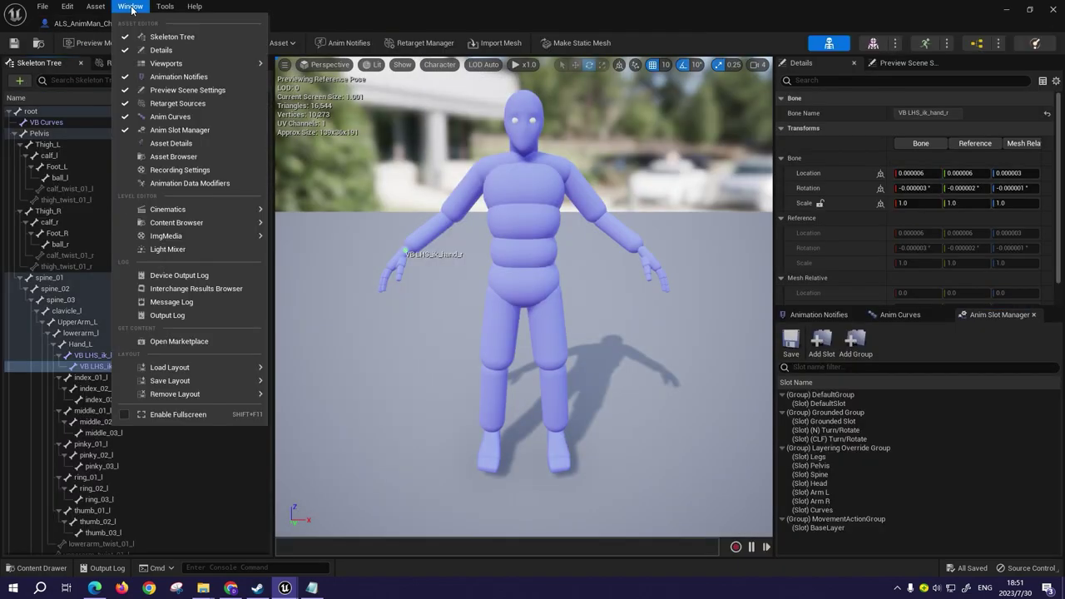
{"action": "left_click", "coordinate": [182, 142]}
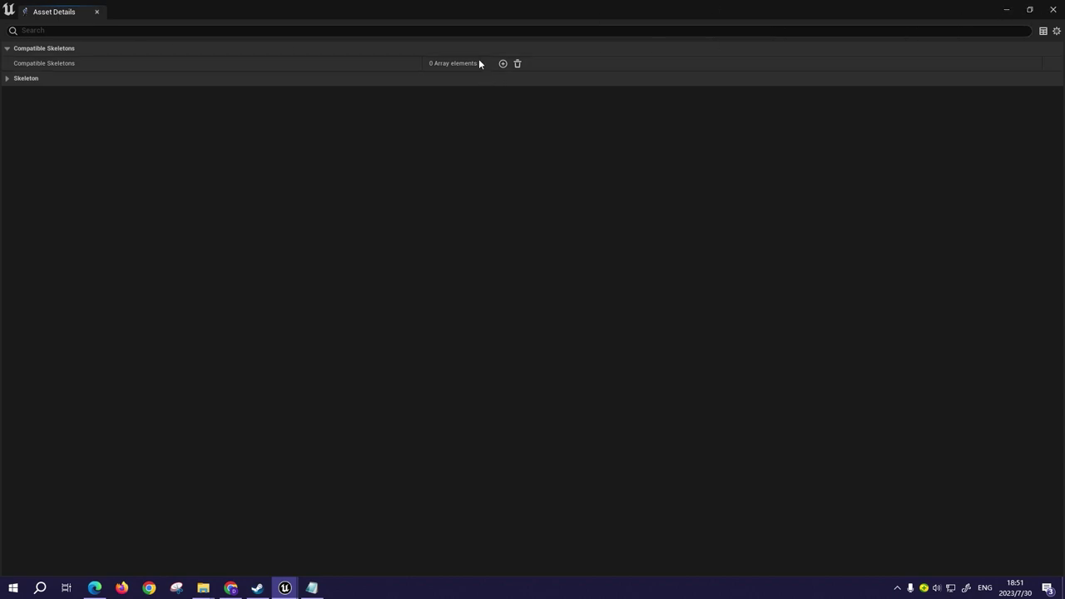
{"action": "left_click", "coordinate": [504, 65]}
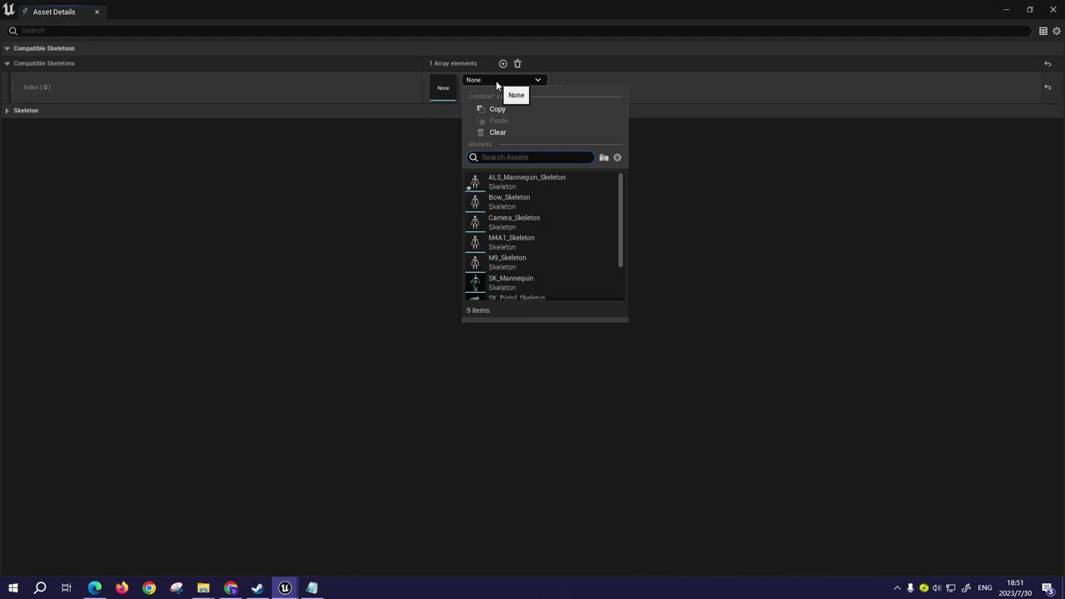
{"action": "type", "text": "skel_"}
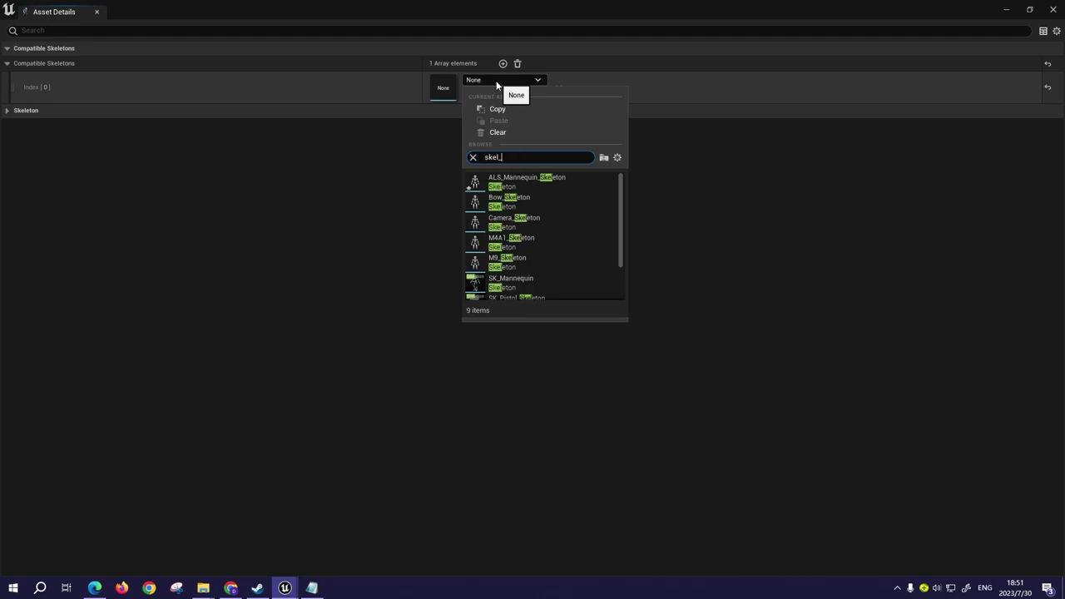
{"action": "type", "text": "man"}
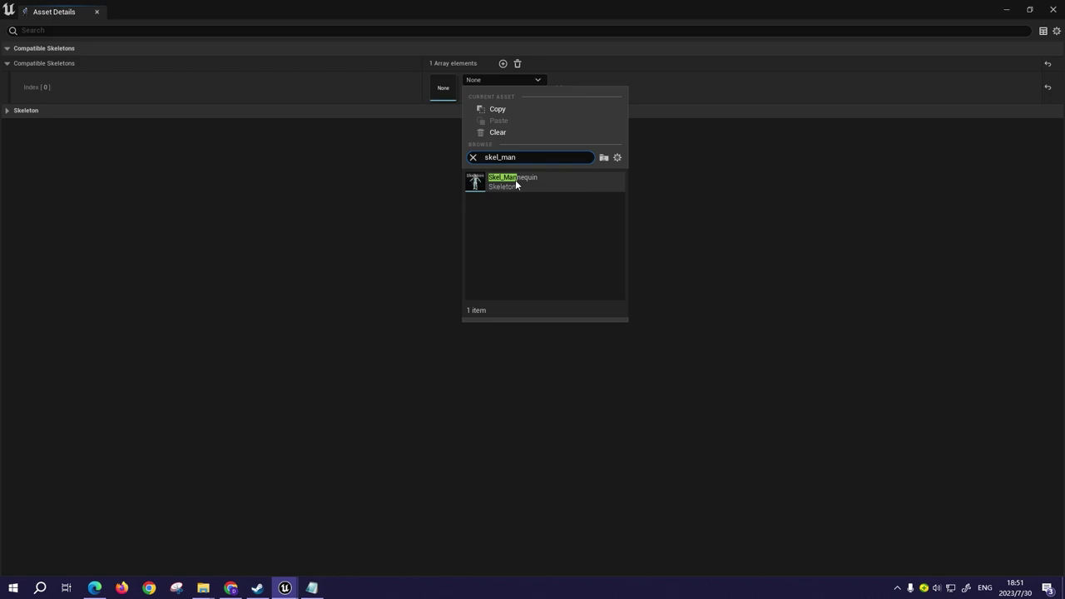
{"action": "left_click", "coordinate": [513, 180]}
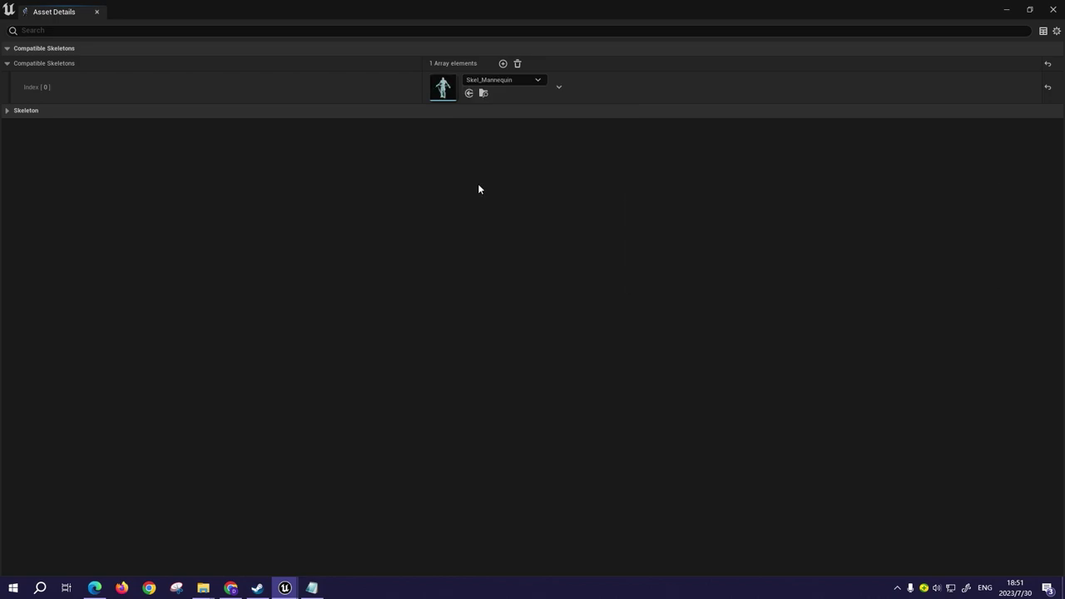
{"action": "left_click", "coordinate": [1054, 10]}
{"action": "left_click", "coordinate": [20, 48]}
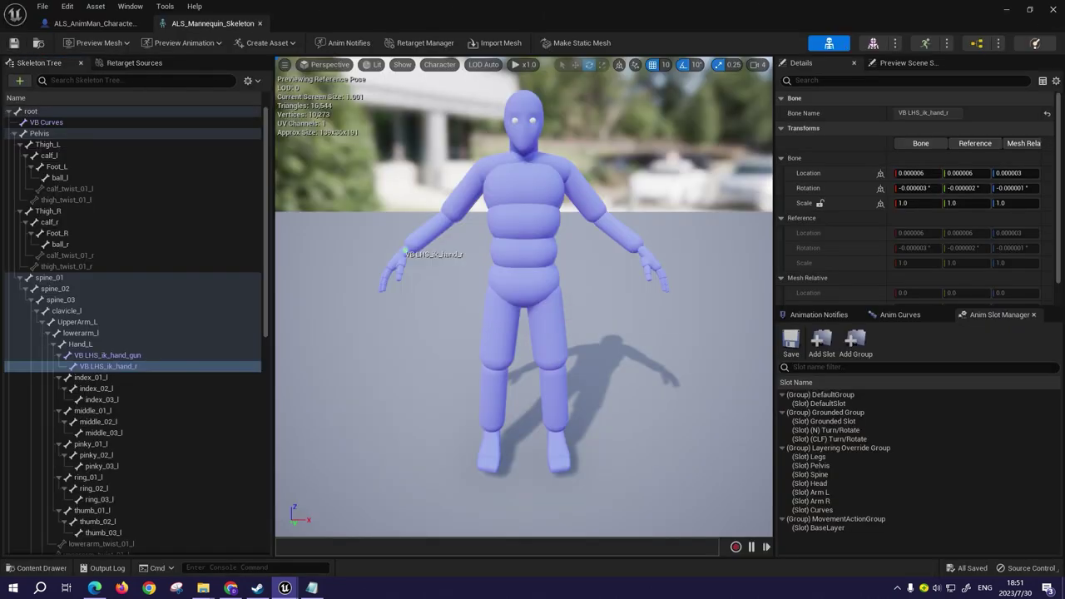
- Search the skeleton's assets for 'cover' and open A_CoverIdle_High_R_UE4
{"action": "left_click", "coordinate": [926, 44]}
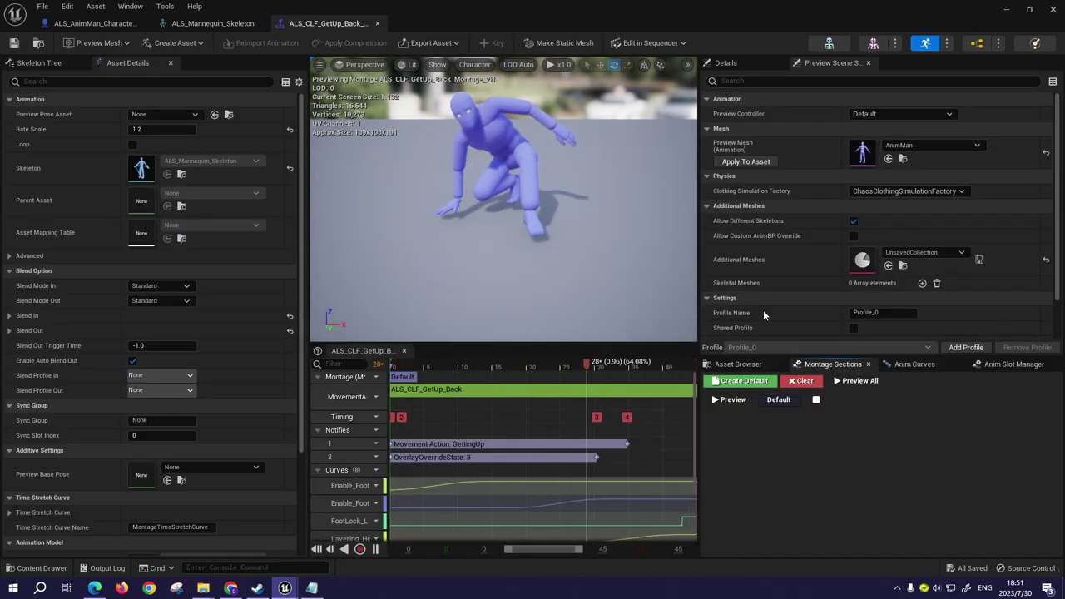
{"action": "left_click", "coordinate": [743, 369]}
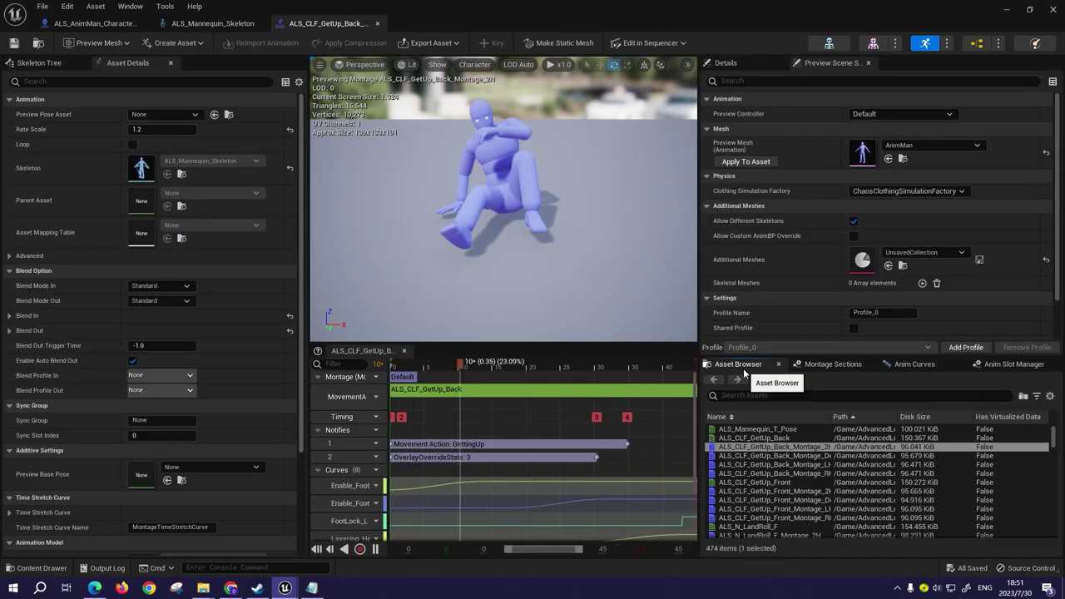
{"action": "left_click", "coordinate": [783, 394]}
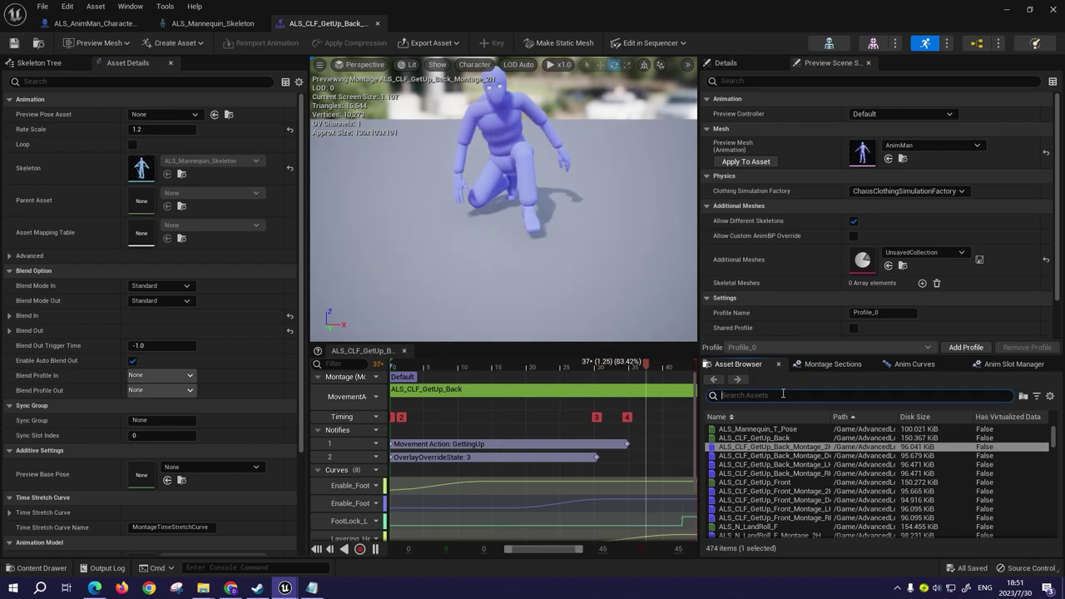
{"action": "type", "text": "cover"}
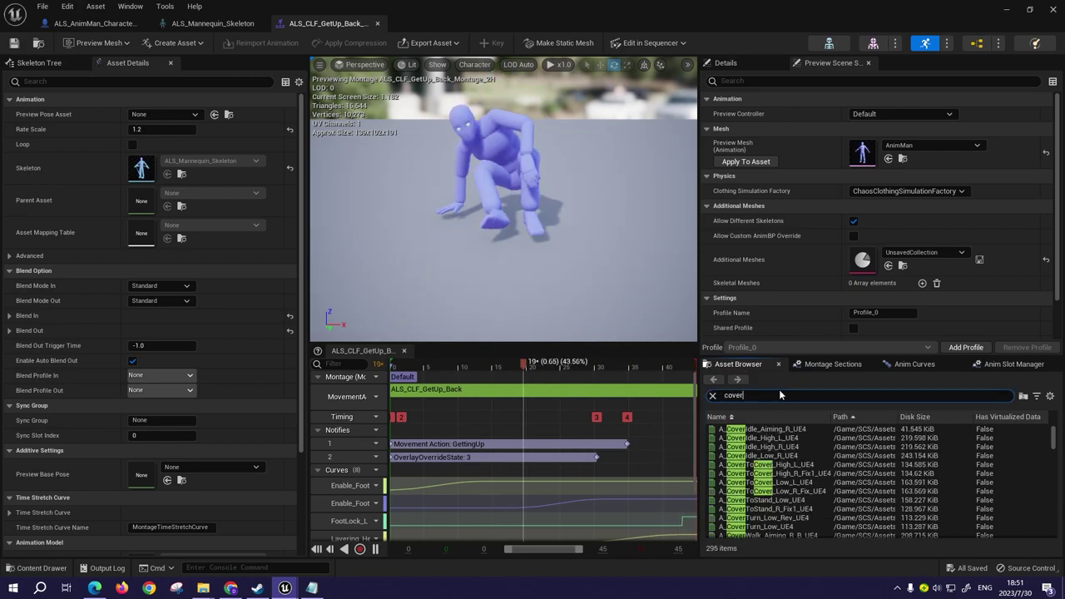
{"action": "double_click", "coordinate": [765, 447]}
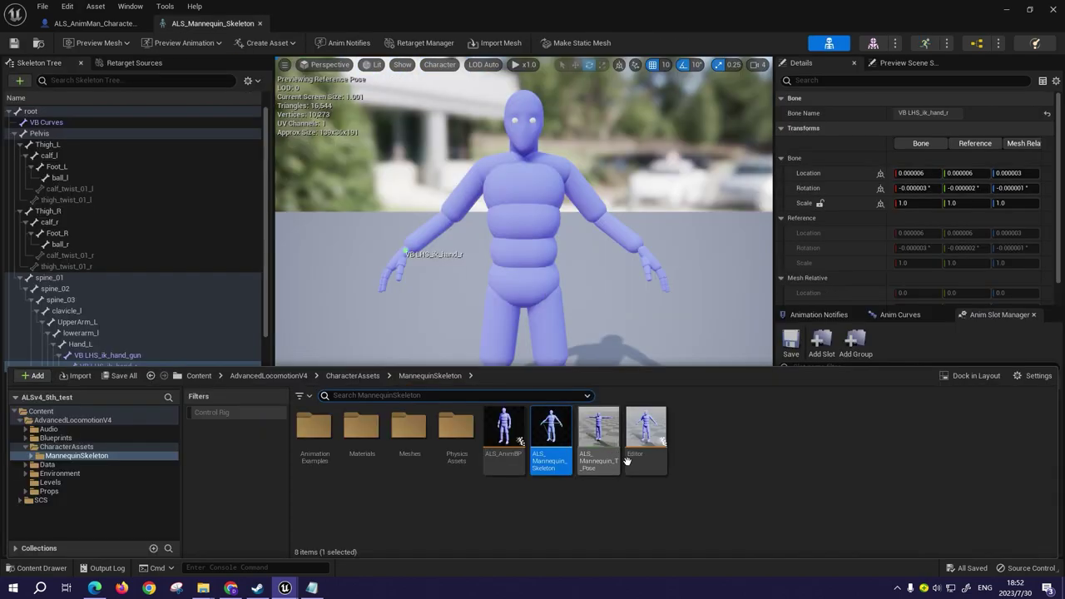
- Open Skel_Mannequin from SCS/Assets/CharacterAssets/Mannequin
{"action": "left_click", "coordinate": [656, 505]}
{"action": "left_click", "coordinate": [200, 376]}
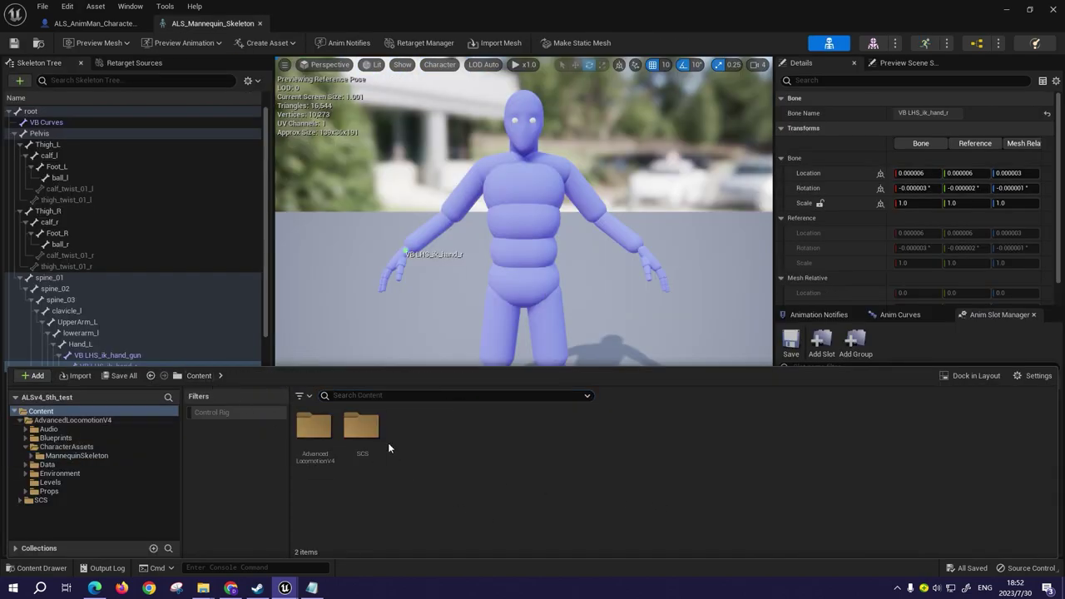
{"action": "double_click", "coordinate": [361, 429]}
{"action": "double_click", "coordinate": [314, 429]}
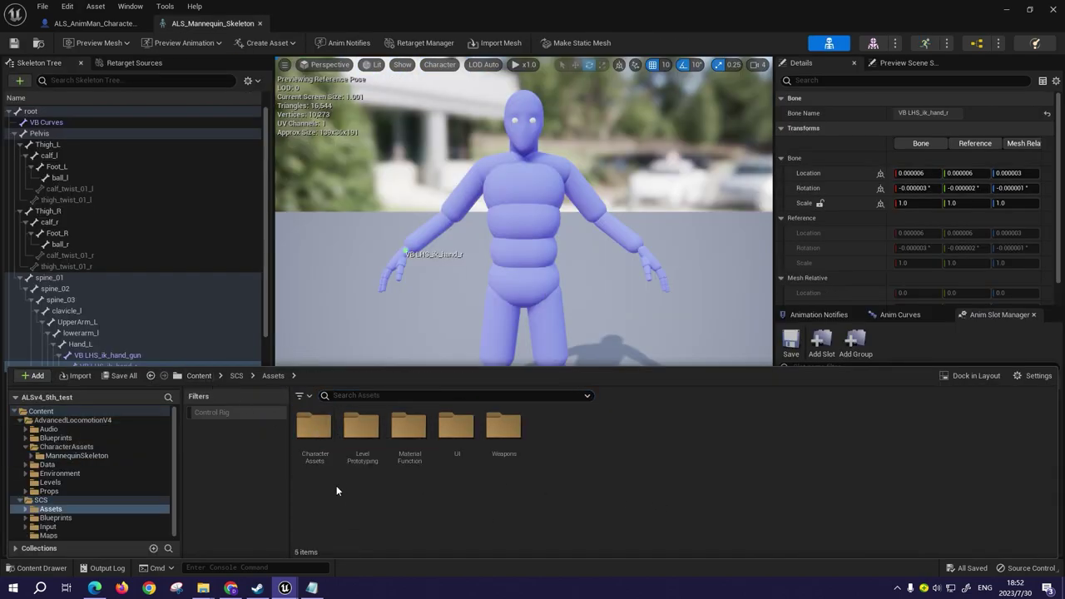
{"action": "double_click", "coordinate": [316, 428]}
{"action": "double_click", "coordinate": [325, 433]}
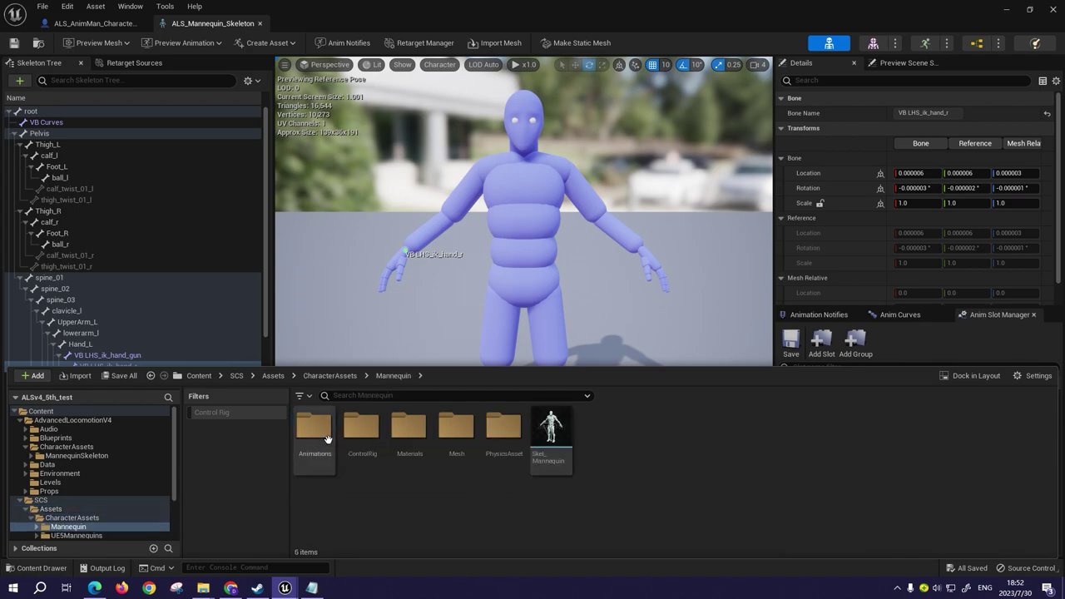
{"action": "left_click", "coordinate": [562, 441]}
{"action": "double_click", "coordinate": [561, 442]}
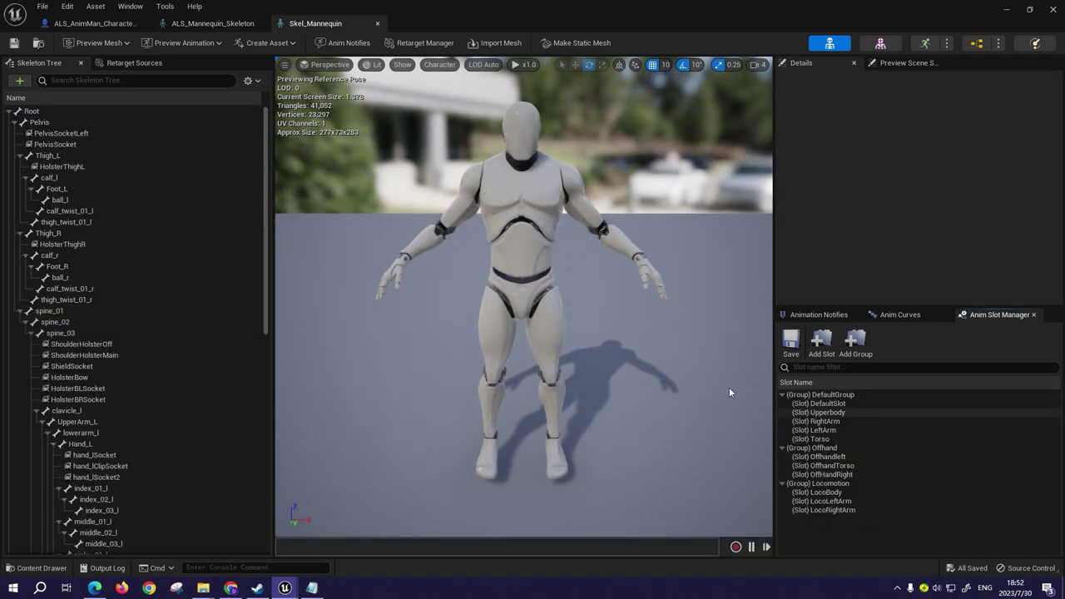
- Add ALS_Mannequin_Skeleton as a compatible skeleton in Skel_Mannequin's Asset Details
{"action": "left_click", "coordinate": [129, 6]}
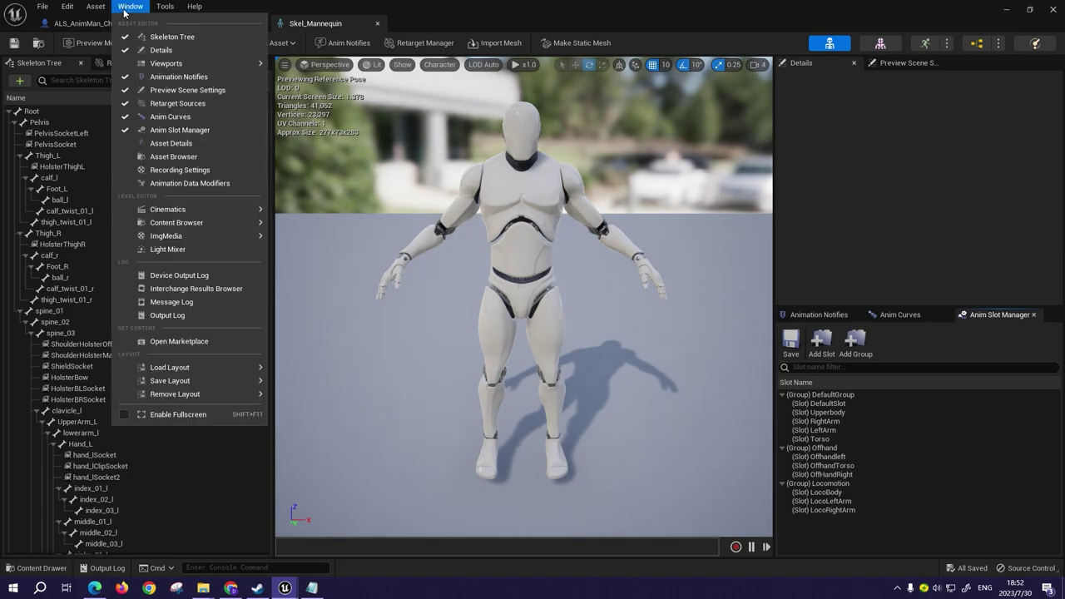
{"action": "left_click", "coordinate": [191, 143]}
{"action": "left_click", "coordinate": [502, 63]}
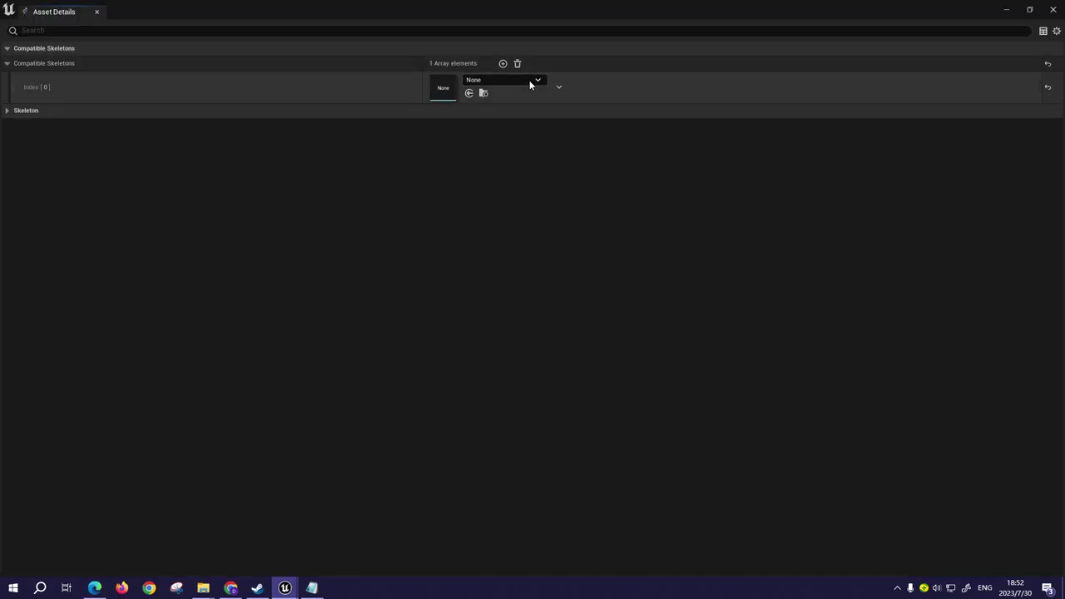
{"action": "left_click", "coordinate": [519, 80]}
{"action": "type", "text": "als"}
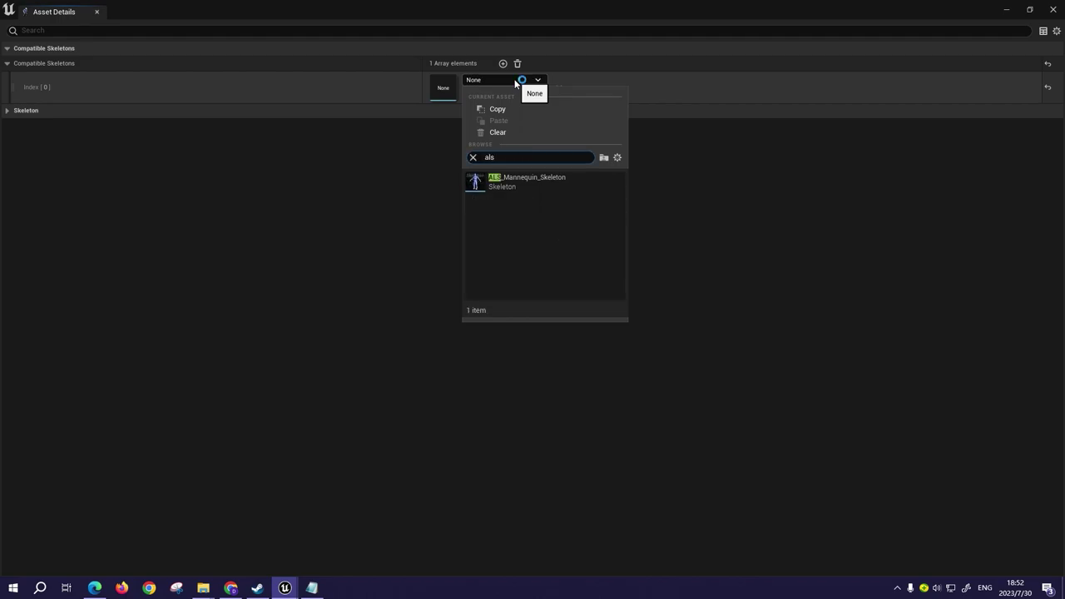
{"action": "left_click", "coordinate": [552, 190]}
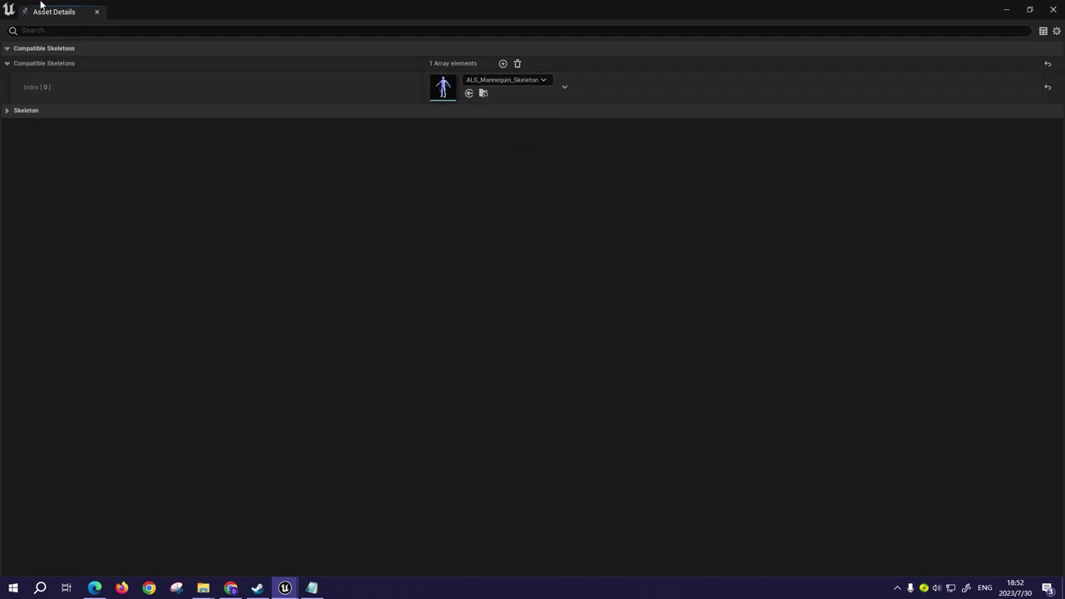
{"action": "left_click", "coordinate": [1053, 10]}
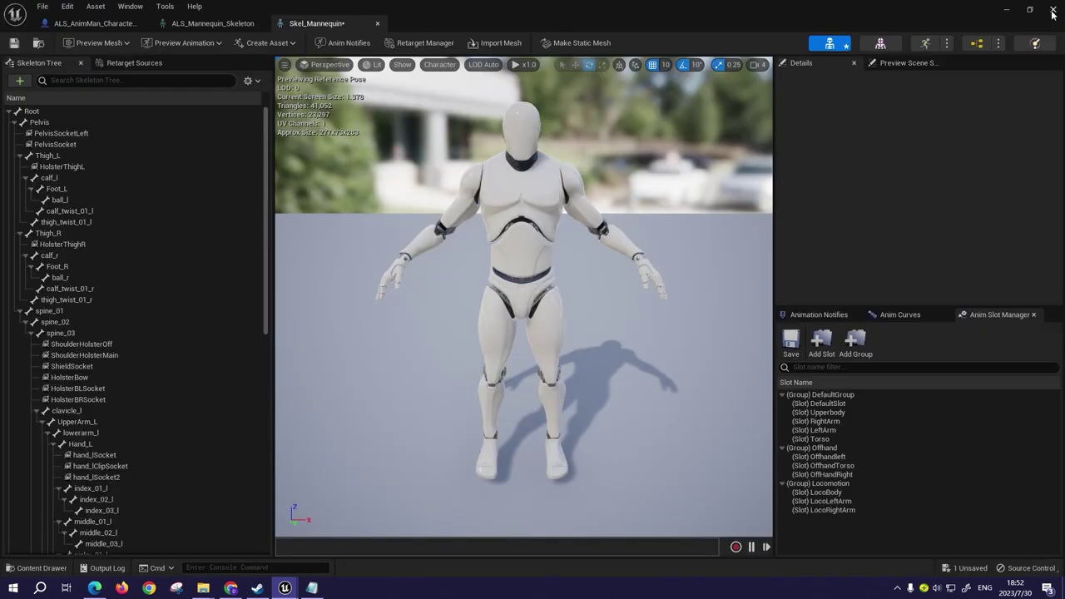
- Save Skel_Mannequin and hide bones so the skeleton tree lists only sockets
{"action": "left_click", "coordinate": [12, 45]}
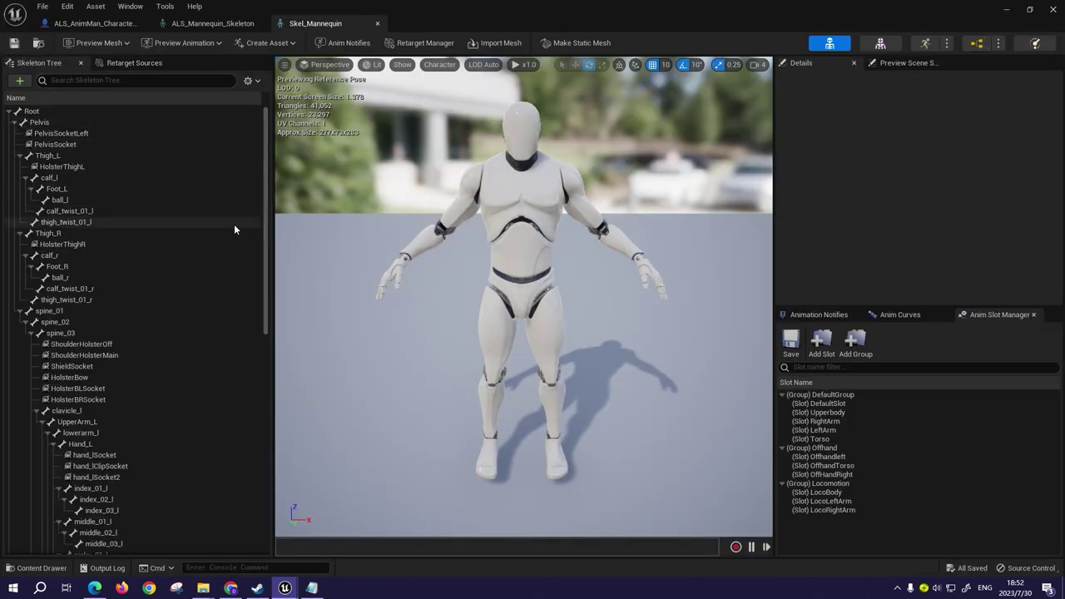
{"action": "left_click", "coordinate": [257, 82]}
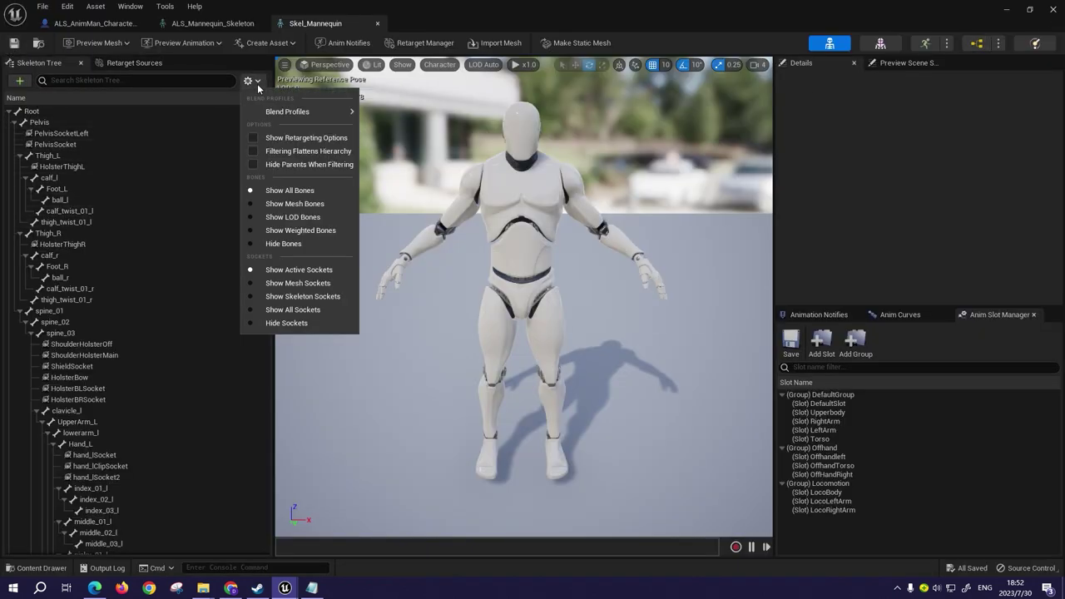
{"action": "left_click", "coordinate": [283, 243]}
- Select all holster, shield and hand sockets and copy them
{"action": "left_click", "coordinate": [61, 133]}
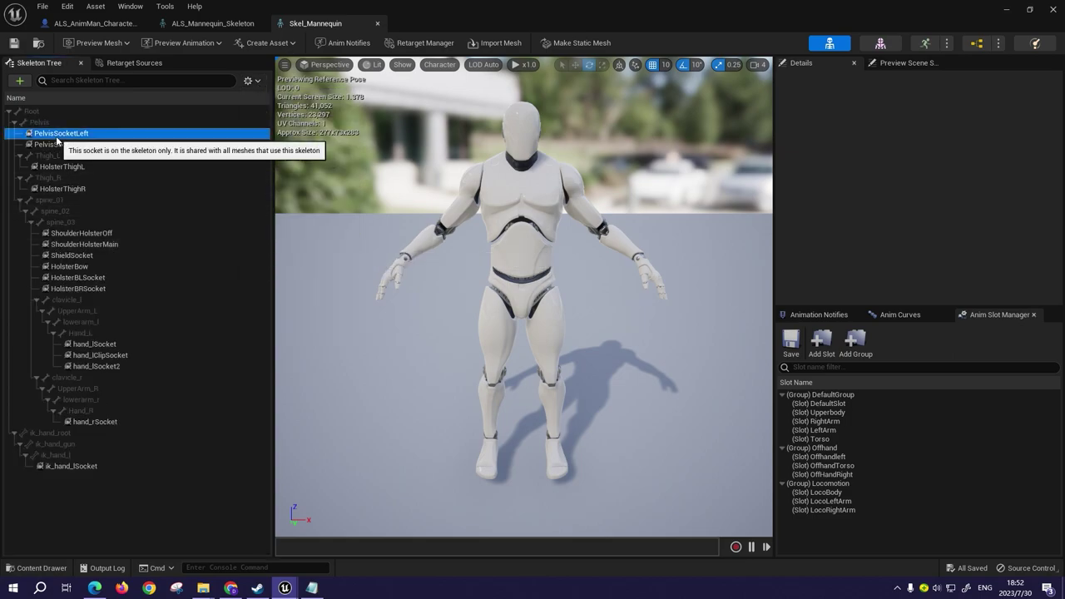
{"action": "left_click", "coordinate": [62, 166], "text": "ctrl"}
{"action": "left_click", "coordinate": [63, 189], "text": "ctrl"}
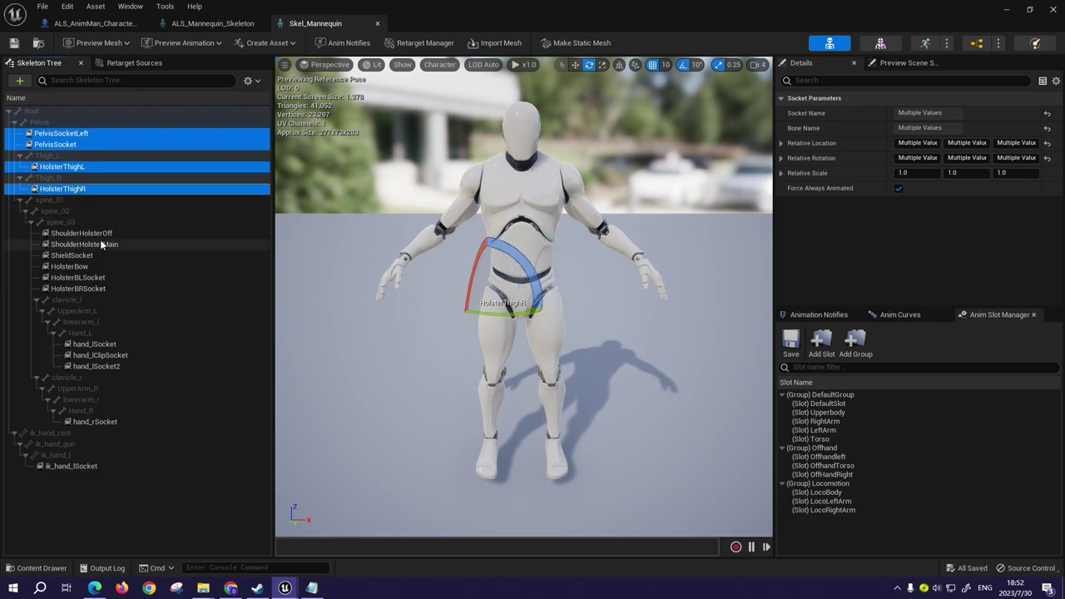
{"action": "left_click", "coordinate": [81, 233], "text": "ctrl"}
{"action": "left_click", "coordinate": [91, 254], "text": "ctrl"}
{"action": "left_click", "coordinate": [92, 266], "text": "ctrl"}
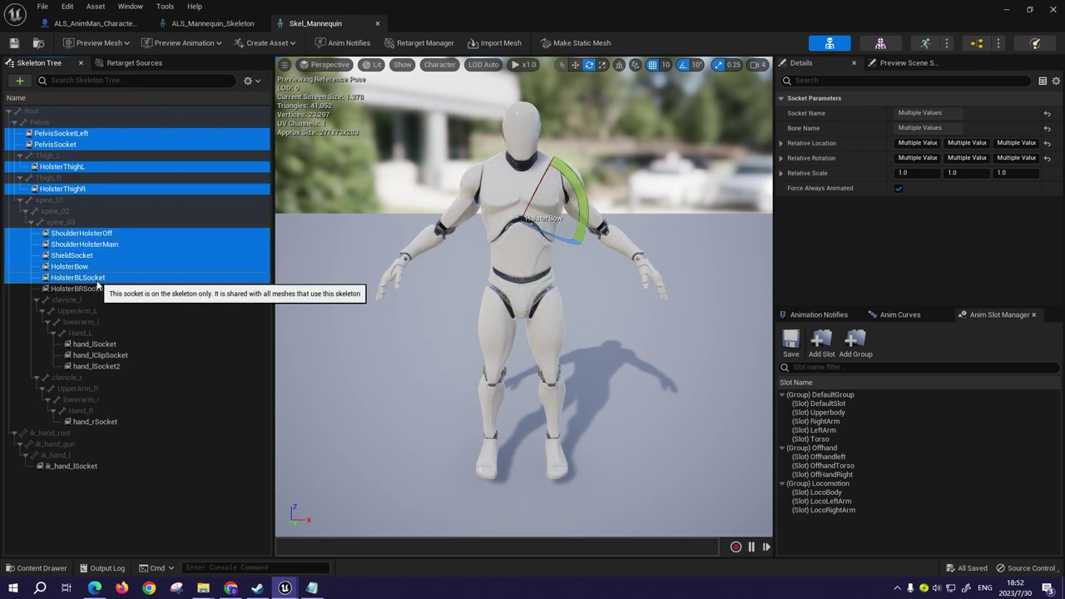
{"action": "left_click", "coordinate": [93, 289], "text": "ctrl"}
{"action": "left_click", "coordinate": [94, 343], "text": "ctrl"}
{"action": "left_click", "coordinate": [96, 366], "text": "ctrl"}
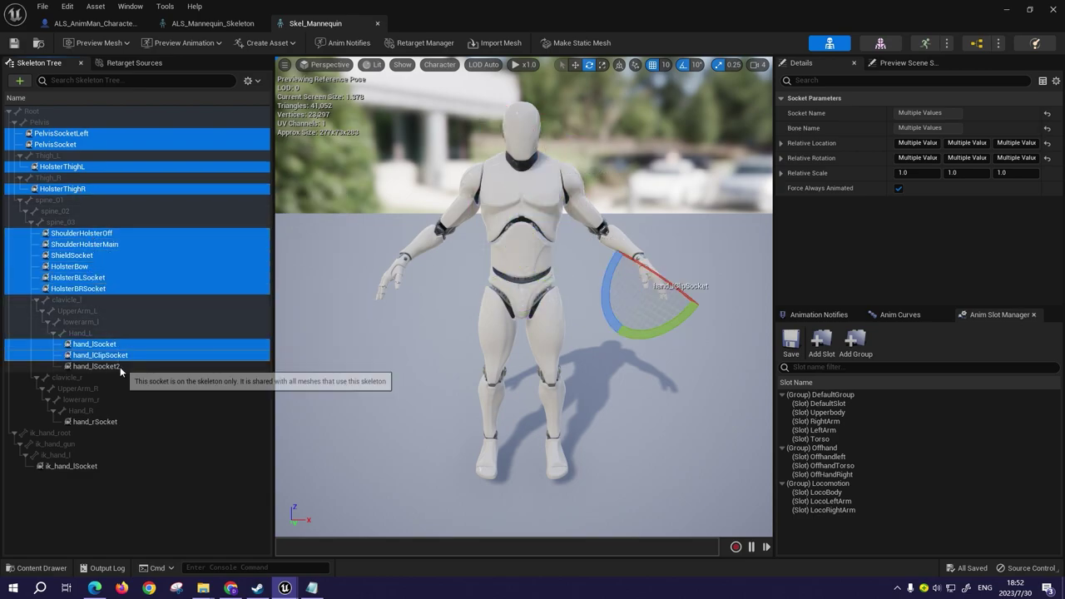
{"action": "left_click", "coordinate": [87, 422], "text": "ctrl"}
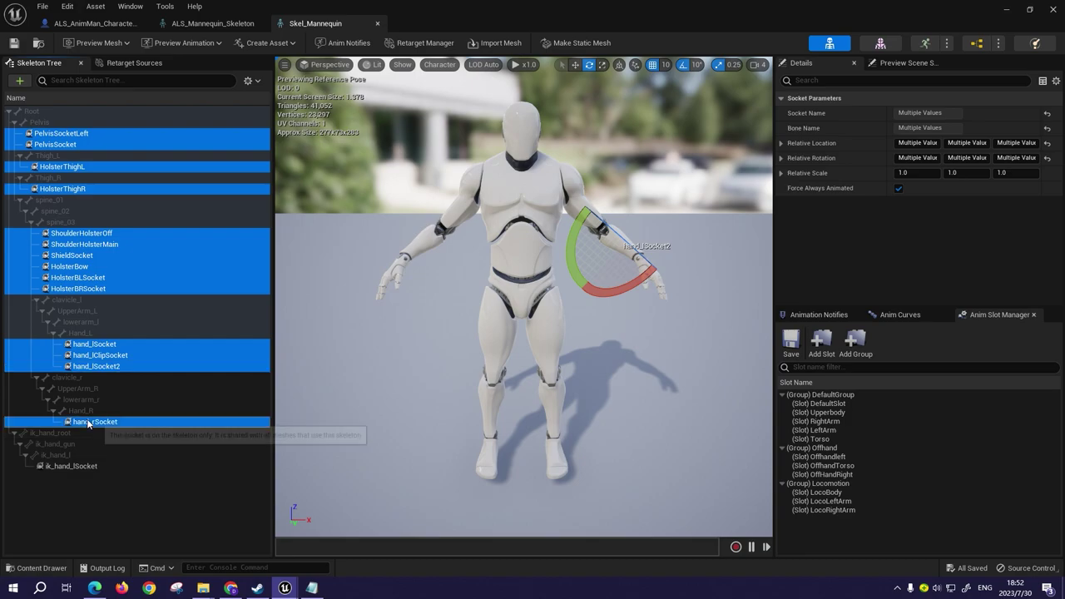
{"action": "left_click", "coordinate": [71, 466], "text": "ctrl"}
{"action": "right_click", "coordinate": [104, 244]}
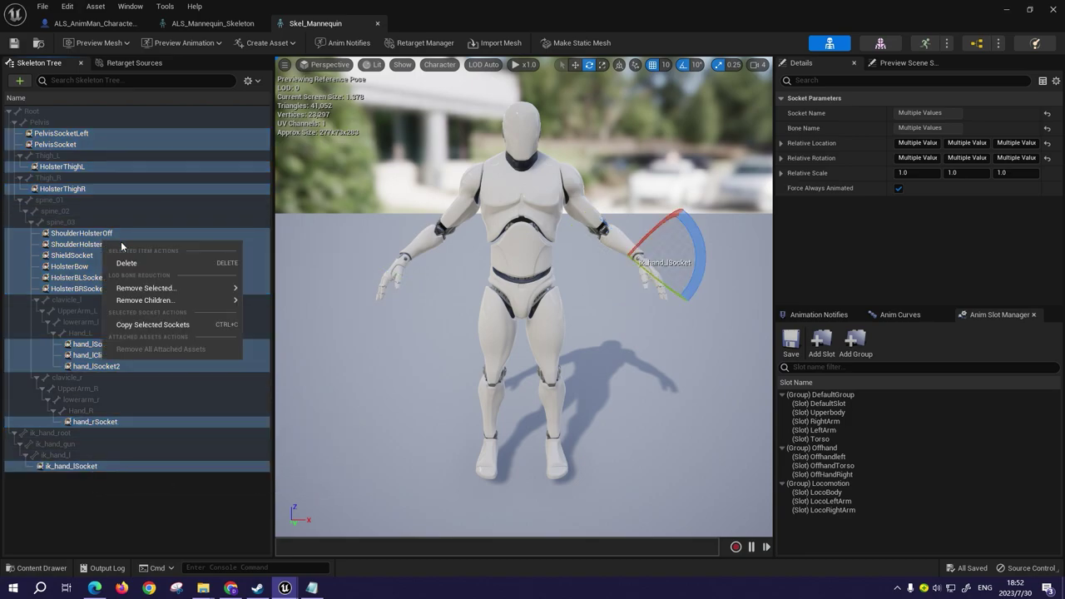
{"action": "left_click", "coordinate": [161, 326]}
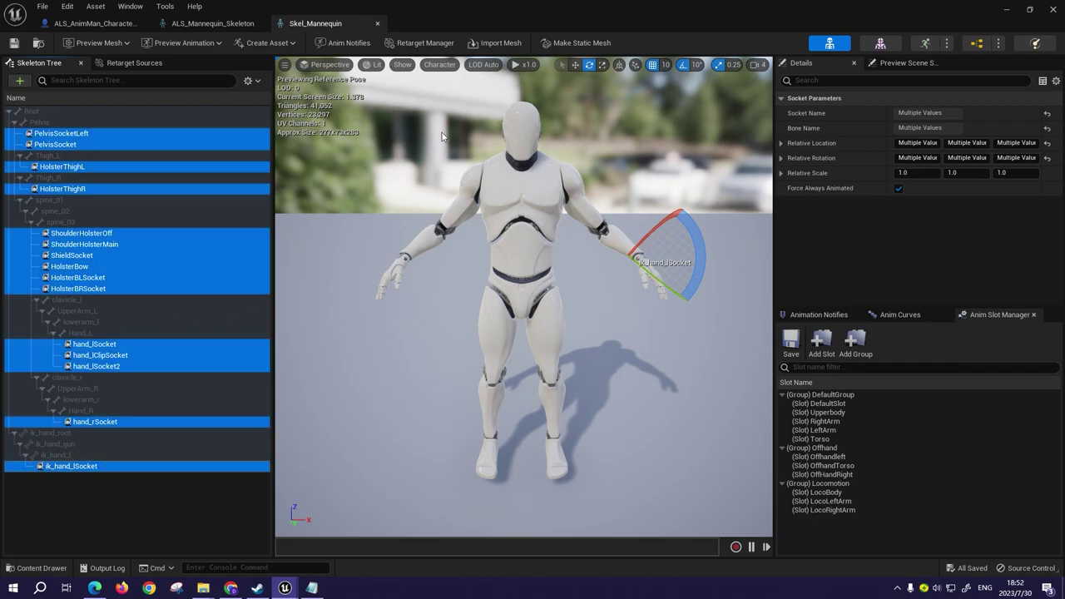
- Paste the copied holster, shield and hand sockets into ALS_Mannequin_Skeleton via Foot_R, then save it
{"action": "left_click", "coordinate": [212, 23]}
{"action": "left_click", "coordinate": [204, 221]}
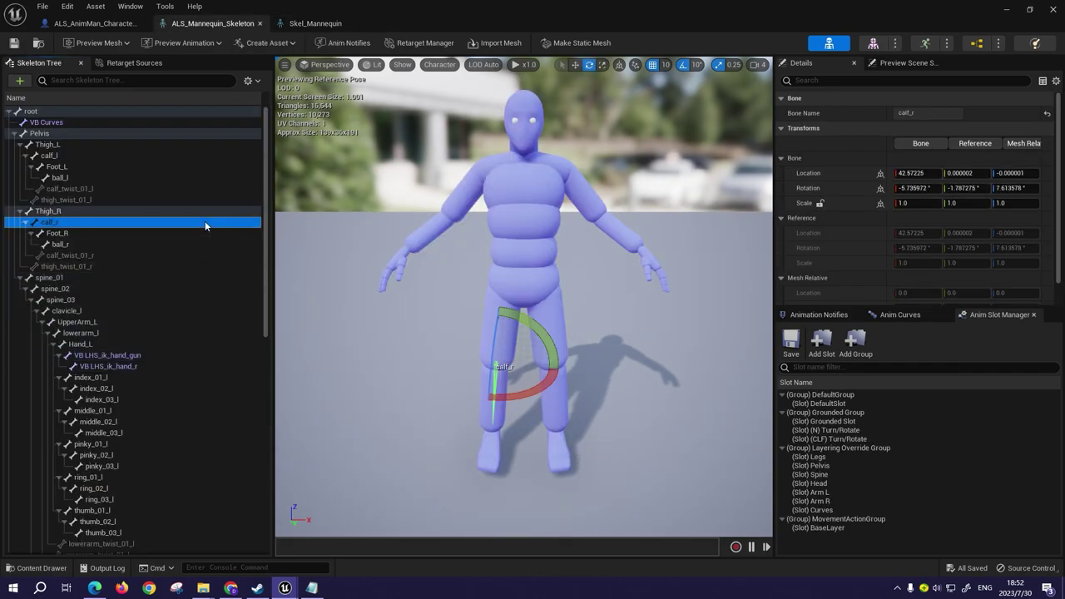
{"action": "left_click", "coordinate": [123, 265]}
{"action": "right_click", "coordinate": [123, 265]}
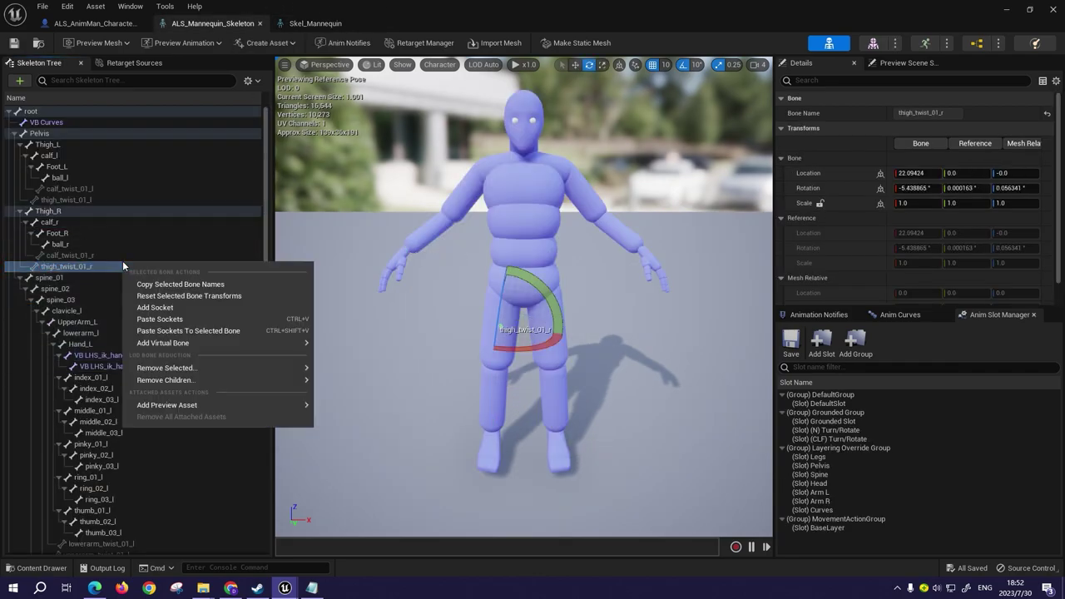
{"action": "left_click", "coordinate": [91, 236]}
{"action": "right_click", "coordinate": [91, 237]}
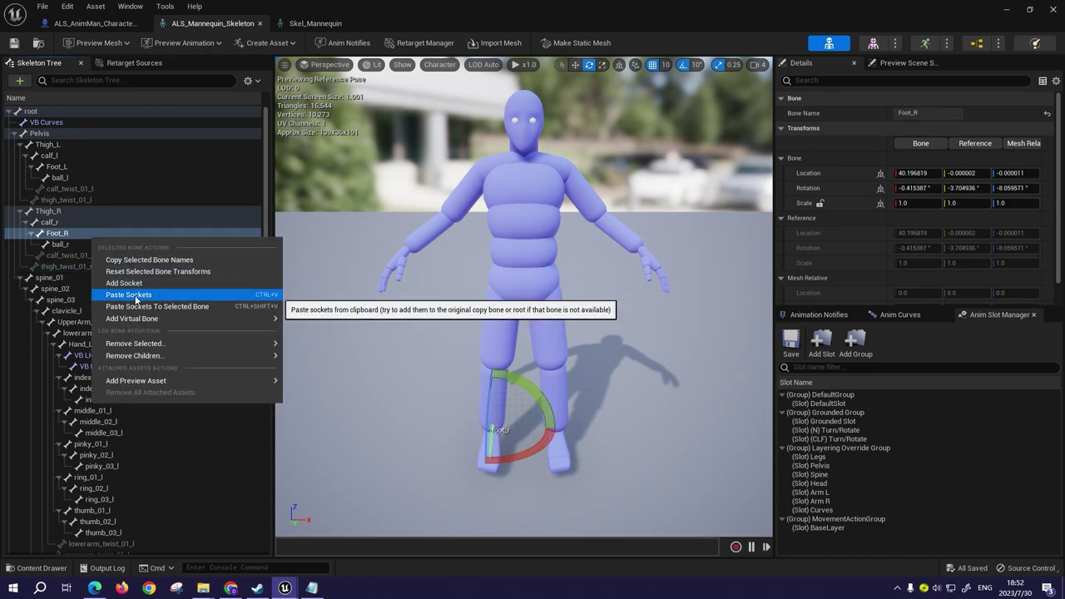
{"action": "left_click", "coordinate": [136, 295]}
{"action": "left_click", "coordinate": [82, 247]}
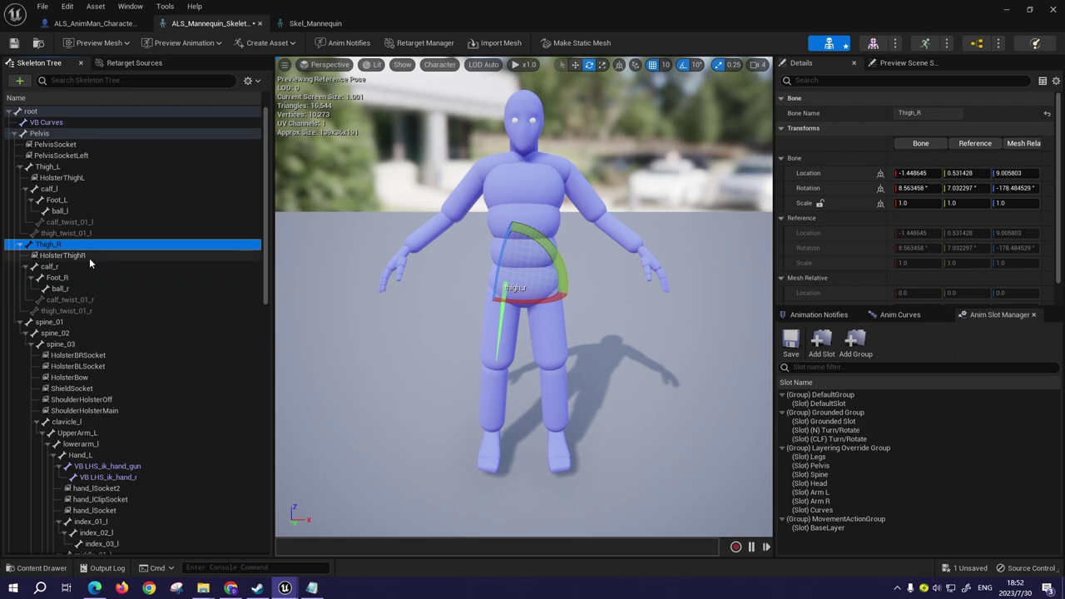
{"action": "left_click", "coordinate": [13, 42]}
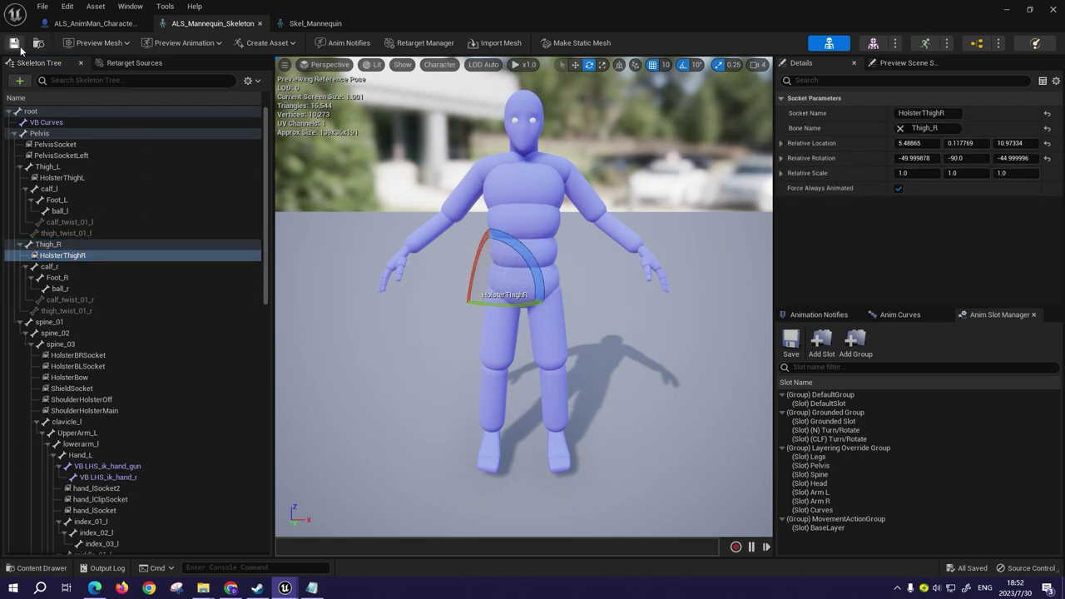
- Start Play In Editor and run the character with W up to the wall
{"action": "left_click", "coordinate": [1007, 10]}
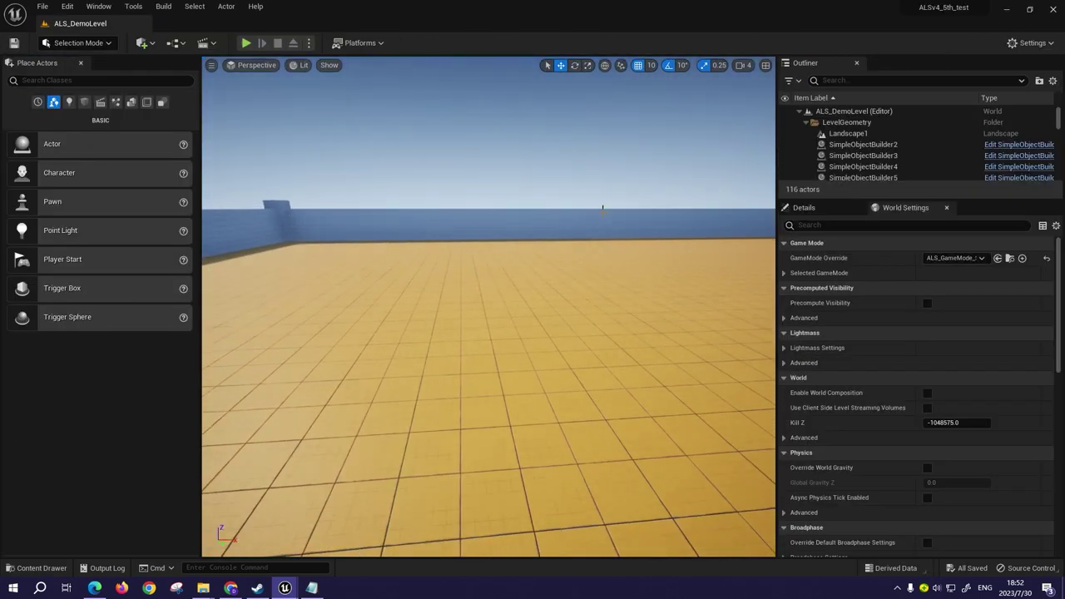
{"action": "key", "text": "alt+p"}
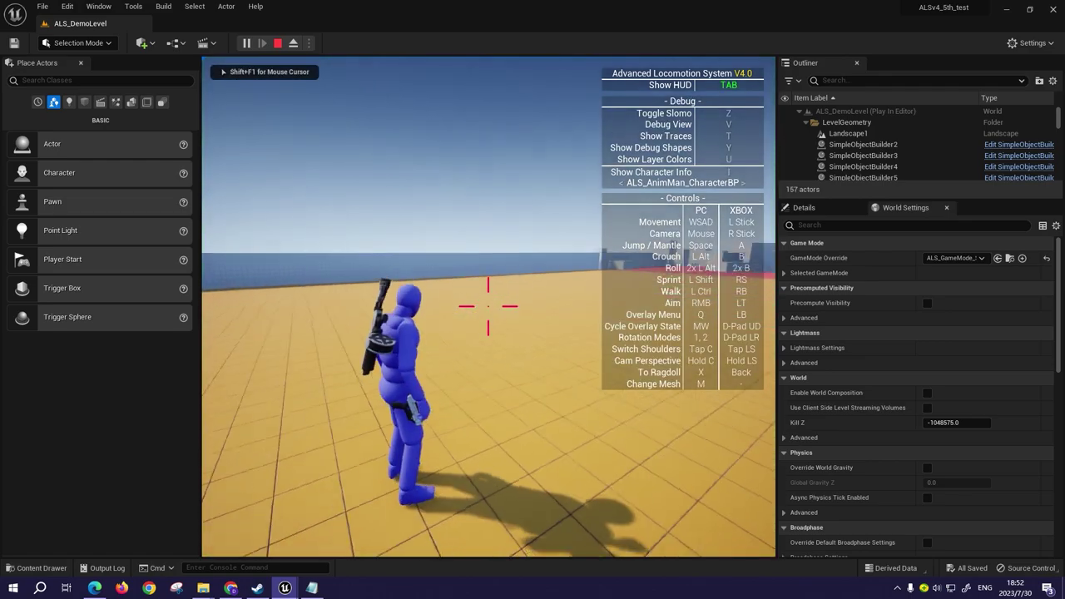
{"action": "key", "text": "w"}
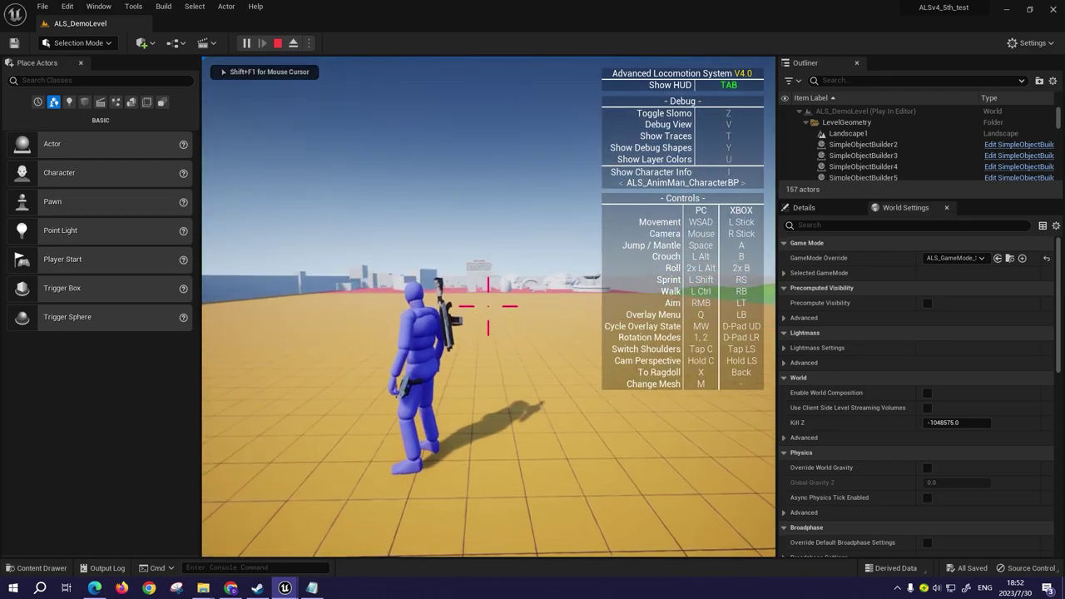
{"action": "key", "text": "w"}
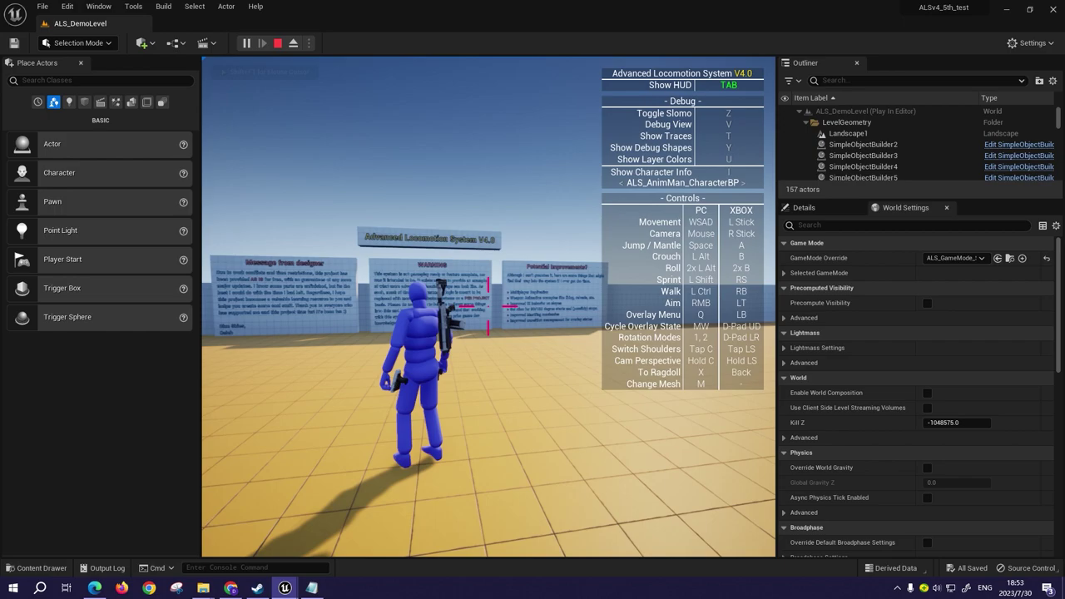
{"action": "key", "text": "w"}
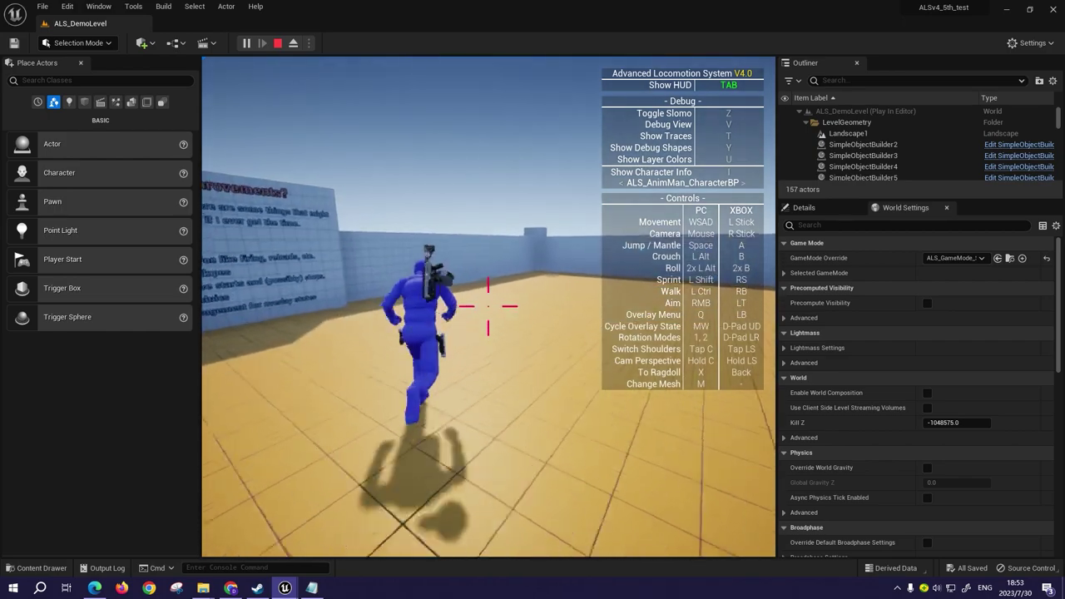
{"action": "key", "text": "w"}
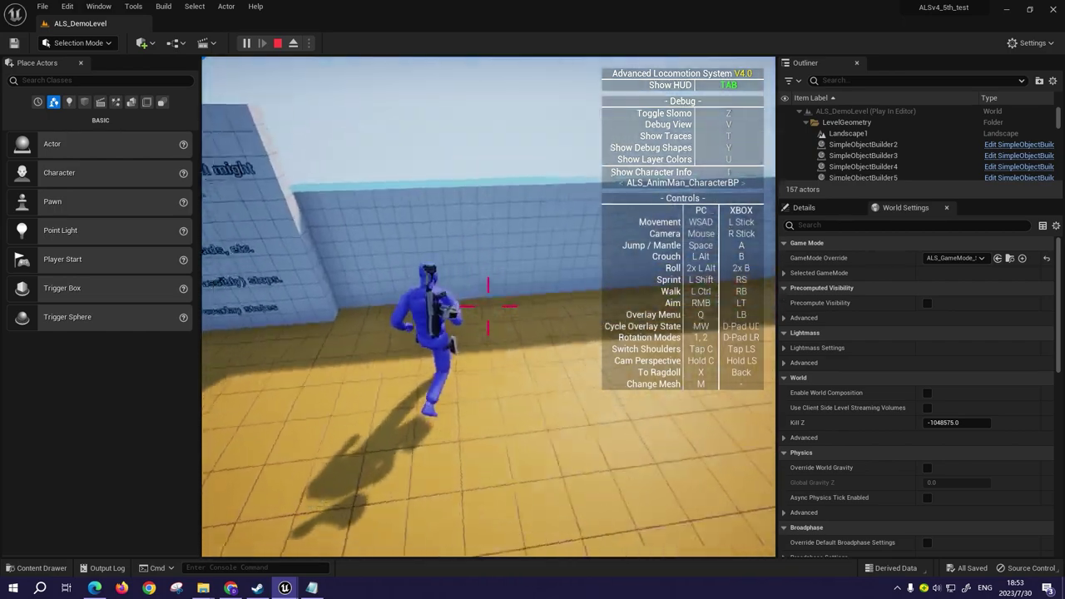
{"action": "key", "text": "w"}
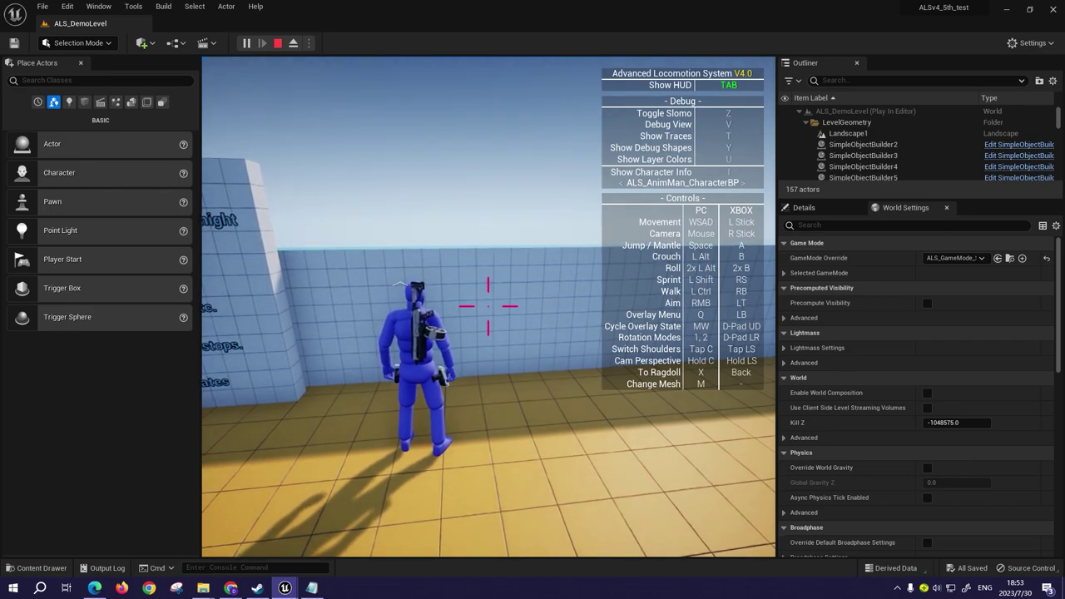
{"action": "key", "text": "w"}
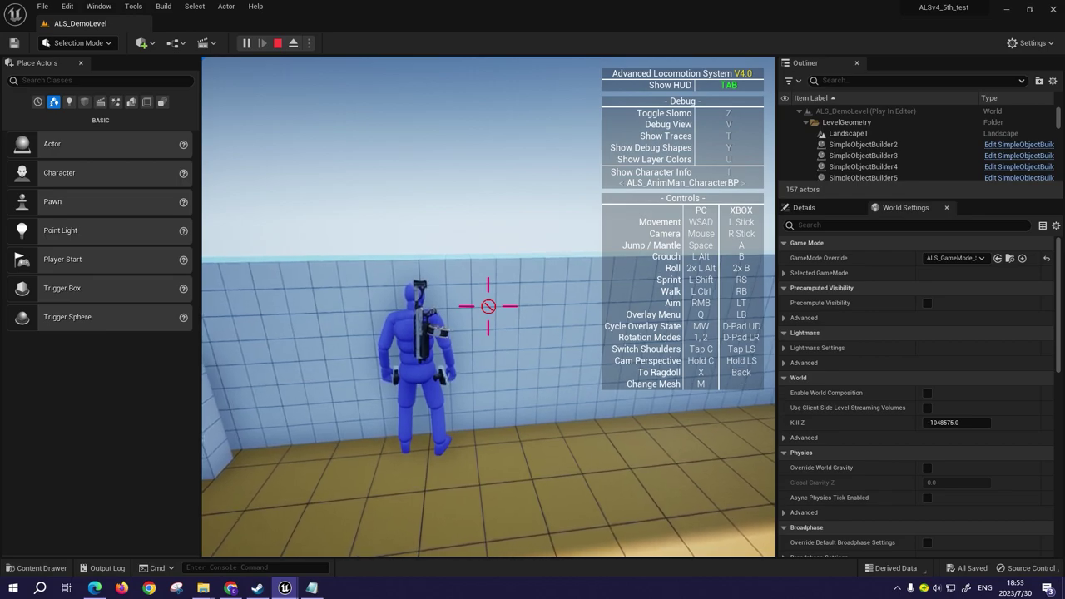
- Stop play and open ABP_Manny_UE4 from SCS/Assets/CharacterAssets/Mannequin/Animations
{"action": "key", "text": "Escape"}
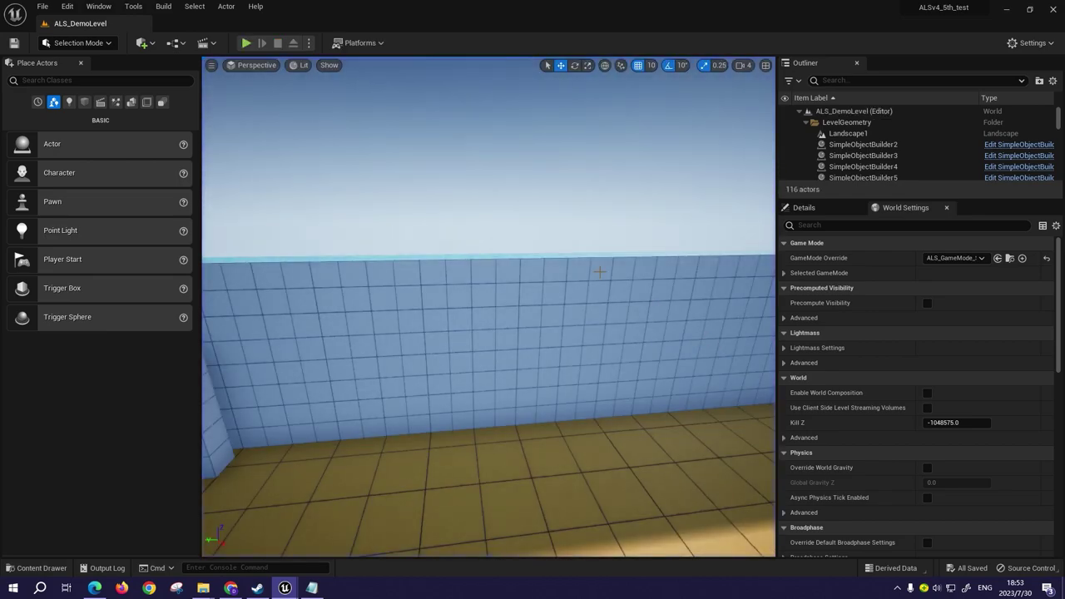
{"action": "key", "text": "ctrl+space"}
{"action": "double_click", "coordinate": [551, 428]}
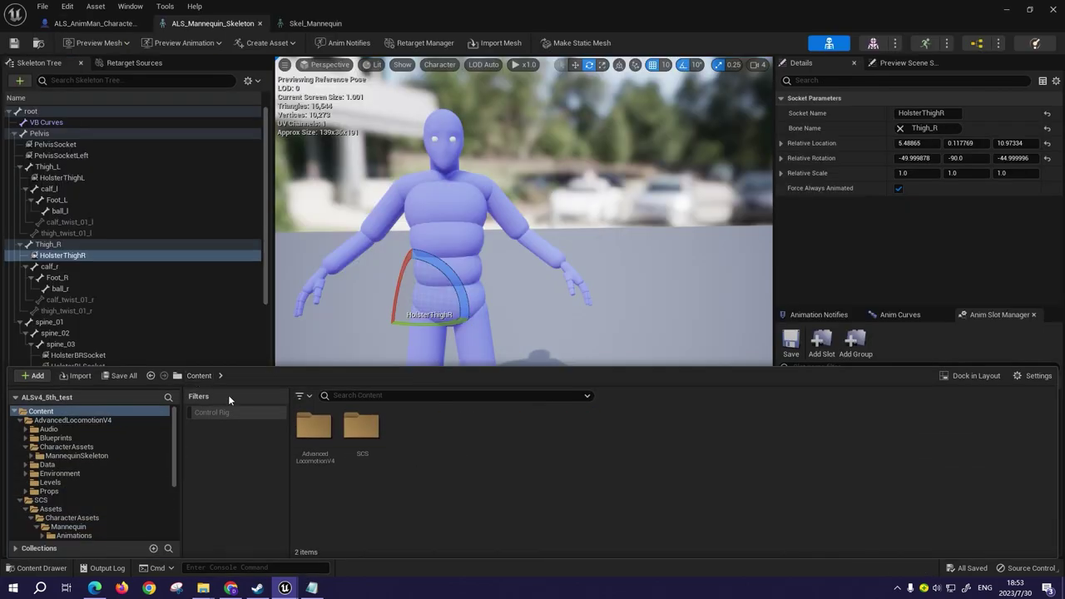
{"action": "double_click", "coordinate": [314, 427]}
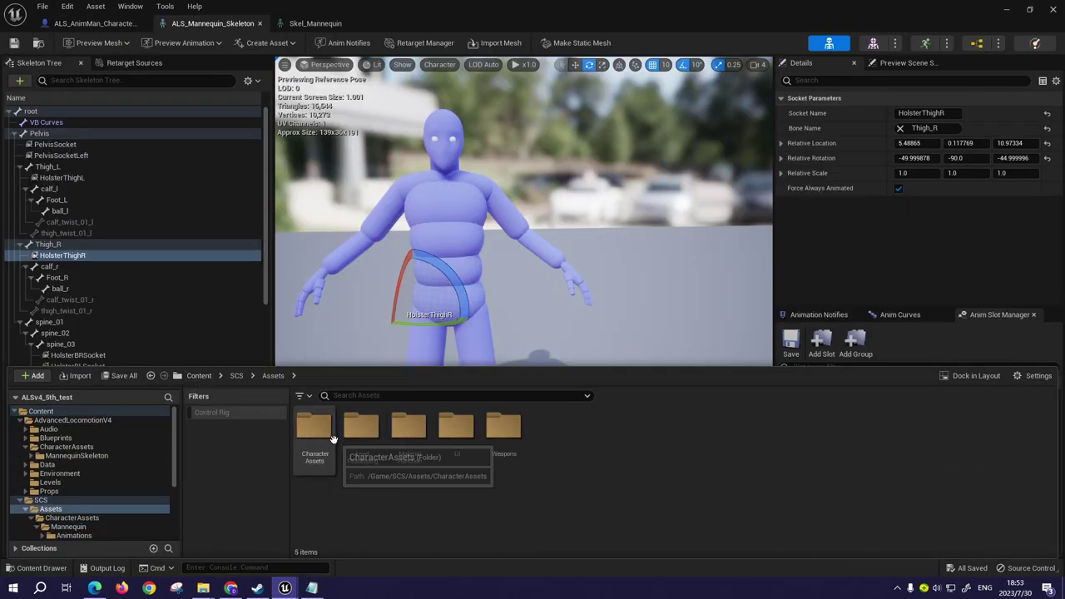
{"action": "double_click", "coordinate": [313, 431]}
{"action": "double_click", "coordinate": [312, 435]}
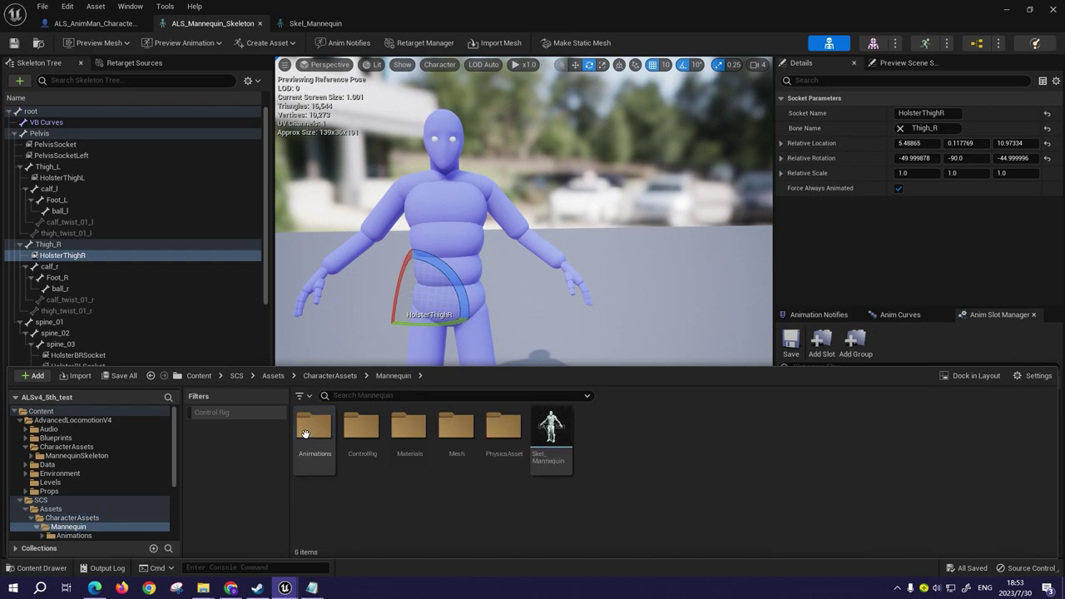
{"action": "double_click", "coordinate": [307, 434]}
{"action": "scroll", "coordinate": [549, 465], "scroll_direction": "down", "scroll_amount": 3}
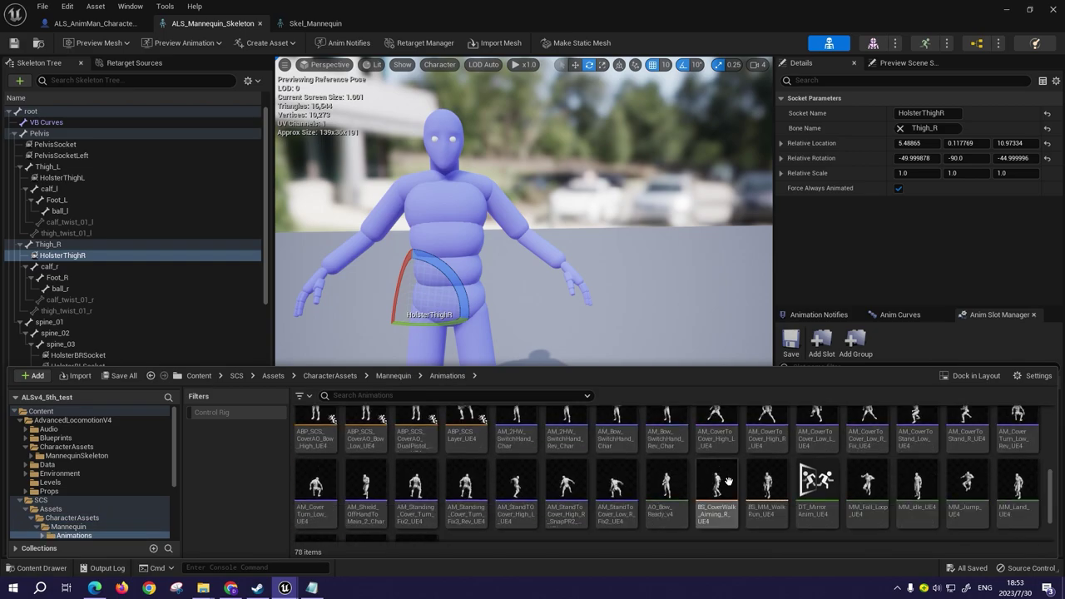
{"action": "left_click", "coordinate": [675, 416]}
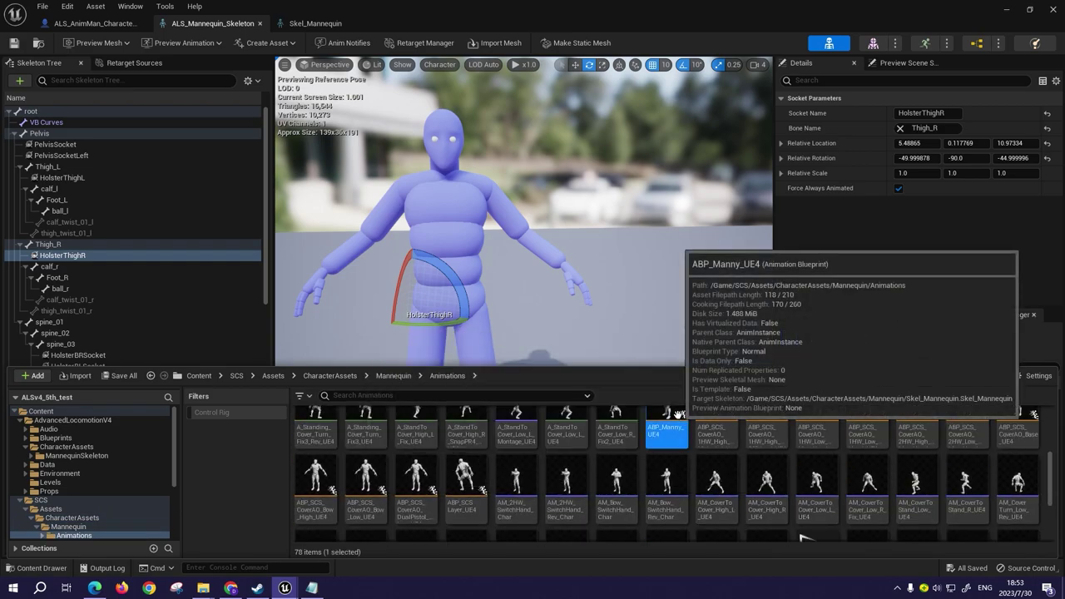
{"action": "double_click", "coordinate": [675, 441]}
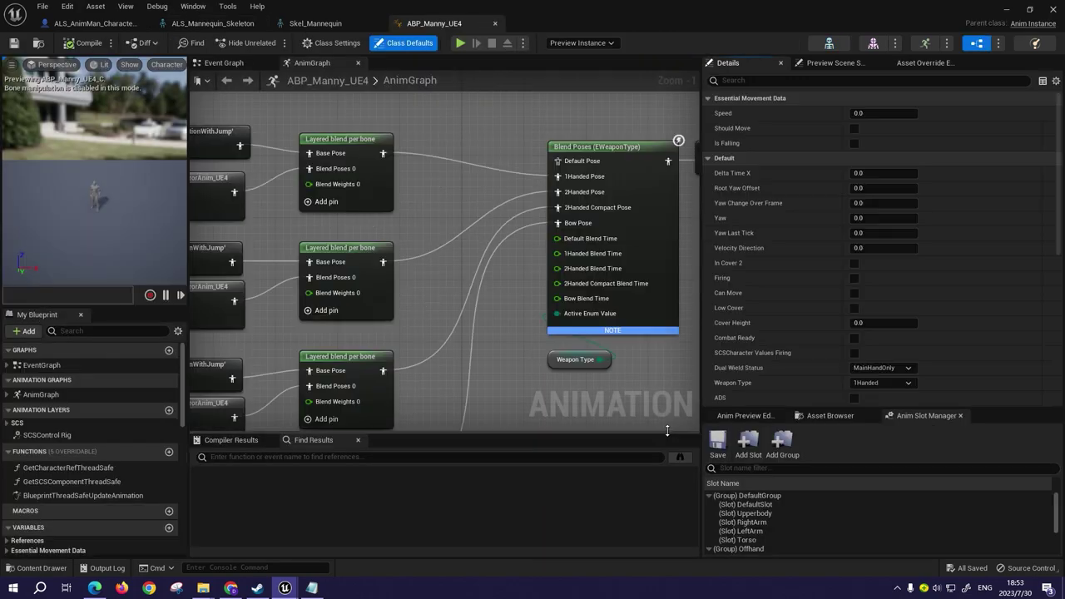
- Pan the AnimGraph to the #8 locomotion comment and search the node menu for 'linked'
{"action": "scroll", "coordinate": [554, 267], "scroll_direction": "down", "scroll_amount": 5}
{"action": "scroll", "coordinate": [428, 182], "scroll_direction": "up", "scroll_amount": 3}
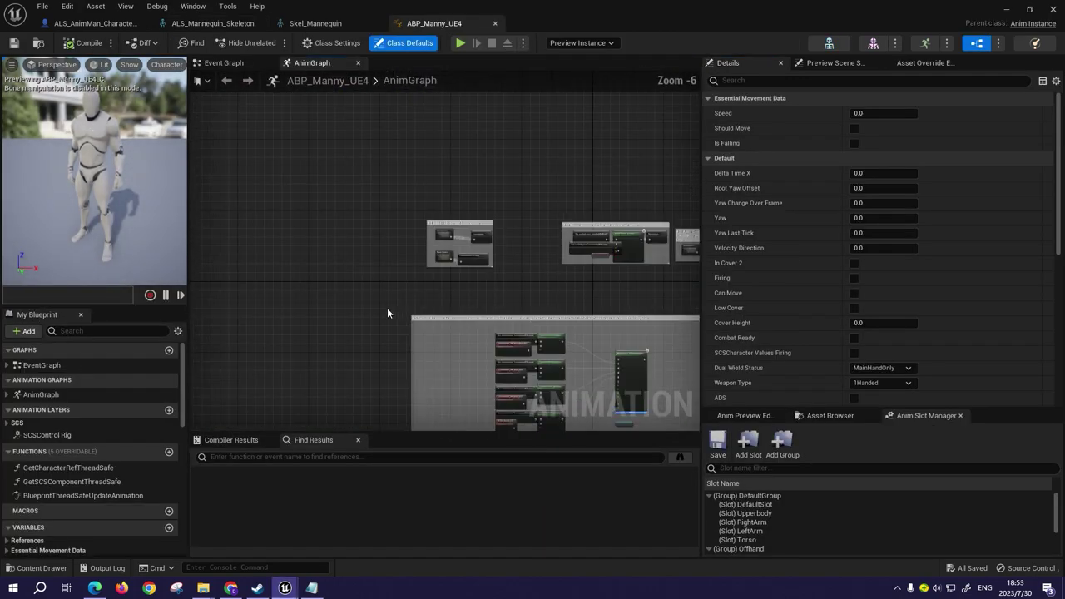
{"action": "right_click_drag", "start_coordinate": [525, 243], "coordinate": [369, 322]}
{"action": "right_click", "coordinate": [342, 316]}
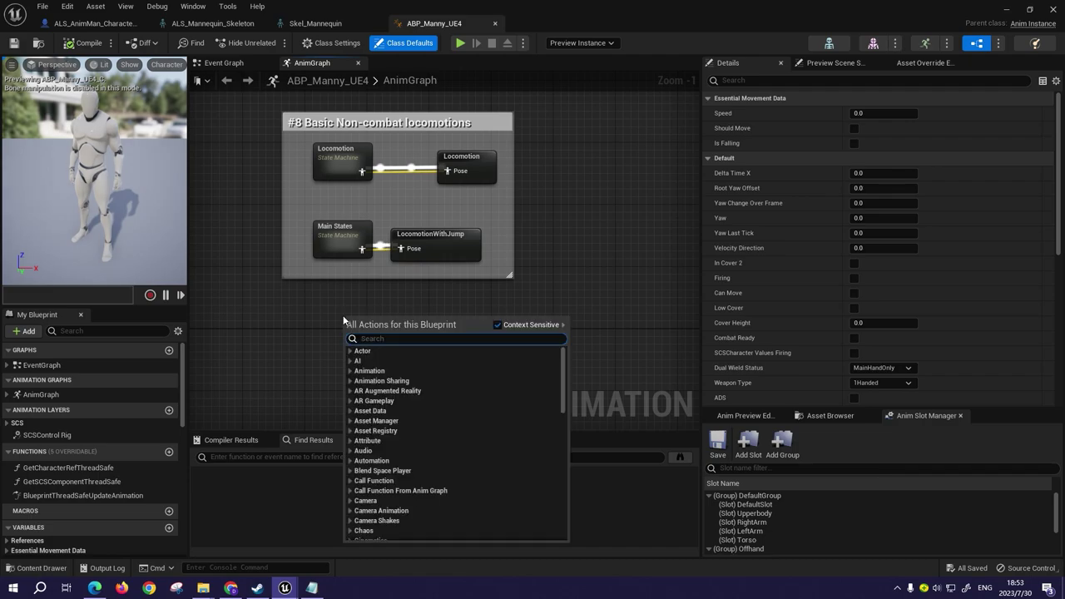
{"action": "type", "text": "linked"}
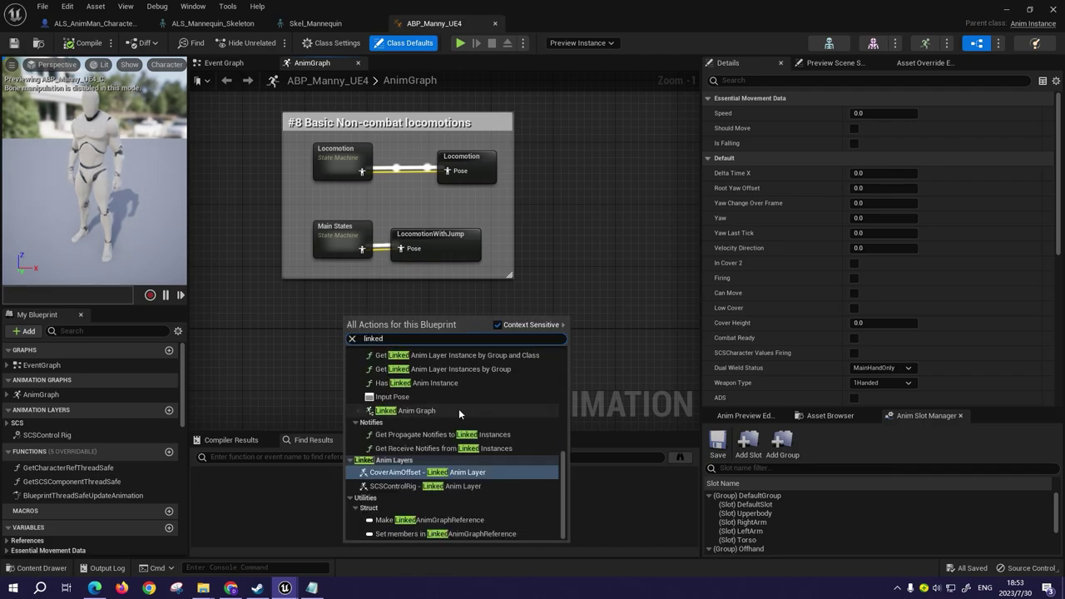
- Add a Linked Anim Graph node with Instance Class set to ALS_AnimBP
{"action": "left_click", "coordinate": [457, 411]}
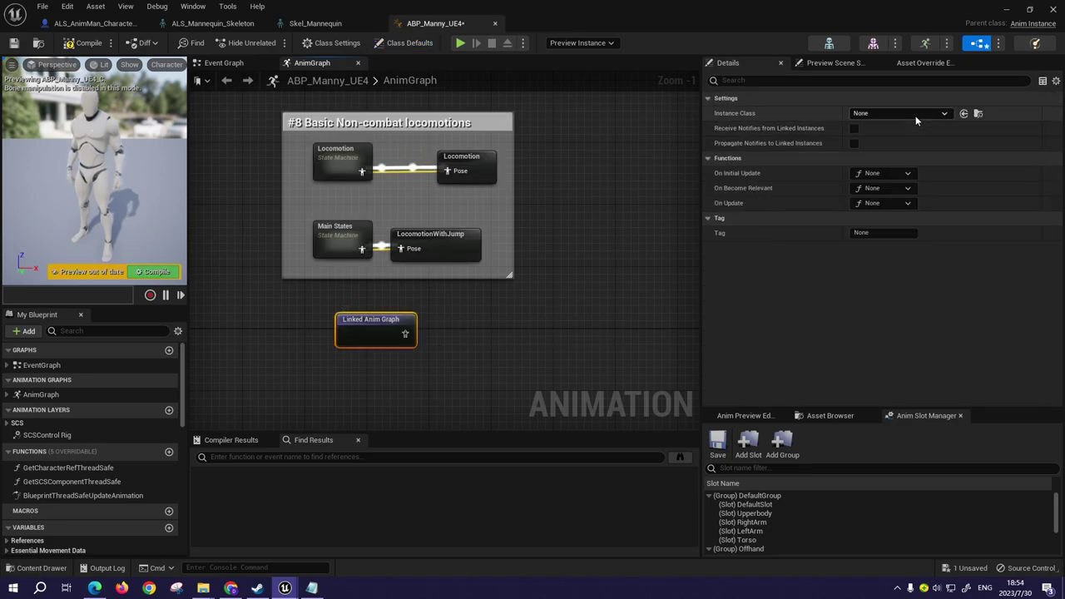
{"action": "left_click", "coordinate": [914, 114]}
{"action": "type", "text": "als"}
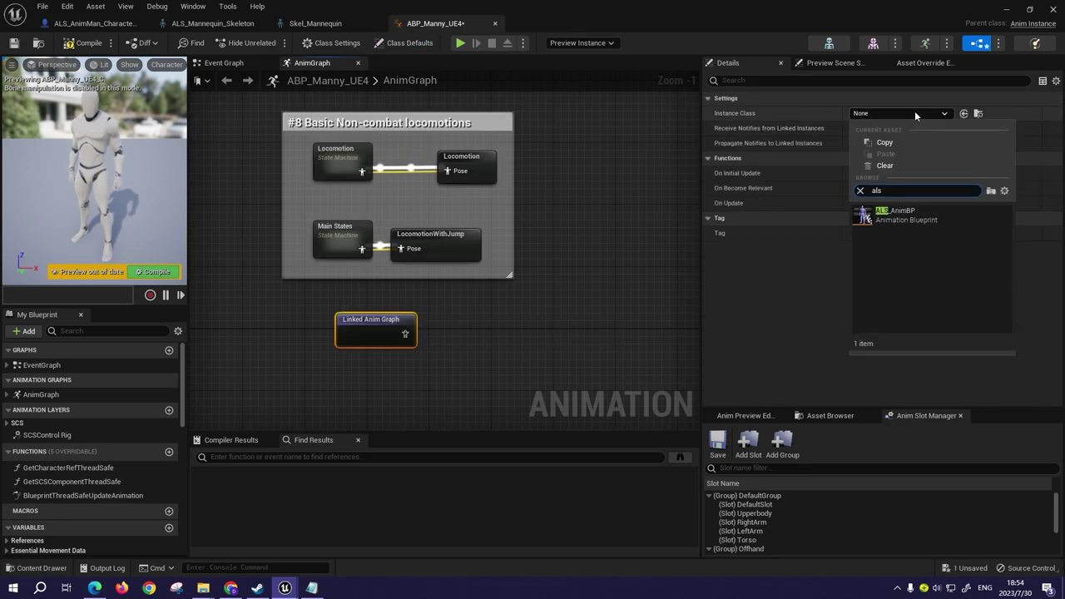
{"action": "left_click", "coordinate": [895, 212]}
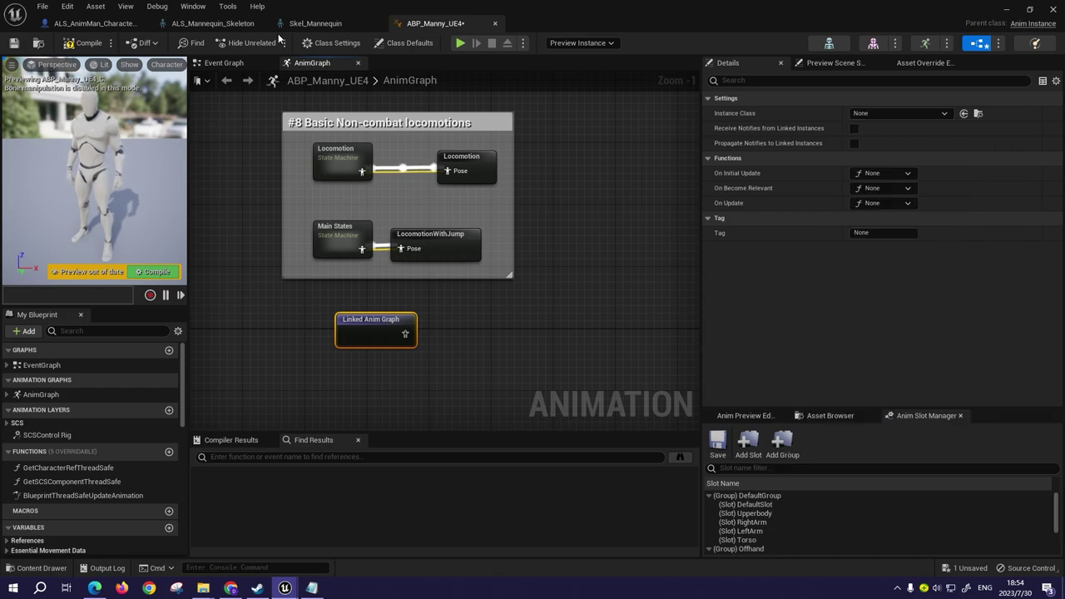
- Check Skel_Mannequin's asset details, then wire the ALS_AnimBP node into LocomotionWithJump
{"action": "left_click", "coordinate": [316, 23]}
{"action": "left_click", "coordinate": [130, 6]}
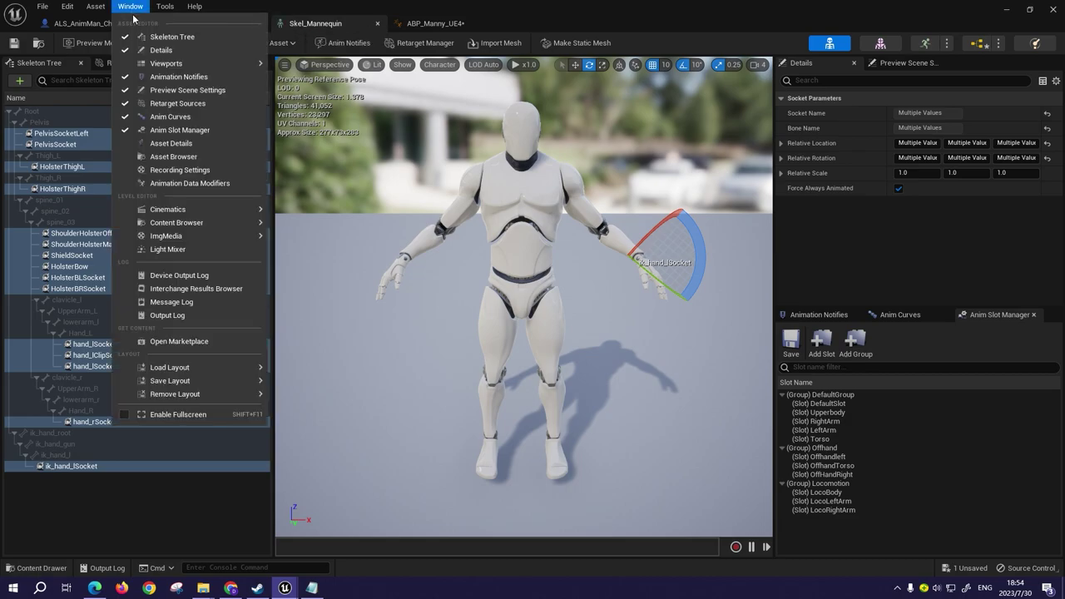
{"action": "left_click", "coordinate": [164, 146]}
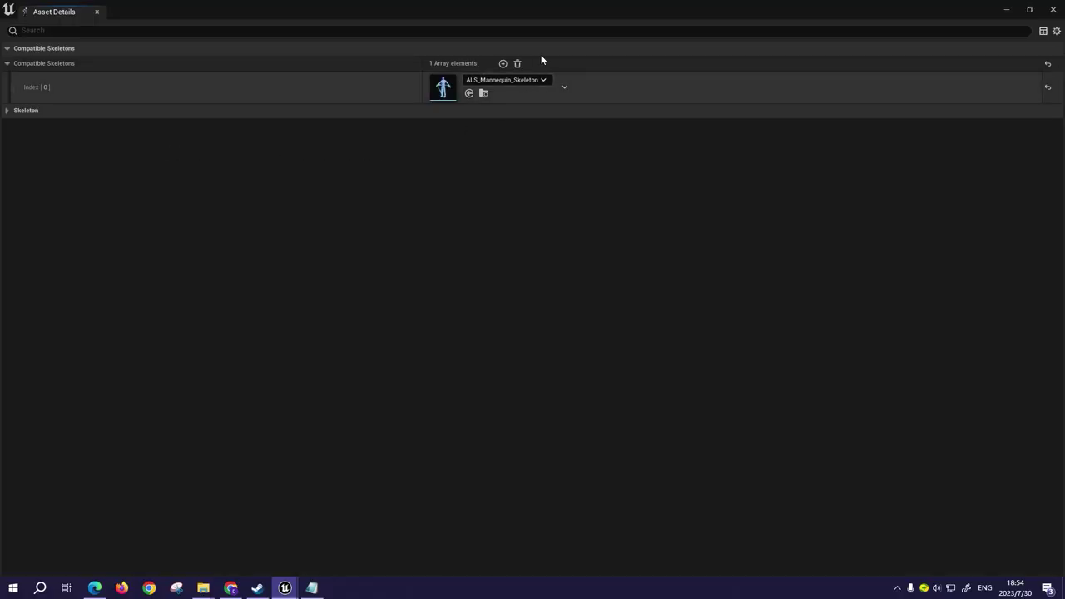
{"action": "left_click", "coordinate": [1009, 11]}
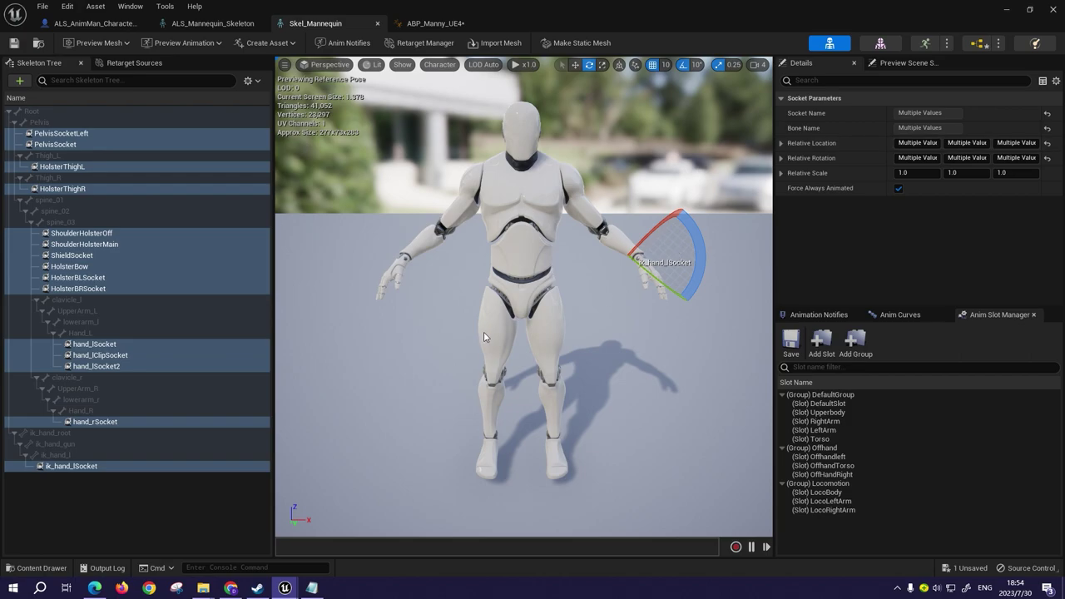
{"action": "left_click", "coordinate": [436, 23]}
{"action": "left_click_drag", "start_coordinate": [401, 342], "coordinate": [405, 255]}
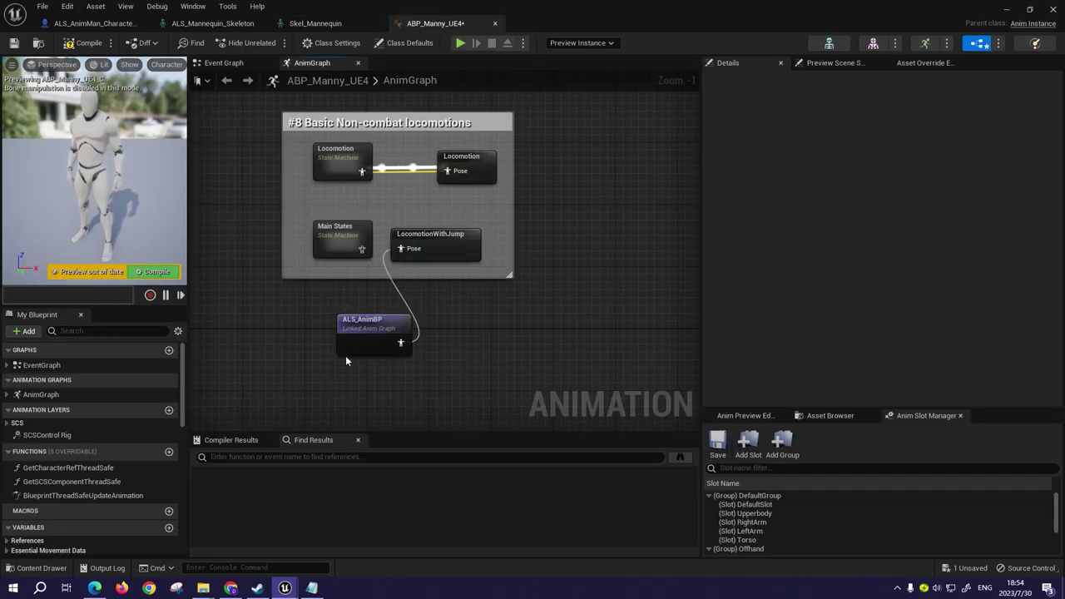
{"action": "left_click_drag", "start_coordinate": [369, 333], "coordinate": [315, 310]}
{"action": "right_click_drag", "start_coordinate": [519, 332], "coordinate": [485, 305]}
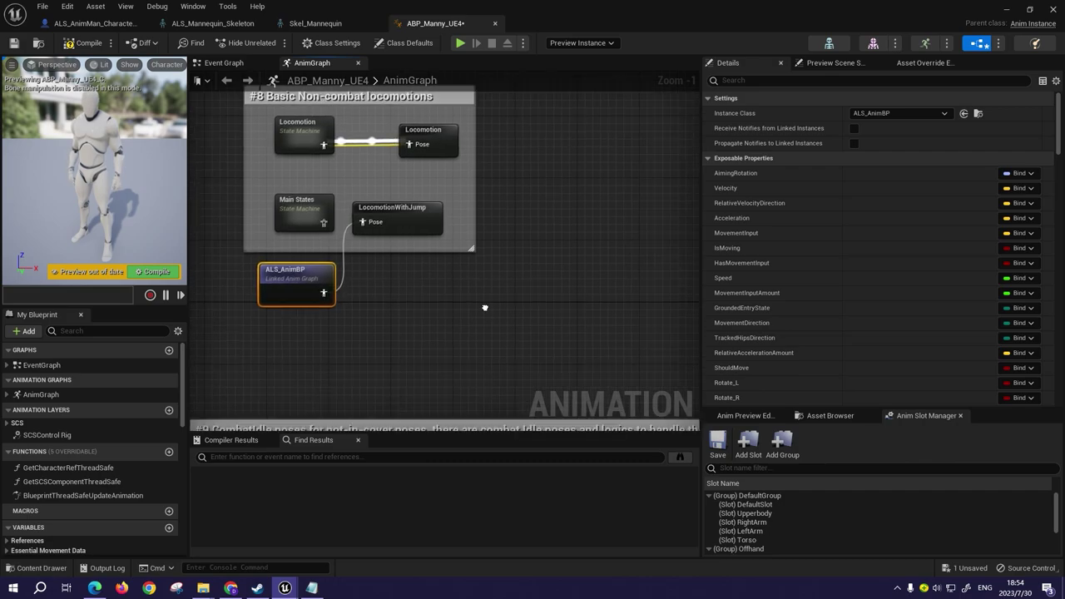
{"action": "scroll", "coordinate": [484, 304], "scroll_direction": "down", "scroll_amount": 1}
{"action": "scroll", "coordinate": [596, 272], "scroll_direction": "down", "scroll_amount": 2}
{"action": "right_click_drag", "start_coordinate": [596, 272], "coordinate": [521, 254]}
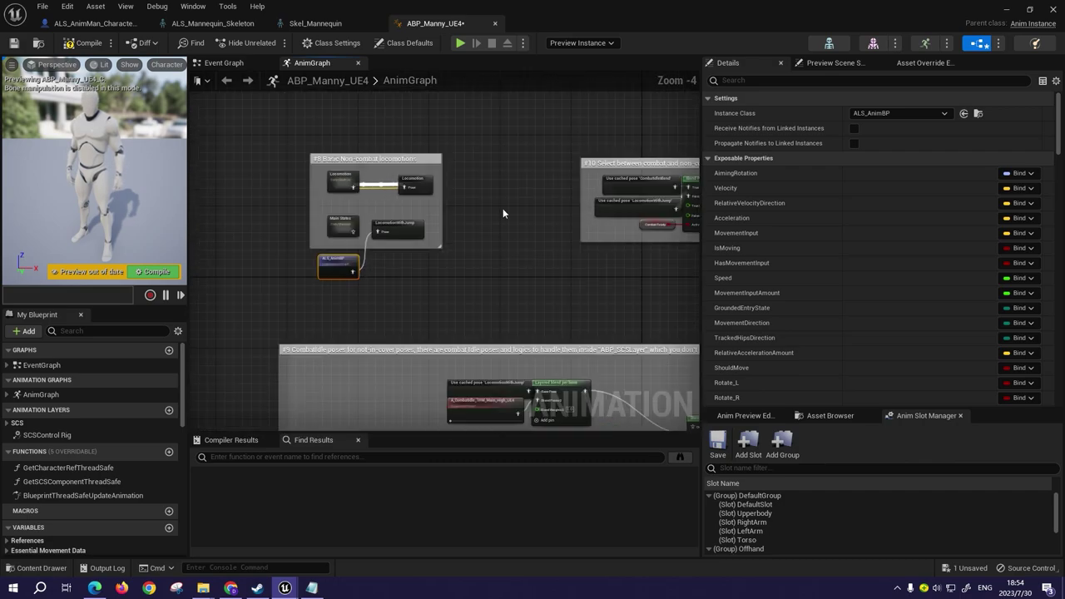
{"action": "mouse_move", "coordinate": [502, 214]}
{"action": "right_mouse_down"}
{"action": "mouse_move", "coordinate": [569, 261]}
{"action": "mouse_move", "coordinate": [459, 291]}
{"action": "right_mouse_up"}
{"action": "scroll", "coordinate": [459, 290], "scroll_direction": "down", "scroll_amount": 3}
{"action": "mouse_move", "coordinate": [623, 271]}
{"action": "right_mouse_down"}
{"action": "mouse_move", "coordinate": [386, 237]}
{"action": "mouse_move", "coordinate": [522, 273]}
{"action": "right_mouse_up"}
{"action": "scroll", "coordinate": [437, 247], "scroll_direction": "up", "scroll_amount": 2}
{"action": "right_click_drag", "start_coordinate": [437, 247], "coordinate": [592, 250]}
{"action": "scroll", "coordinate": [500, 264], "scroll_direction": "up", "scroll_amount": 1}
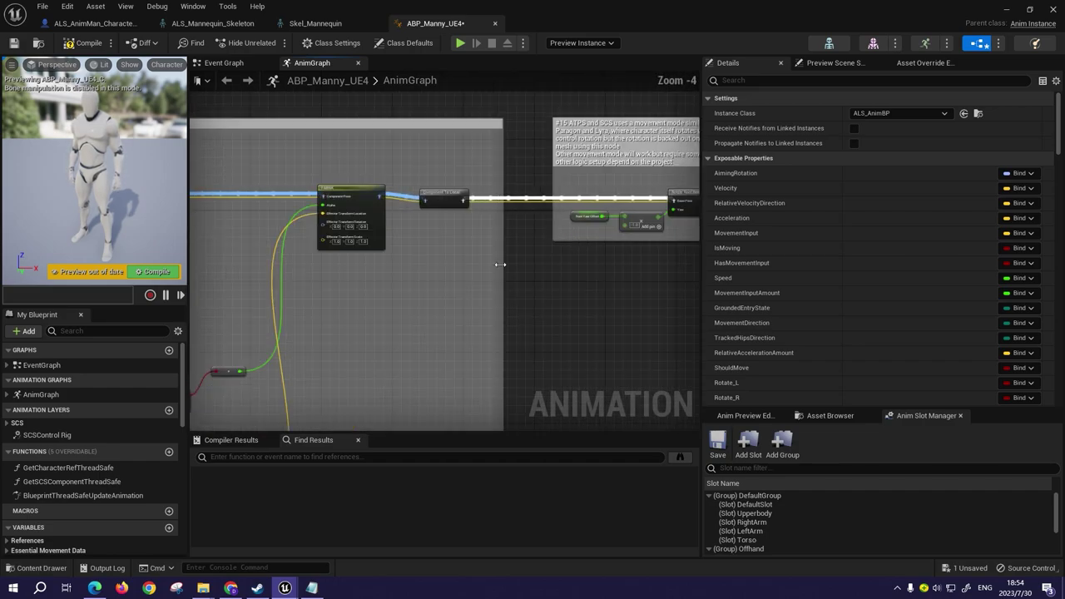
{"action": "scroll", "coordinate": [500, 265], "scroll_direction": "up", "scroll_amount": 3}
{"action": "right_click_drag", "start_coordinate": [350, 241], "coordinate": [292, 242]}
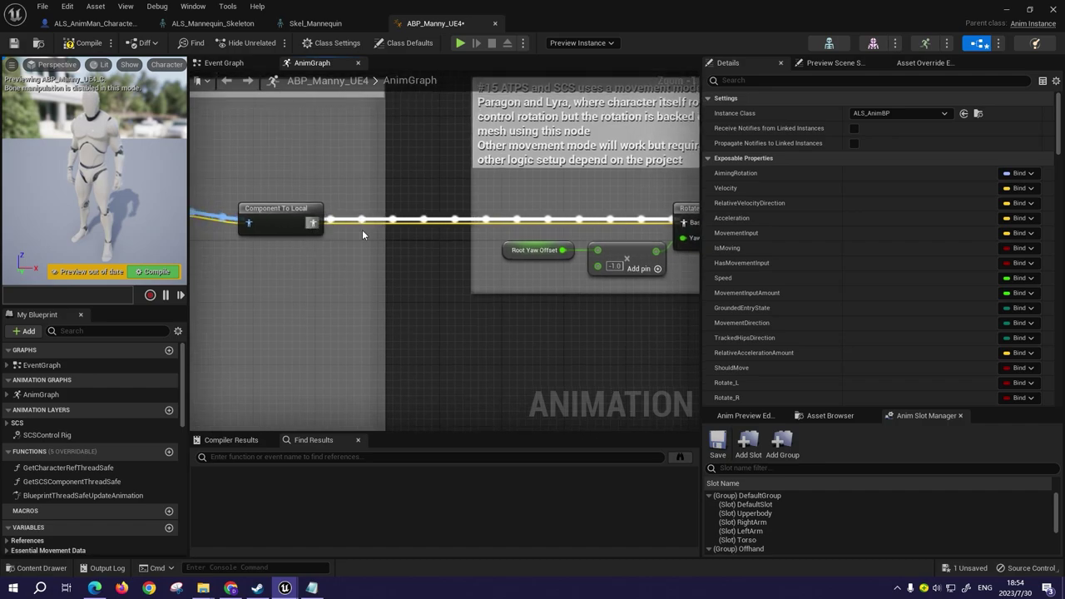
{"action": "scroll", "coordinate": [409, 247], "scroll_direction": "down", "scroll_amount": 4}
{"action": "scroll", "coordinate": [292, 257], "scroll_direction": "up", "scroll_amount": 3}
{"action": "scroll", "coordinate": [323, 252], "scroll_direction": "down", "scroll_amount": 1}
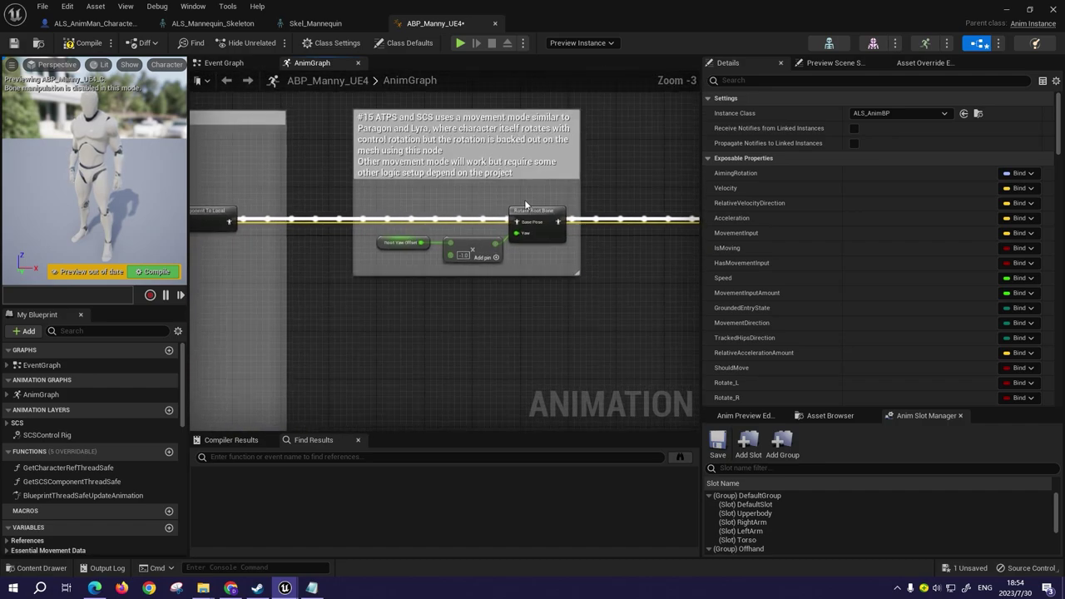
{"action": "left_click_drag", "start_coordinate": [229, 221], "coordinate": [436, 306]}
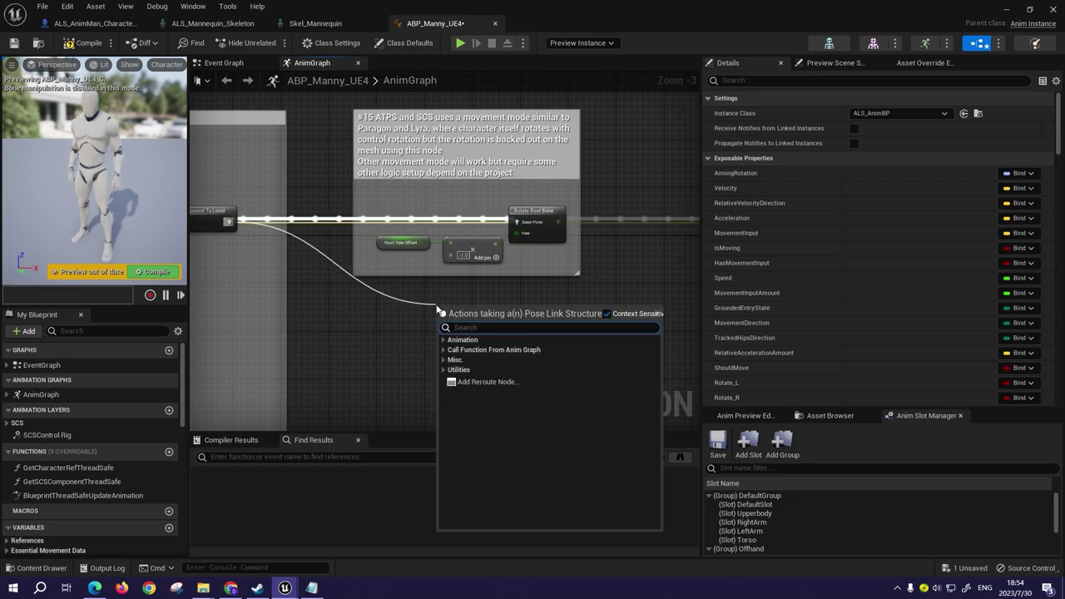
{"action": "left_click", "coordinate": [362, 333]}
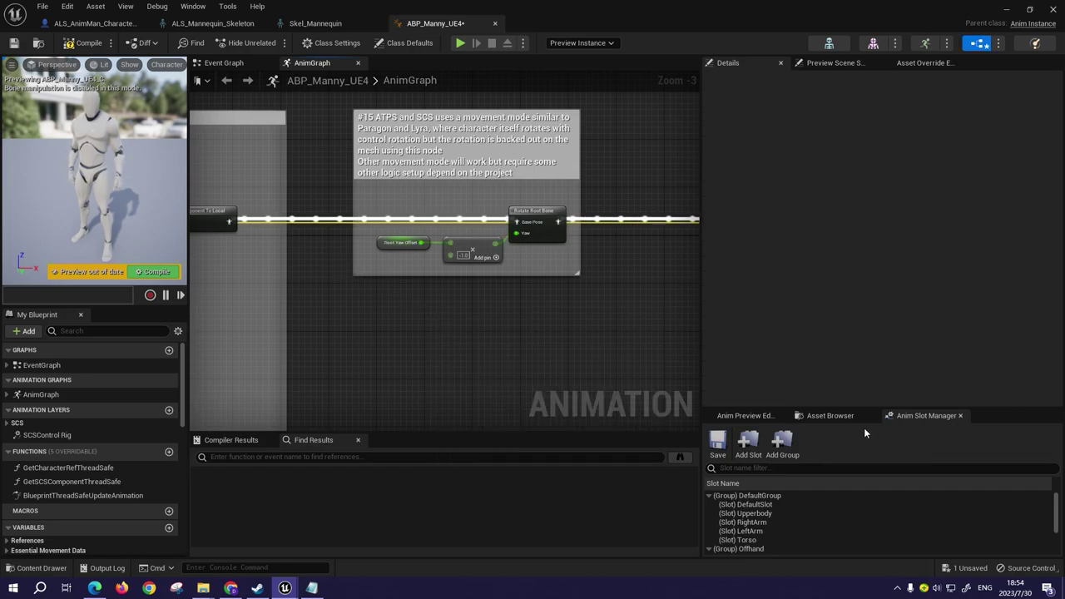
{"action": "scroll", "coordinate": [852, 501], "scroll_direction": "down", "scroll_amount": 2}
{"action": "scroll", "coordinate": [852, 504], "scroll_direction": "down", "scroll_amount": 2}
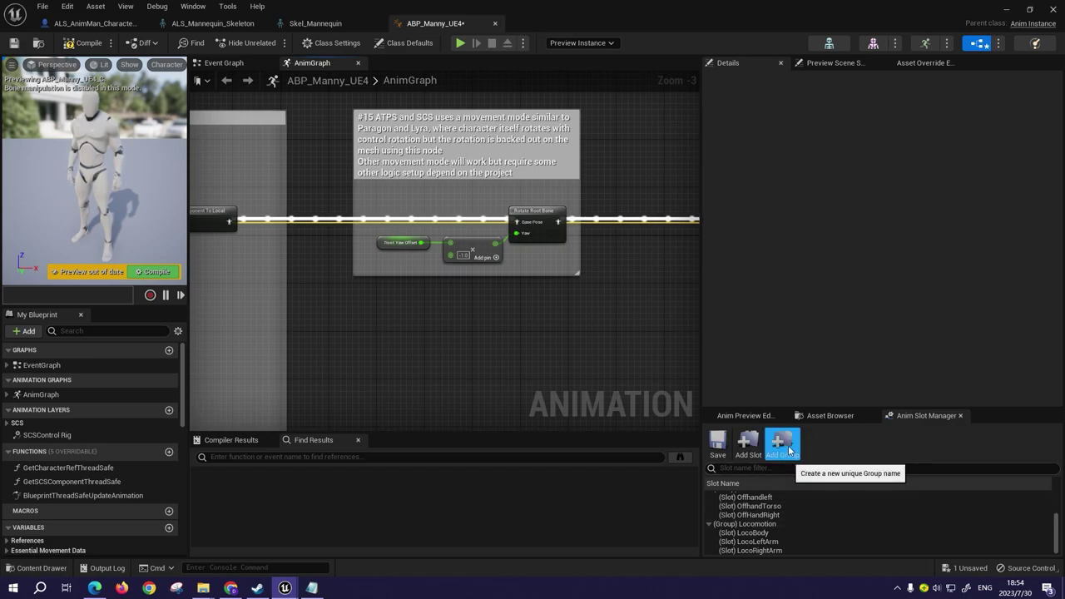
- Create the MovementActionGroup slot group with a Baselayer slot, then compile
{"action": "left_click", "coordinate": [782, 445]}
{"action": "type", "text": "MovementActionGroup"}
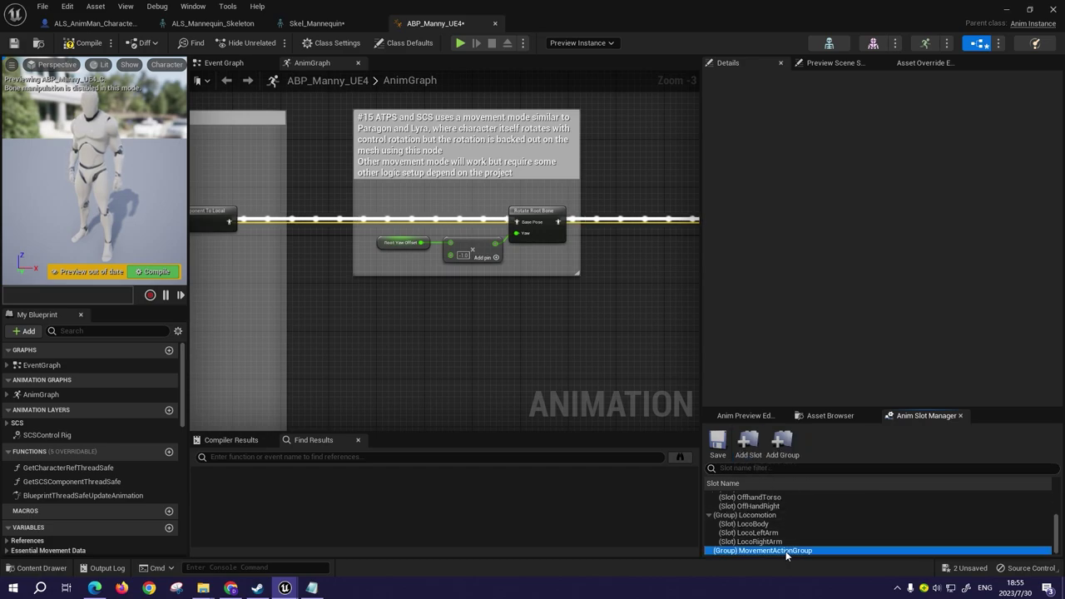
{"action": "left_click", "coordinate": [747, 441]}
{"action": "type", "text": "Base"}
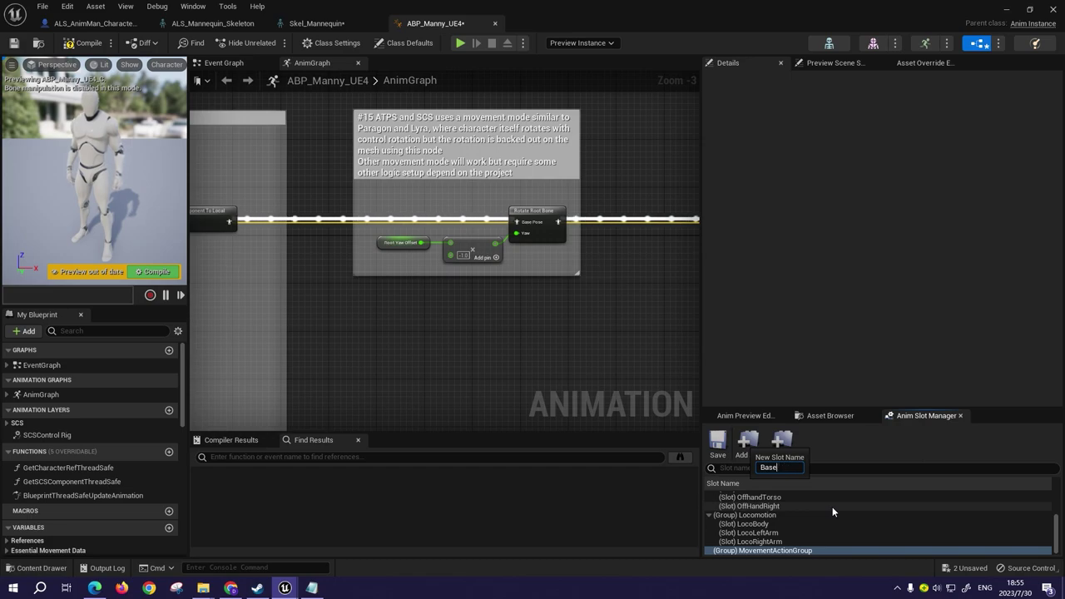
{"action": "type", "text": "yer"}
{"action": "key", "text": "Return"}
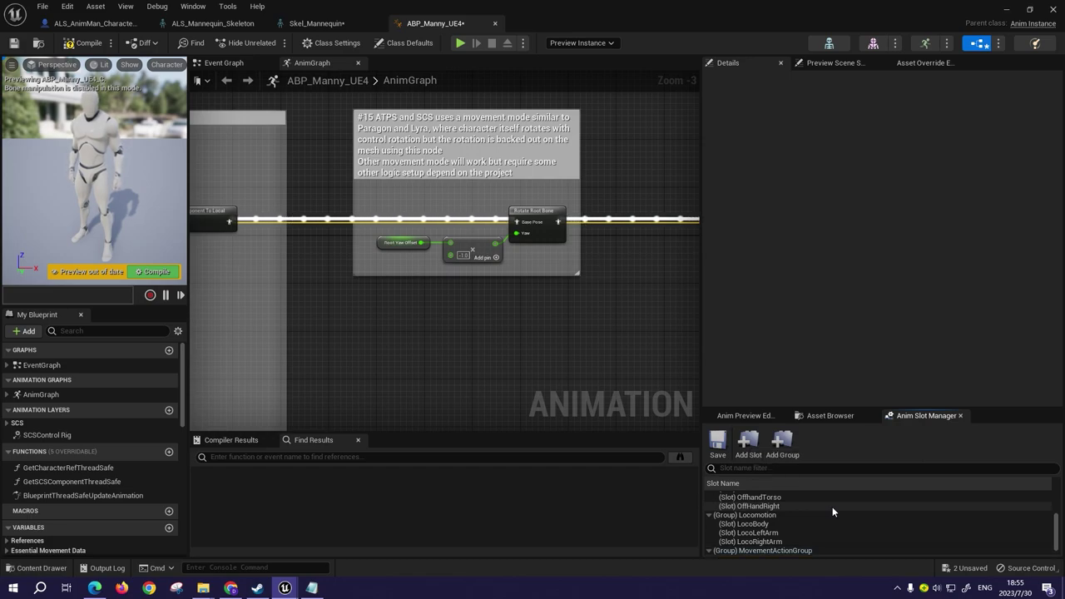
{"action": "left_click", "coordinate": [83, 43]}
- Add a Slot node and place it below the comment box
{"action": "right_click_drag", "start_coordinate": [328, 319], "coordinate": [372, 295]}
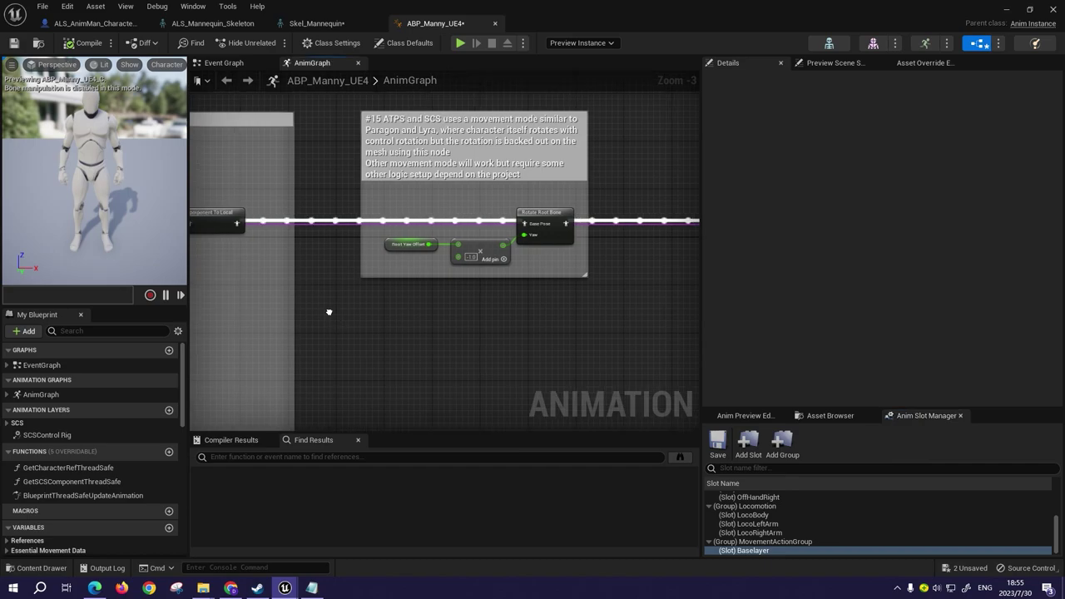
{"action": "right_click", "coordinate": [322, 273]}
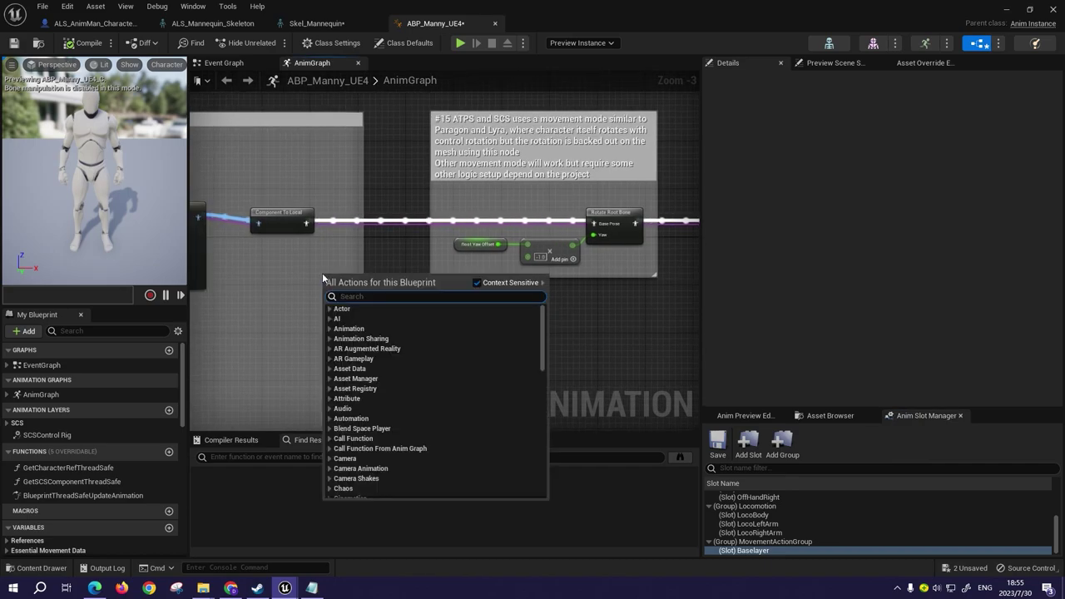
{"action": "type", "text": "slot"}
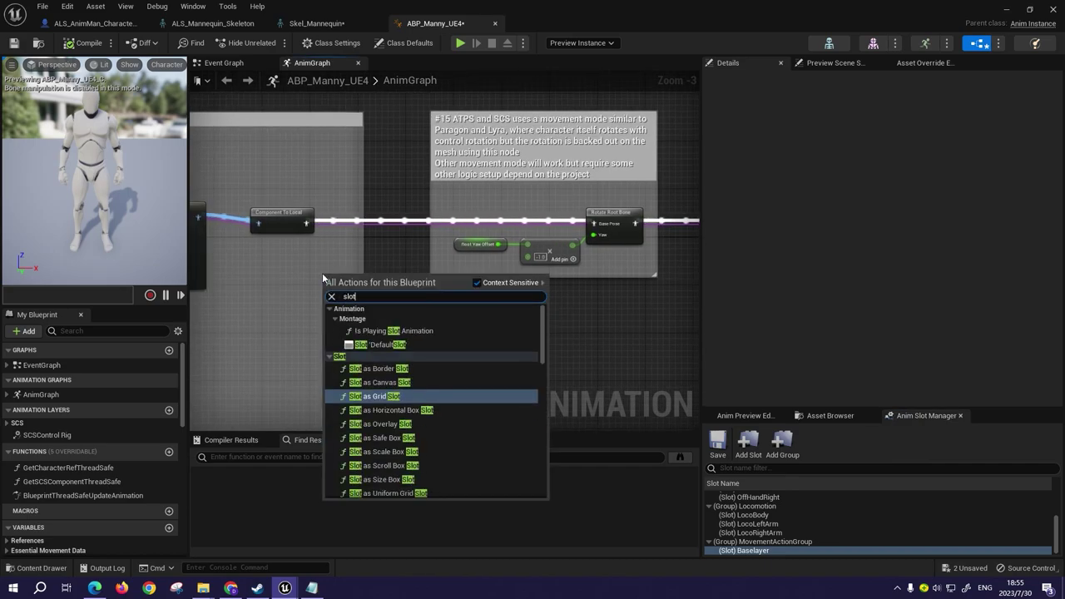
{"action": "left_click", "coordinate": [413, 345]}
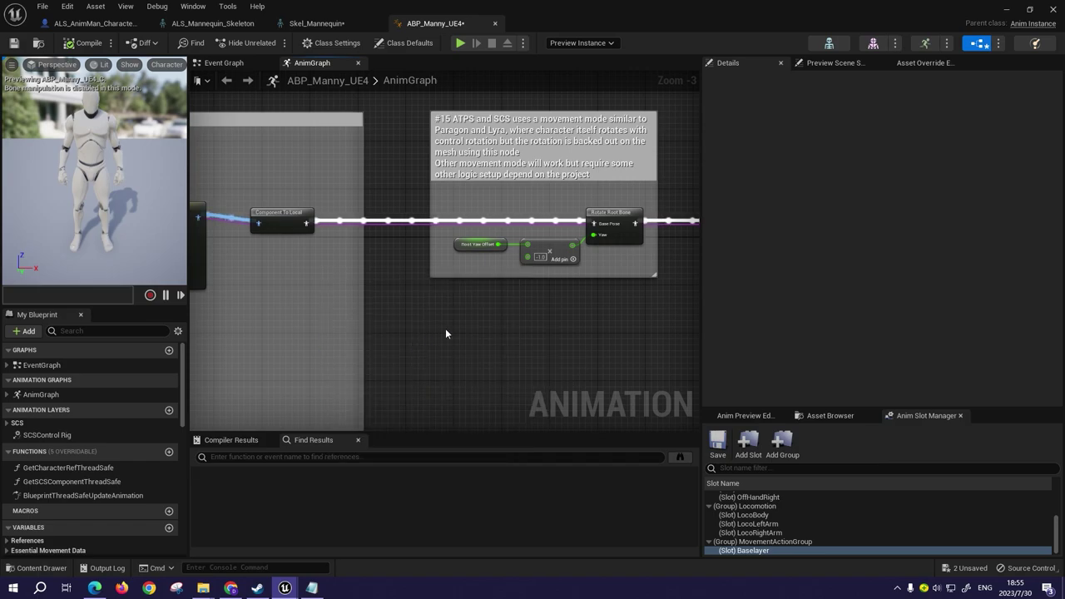
{"action": "left_click_drag", "start_coordinate": [342, 282], "coordinate": [470, 296]}
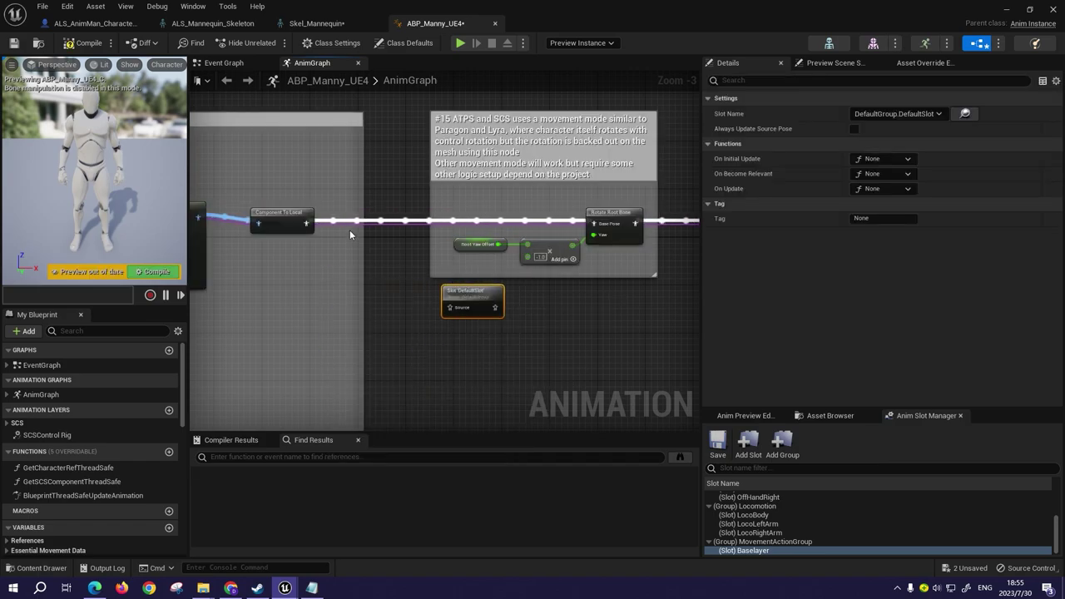
- Wire Component To Local through the Slot into ABP_SCSLayer, using MovementActionGroup.Baselayer, then compile and save
{"action": "left_click_drag", "start_coordinate": [303, 226], "coordinate": [450, 307]}
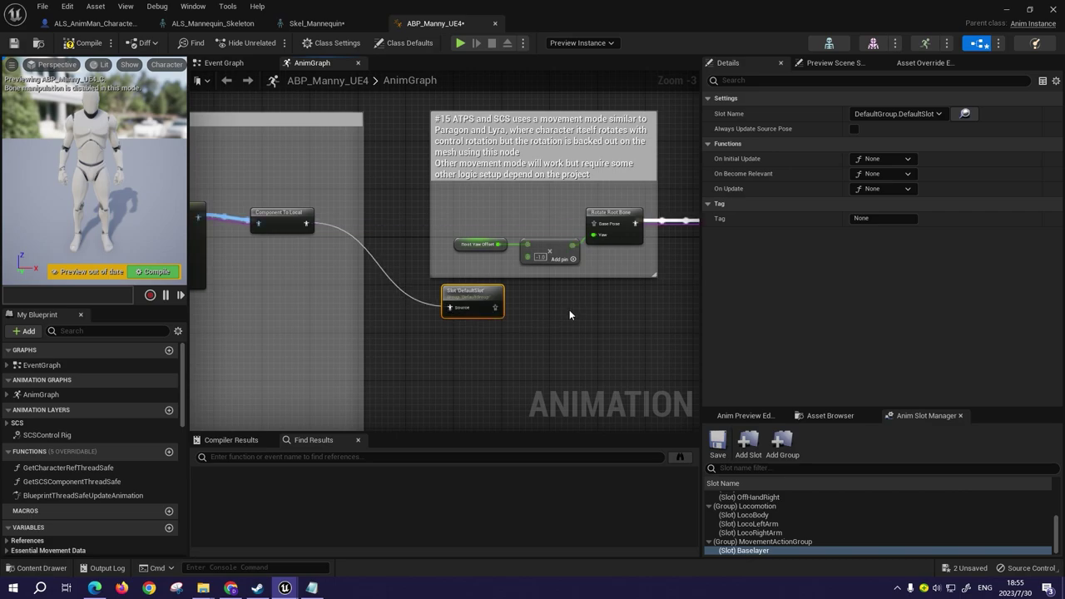
{"action": "right_click_drag", "start_coordinate": [569, 310], "coordinate": [433, 331]}
{"action": "left_click_drag", "start_coordinate": [363, 330], "coordinate": [679, 246]}
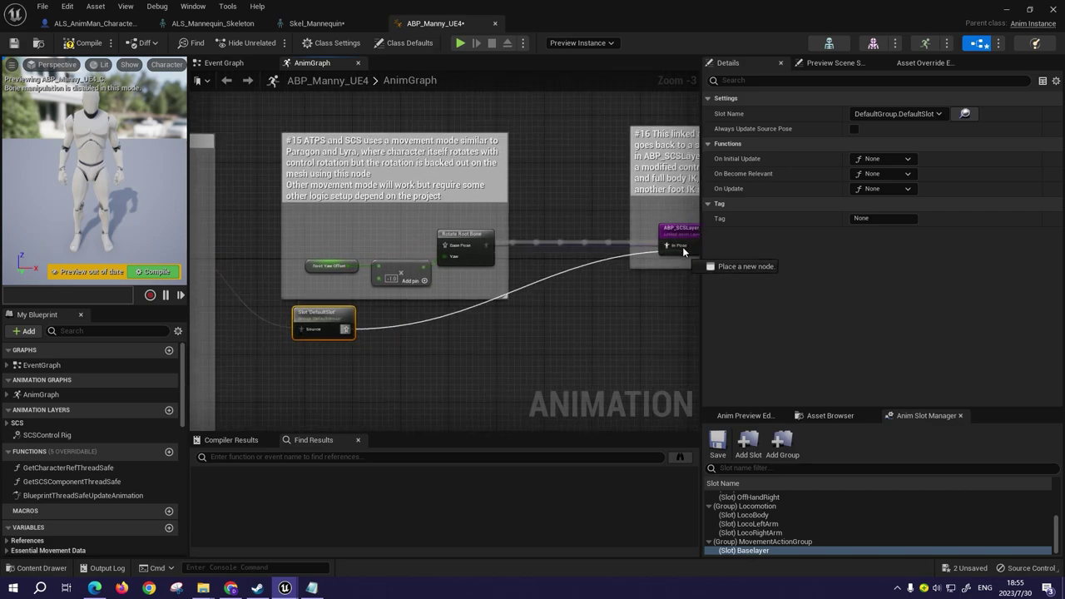
{"action": "left_click", "coordinate": [935, 113]}
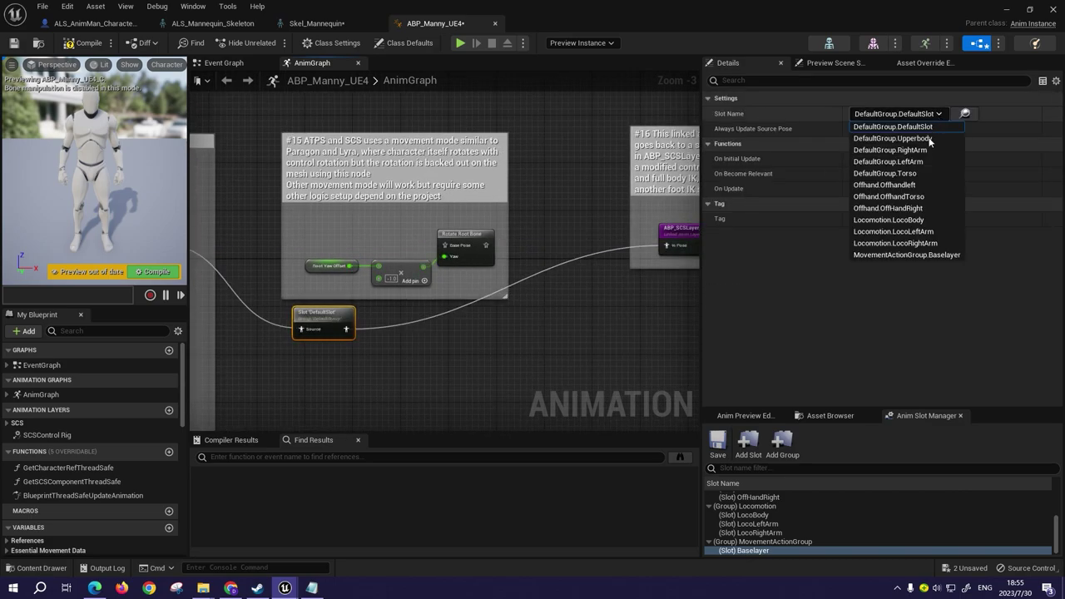
{"action": "left_click", "coordinate": [894, 256]}
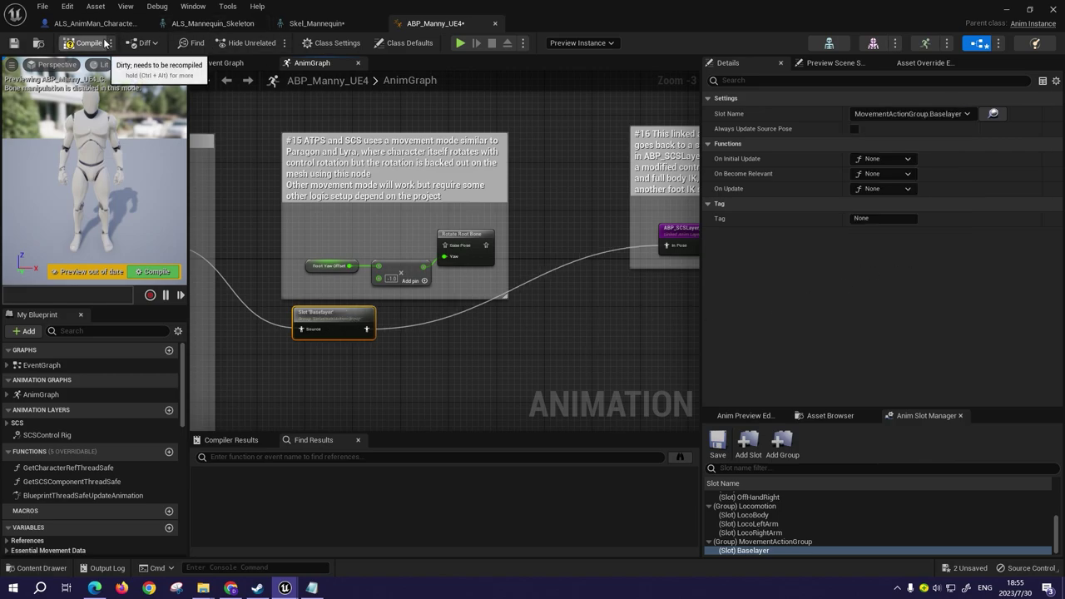
{"action": "left_click", "coordinate": [14, 43]}
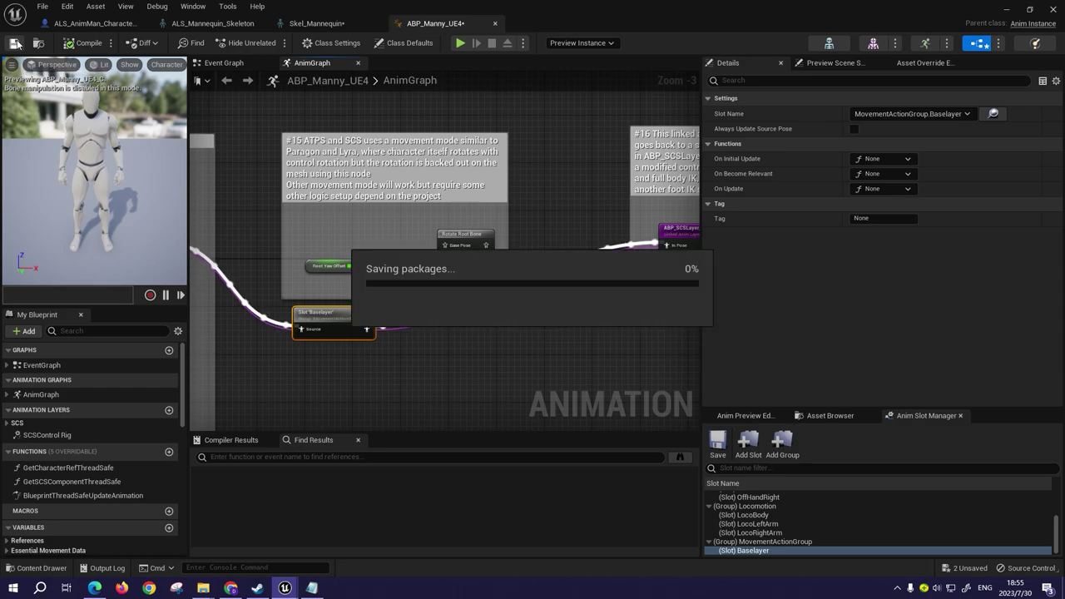
- Set ALS_AnimMan_CharacterBP's Mesh anim class to ABP_Manny_UE4 and compile
{"action": "left_click", "coordinate": [1009, 17]}
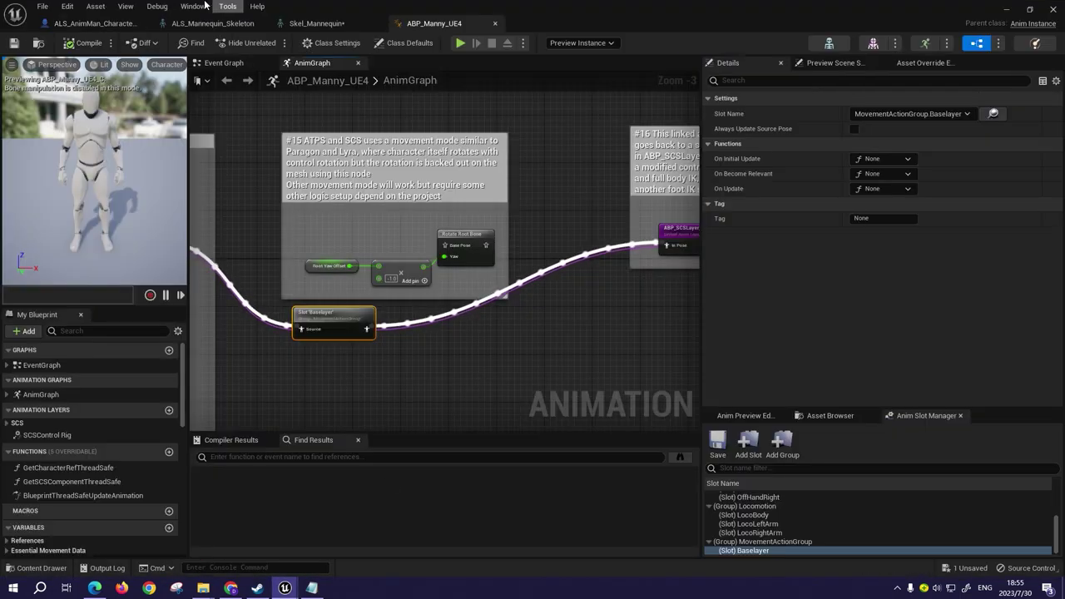
{"action": "left_click", "coordinate": [91, 23]}
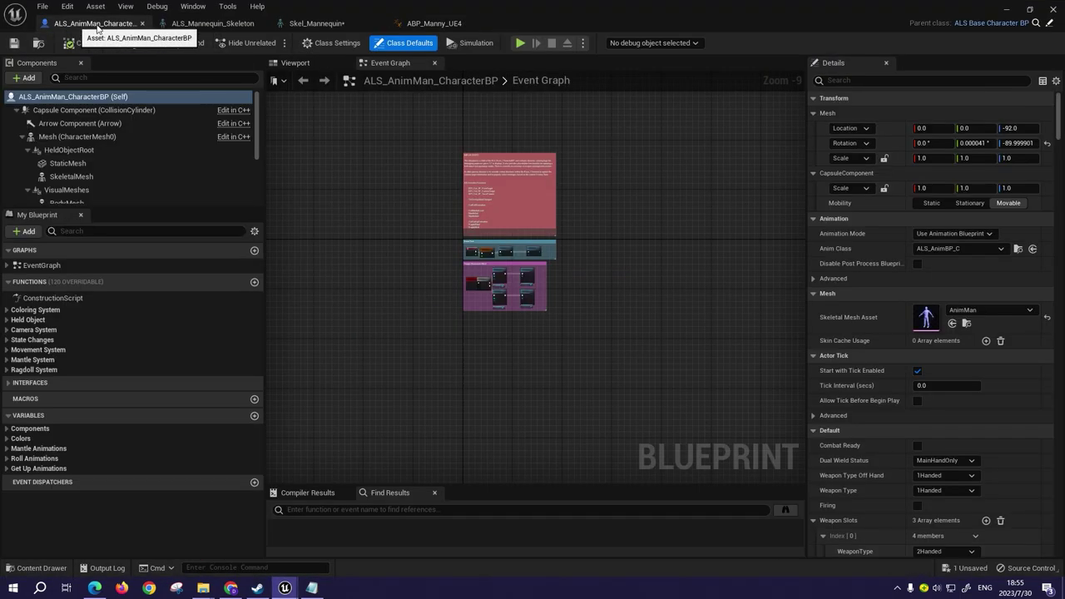
{"action": "left_click", "coordinate": [73, 137]}
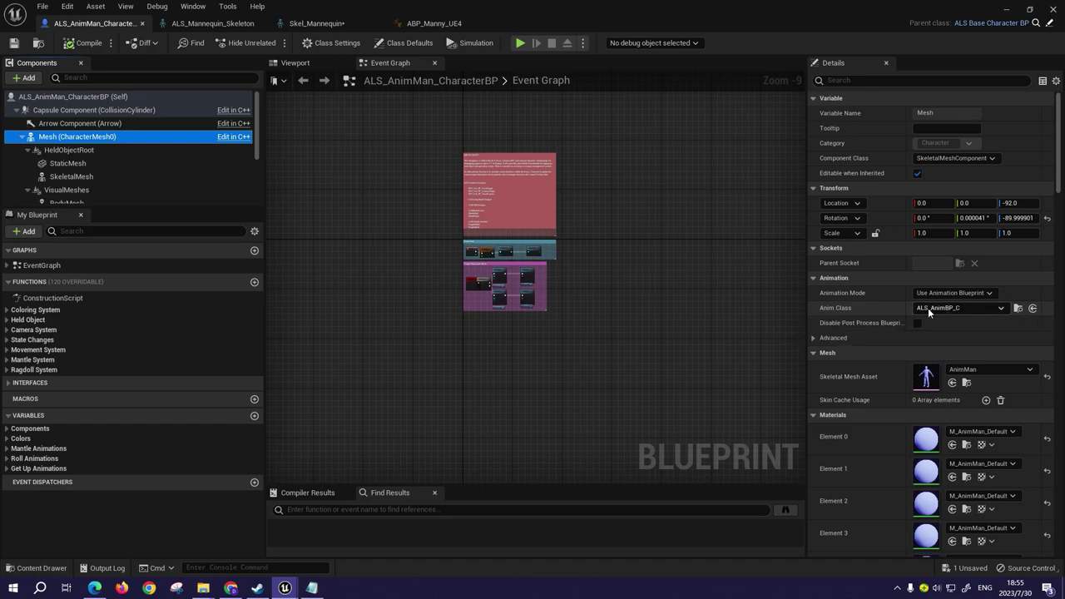
{"action": "left_click", "coordinate": [951, 307]}
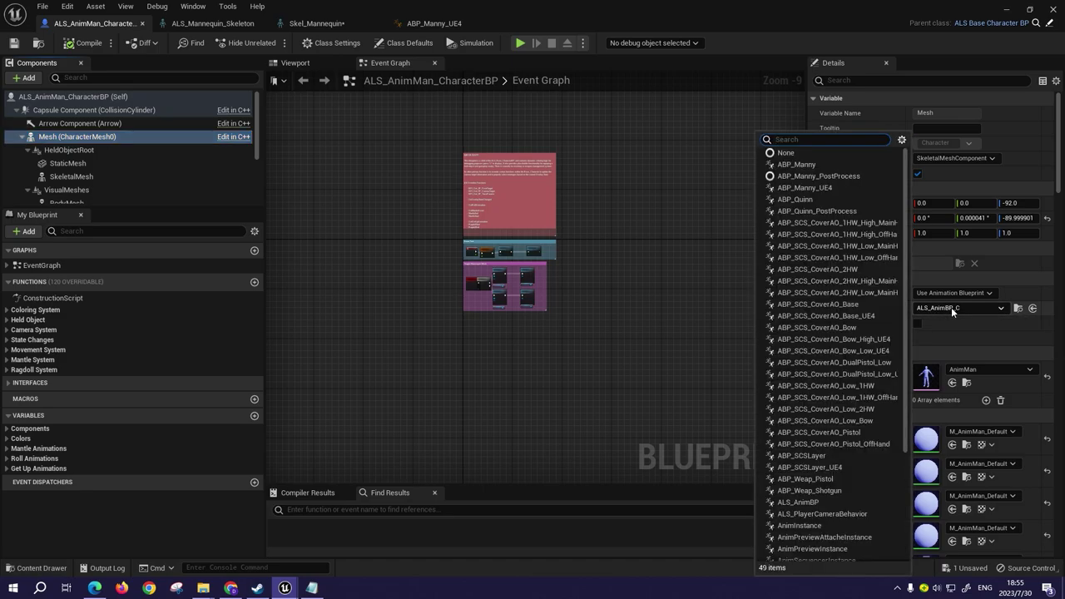
{"action": "left_click", "coordinate": [805, 190]}
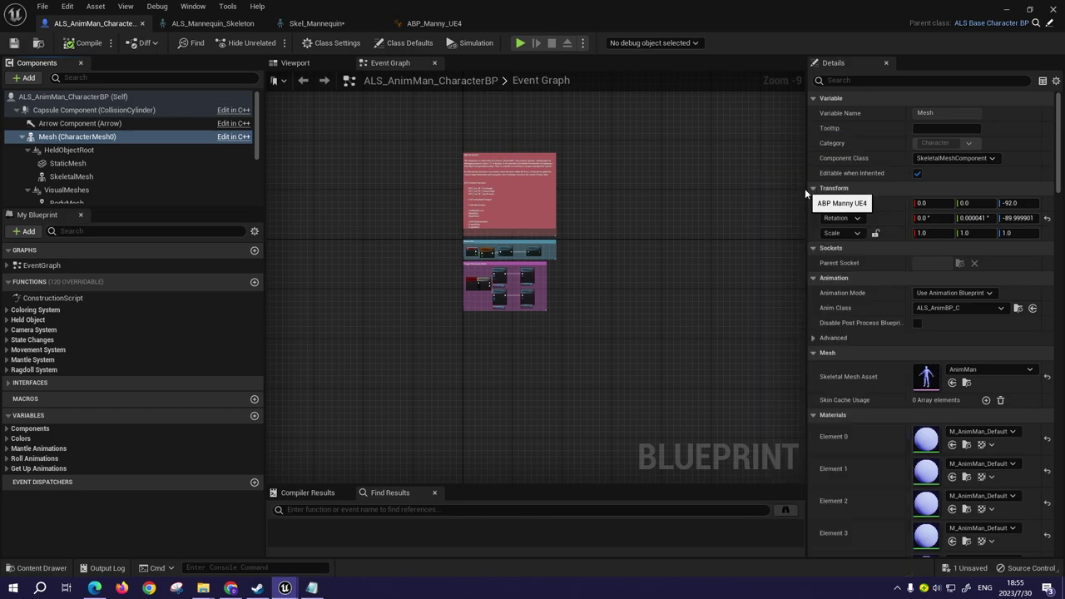
{"action": "left_click", "coordinate": [83, 42]}
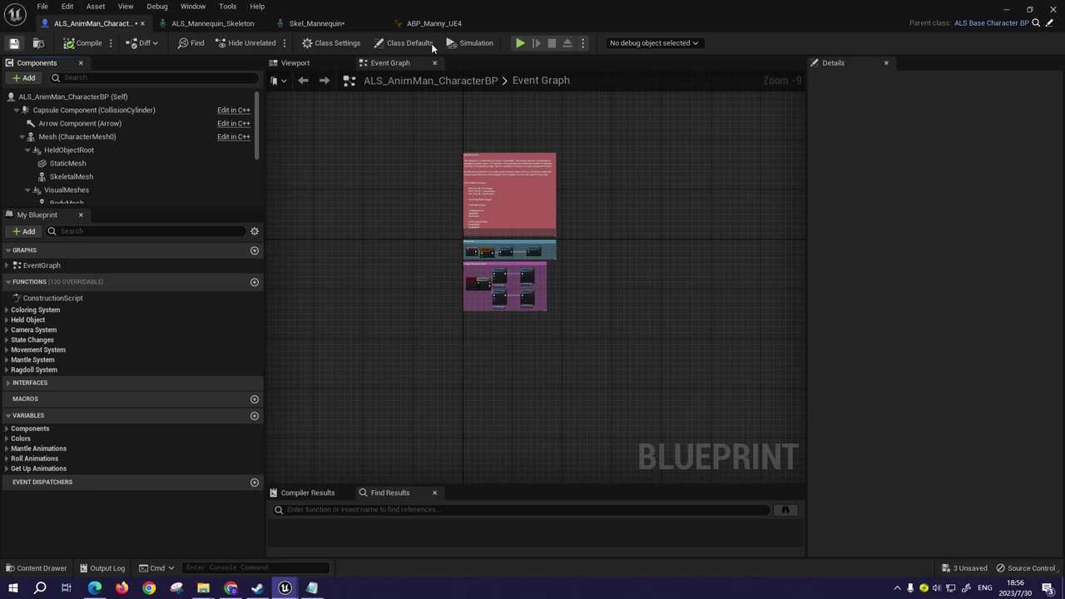
- Play-test the level, running the character to the wall and mantling onto it twice
{"action": "left_click", "coordinate": [1007, 10]}
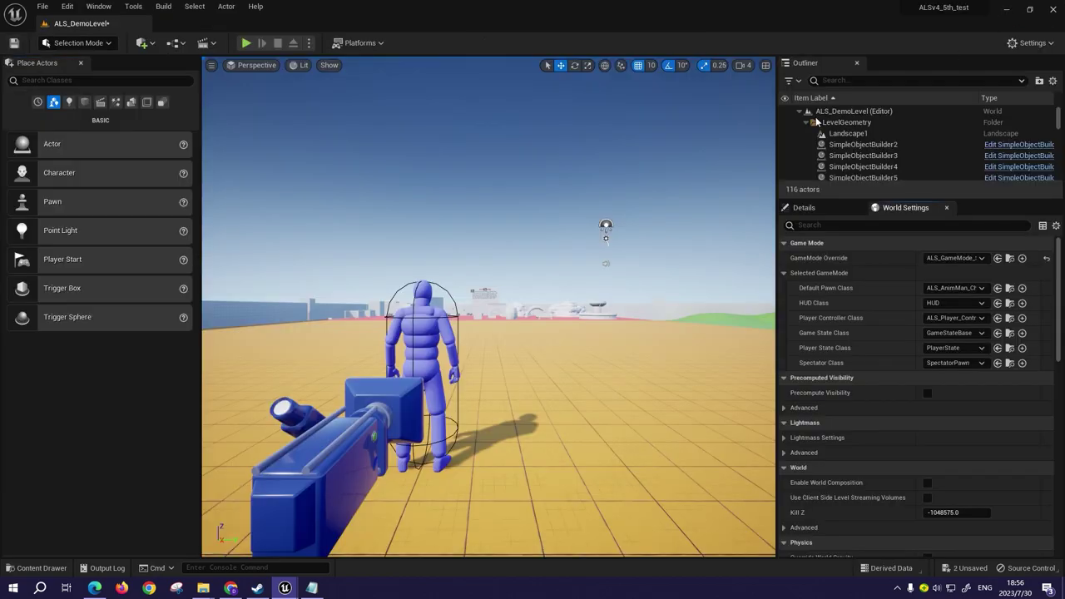
{"action": "key", "text": "alt+p"}
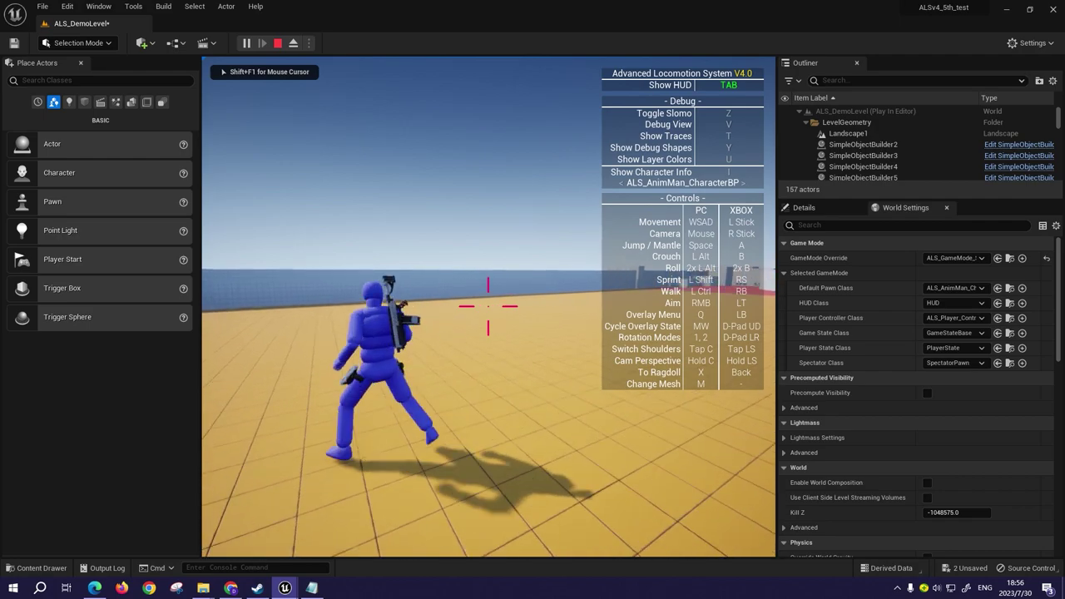
{"action": "key", "text": "alt"}
{"action": "key", "text": "alt"}
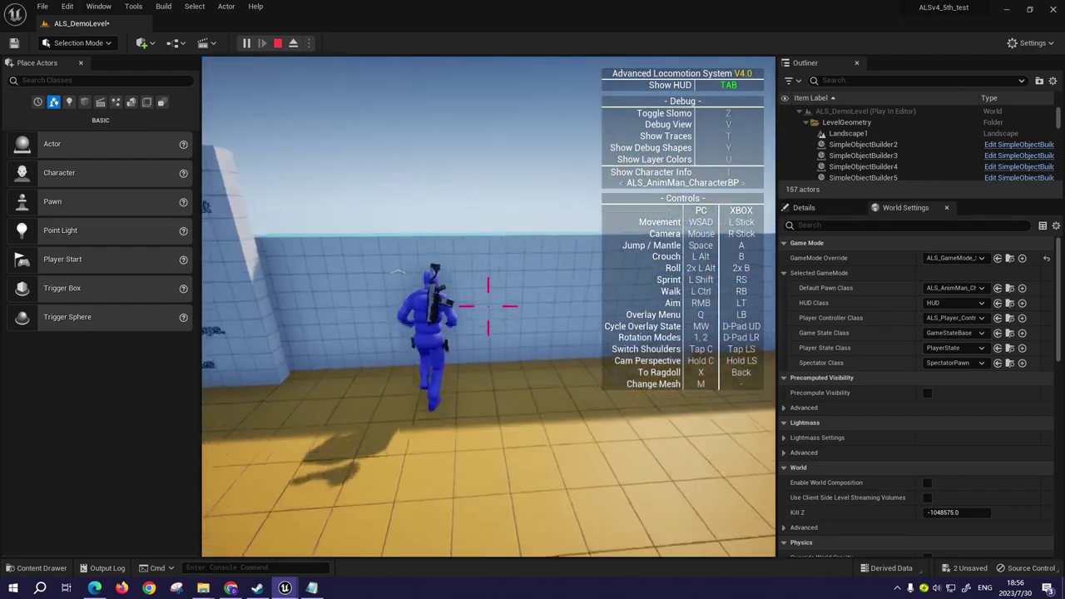
{"action": "key", "text": "space"}
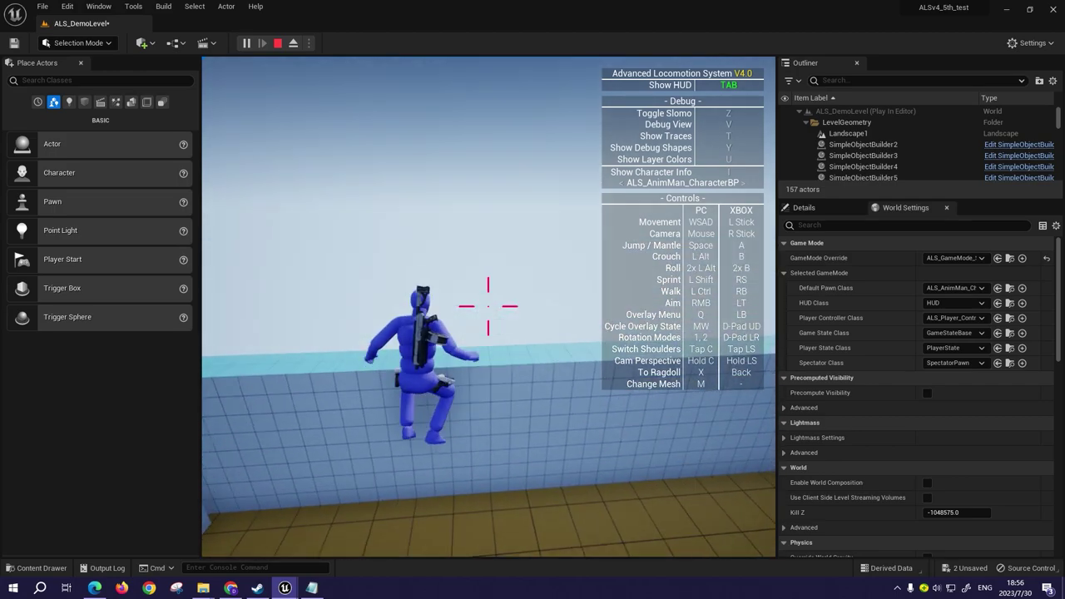
{"action": "key", "text": "space"}
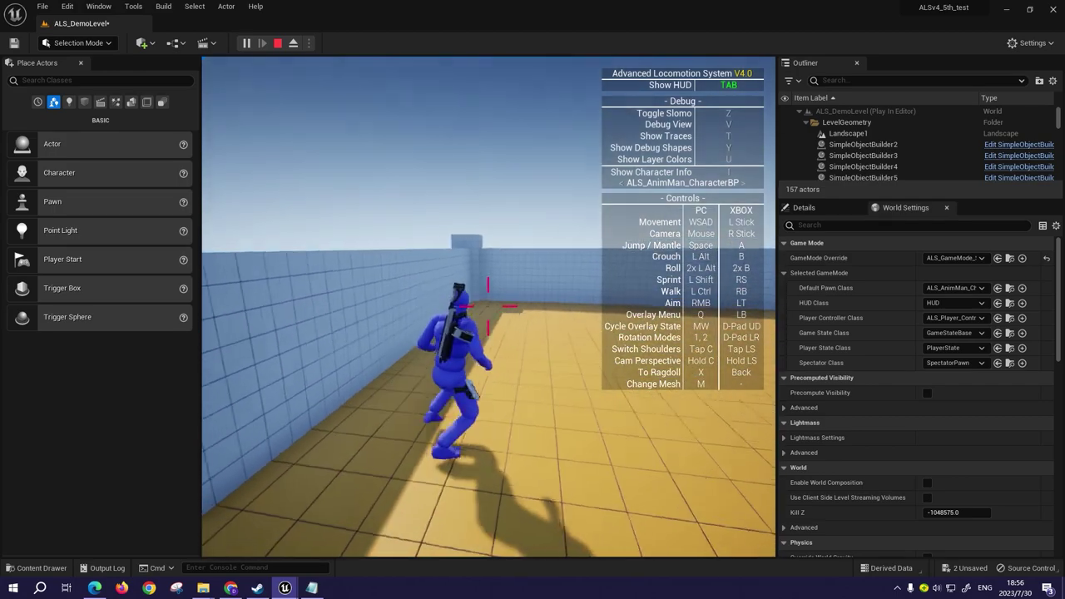
{"action": "key", "text": "Escape"}
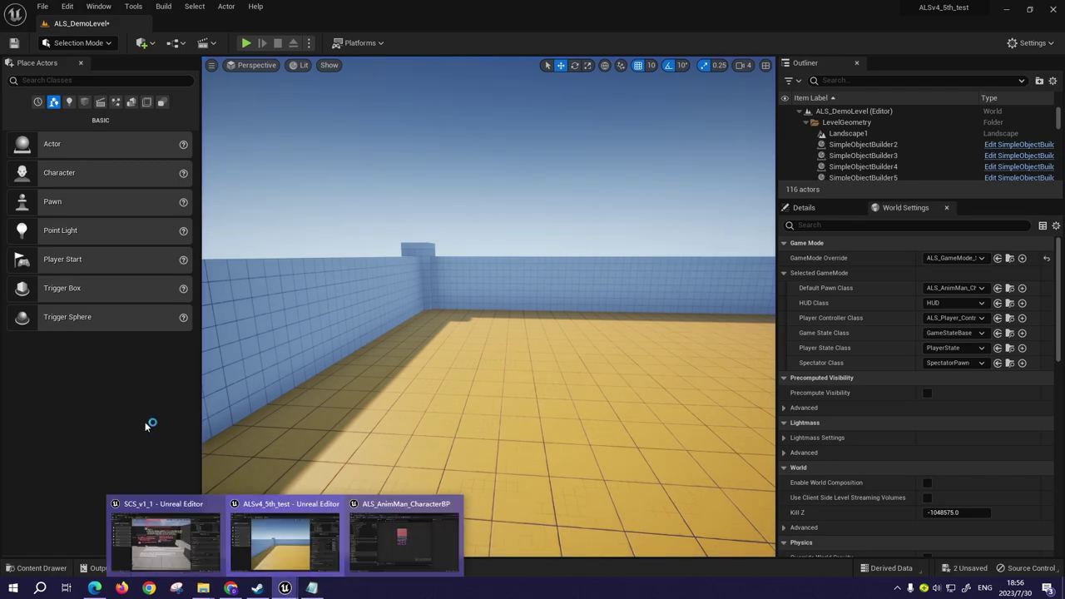
{"action": "key", "text": "ctrl+space"}
- Open BP_WeaponBase from the SCS/Blueprints/Weapons folder
{"action": "left_click", "coordinate": [198, 380]}
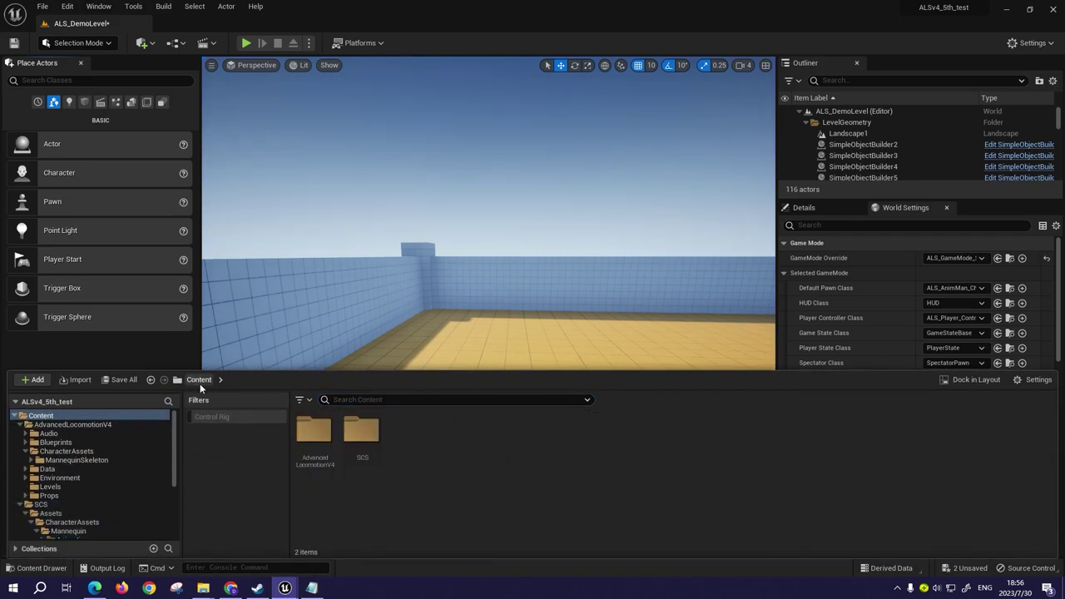
{"action": "double_click", "coordinate": [359, 431]}
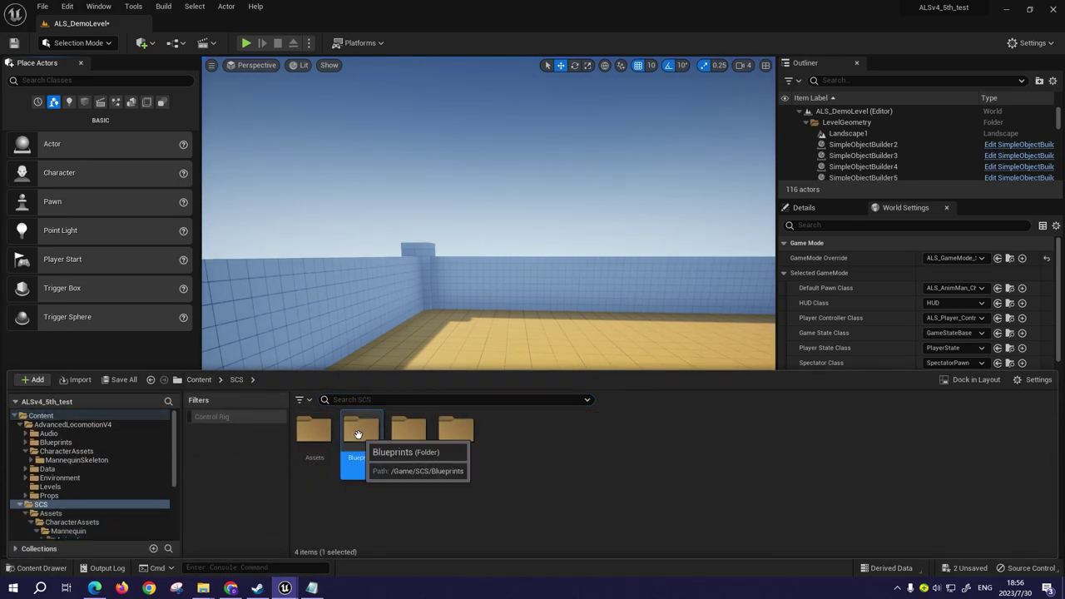
{"action": "double_click", "coordinate": [360, 431]}
{"action": "double_click", "coordinate": [551, 434]}
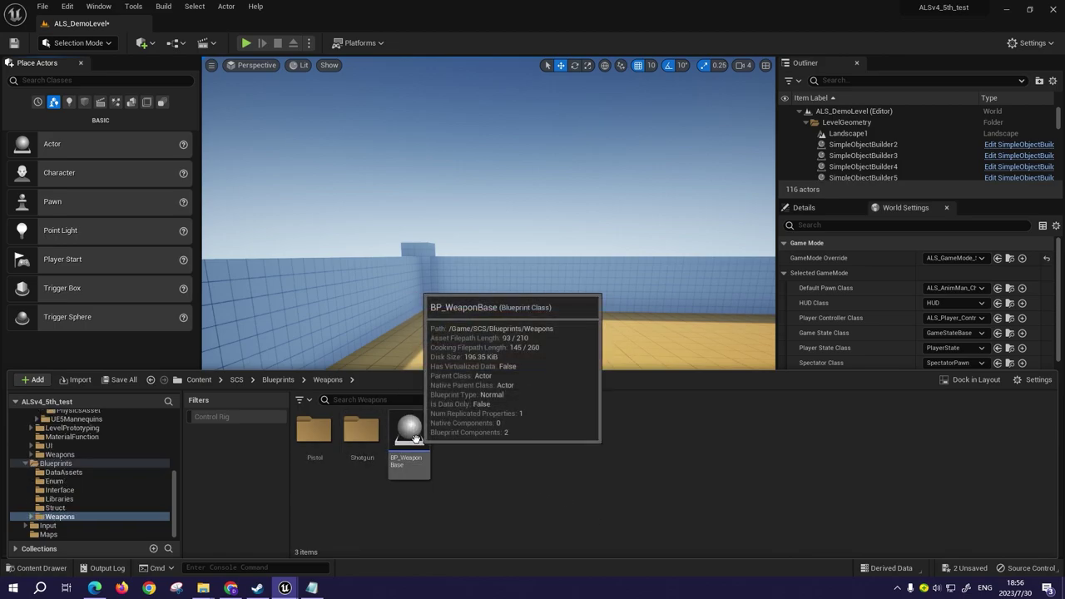
{"action": "double_click", "coordinate": [415, 439]}
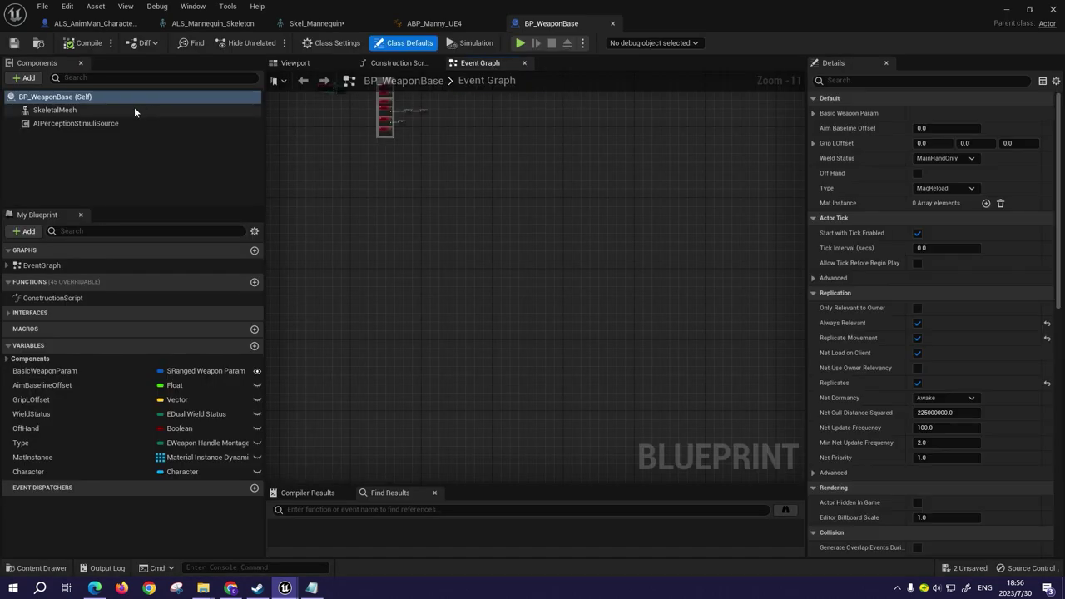
- Make the SkeletalMesh ignore Camera, Climbable, Pawn and PhysicsBody collisions, then compile
{"action": "left_click", "coordinate": [58, 109]}
{"action": "scroll", "coordinate": [957, 411], "scroll_direction": "down", "scroll_amount": 5}
{"action": "scroll", "coordinate": [923, 383], "scroll_direction": "down", "scroll_amount": 5}
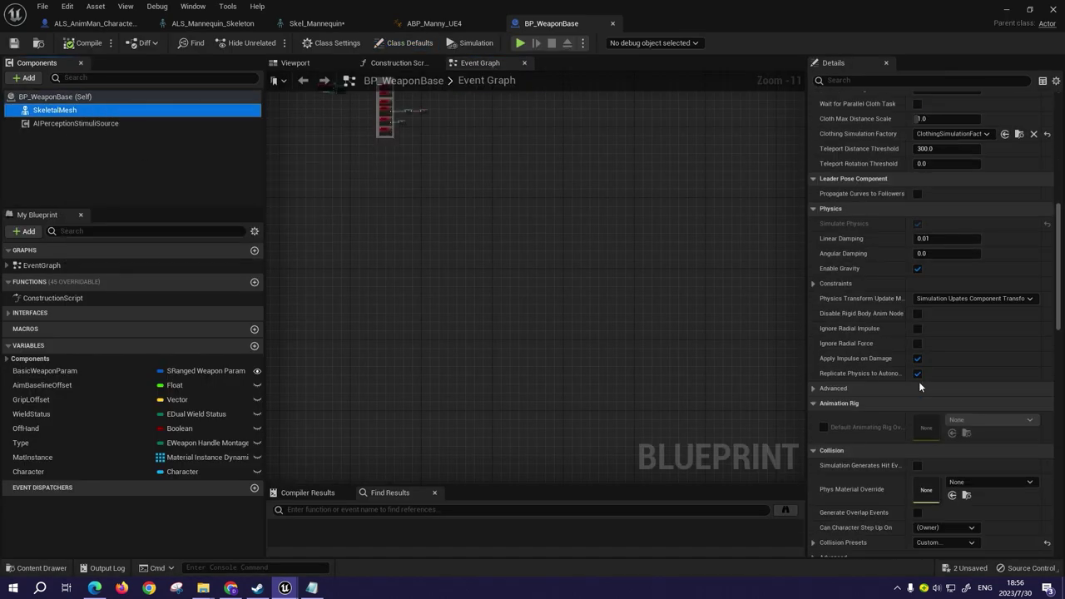
{"action": "scroll", "coordinate": [918, 381], "scroll_direction": "down", "scroll_amount": 3}
{"action": "scroll", "coordinate": [918, 381], "scroll_direction": "down", "scroll_amount": 3}
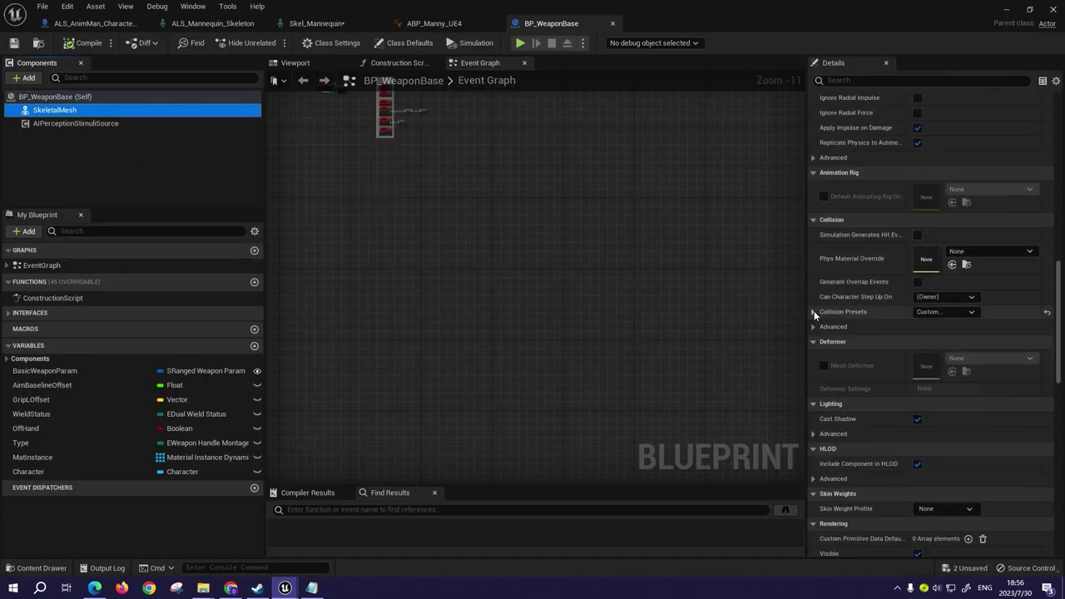
{"action": "left_click", "coordinate": [814, 311]}
{"action": "scroll", "coordinate": [999, 341], "scroll_direction": "down", "scroll_amount": 2}
{"action": "scroll", "coordinate": [999, 341], "scroll_direction": "down", "scroll_amount": 1}
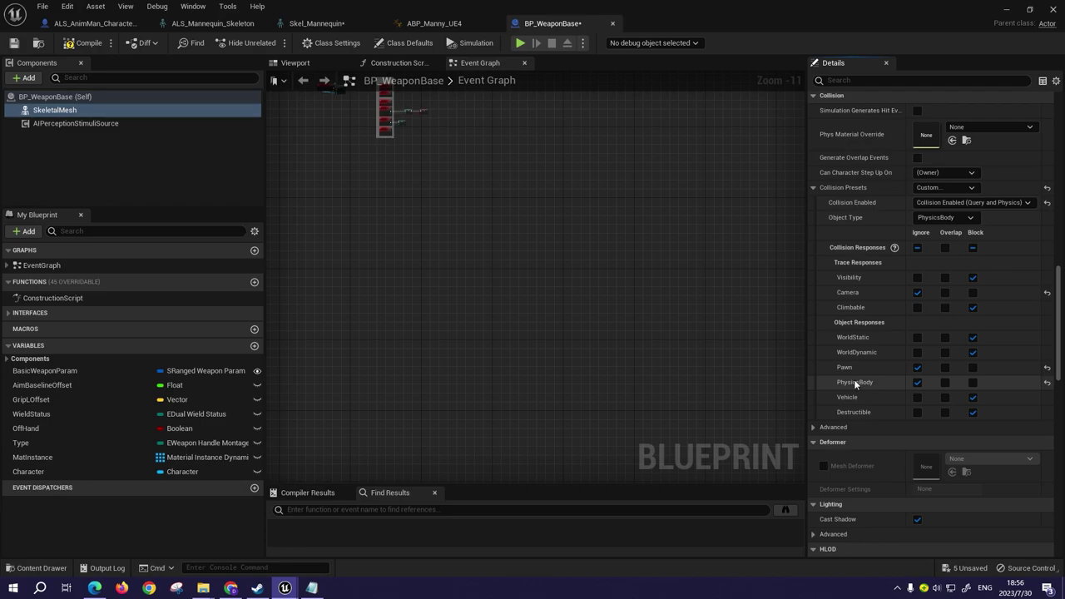
{"action": "left_click", "coordinate": [917, 367]}
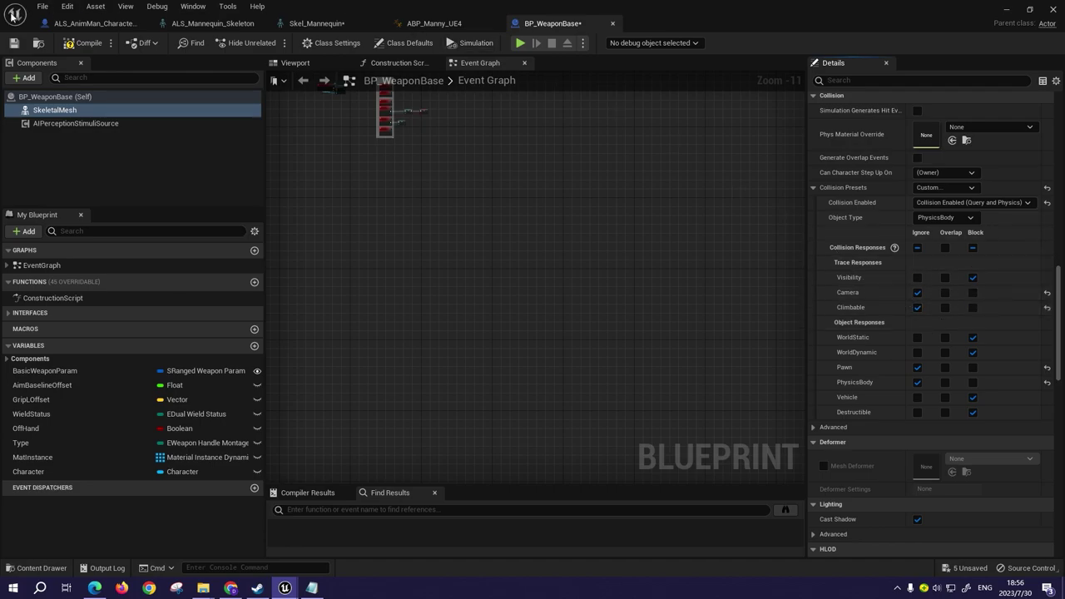
{"action": "left_click", "coordinate": [76, 46]}
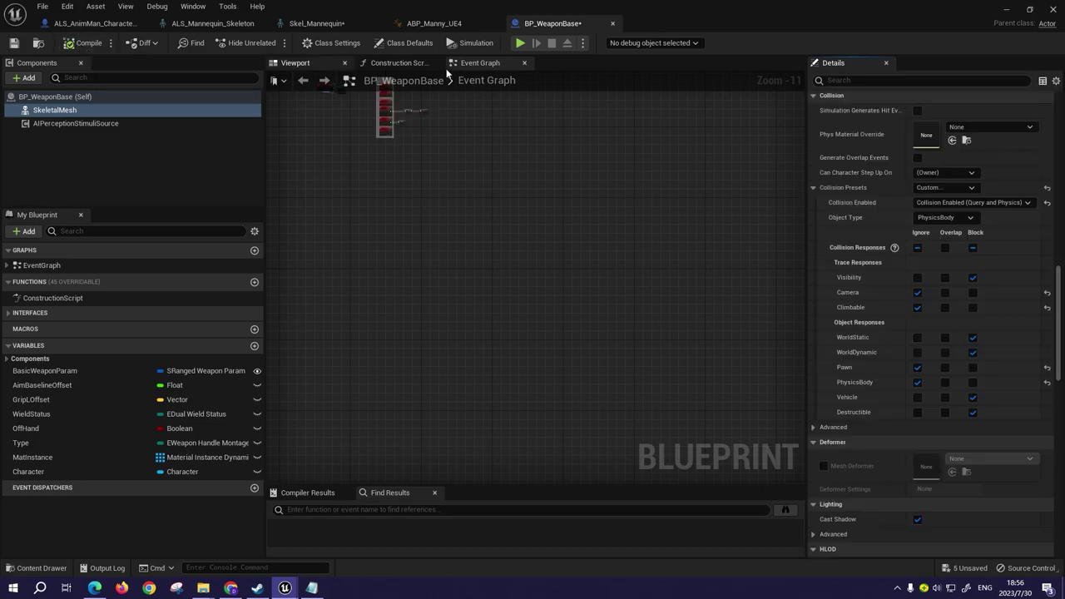
- Play the level, run the character to the tiled wall and mantle onto it
{"action": "left_click", "coordinate": [1013, 12]}
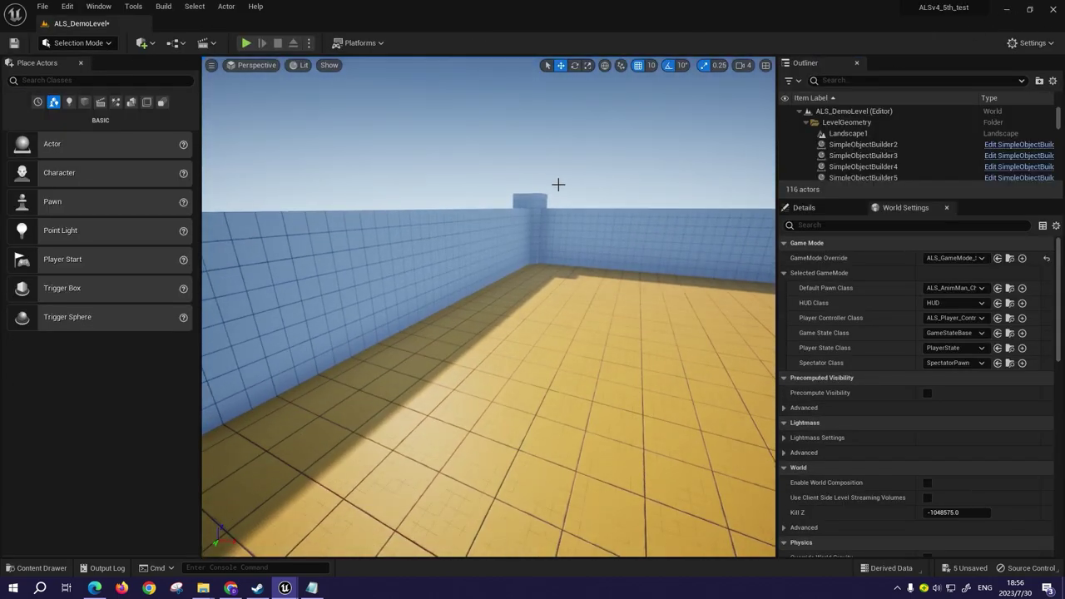
{"action": "key", "text": "alt+p"}
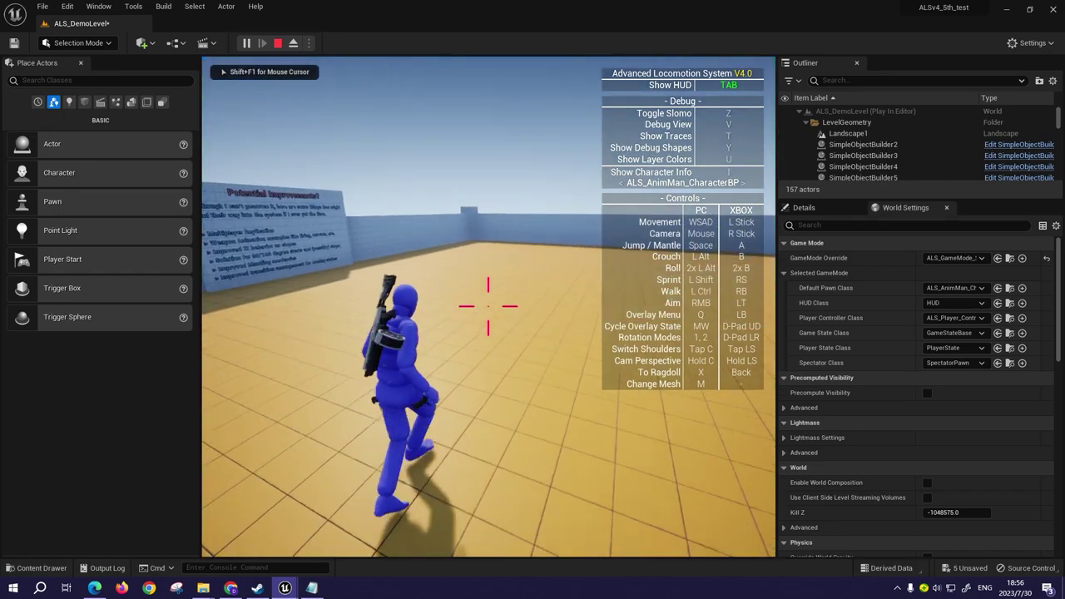
{"action": "key", "text": "w"}
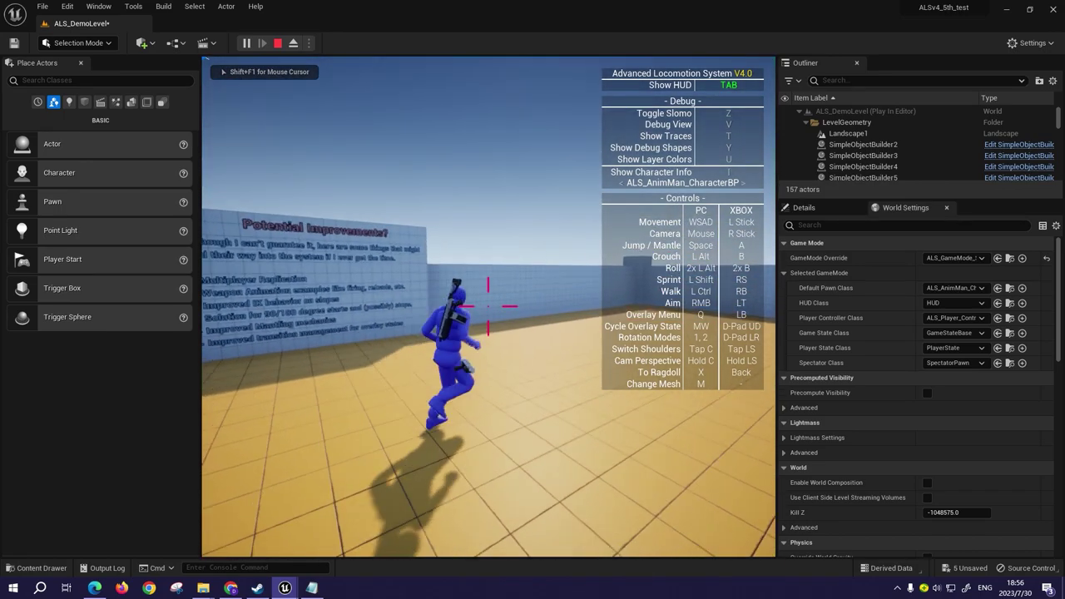
{"action": "key", "text": "w"}
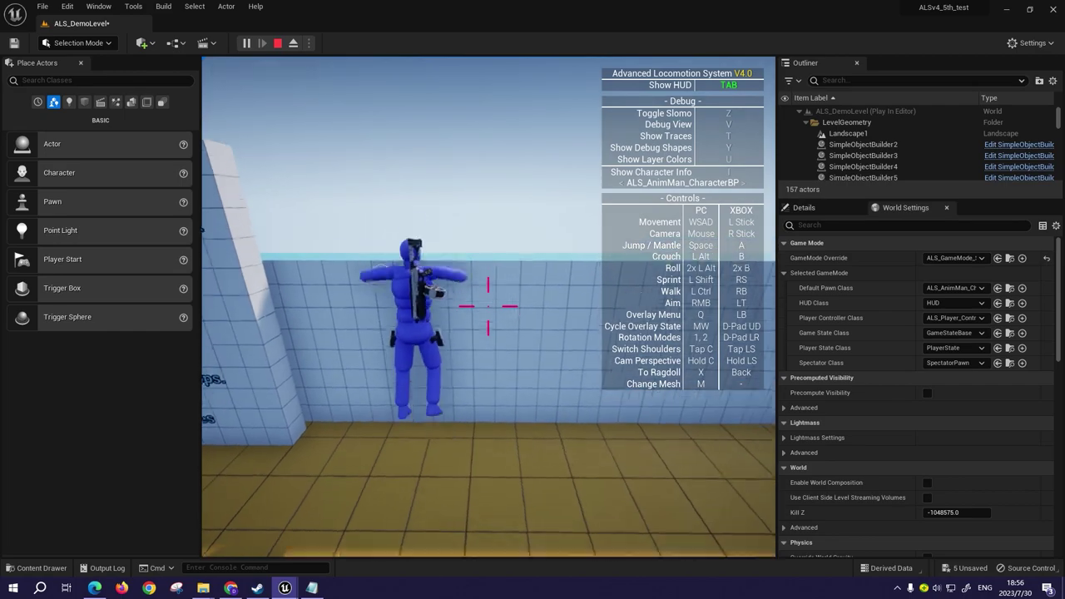
{"action": "key", "text": "space"}
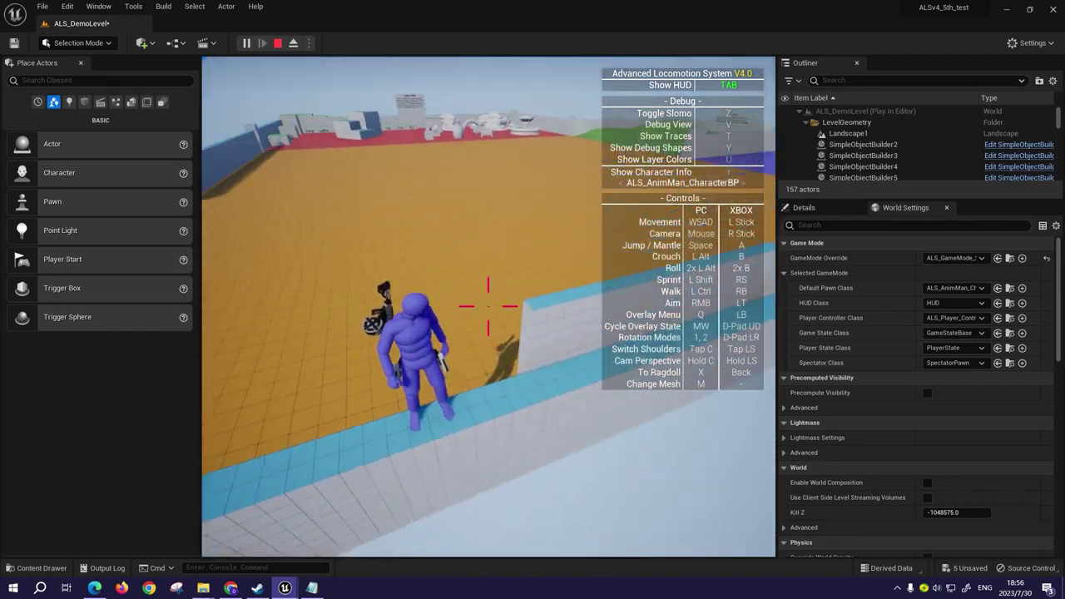
- Drop off the wall, ragdoll with X, get back up and run around
{"action": "key", "text": "w"}
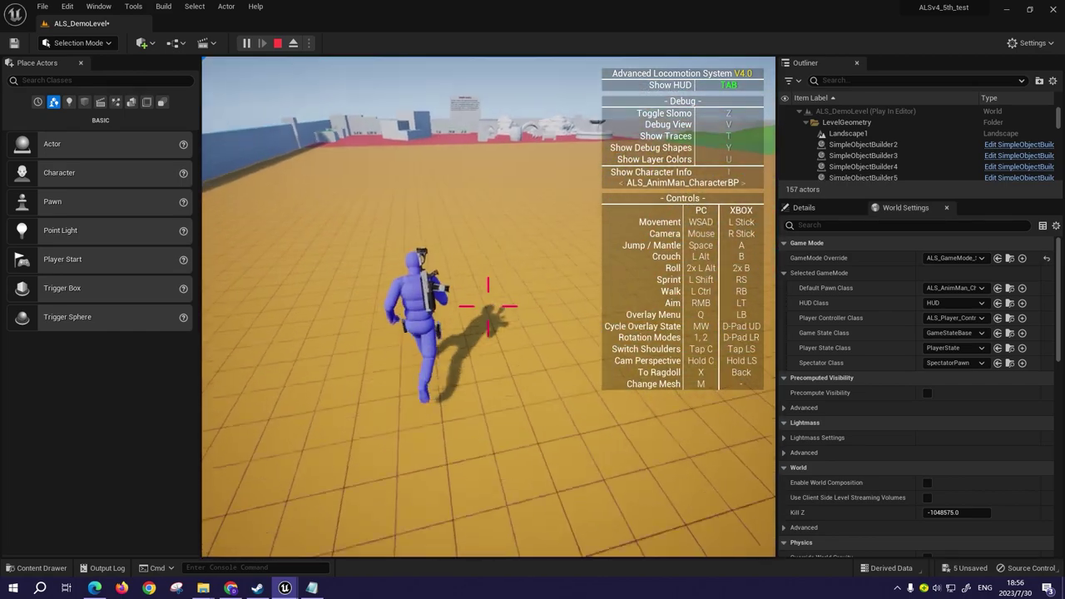
{"action": "key", "text": "x"}
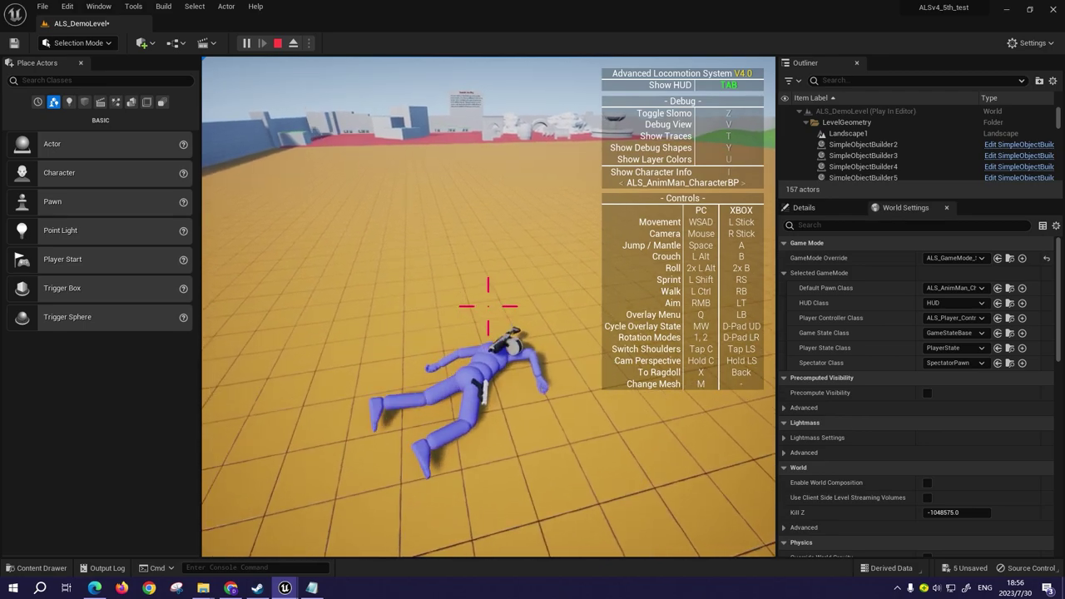
{"action": "key", "text": "x"}
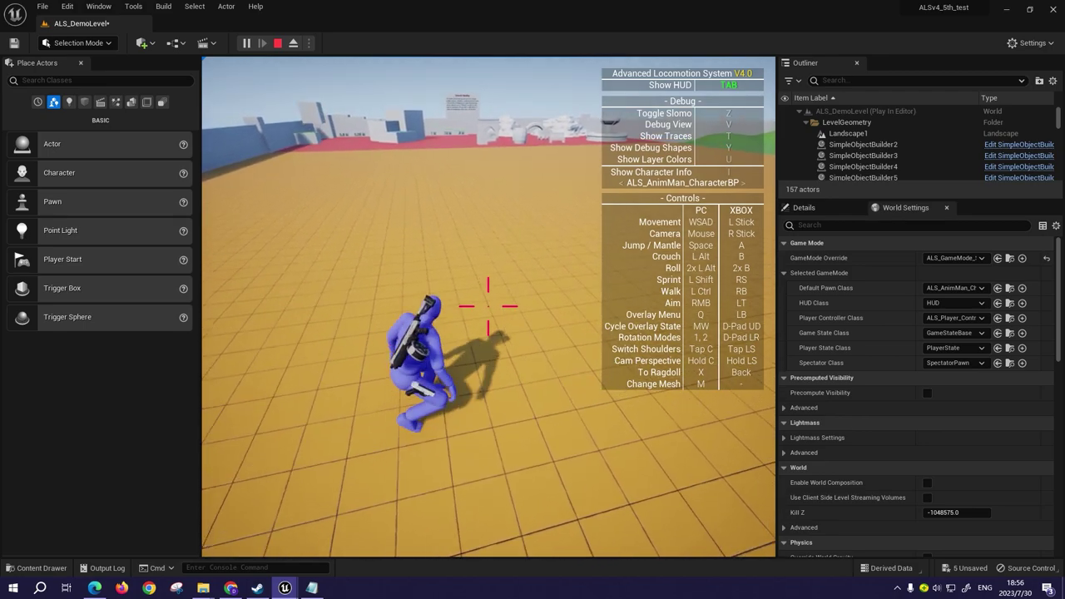
{"action": "key", "text": "w"}
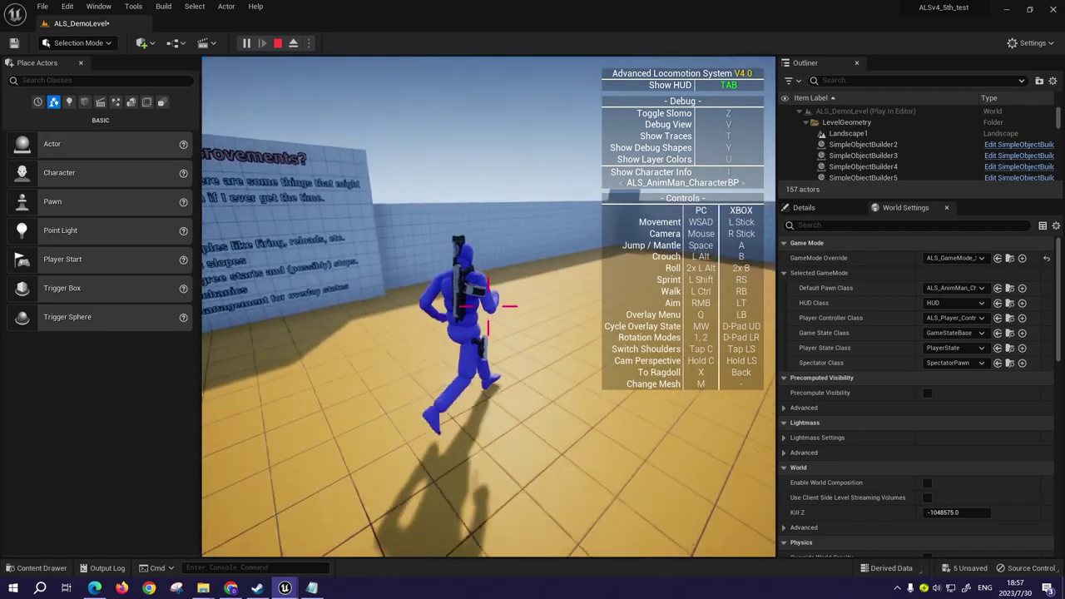
{"action": "key", "text": "s"}
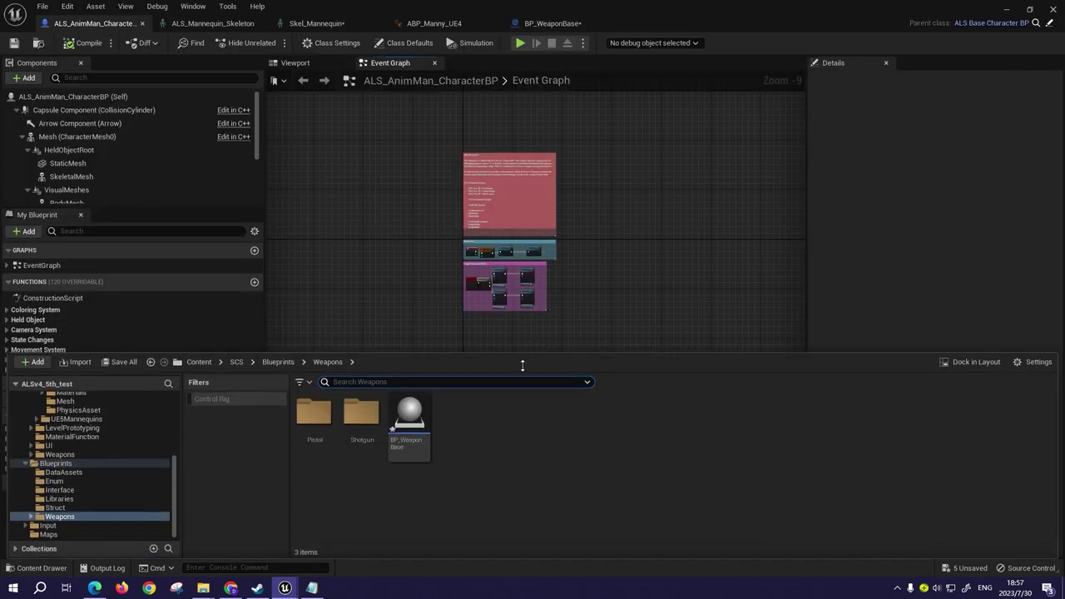
- Open the M_Weapon material from SCS > Assets > Weapons > Generic > Materials
{"action": "left_click", "coordinate": [236, 362]}
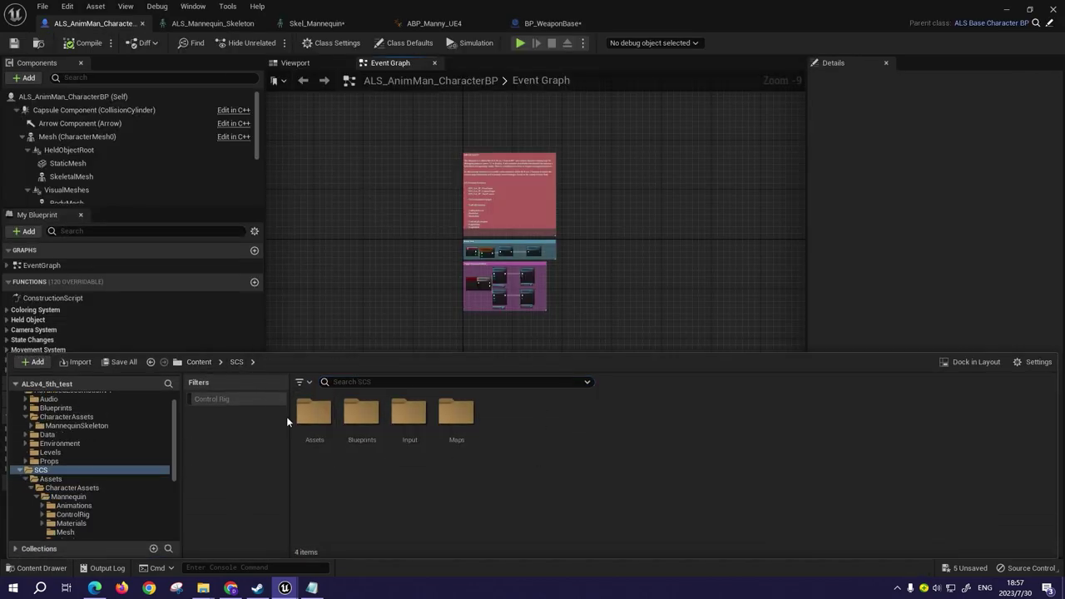
{"action": "double_click", "coordinate": [313, 412]}
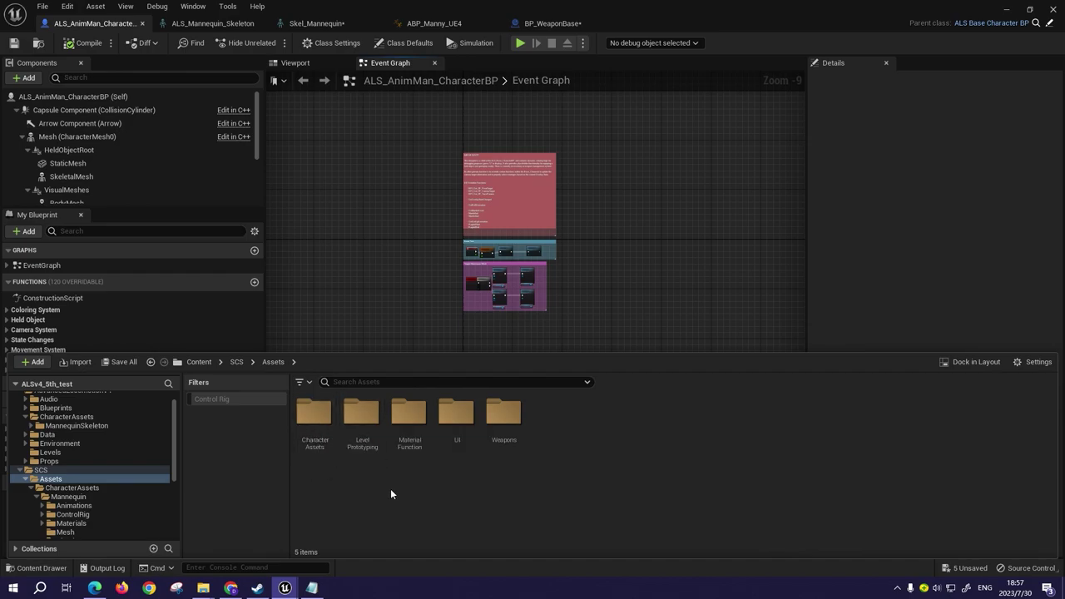
{"action": "double_click", "coordinate": [322, 428]}
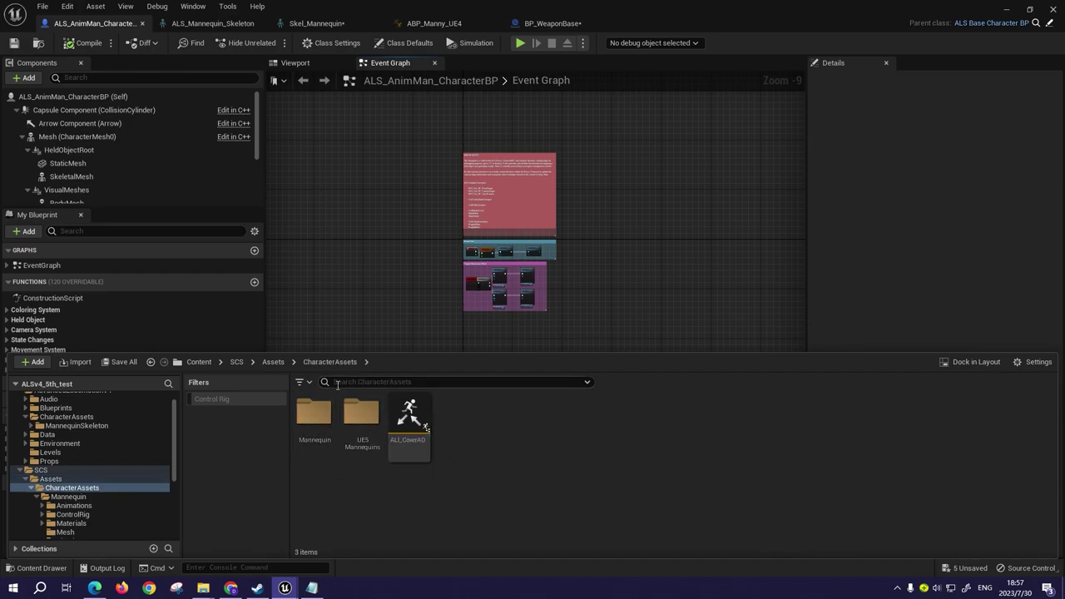
{"action": "left_click", "coordinate": [273, 362]}
{"action": "double_click", "coordinate": [505, 416]}
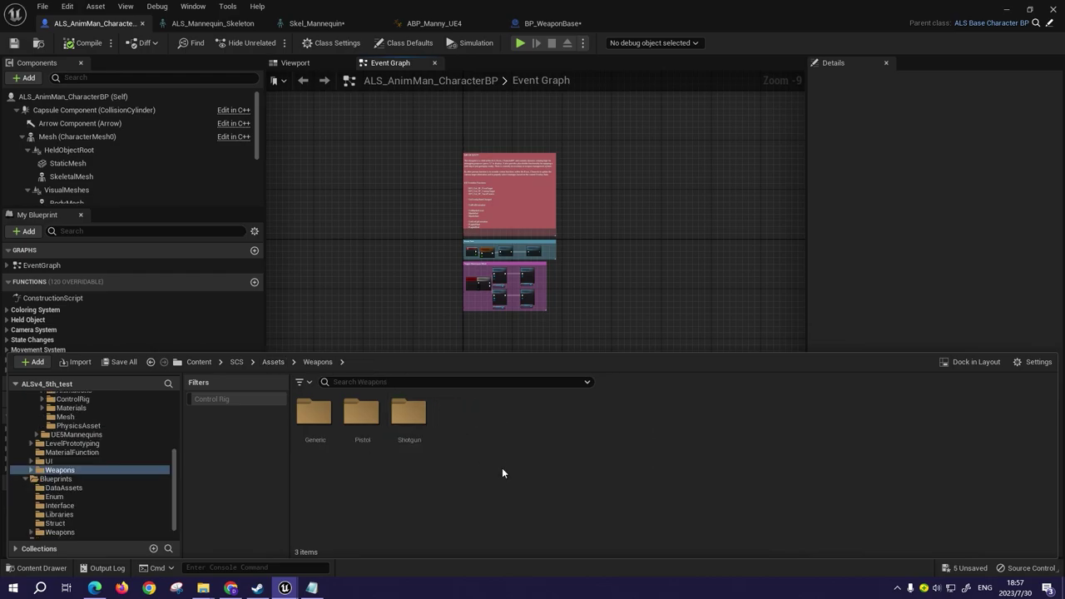
{"action": "double_click", "coordinate": [334, 428]}
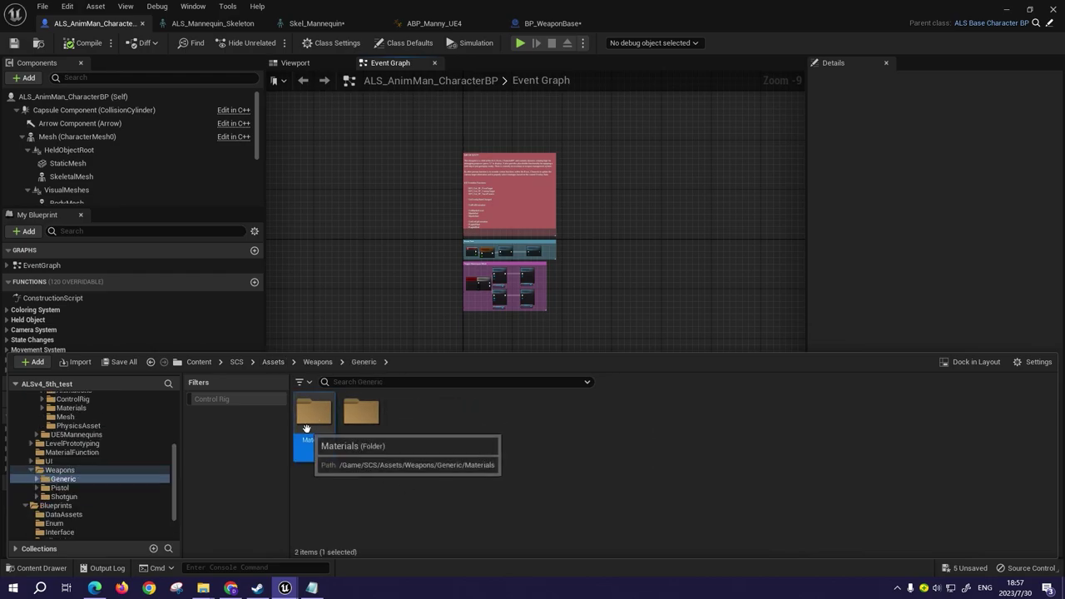
{"action": "double_click", "coordinate": [314, 416]}
{"action": "double_click", "coordinate": [315, 413]}
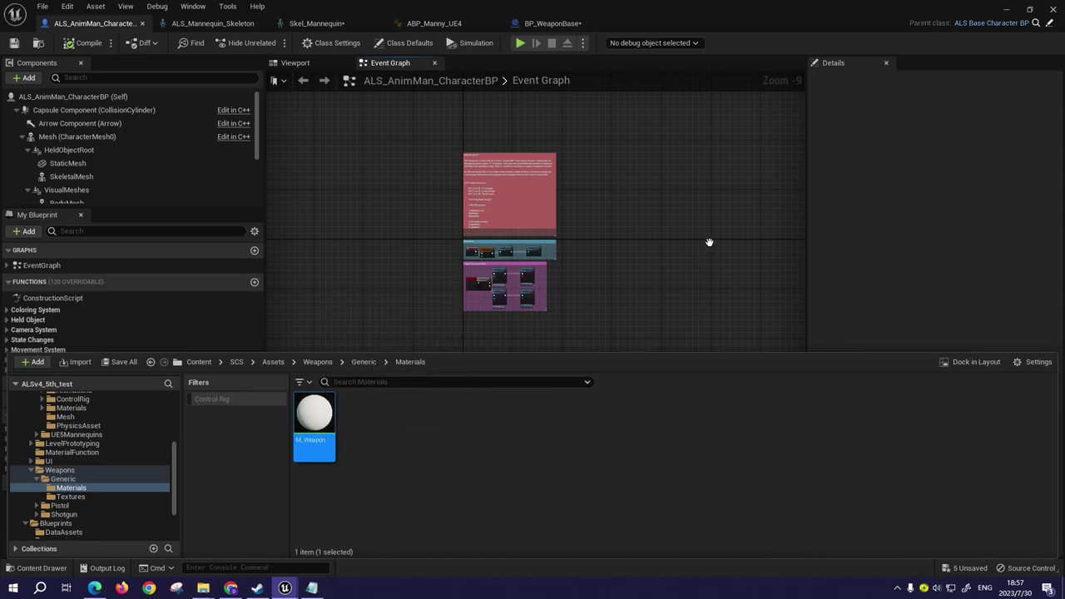
- Select the CameraOffset node group in M_Weapon, then return to the character Blueprint
{"action": "scroll", "coordinate": [709, 247], "scroll_direction": "down", "scroll_amount": 5}
{"action": "scroll", "coordinate": [632, 311], "scroll_direction": "up", "scroll_amount": 2}
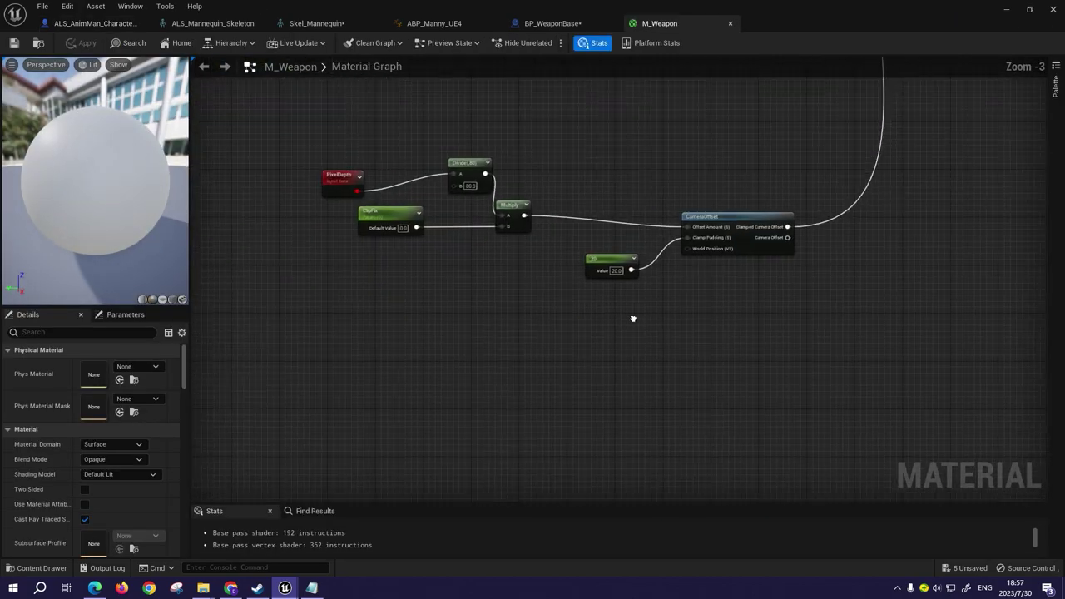
{"action": "left_click_drag", "start_coordinate": [796, 353], "coordinate": [342, 166]}
{"action": "left_click", "coordinate": [727, 330]}
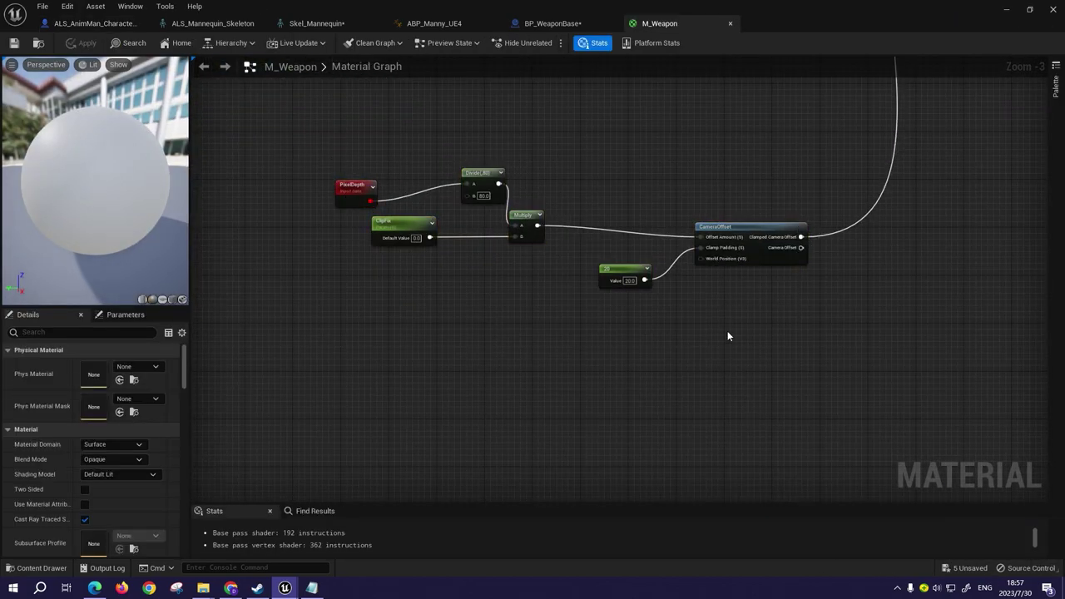
{"action": "left_click", "coordinate": [93, 24]}
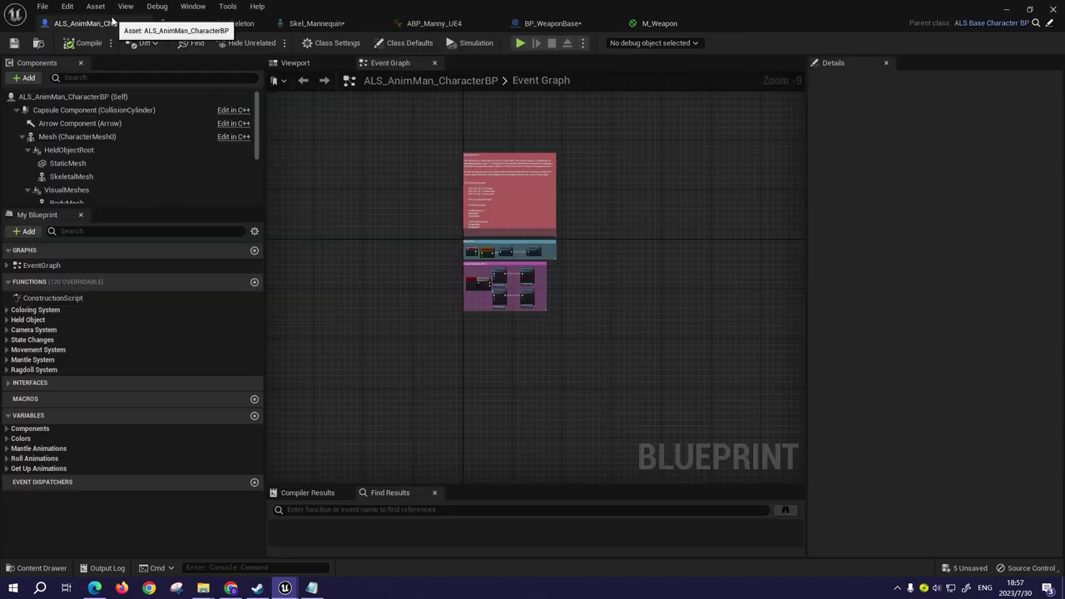
- Open M_AnimMan_Default from the Mesh component's Element 0 material slot
{"action": "left_click", "coordinate": [62, 138]}
{"action": "scroll", "coordinate": [948, 350], "scroll_direction": "down", "scroll_amount": 2}
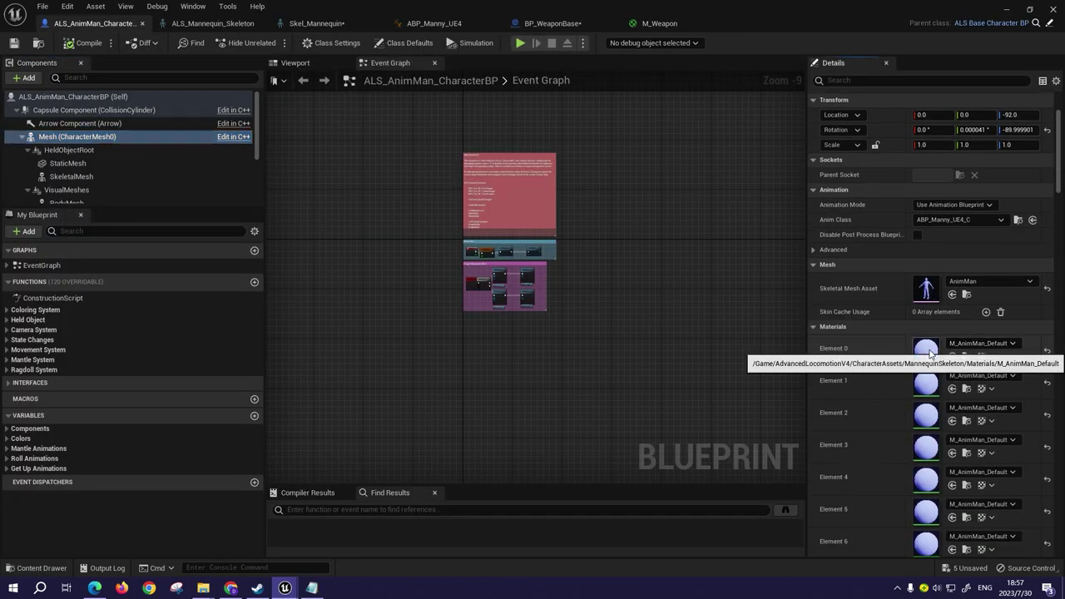
{"action": "double_click", "coordinate": [924, 354]}
{"action": "right_click_drag", "start_coordinate": [509, 295], "coordinate": [644, 221]}
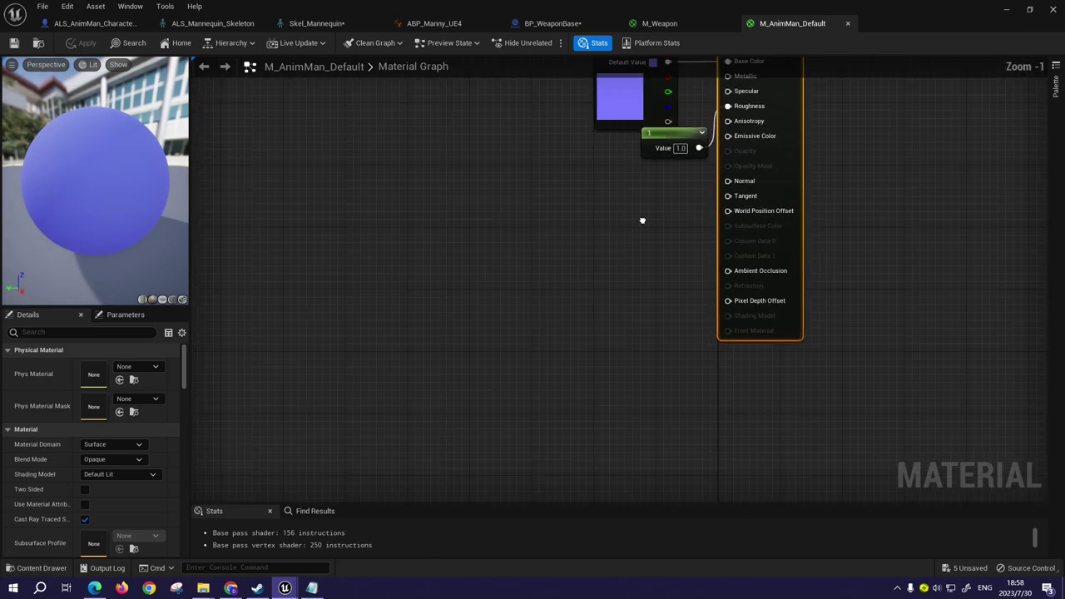
- Paste the CameraOffset nodes, wire Clamped Camera Offset into World Position Offset, and save
{"action": "key", "text": "ctrl+v"}
{"action": "left_click_drag", "start_coordinate": [680, 325], "coordinate": [533, 293]}
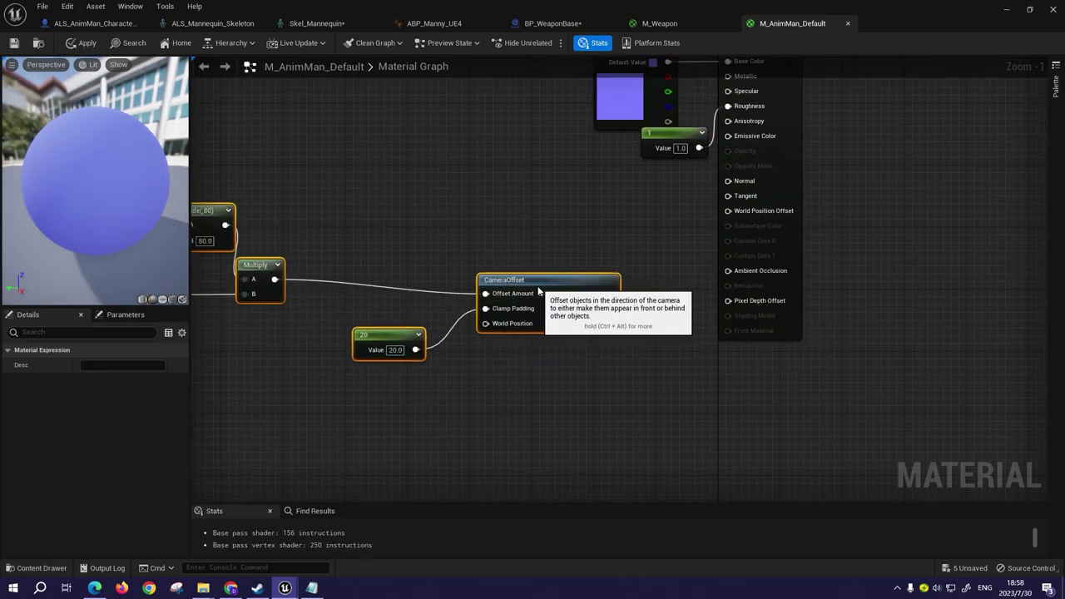
{"action": "right_click_drag", "start_coordinate": [658, 299], "coordinate": [747, 316]}
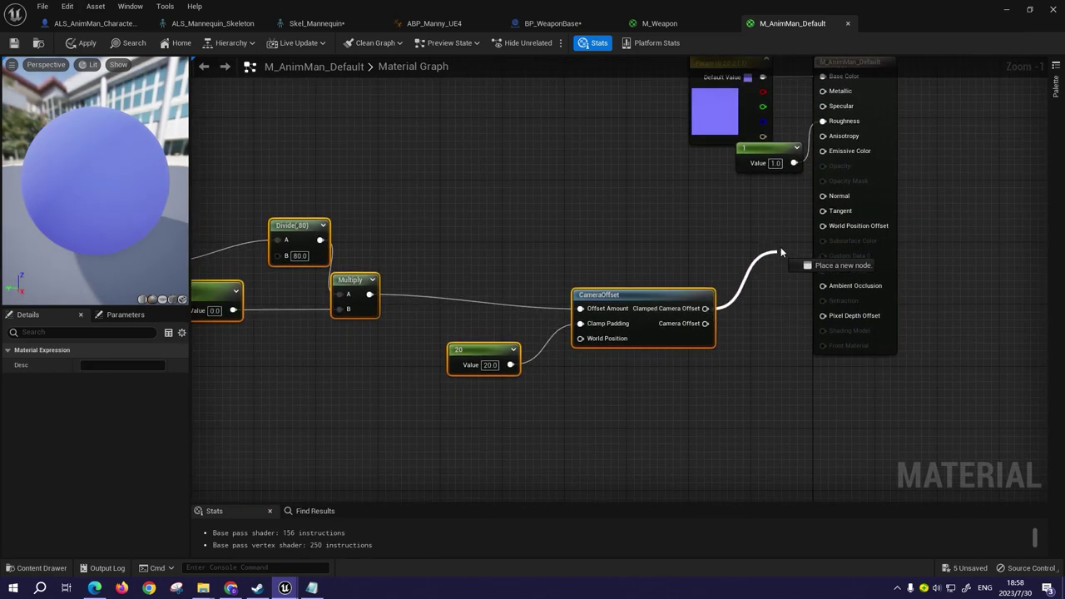
{"action": "left_click_drag", "start_coordinate": [705, 309], "coordinate": [837, 230]}
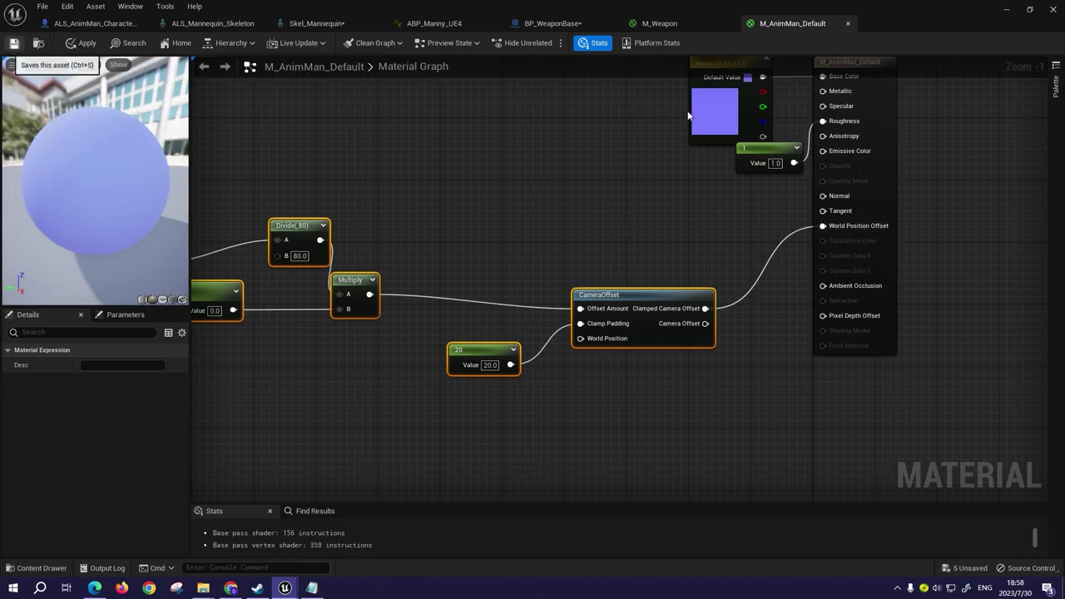
{"action": "key", "text": "ctrl+s"}
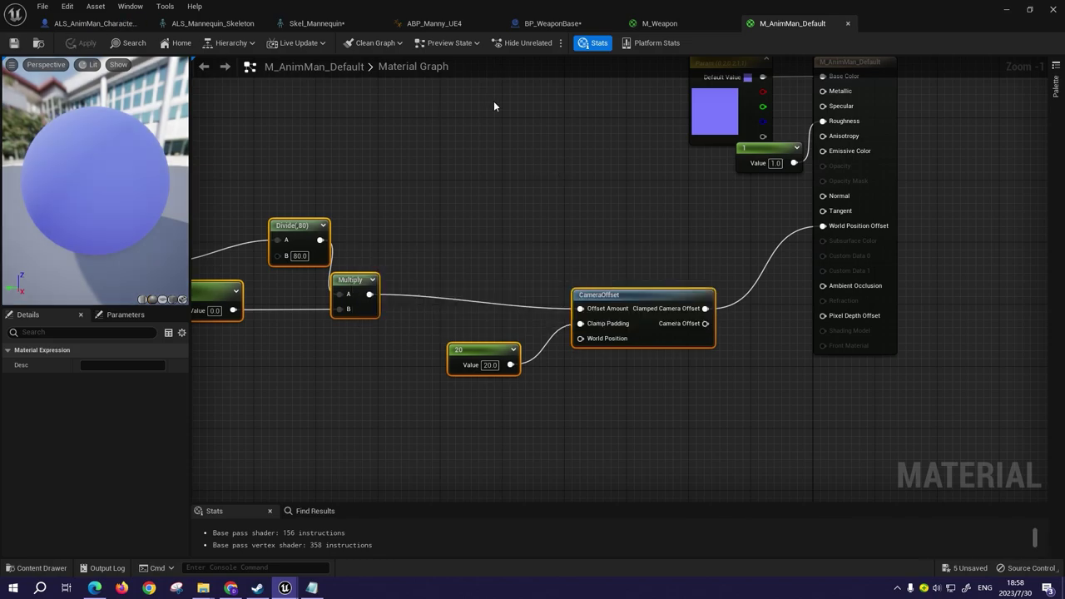
{"action": "left_click", "coordinate": [93, 24]}
- Open M_AnimMan_Eyes and save it with the CameraOffset chain added
{"action": "scroll", "coordinate": [923, 375], "scroll_direction": "down", "scroll_amount": 5}
{"action": "double_click", "coordinate": [924, 368]}
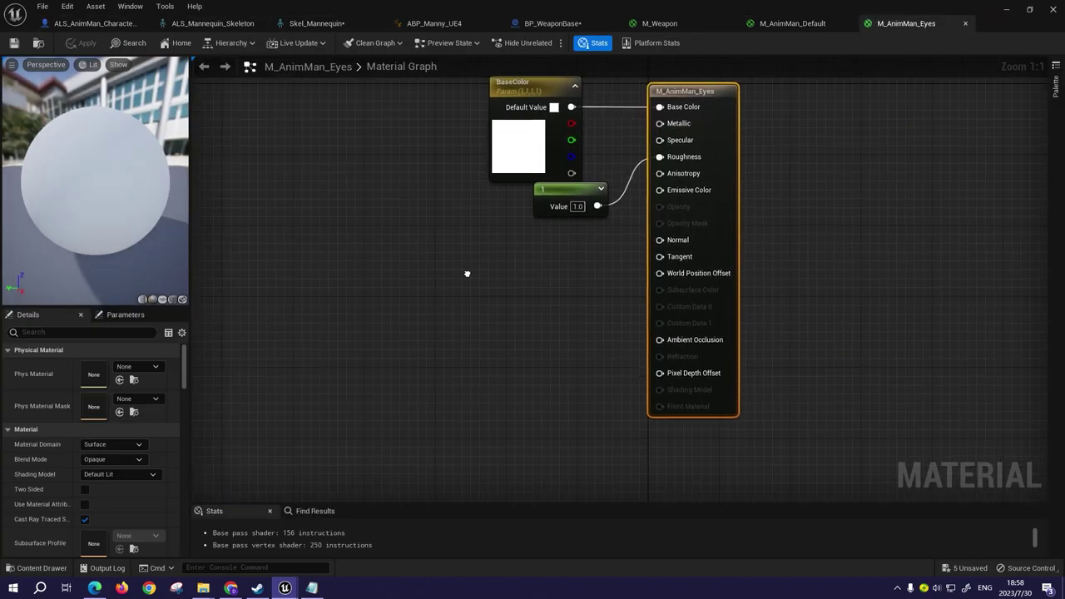
{"action": "scroll", "coordinate": [468, 274], "scroll_direction": "down", "scroll_amount": 2}
{"action": "left_click", "coordinate": [17, 44]}
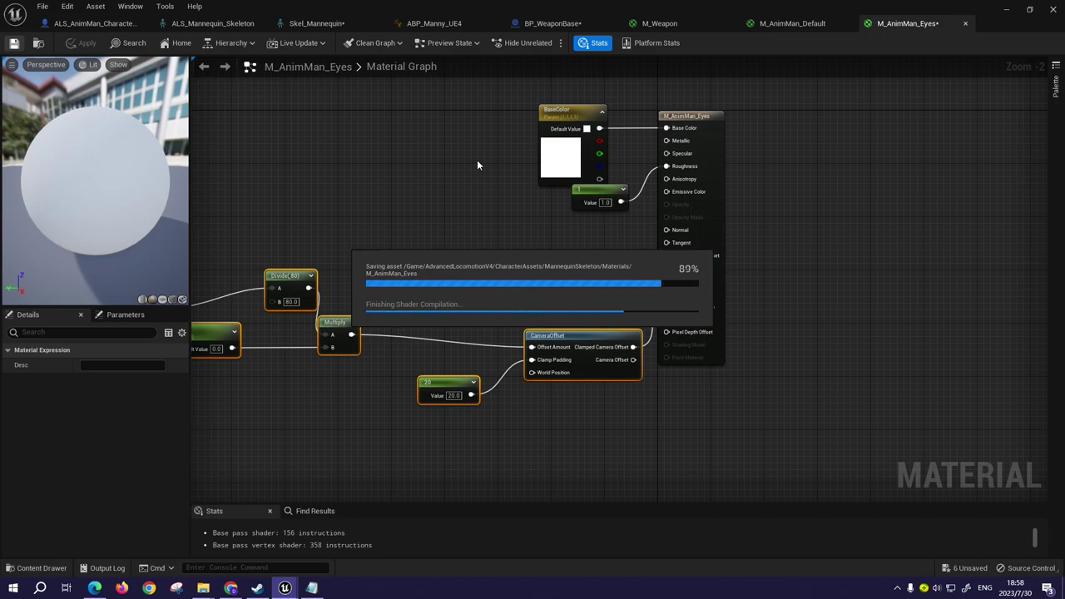
{"action": "scroll", "coordinate": [499, 191], "scroll_direction": "down", "scroll_amount": 3}
- Browse to AdvancedLocomotionV4 > Blueprints > CharacterLogic and select ALS_Base_CharacterBP
{"action": "key", "text": "ctrl+space"}
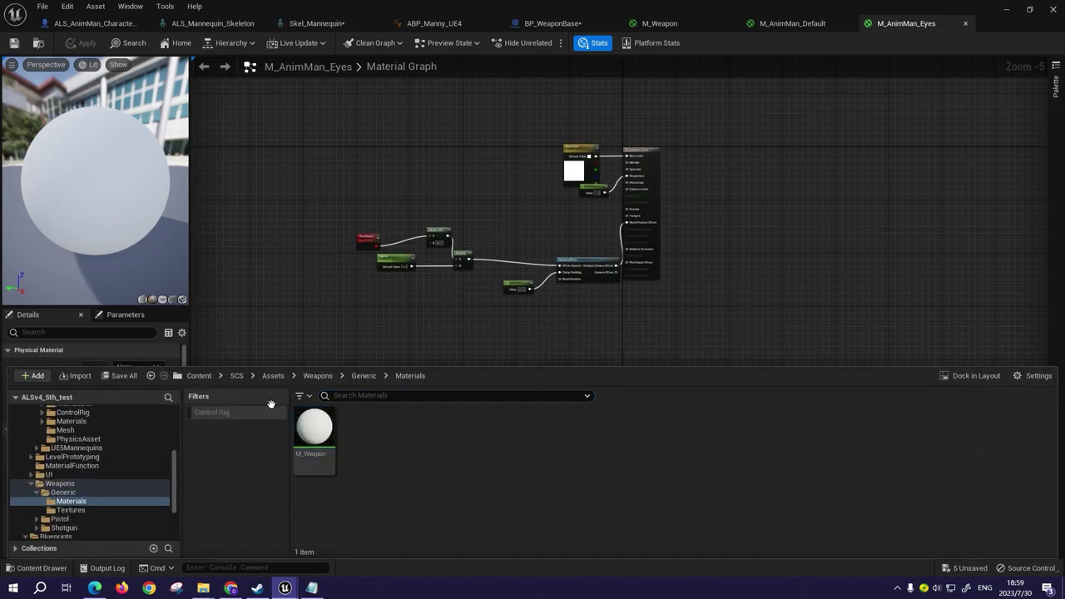
{"action": "left_click", "coordinate": [198, 375]}
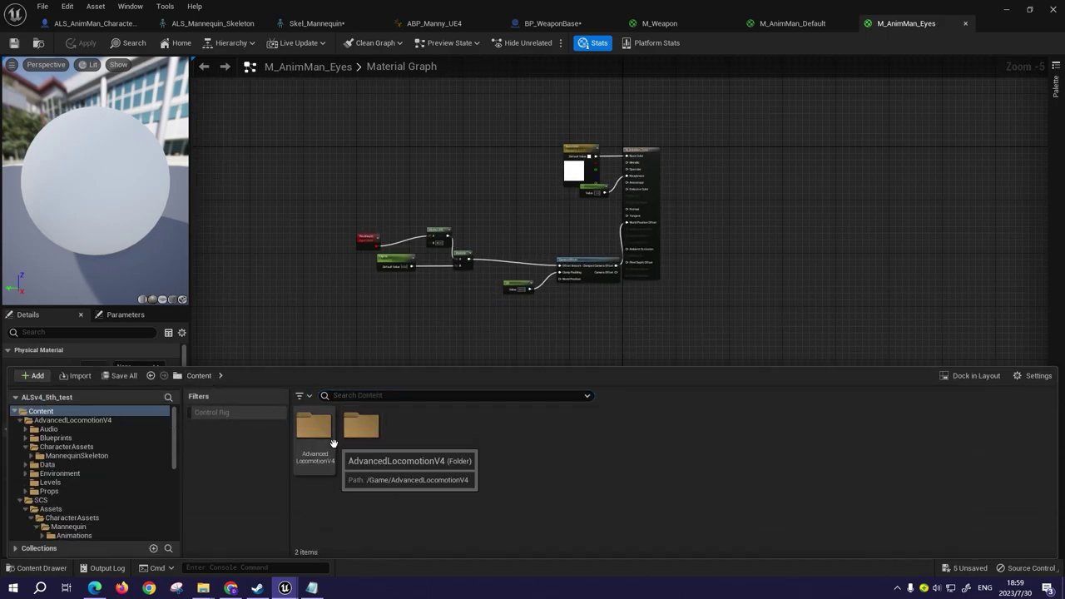
{"action": "left_click", "coordinate": [314, 429]}
{"action": "double_click", "coordinate": [309, 432]}
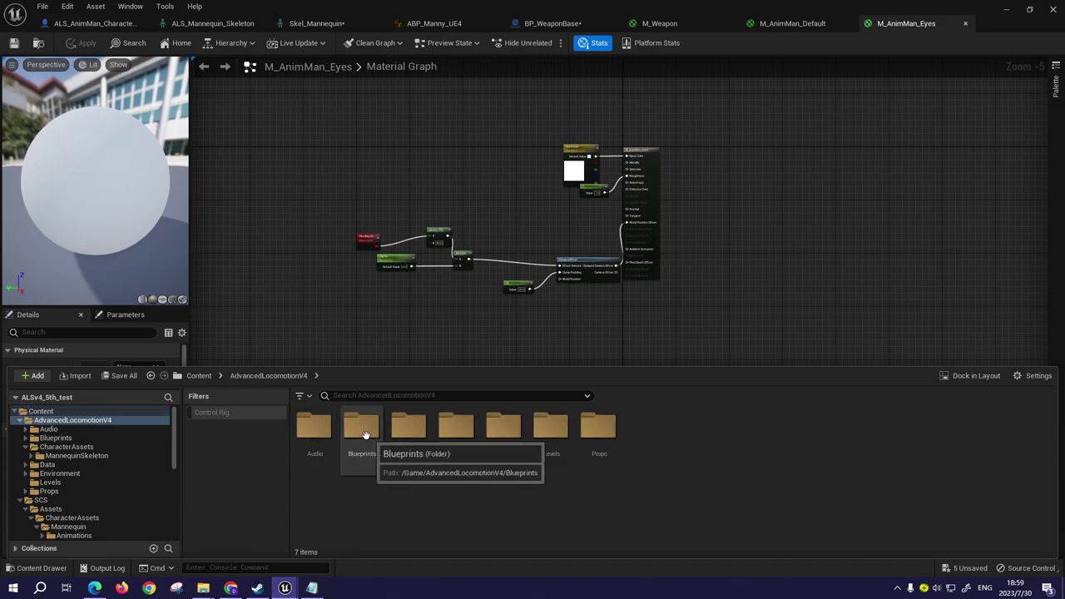
{"action": "double_click", "coordinate": [362, 426]}
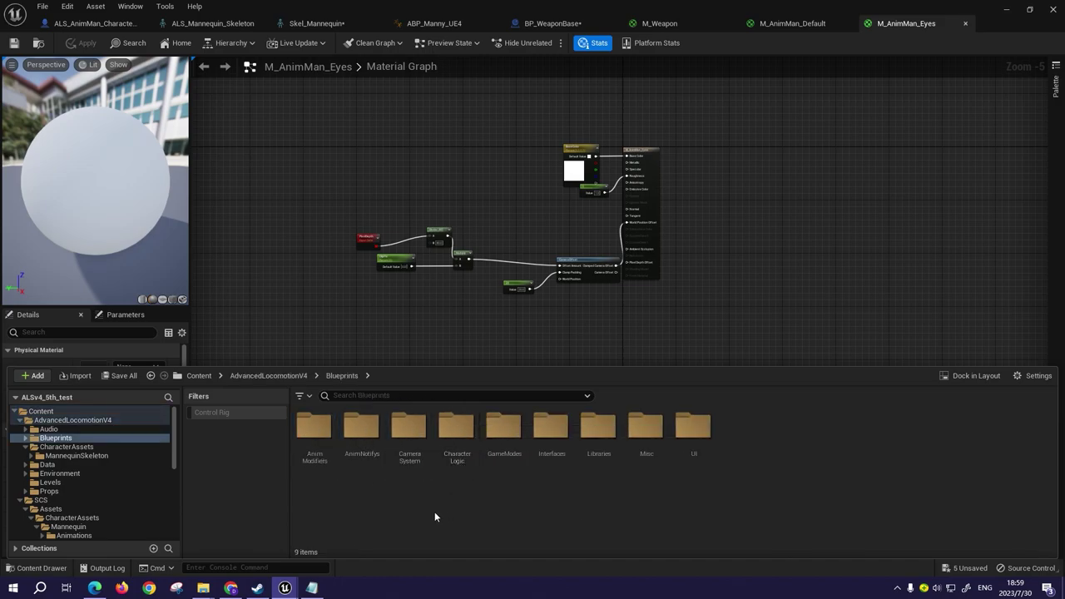
{"action": "double_click", "coordinate": [455, 428]}
{"action": "left_click", "coordinate": [412, 440]}
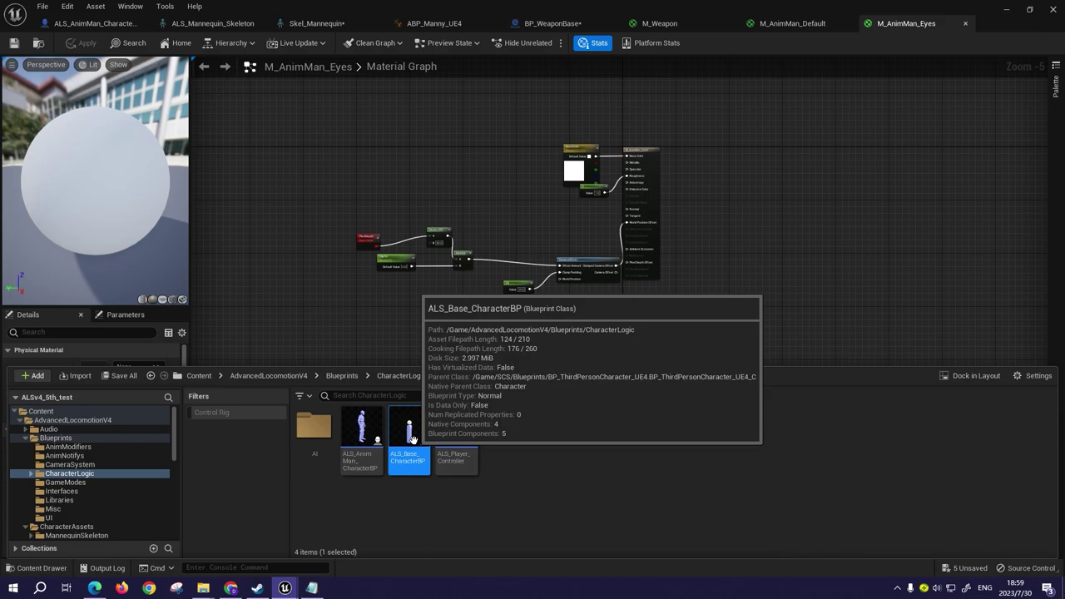
- Add a parent Construction Script call to ALS_Base_CharacterBP's Construction Script
{"action": "double_click", "coordinate": [425, 433]}
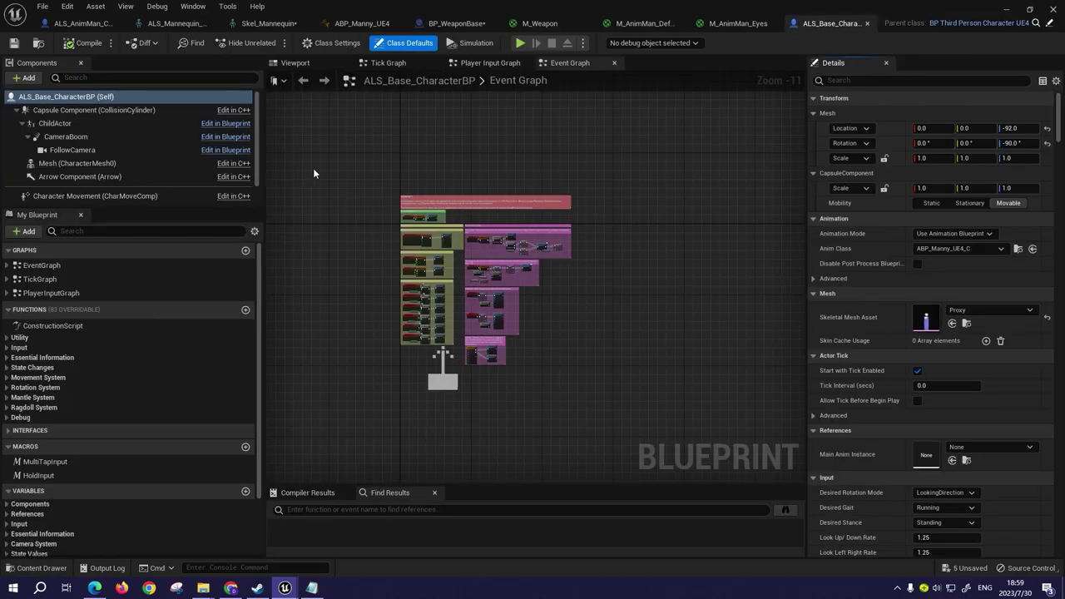
{"action": "double_click", "coordinate": [45, 327]}
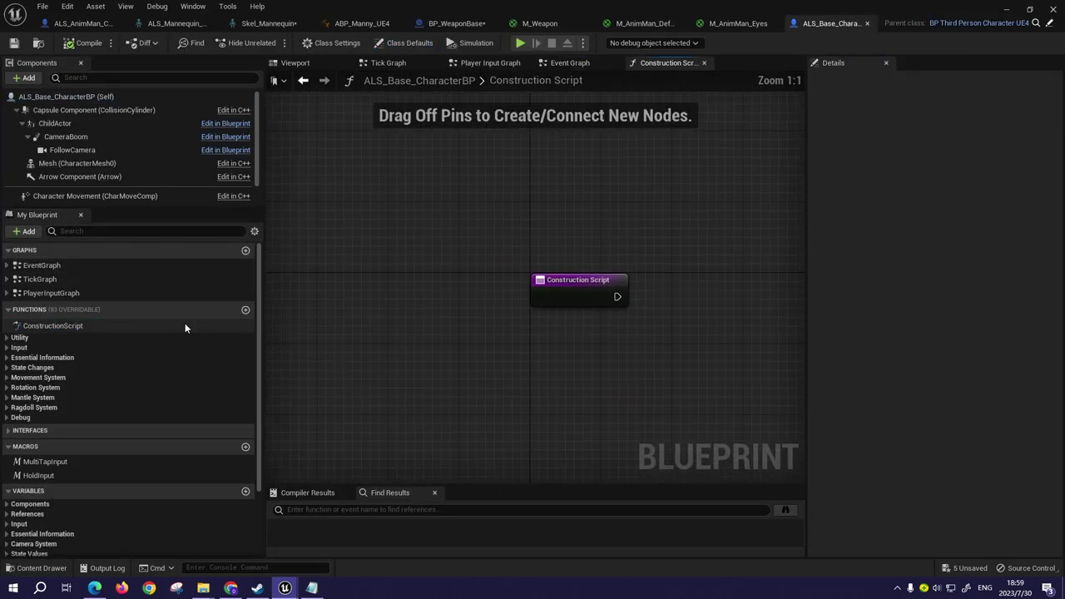
{"action": "right_click", "coordinate": [444, 239]}
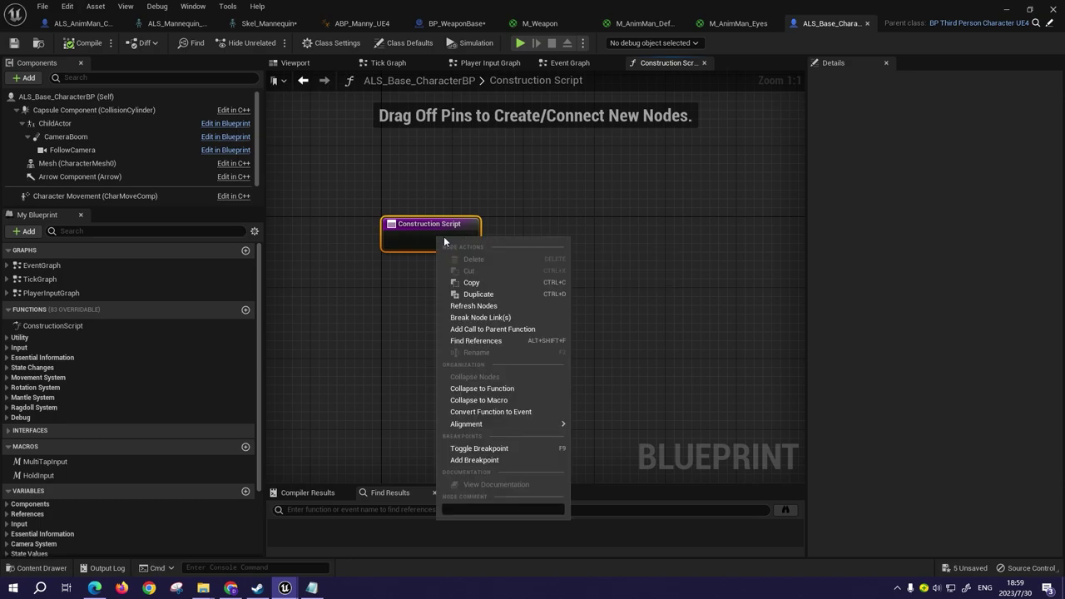
{"action": "left_click", "coordinate": [535, 332]}
{"action": "mouse_move", "coordinate": [440, 281]}
{"action": "left_mouse_down"}
{"action": "mouse_move", "coordinate": [563, 234]}
{"action": "mouse_move", "coordinate": [517, 242]}
{"action": "left_mouse_up"}
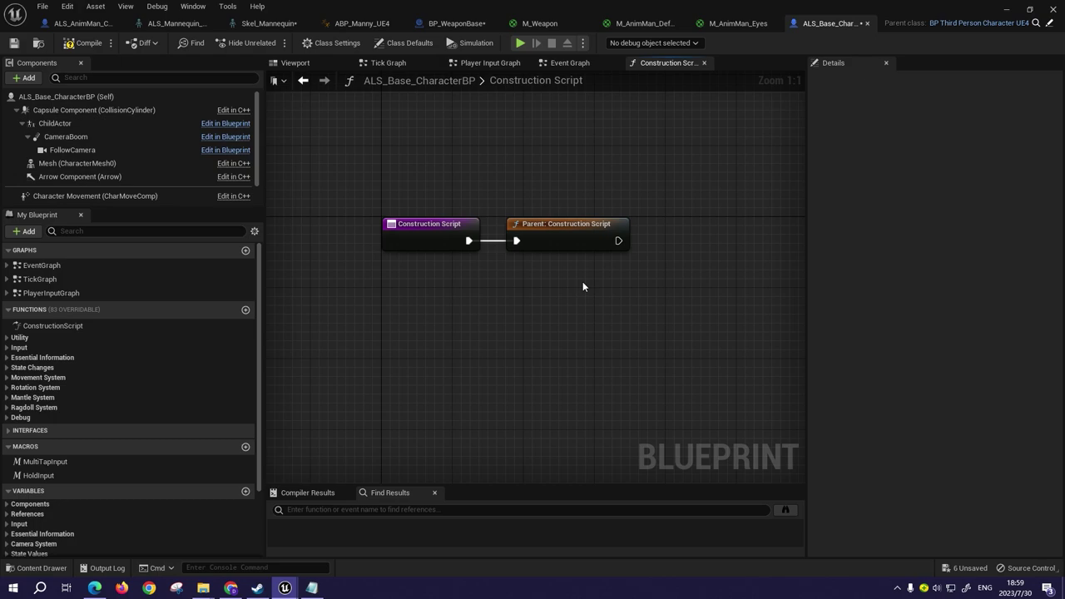
{"action": "left_click", "coordinate": [410, 169]}
- Open BP_ThirdPersonCharacter from SCS > Blueprints on its Construction Script graph
{"action": "key", "text": "ctrl+space"}
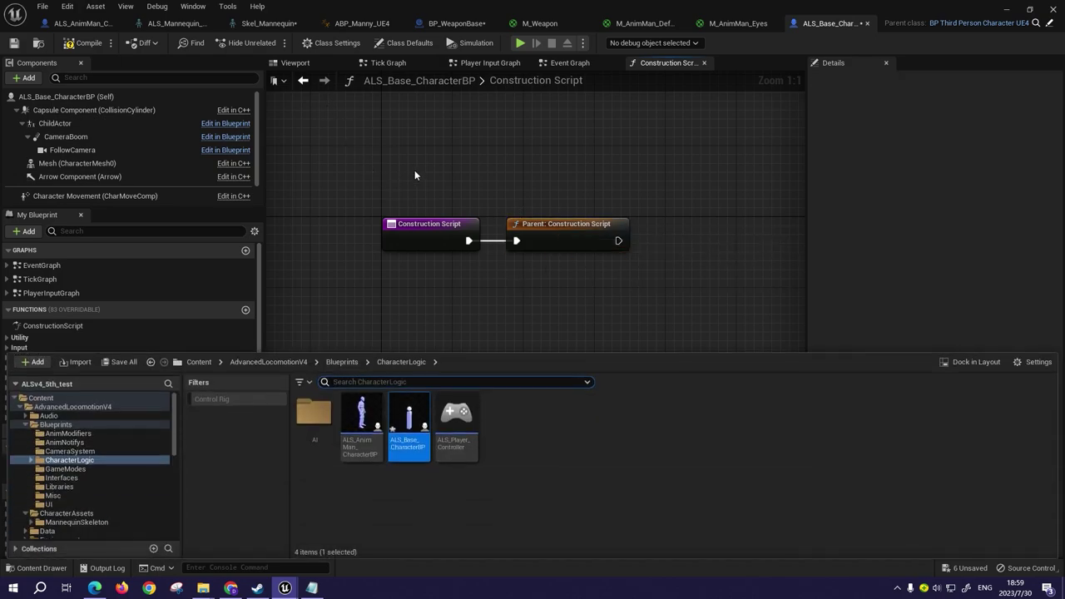
{"action": "left_click", "coordinate": [198, 362]}
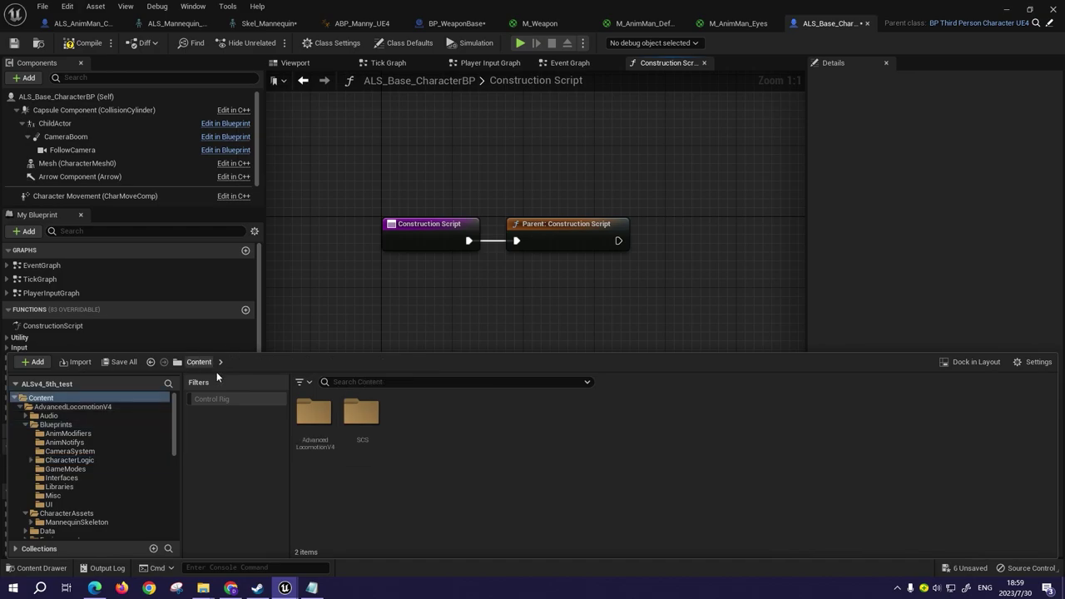
{"action": "double_click", "coordinate": [361, 412]}
{"action": "double_click", "coordinate": [359, 413]}
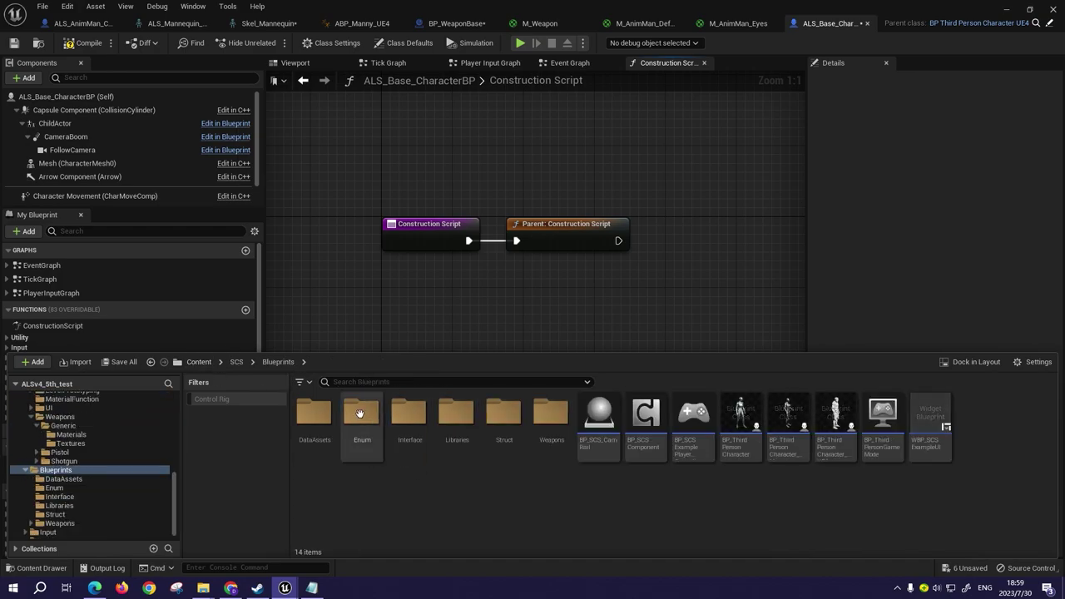
{"action": "left_click", "coordinate": [738, 420]}
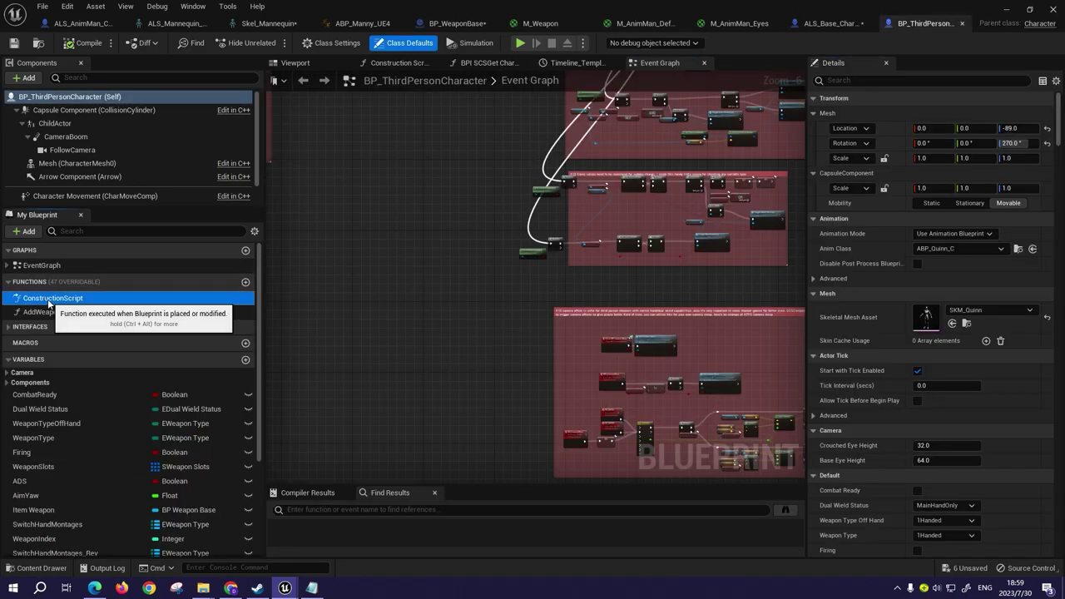
{"action": "double_click", "coordinate": [70, 301]}
{"action": "scroll", "coordinate": [621, 272], "scroll_direction": "down", "scroll_amount": 2}
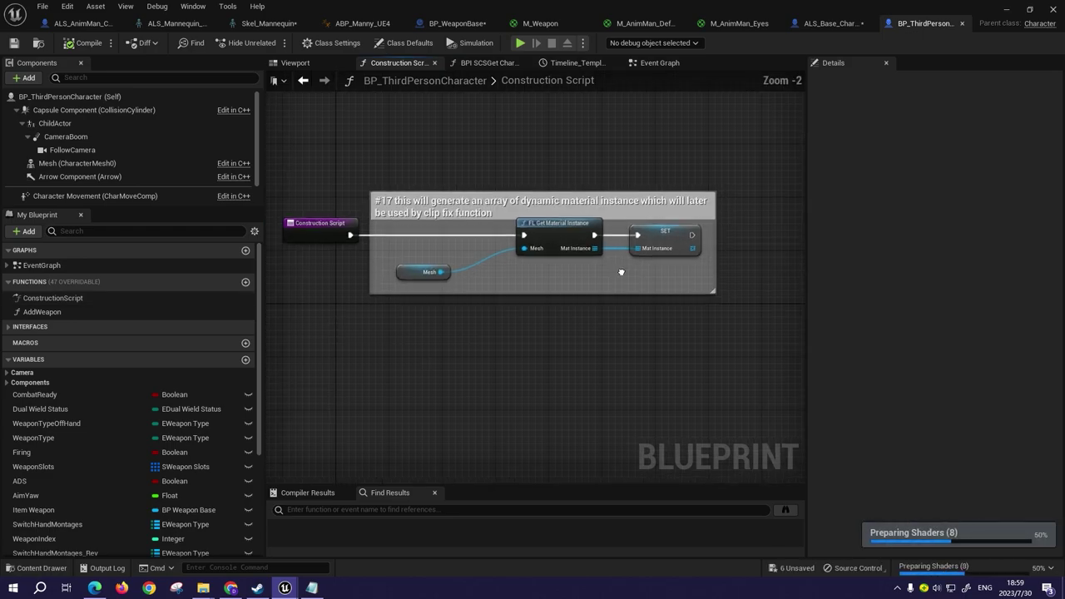
{"action": "right_click_drag", "start_coordinate": [588, 272], "coordinate": [461, 255]}
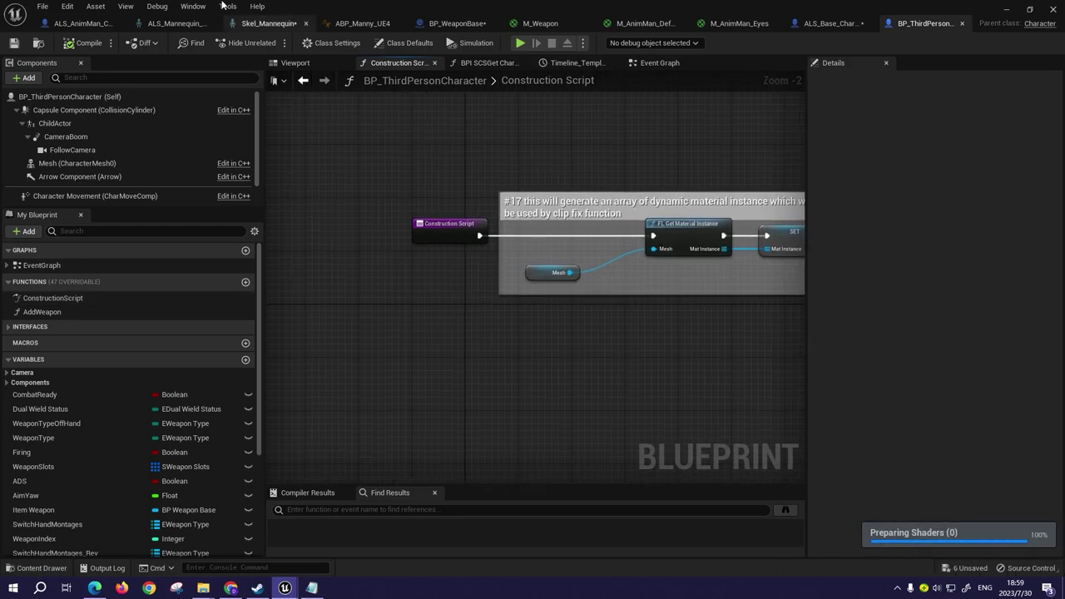
- Check the Parent: Construction Script node in ALS_AnimMan_CharacterBP's Construction Script
{"action": "left_click", "coordinate": [131, 22]}
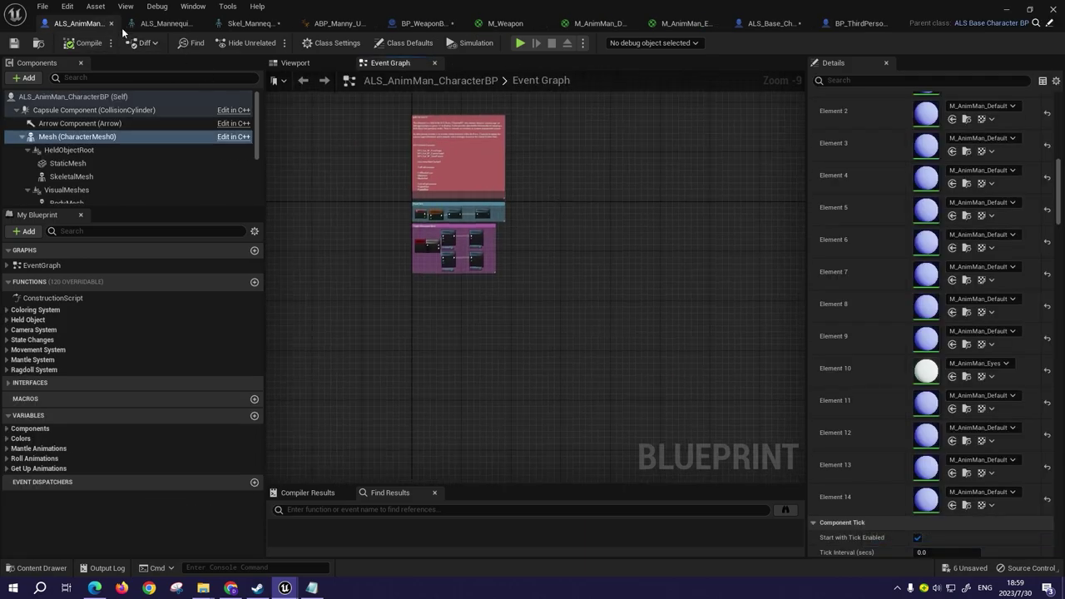
{"action": "double_click", "coordinate": [65, 296]}
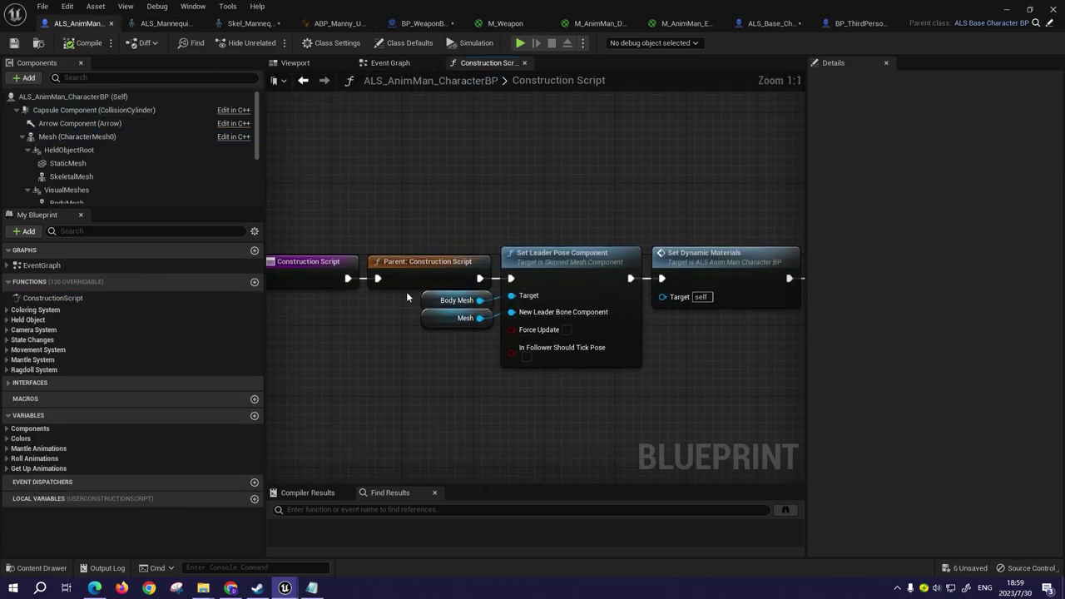
{"action": "right_click_drag", "start_coordinate": [381, 313], "coordinate": [495, 313]}
{"action": "left_click", "coordinate": [540, 274]}
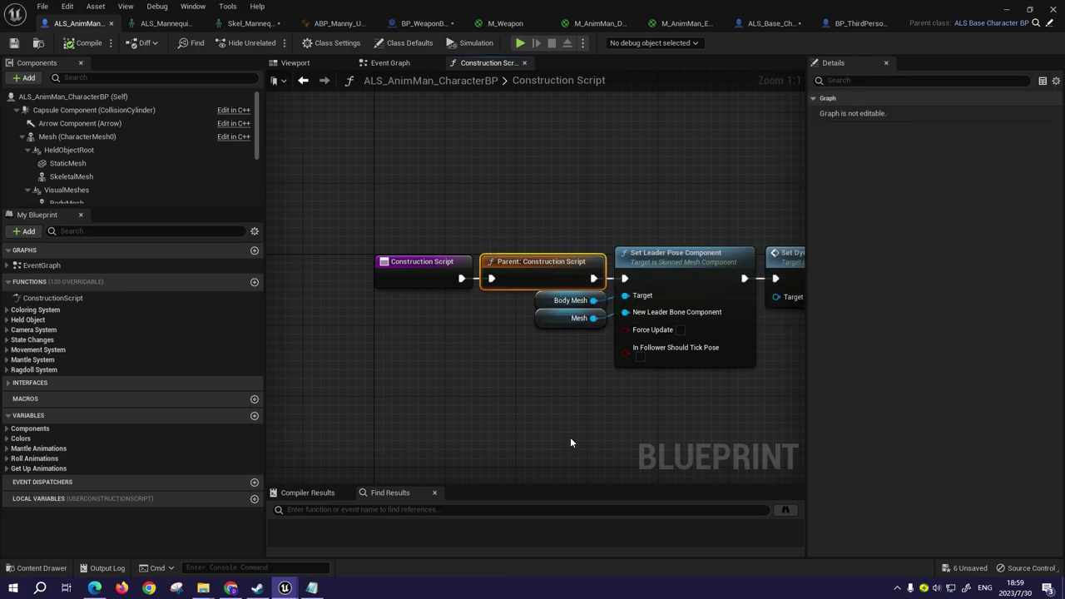
{"action": "scroll", "coordinate": [479, 364], "scroll_direction": "down", "scroll_amount": 2}
- Save all six unsaved assets and minimise the Blueprint editor
{"action": "key", "text": "ctrl+space"}
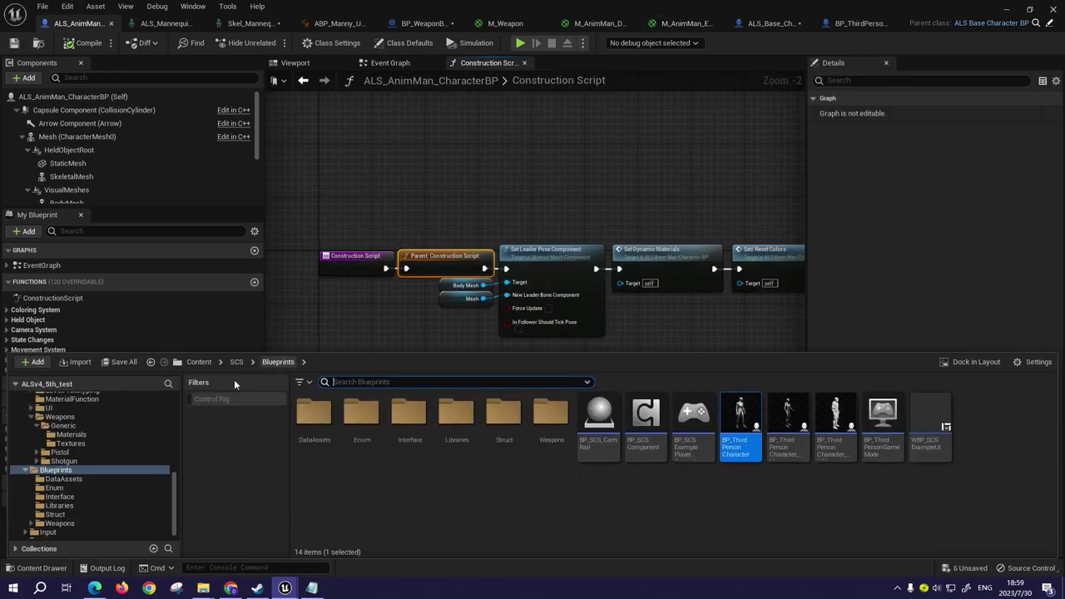
{"action": "left_click", "coordinate": [121, 362]}
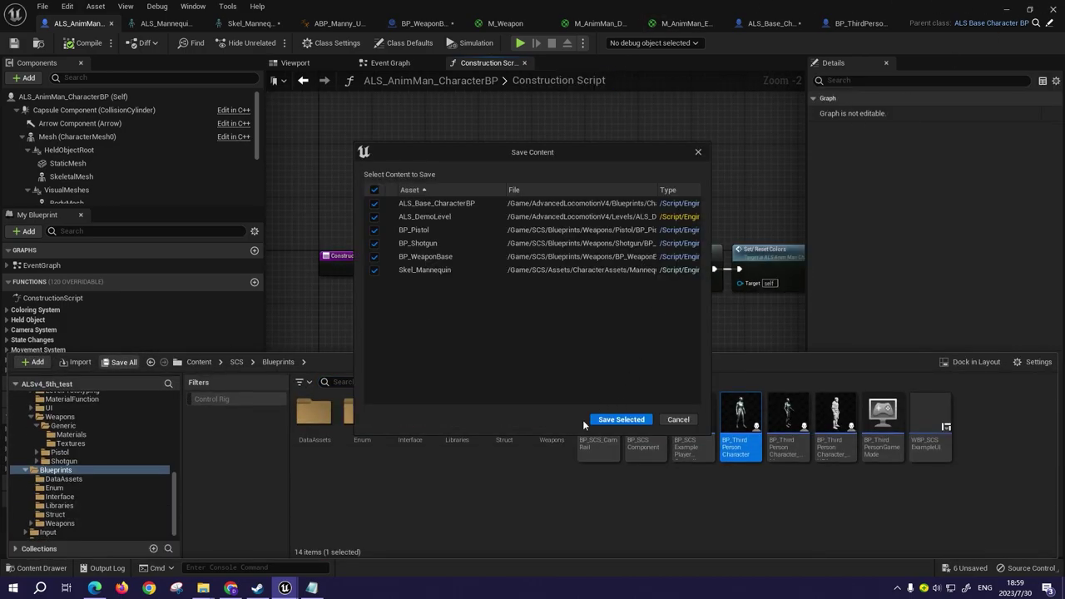
{"action": "left_click", "coordinate": [618, 421]}
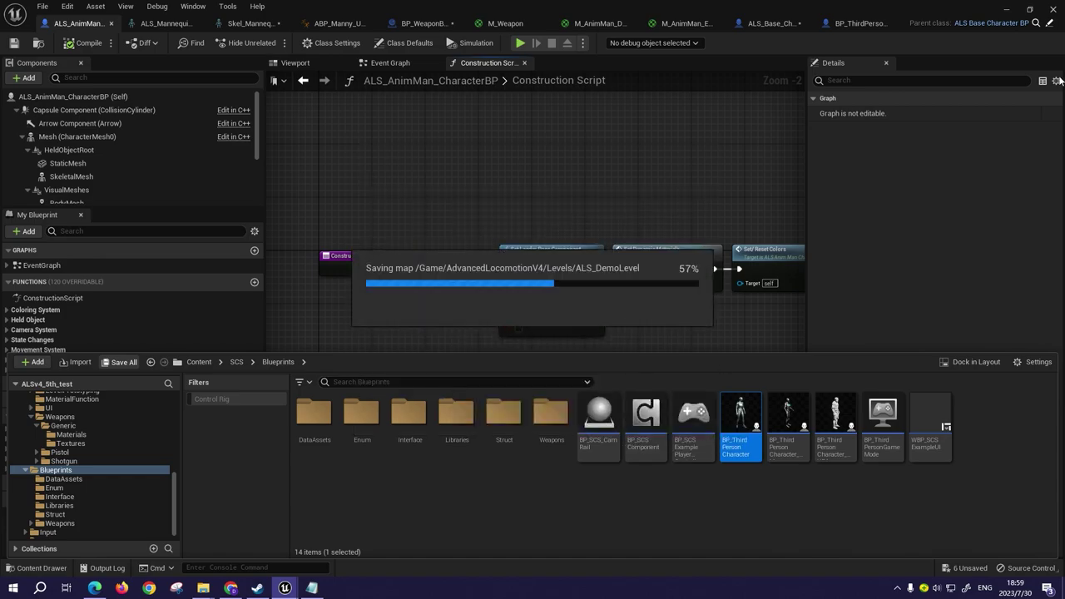
{"action": "left_click", "coordinate": [1007, 10]}
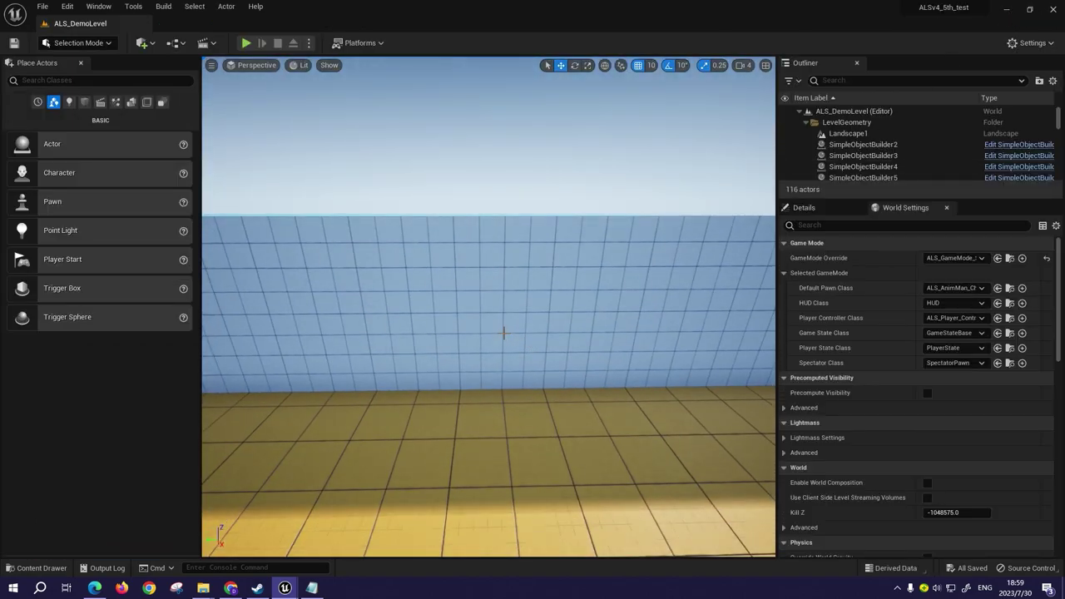
- Play-test the demo level running forward, stop with Esc, and restore the Blueprint editor
{"action": "key", "text": "alt+p"}
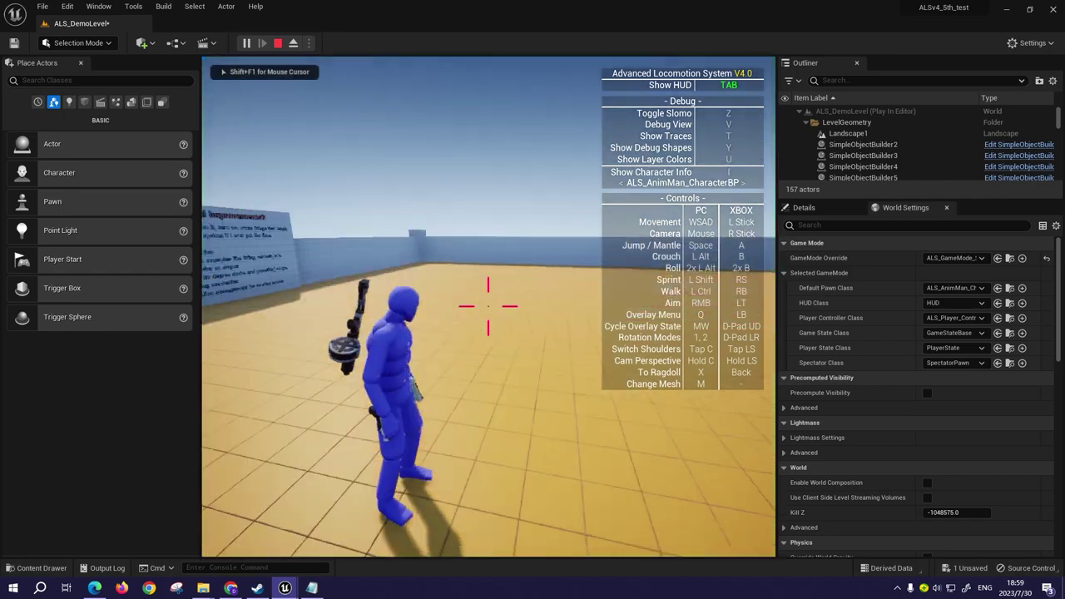
{"action": "key", "text": "w"}
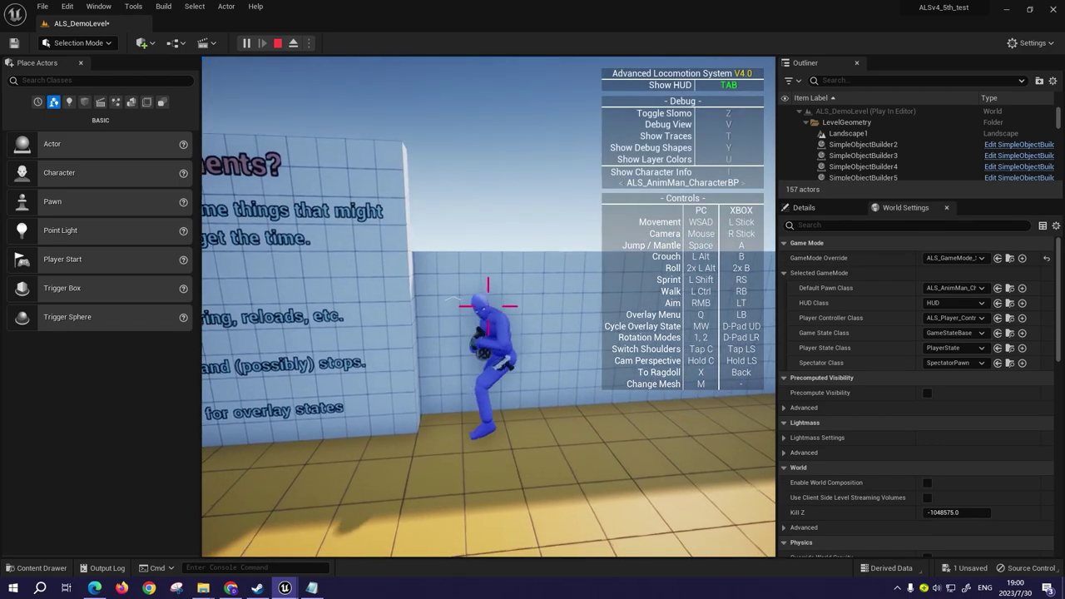
{"action": "key", "text": "Escape"}
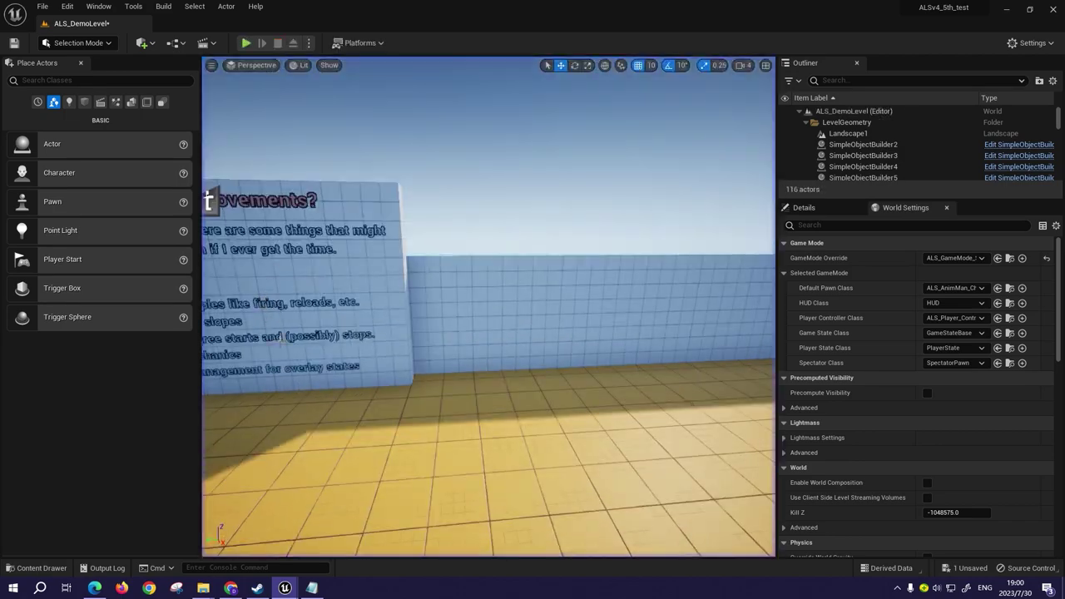
{"action": "mouse_move", "coordinate": [285, 588]}
{"action": "left_click", "coordinate": [372, 538]}
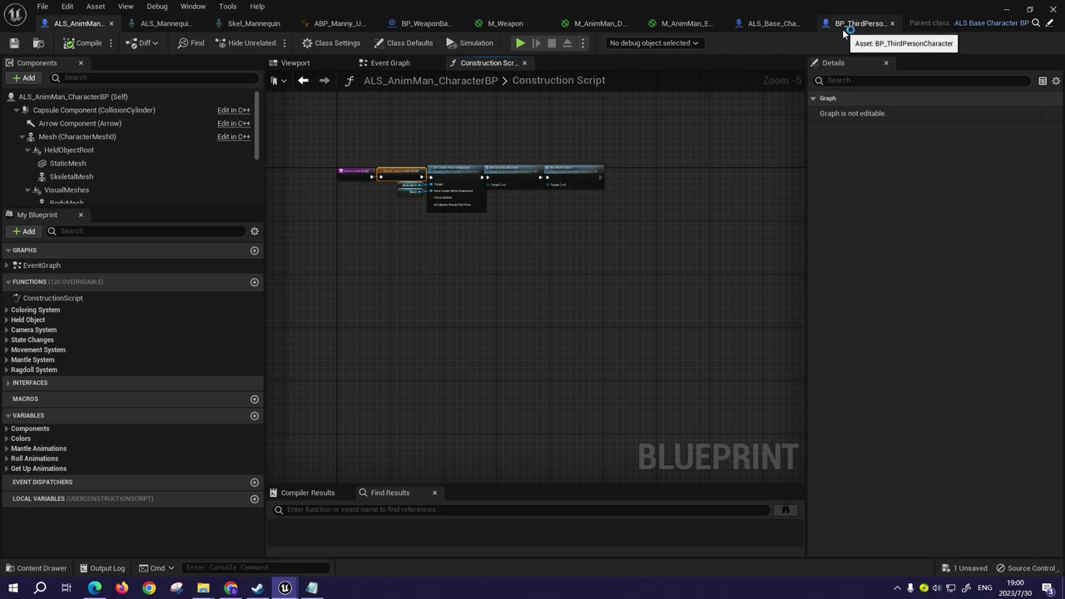
- Bring up the Tick Graph of ALS_Base_CharacterBP
{"action": "left_click", "coordinate": [774, 27]}
{"action": "scroll", "coordinate": [653, 189], "scroll_direction": "down", "scroll_amount": 2}
{"action": "right_click_drag", "start_coordinate": [633, 176], "coordinate": [511, 156]}
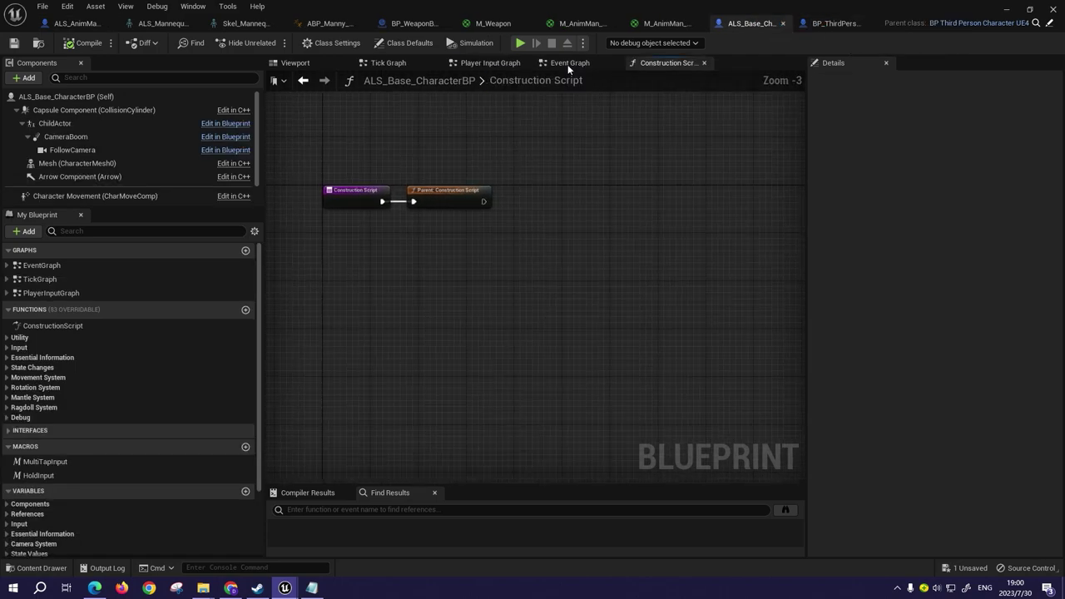
{"action": "left_click", "coordinate": [569, 62]}
{"action": "scroll", "coordinate": [557, 184], "scroll_direction": "up", "scroll_amount": 2}
{"action": "scroll", "coordinate": [563, 120], "scroll_direction": "up", "scroll_amount": 2}
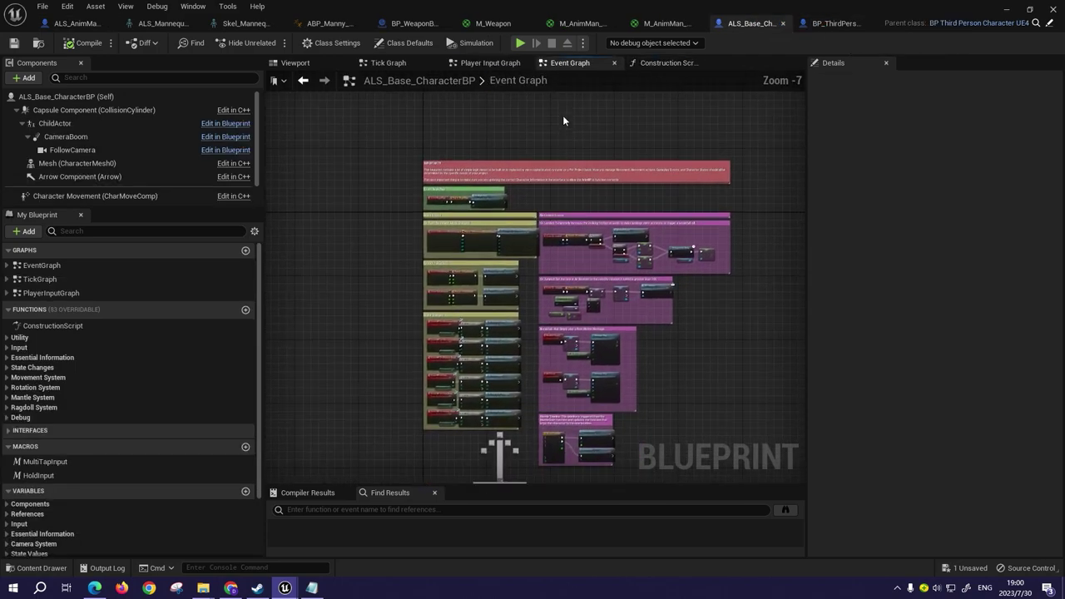
{"action": "left_click", "coordinate": [376, 65]}
{"action": "scroll", "coordinate": [433, 149], "scroll_direction": "down", "scroll_amount": 3}
{"action": "scroll", "coordinate": [466, 181], "scroll_direction": "up", "scroll_amount": 1}
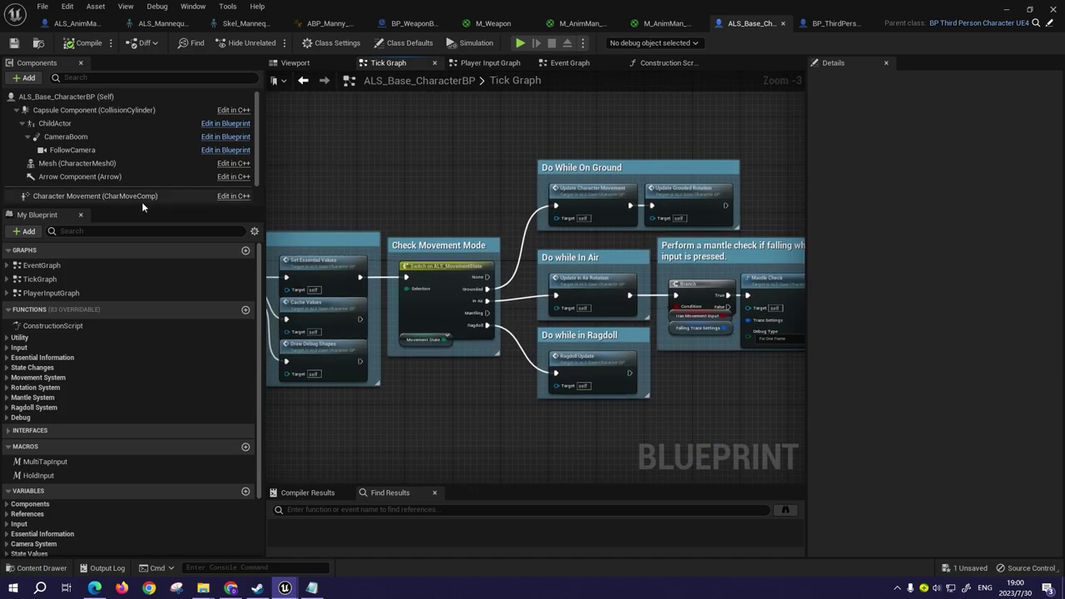
{"action": "scroll", "coordinate": [125, 179], "scroll_direction": "down", "scroll_amount": 2}
- Add a BP_SCSComponent In Cover getter feeding a new Branch node
{"action": "left_click_drag", "start_coordinate": [64, 198], "coordinate": [317, 177]}
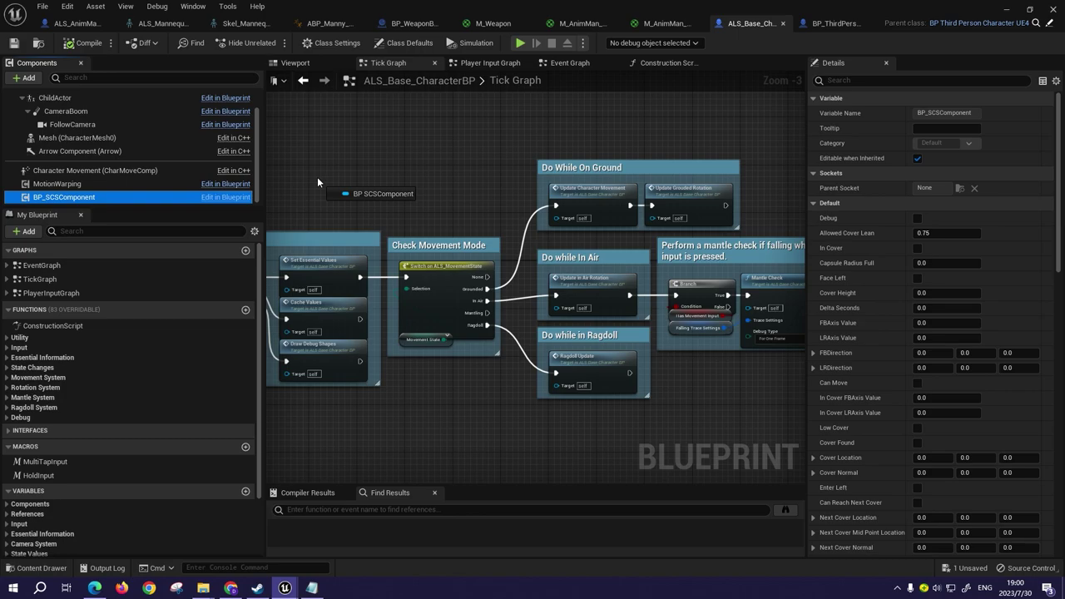
{"action": "scroll", "coordinate": [392, 180], "scroll_direction": "up", "scroll_amount": 3}
{"action": "left_click_drag", "start_coordinate": [404, 190], "coordinate": [409, 189]}
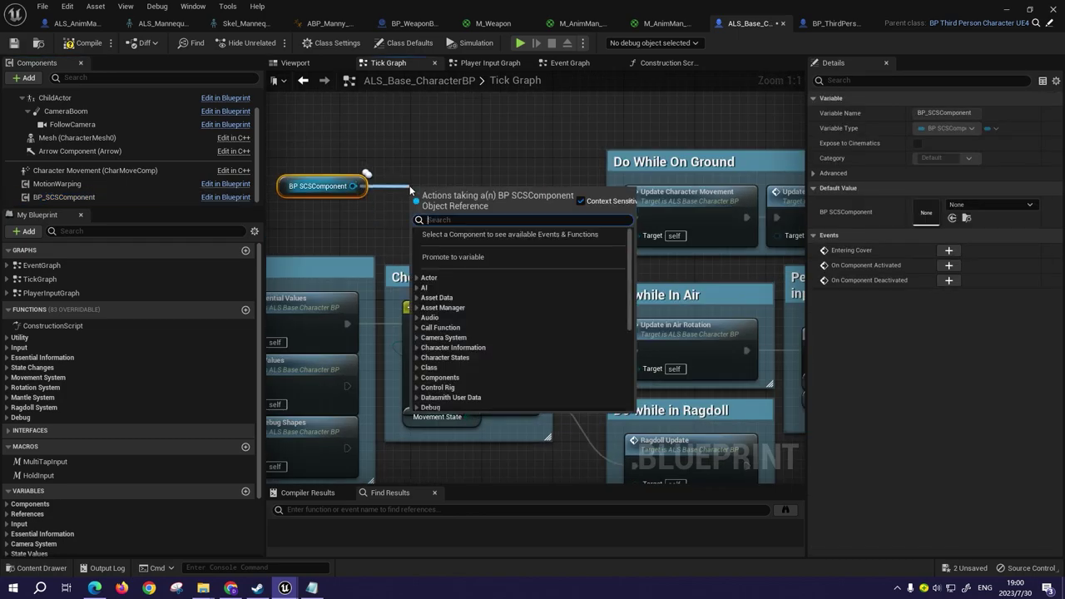
{"action": "type", "text": "incover"}
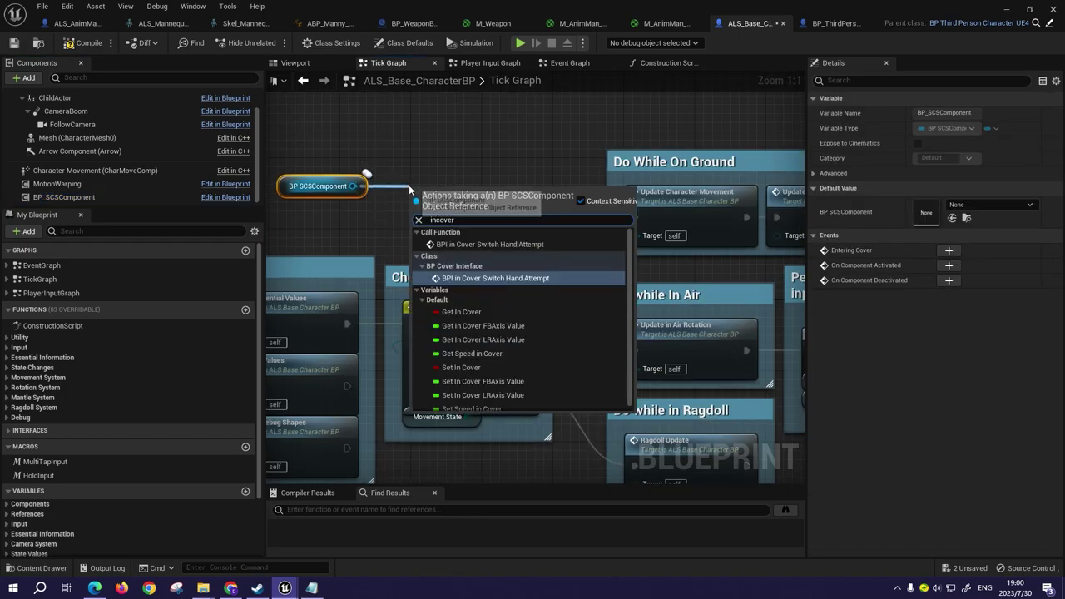
{"action": "left_click", "coordinate": [462, 312]}
{"action": "left_click", "coordinate": [475, 136]}
{"action": "left_click_drag", "start_coordinate": [480, 175], "coordinate": [497, 209]}
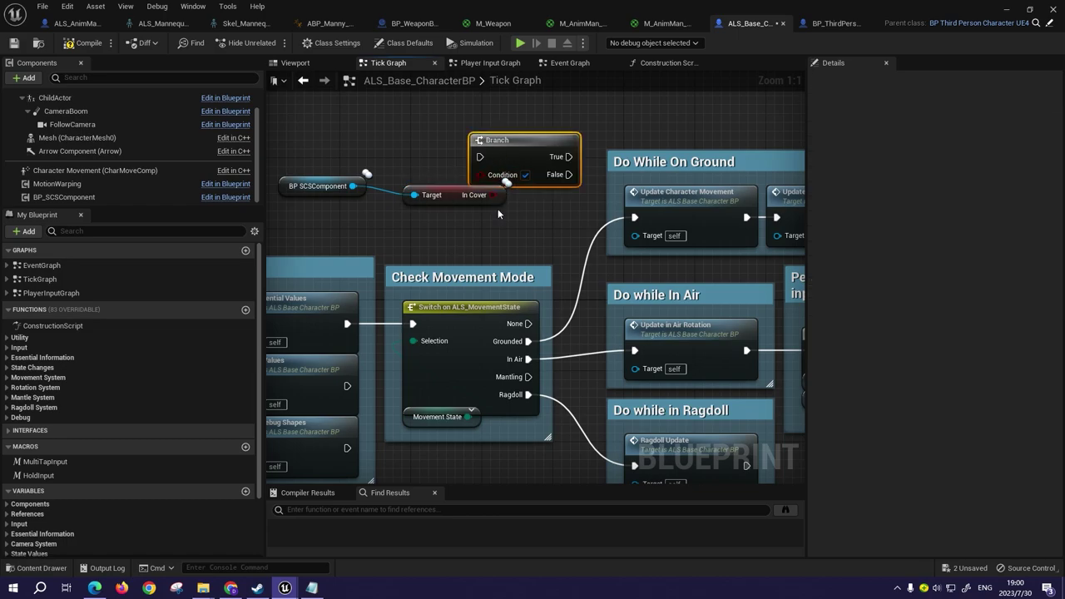
{"action": "left_click_drag", "start_coordinate": [521, 149], "coordinate": [544, 130]}
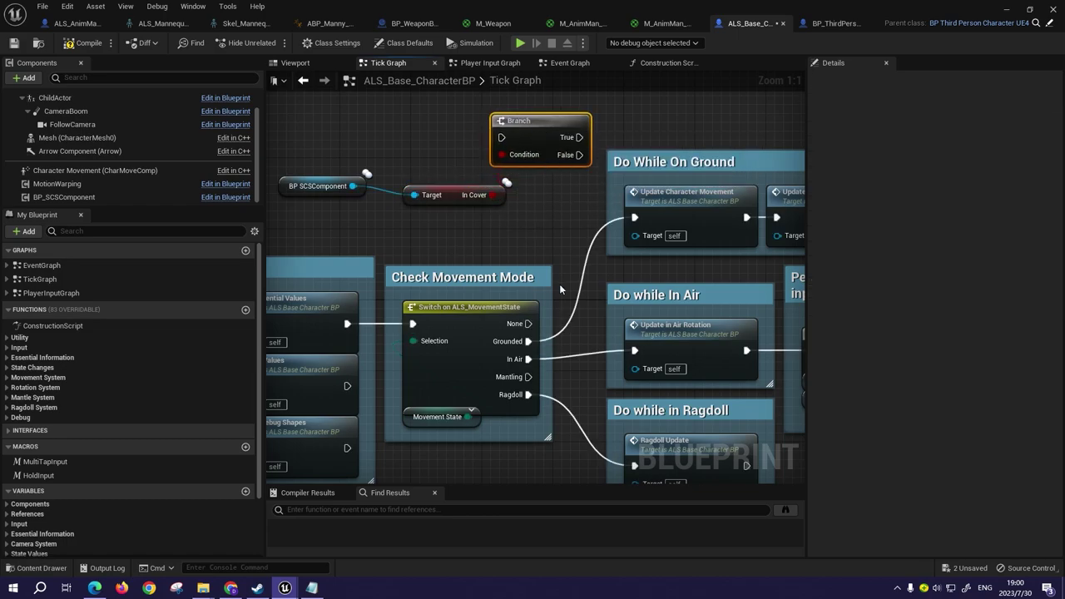
- Route Grounded into the Branch and False to Update Character Movement, then save
{"action": "left_click_drag", "start_coordinate": [528, 341], "coordinate": [558, 313]}
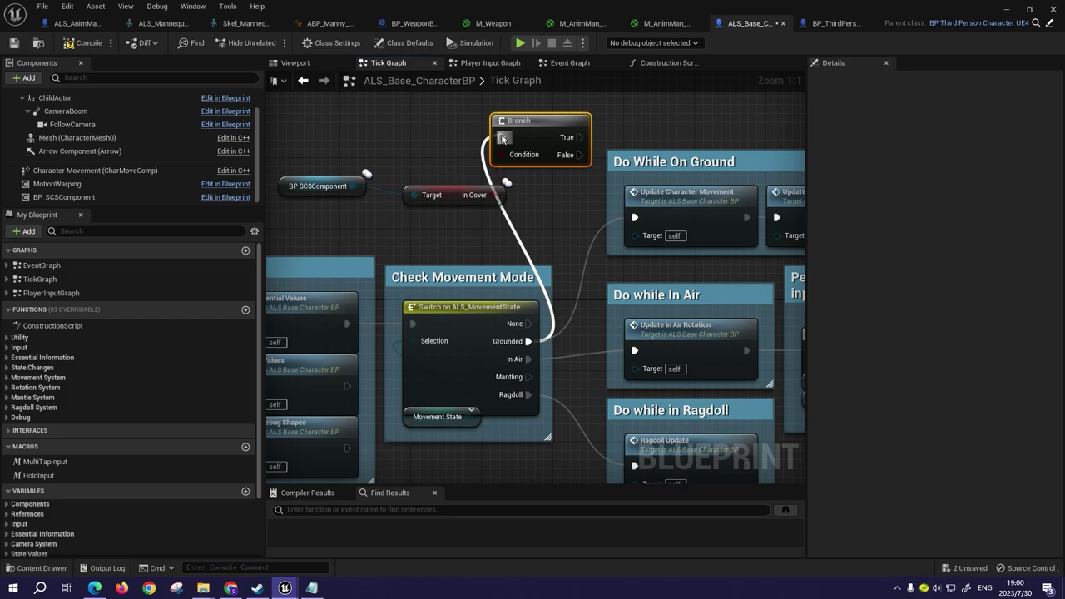
{"action": "left_click_drag", "start_coordinate": [571, 158], "coordinate": [636, 218]}
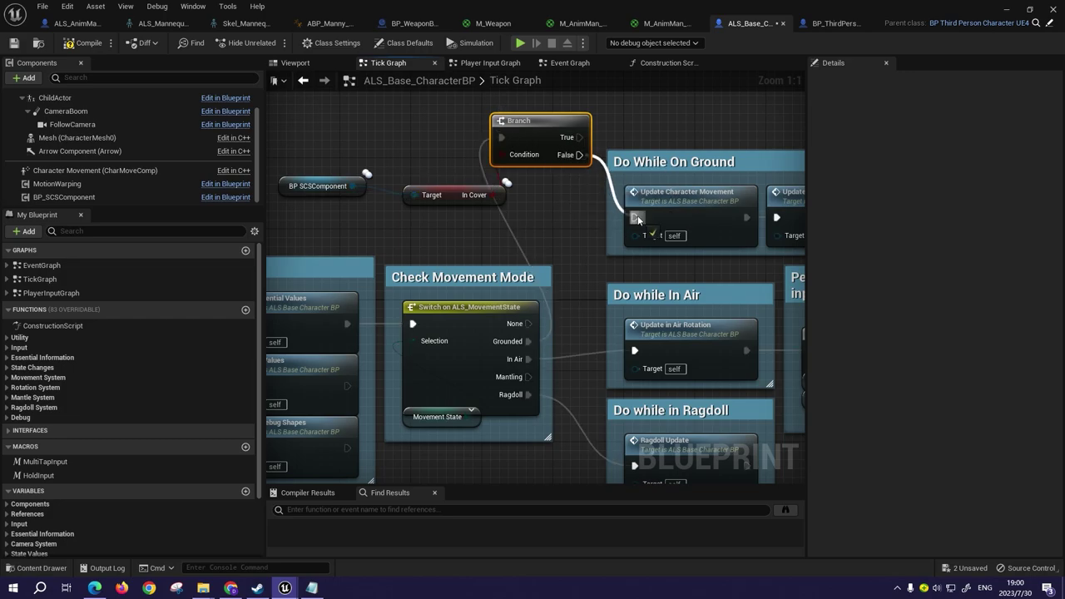
{"action": "right_click_drag", "start_coordinate": [597, 186], "coordinate": [505, 203]}
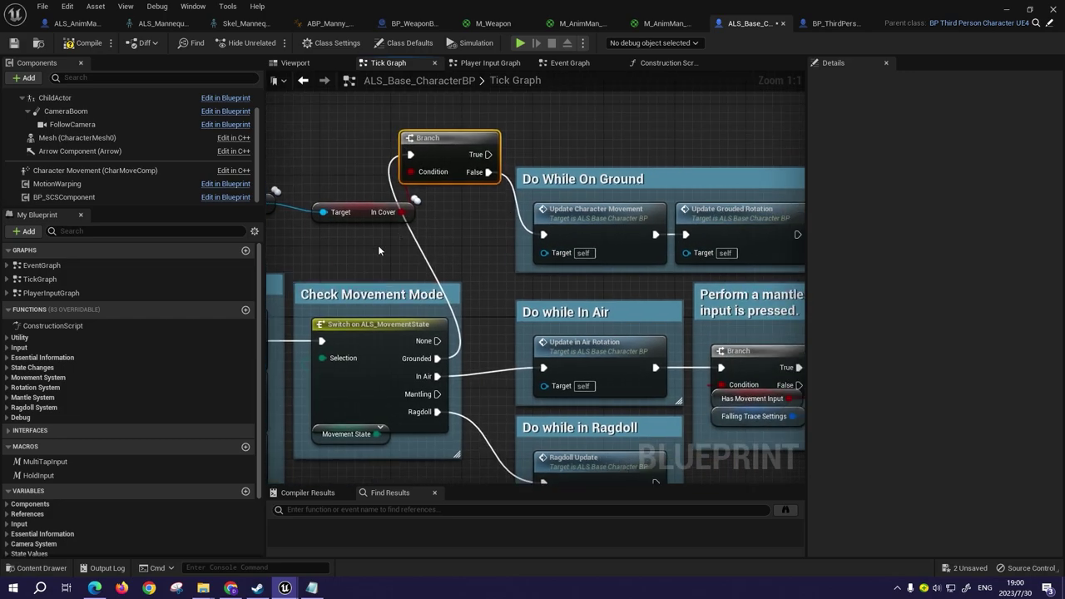
{"action": "left_click", "coordinate": [370, 211]}
{"action": "scroll", "coordinate": [474, 208], "scroll_direction": "down", "scroll_amount": 1}
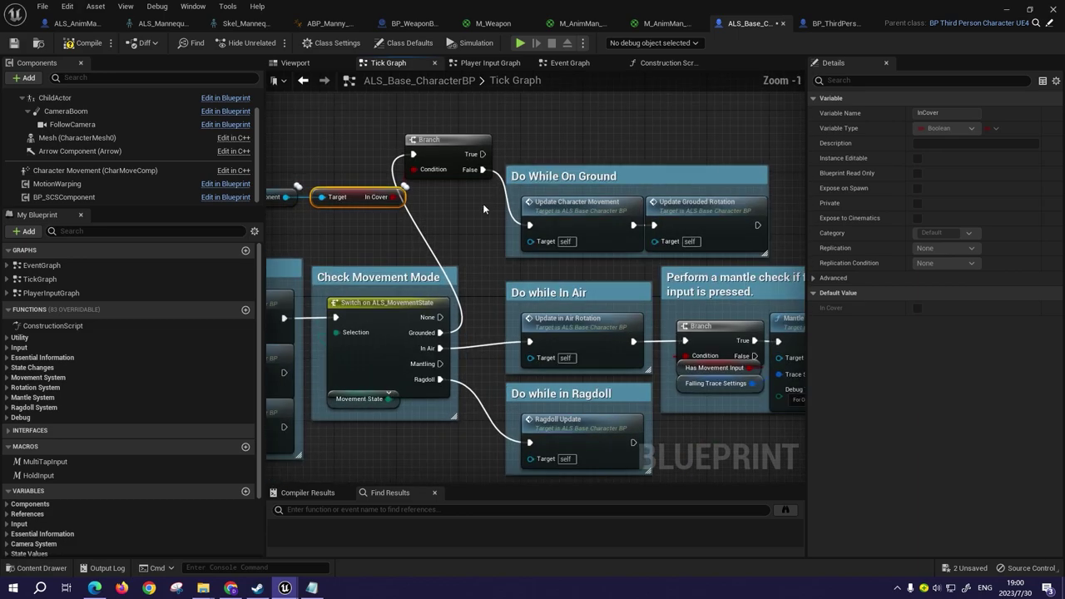
{"action": "left_click", "coordinate": [13, 43]}
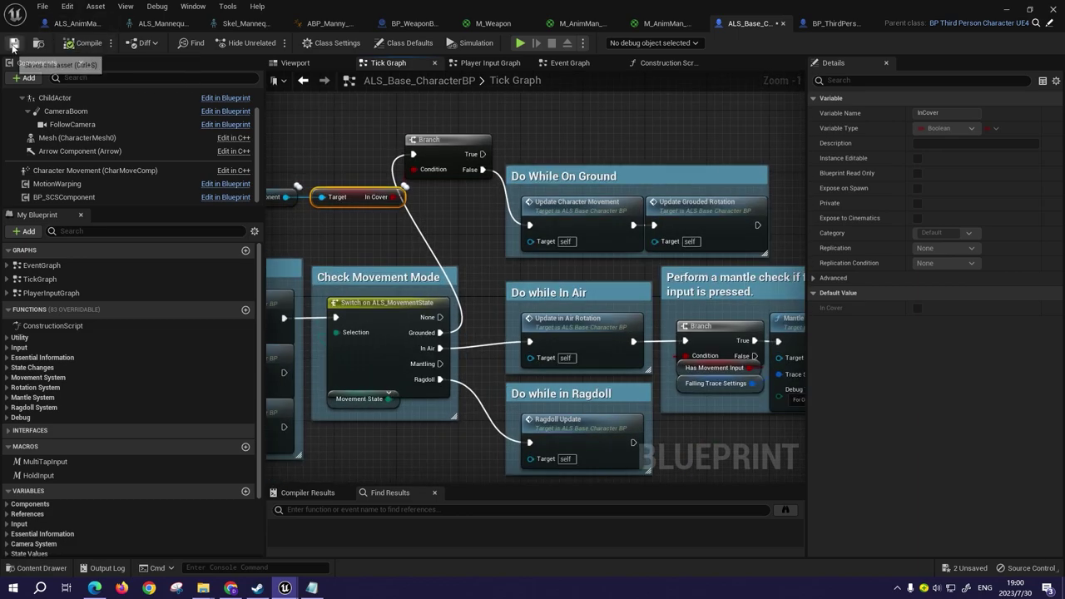
{"action": "left_click", "coordinate": [1008, 9]}
- Play-test the level, running the character forward along the wall
{"action": "key", "text": "alt+p"}
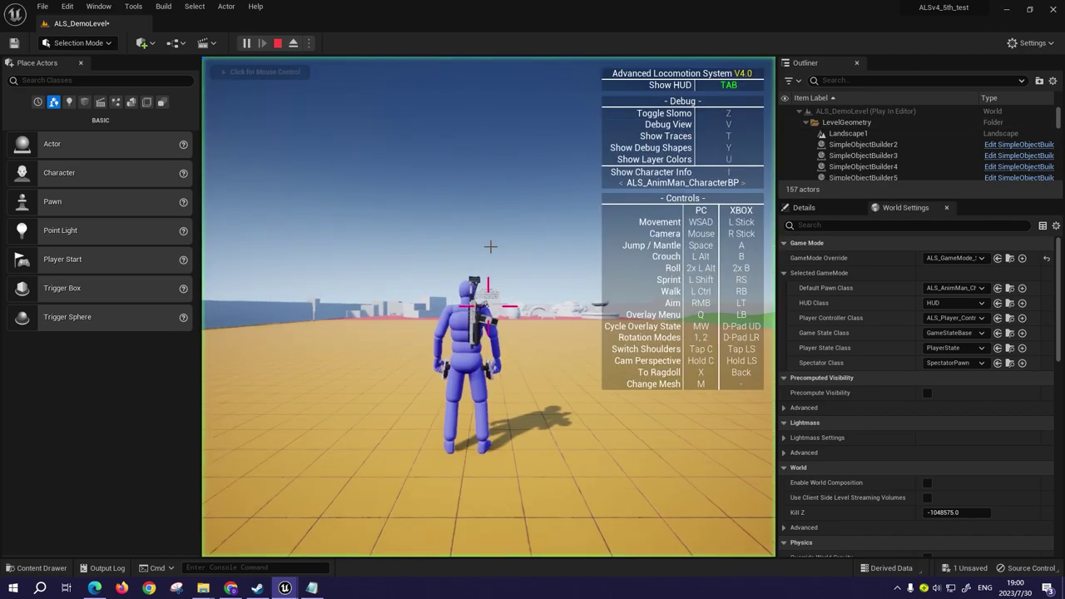
{"action": "key", "text": "w"}
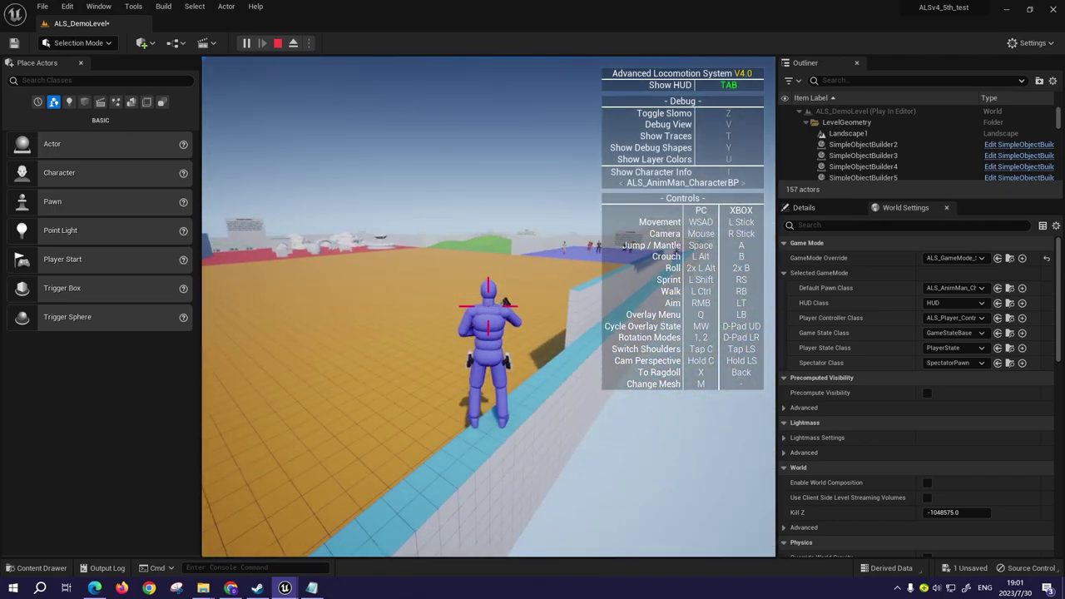
- Stop play, Alt-drag three copies of Complex_Crate onto the floor, and play-test again
{"action": "key", "text": "Escape"}
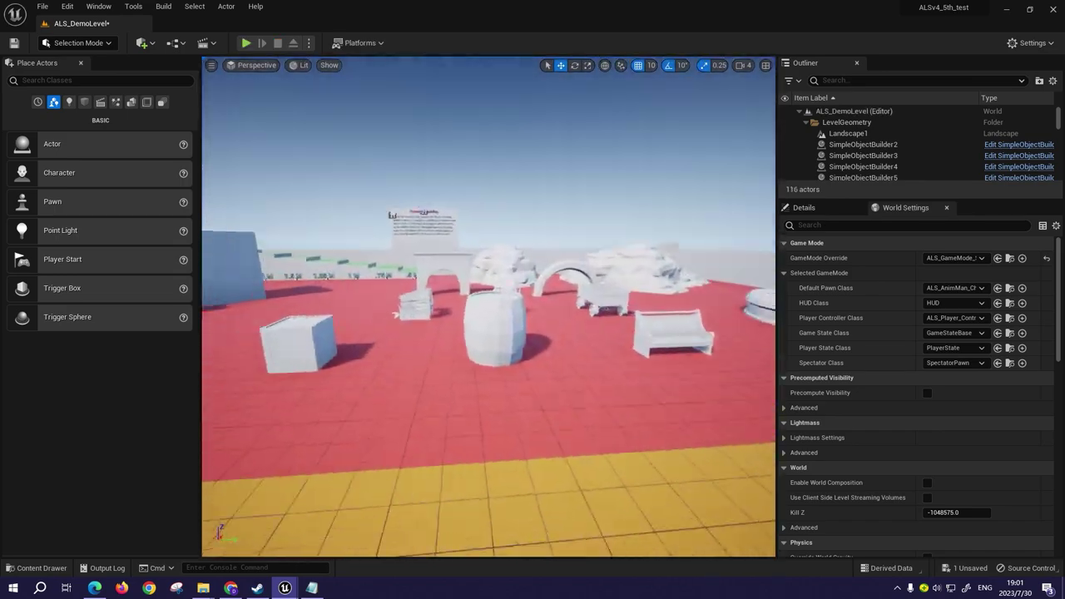
{"action": "left_click", "coordinate": [297, 343]}
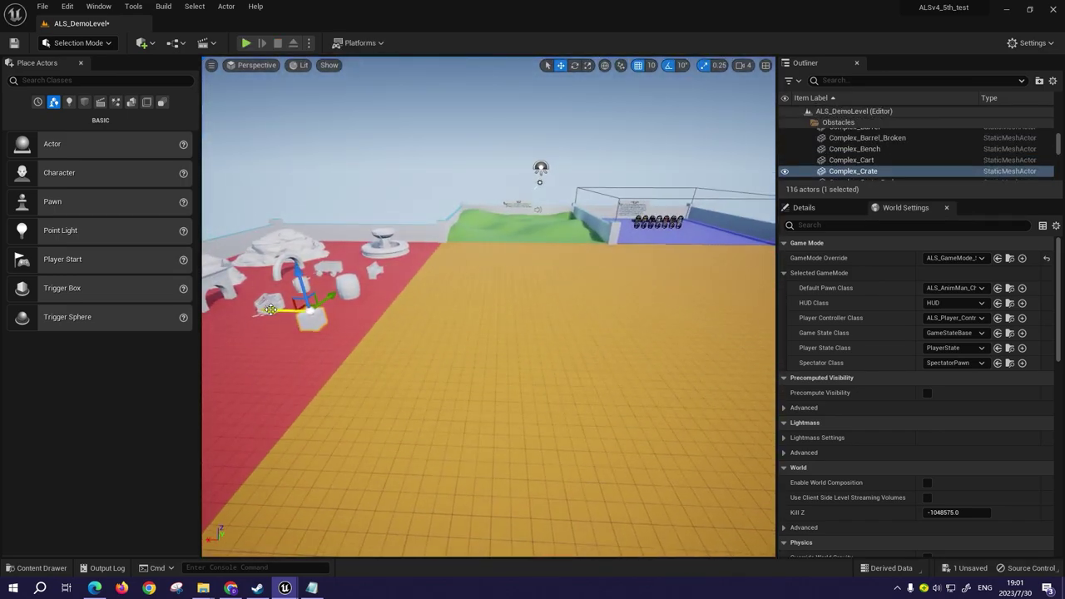
{"action": "left_click_drag", "start_coordinate": [270, 310], "coordinate": [284, 311], "text": "alt"}
{"action": "key", "text": "f"}
{"action": "left_click_drag", "start_coordinate": [699, 330], "coordinate": [677, 352], "text": "alt"}
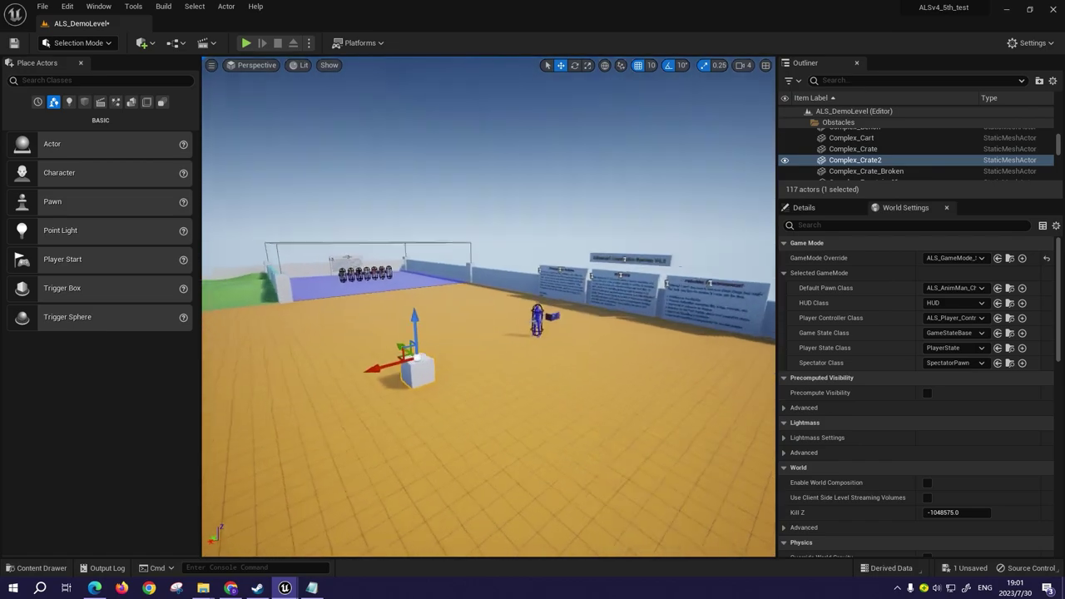
{"action": "left_click_drag", "start_coordinate": [541, 344], "coordinate": [704, 373], "text": "alt"}
{"action": "left_click_drag", "start_coordinate": [694, 329], "coordinate": [558, 335], "text": "alt"}
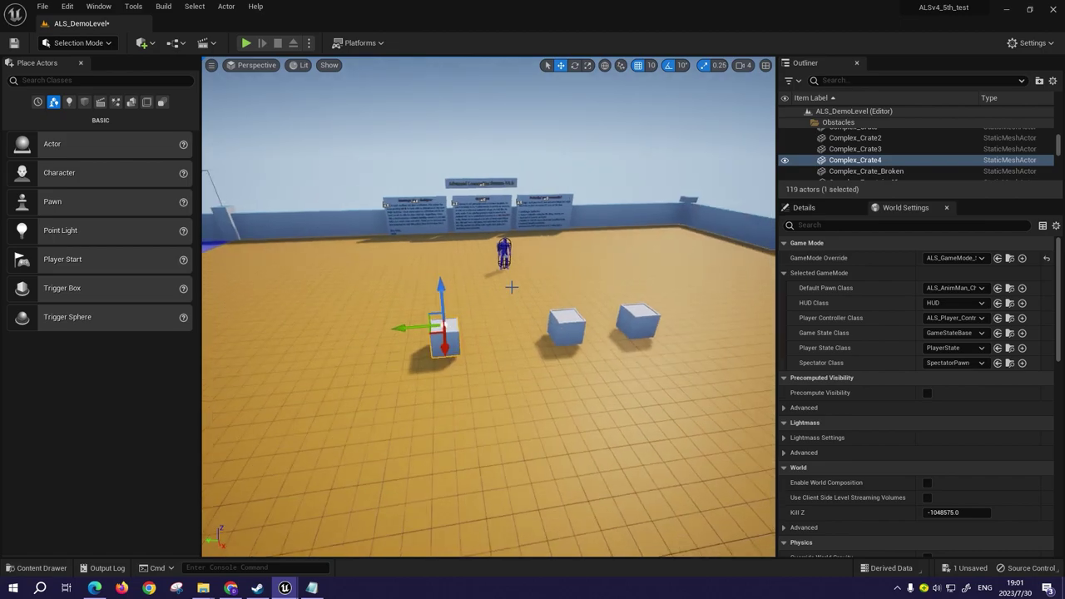
{"action": "key", "text": "alt+p"}
{"action": "key", "text": "w"}
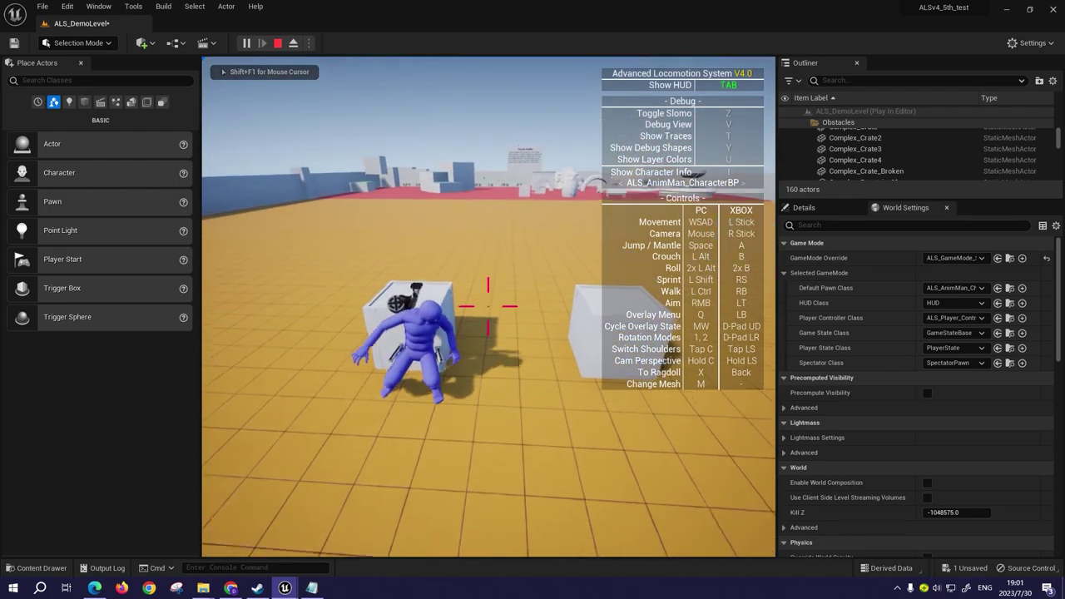
- Move the character into crouched cover between the crates, then stop play with Esc
{"action": "key", "text": "space"}
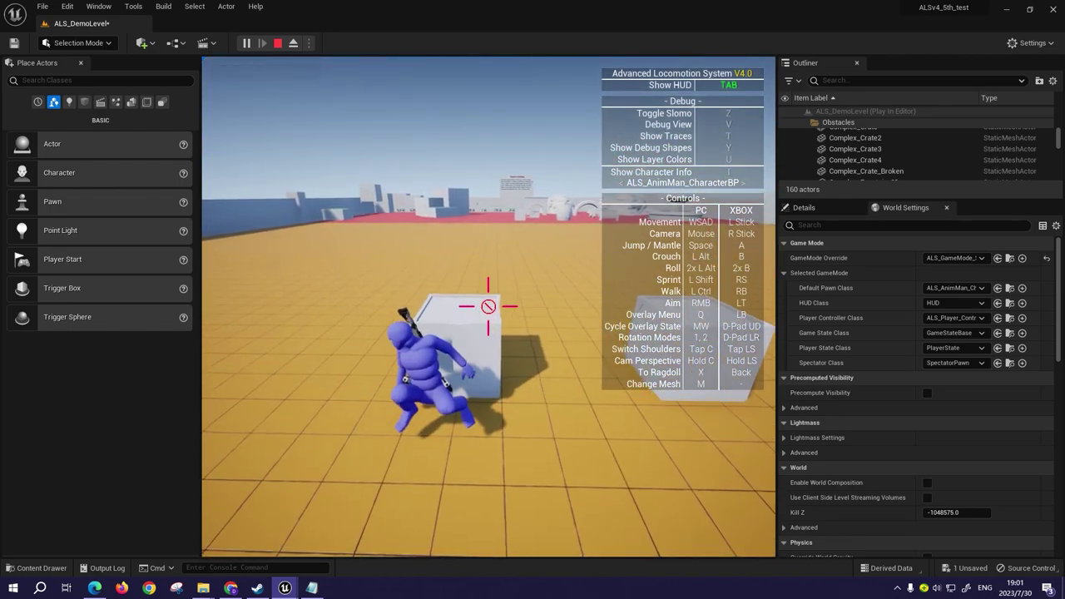
{"action": "key", "text": "s"}
{"action": "key", "text": "s"}
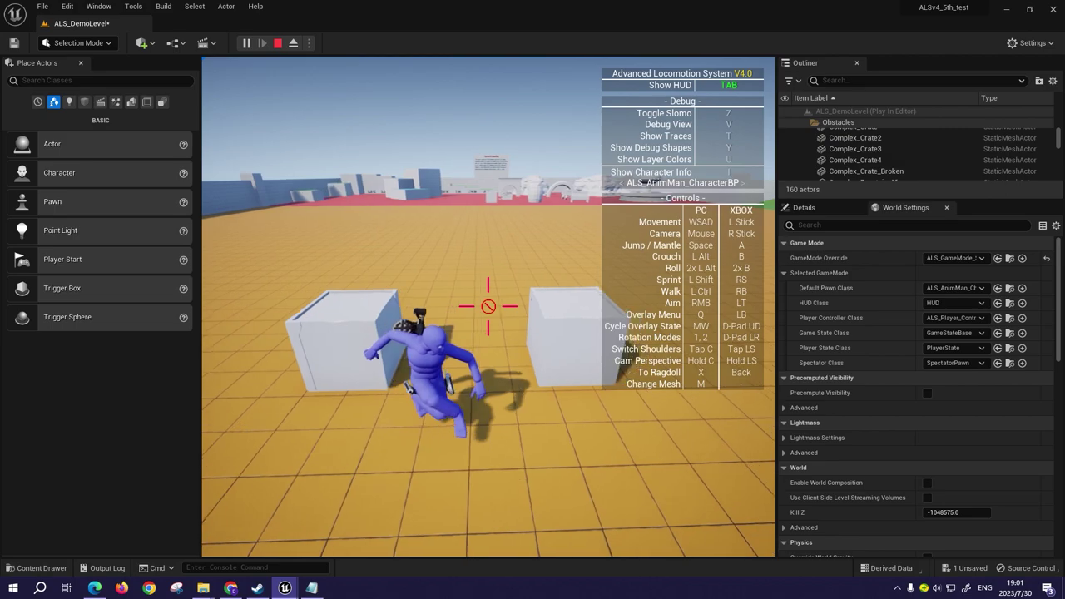
{"action": "key", "text": "d"}
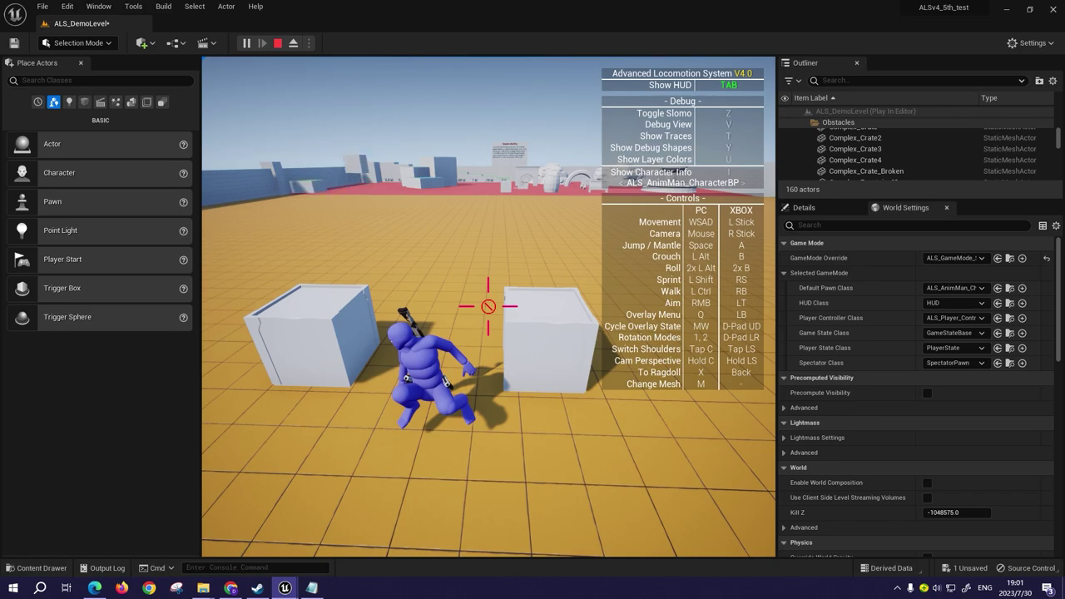
{"action": "key", "text": "Escape"}
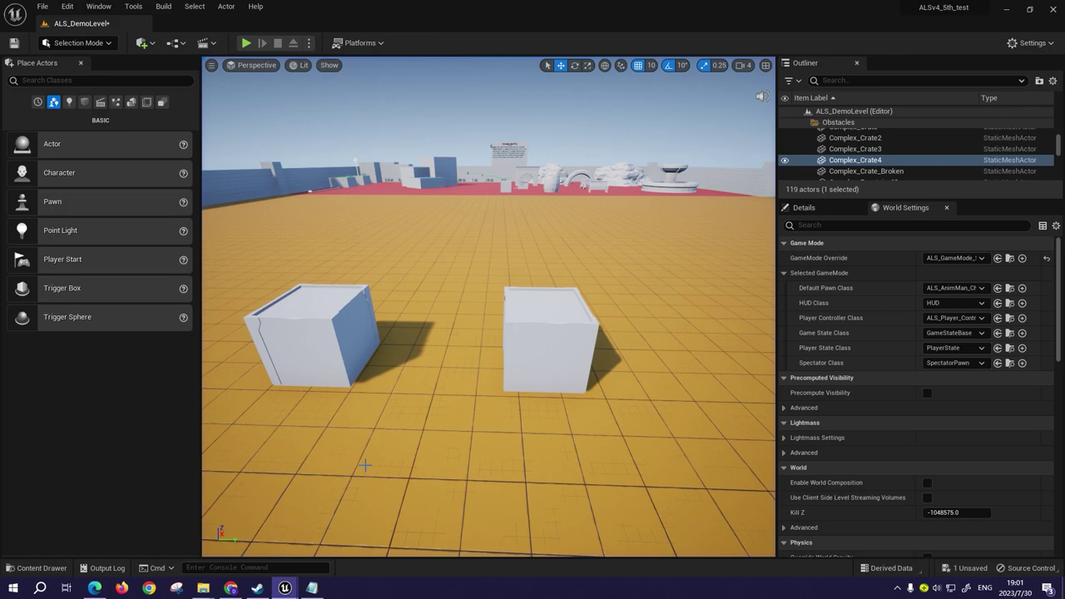
- Cut the exec wire from InputAxis MoveRight/Left to Player Movement Input, then save
{"action": "left_click", "coordinate": [384, 535]}
{"action": "scroll", "coordinate": [333, 224], "scroll_direction": "down", "scroll_amount": 5}
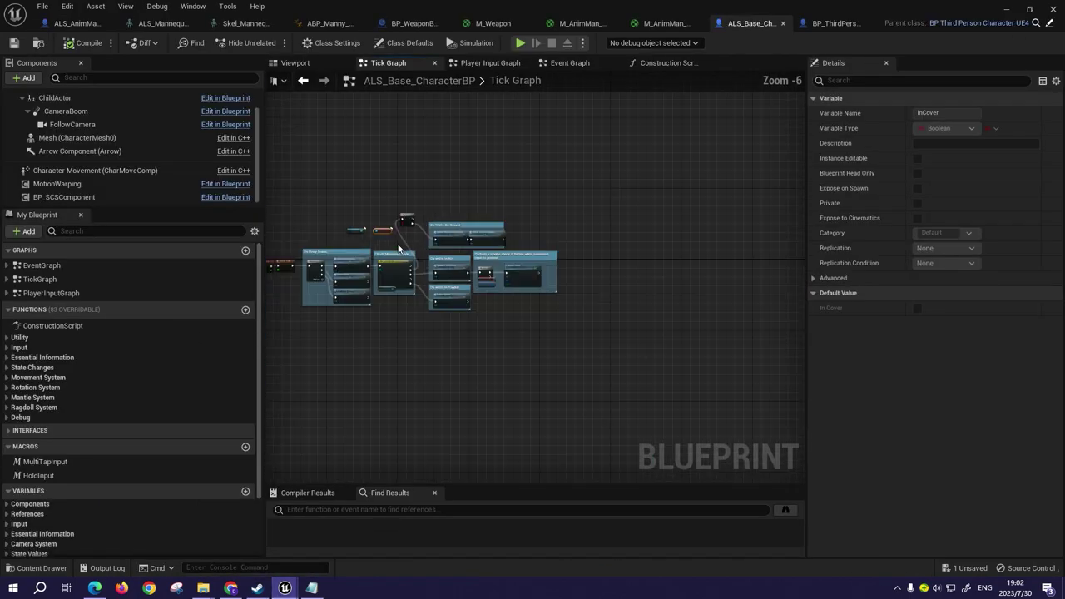
{"action": "right_click_drag", "start_coordinate": [333, 225], "coordinate": [378, 212]}
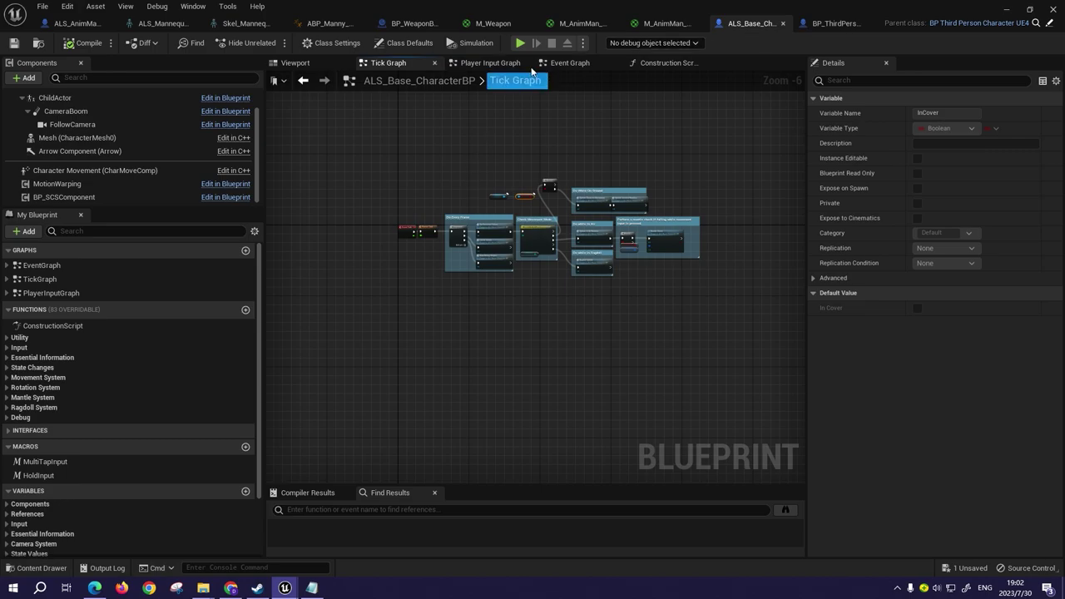
{"action": "left_click", "coordinate": [522, 64]}
{"action": "scroll", "coordinate": [560, 285], "scroll_direction": "up", "scroll_amount": 2}
{"action": "scroll", "coordinate": [537, 267], "scroll_direction": "up", "scroll_amount": 3}
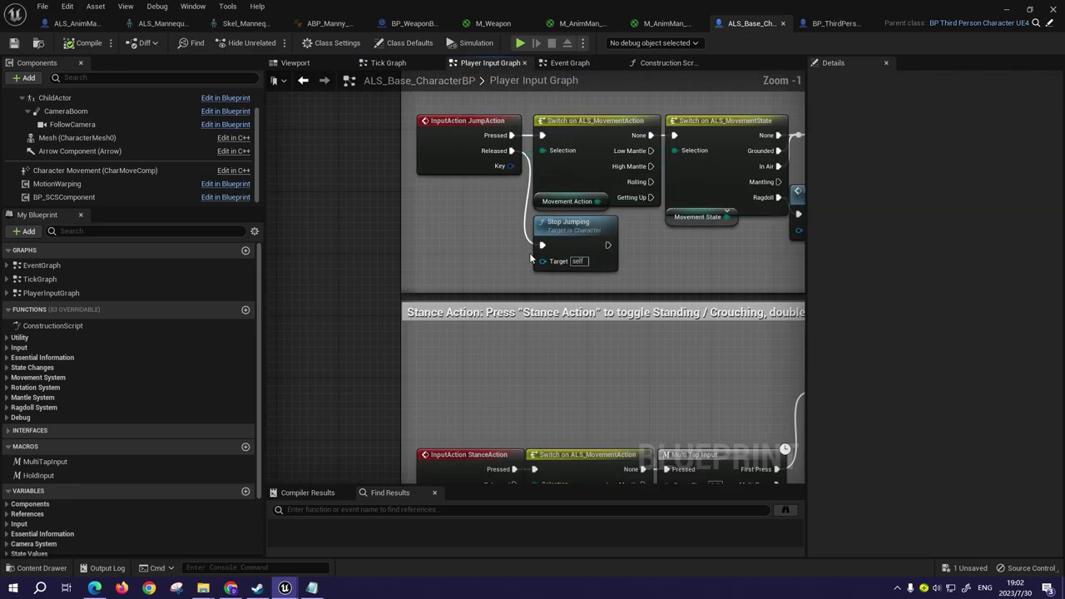
{"action": "mouse_move", "coordinate": [530, 259]}
{"action": "right_mouse_down"}
{"action": "mouse_move", "coordinate": [555, 252]}
{"action": "mouse_move", "coordinate": [546, 278]}
{"action": "right_mouse_up"}
{"action": "scroll", "coordinate": [555, 252], "scroll_direction": "up", "scroll_amount": 1}
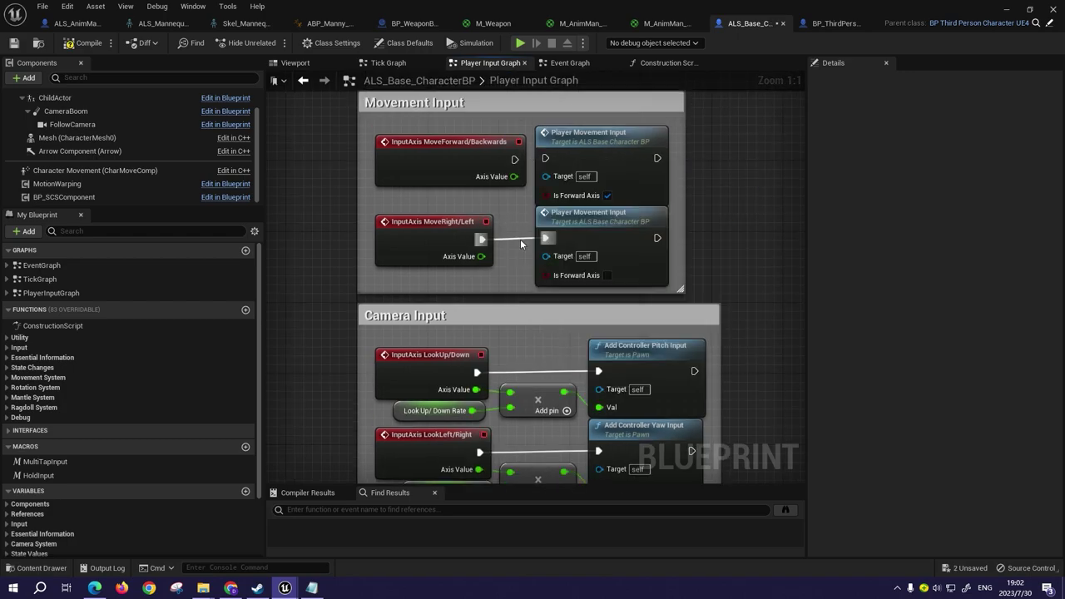
{"action": "left_click_drag", "start_coordinate": [520, 243], "coordinate": [517, 242], "text": "ctrl"}
{"action": "left_click", "coordinate": [490, 223]}
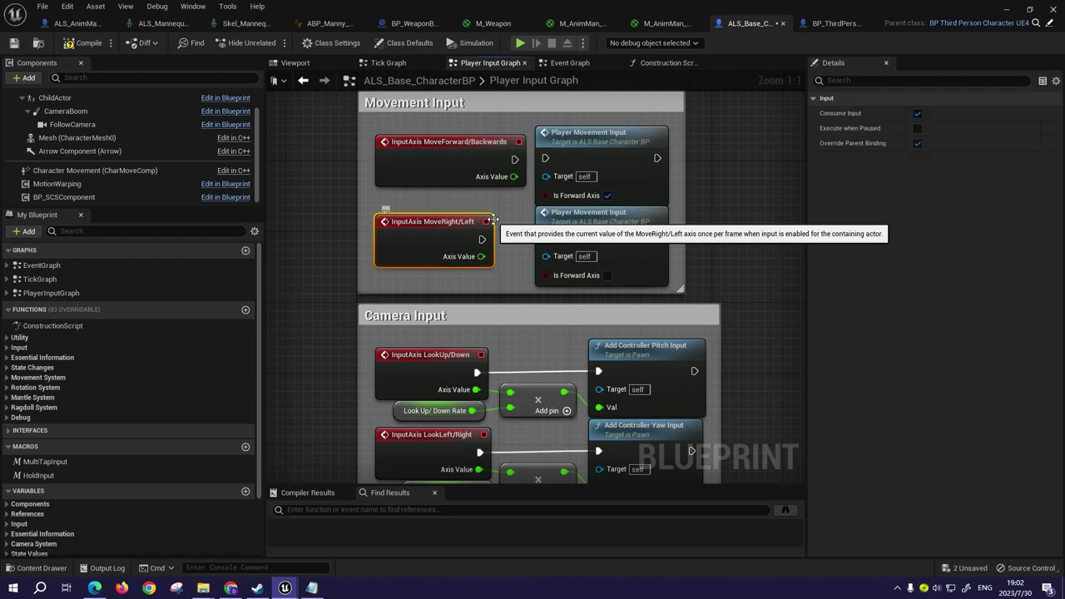
{"action": "left_click", "coordinate": [14, 44]}
- Play the level and crouch-walk the character around the crates into cover
{"action": "key", "text": "alt+p"}
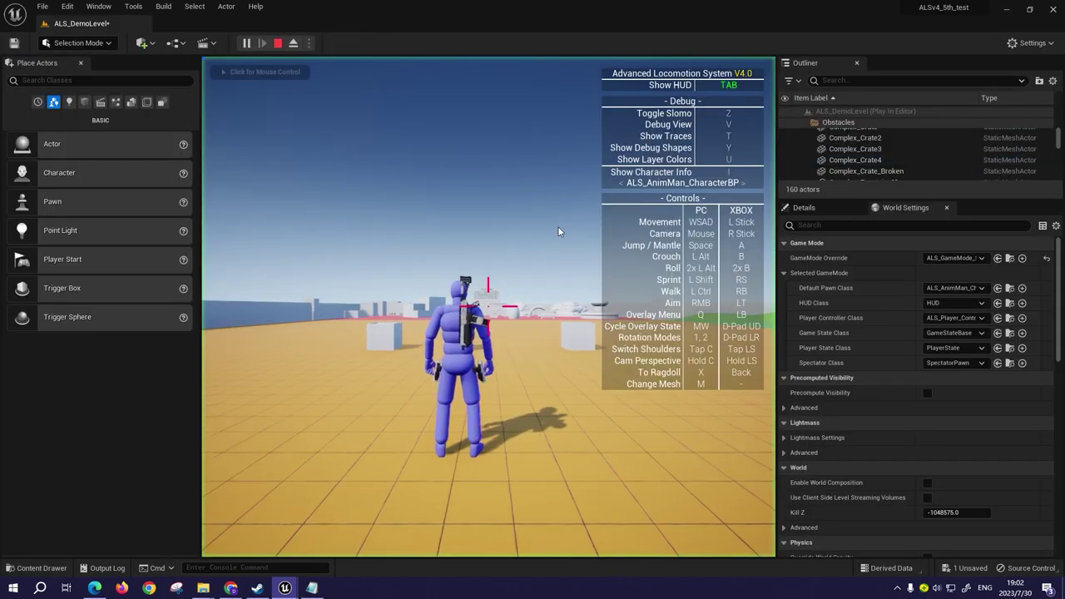
{"action": "key", "text": "w"}
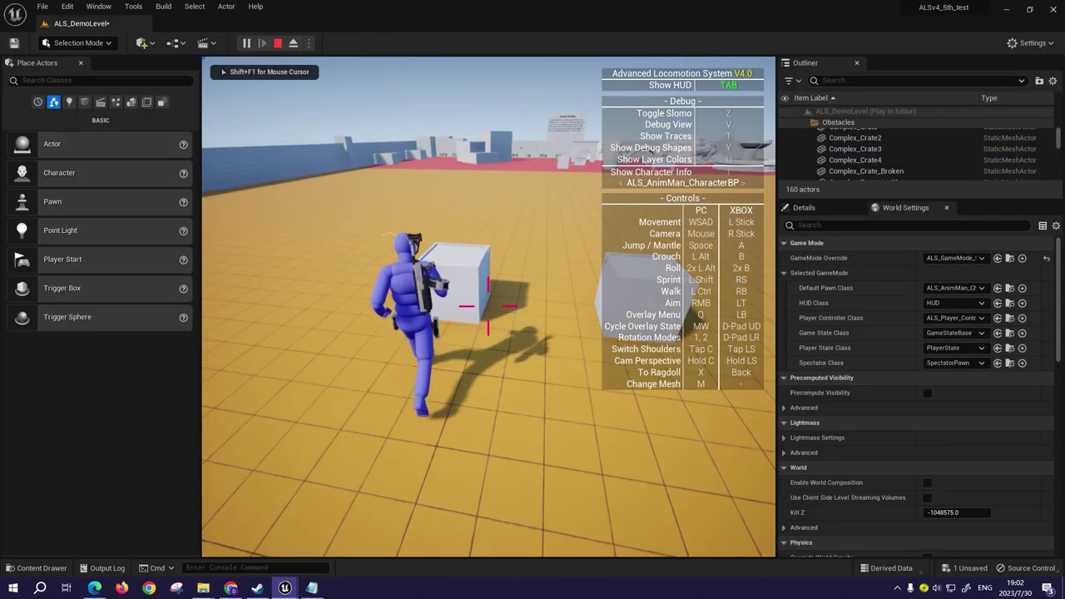
{"action": "key", "text": "alt"}
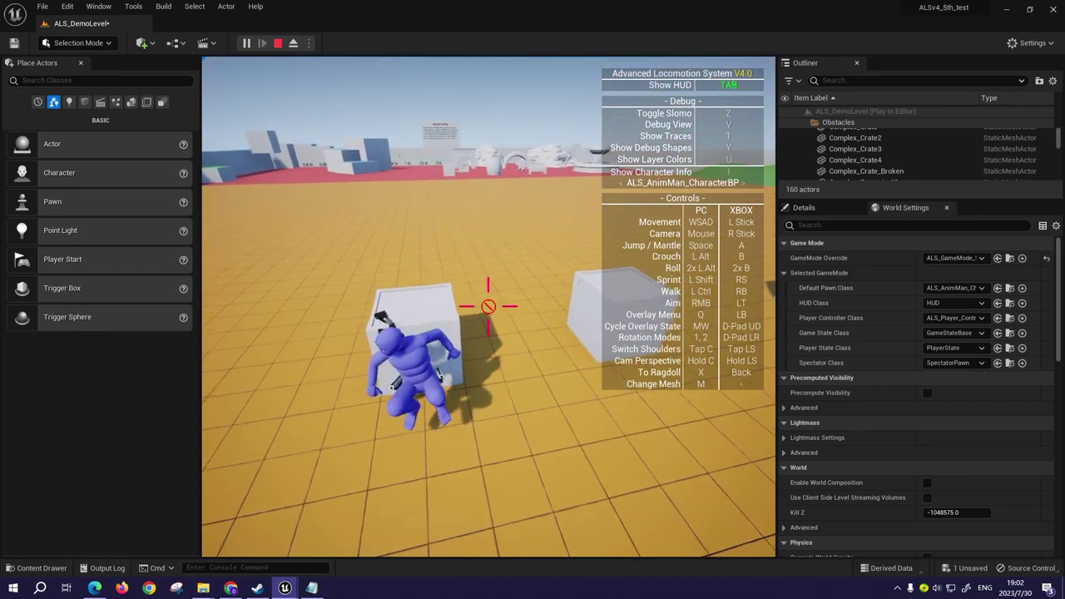
{"action": "key", "text": "w"}
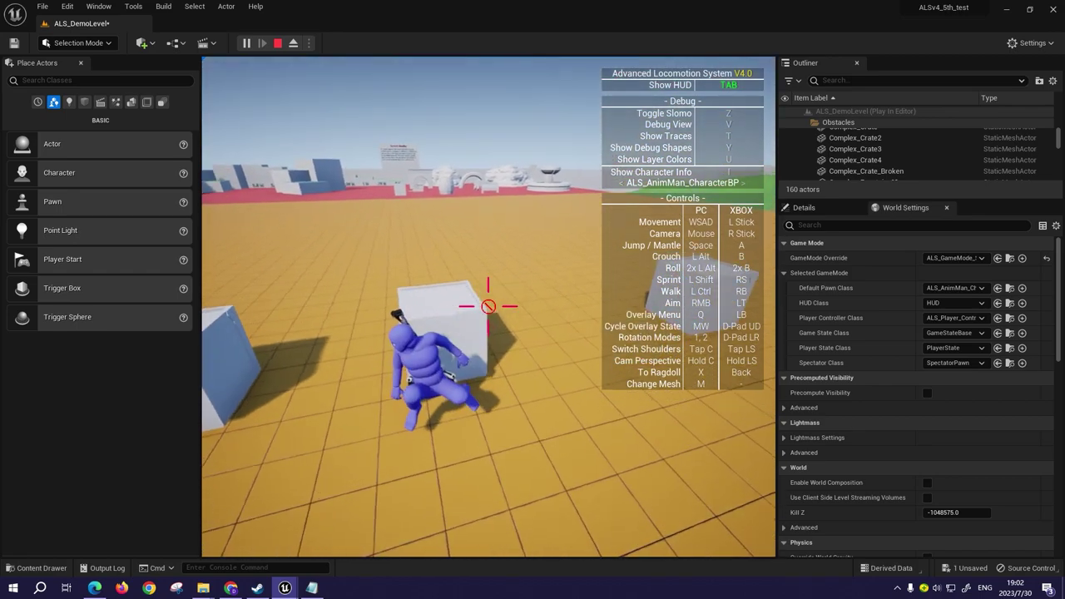
{"action": "key", "text": "ctrl"}
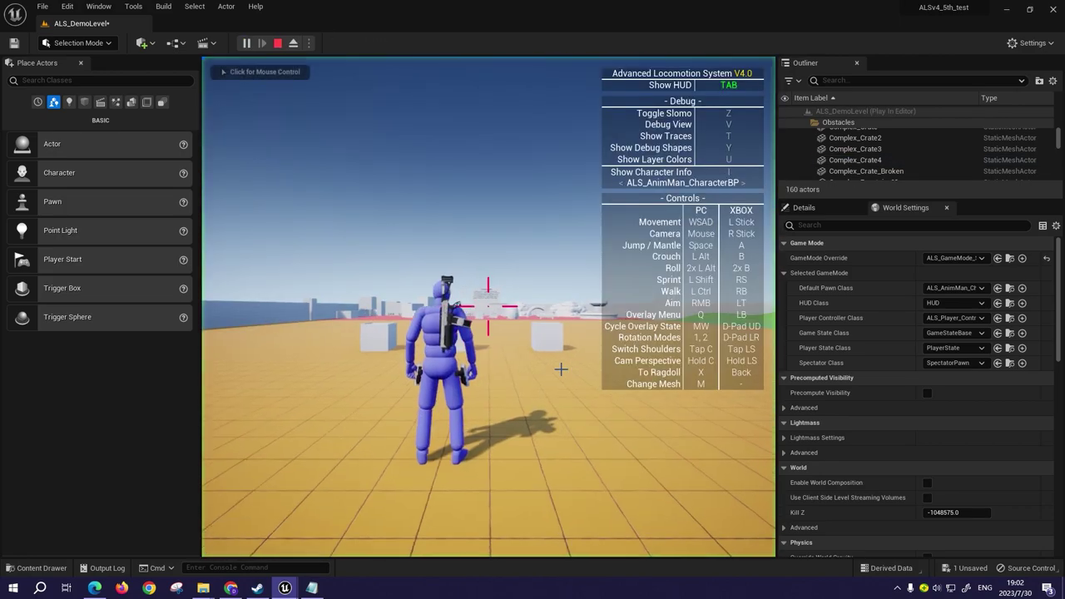
{"action": "left_click", "coordinate": [561, 368]}
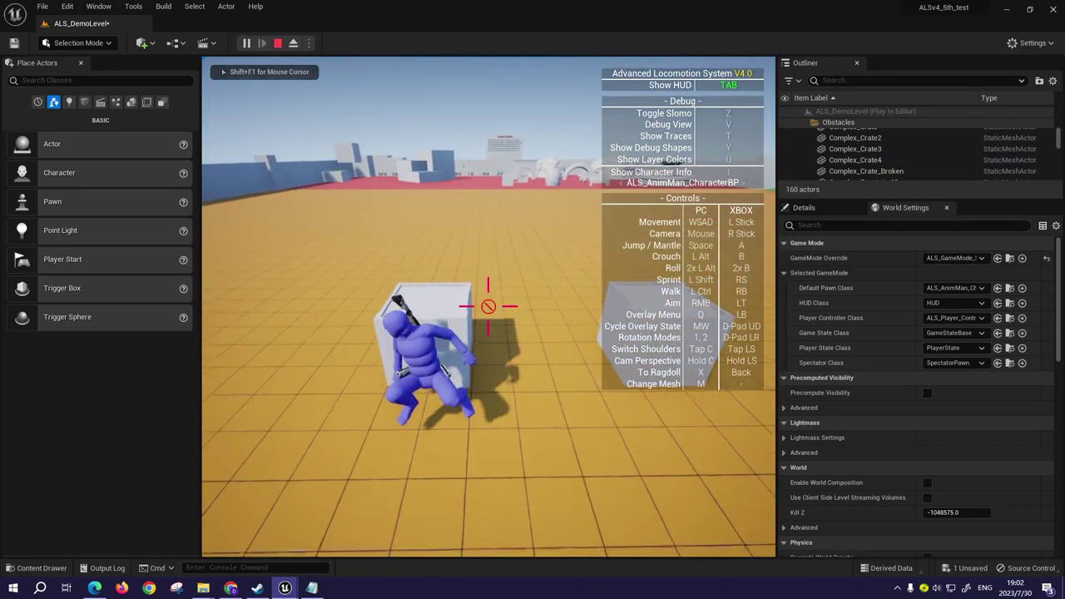
{"action": "key", "text": "w"}
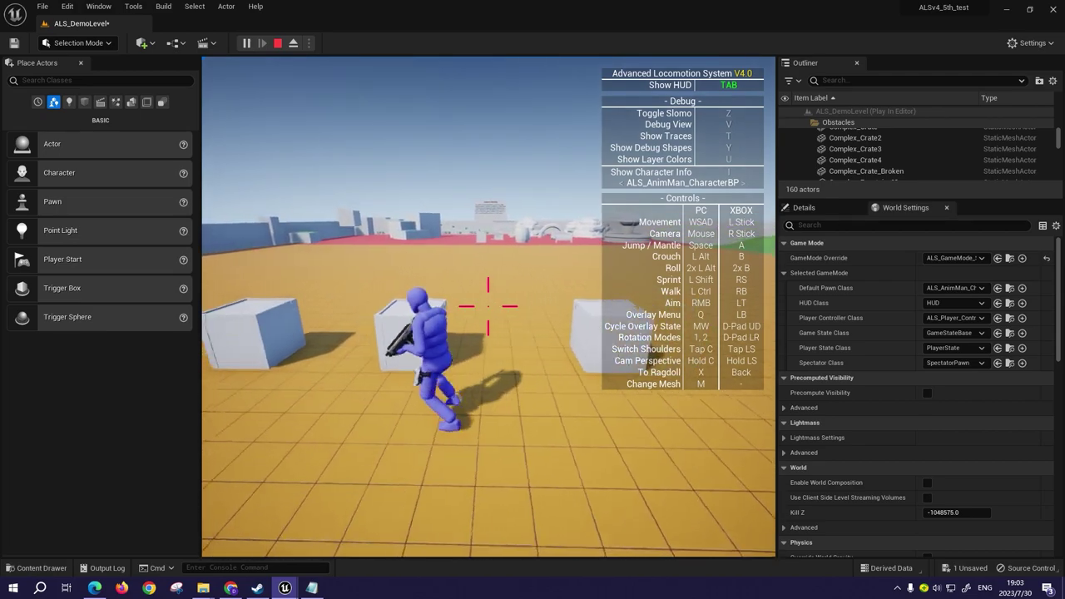
- Walk the character to the crate and crouch into cover beside it
{"action": "key", "text": "alt"}
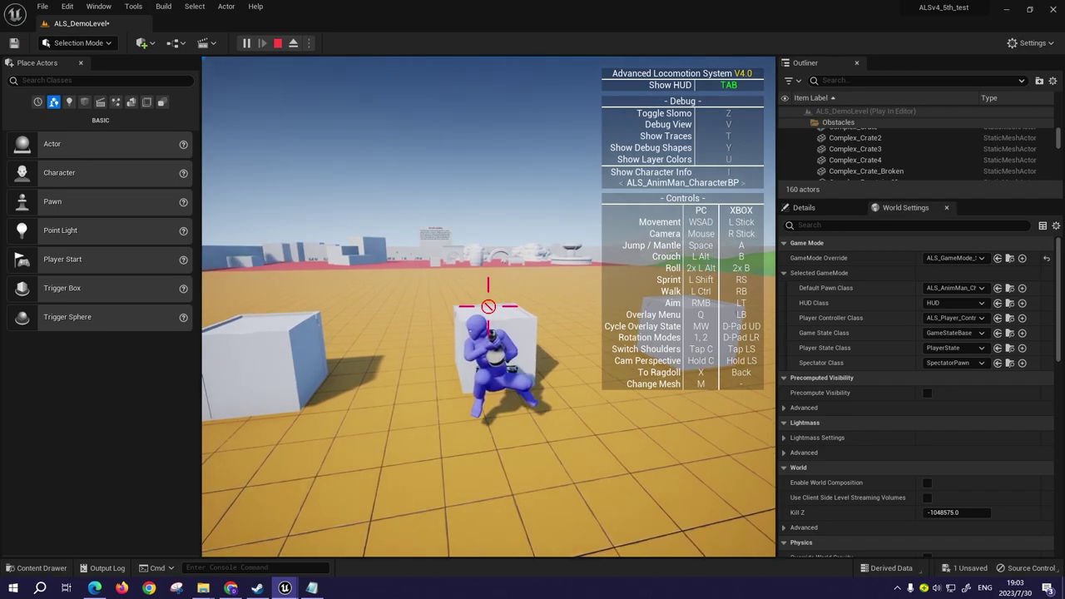
{"action": "key", "text": "d"}
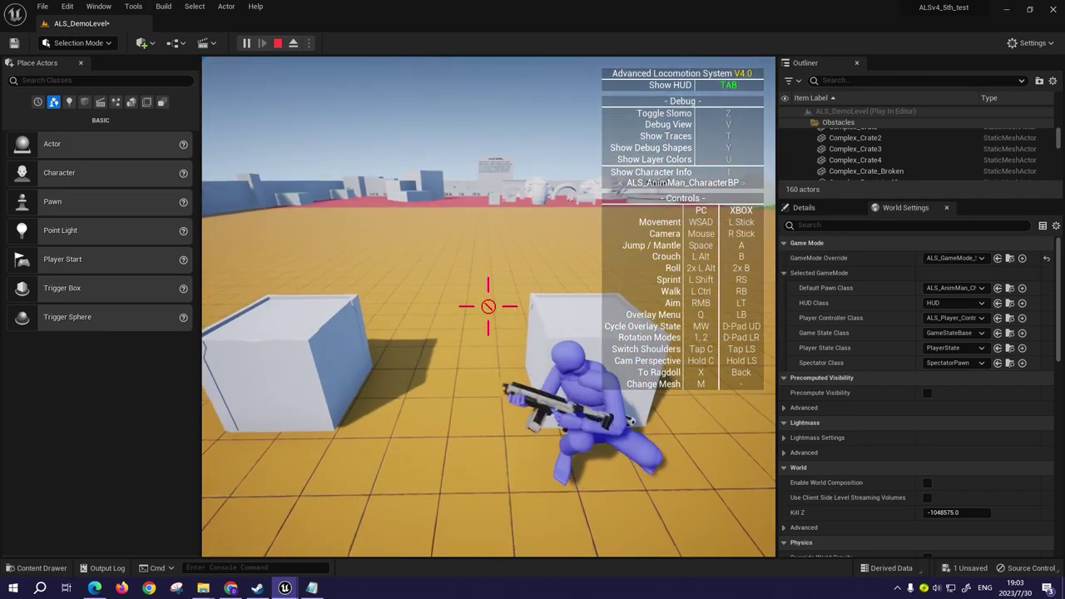
{"action": "key", "text": "alt"}
{"action": "key", "text": "alt"}
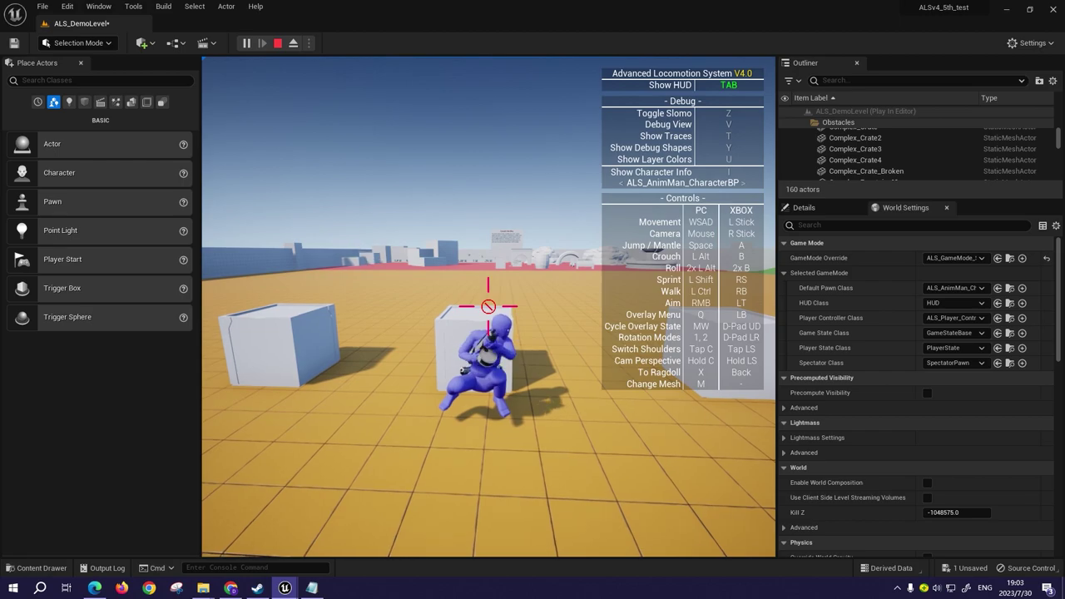
{"action": "key", "text": "a"}
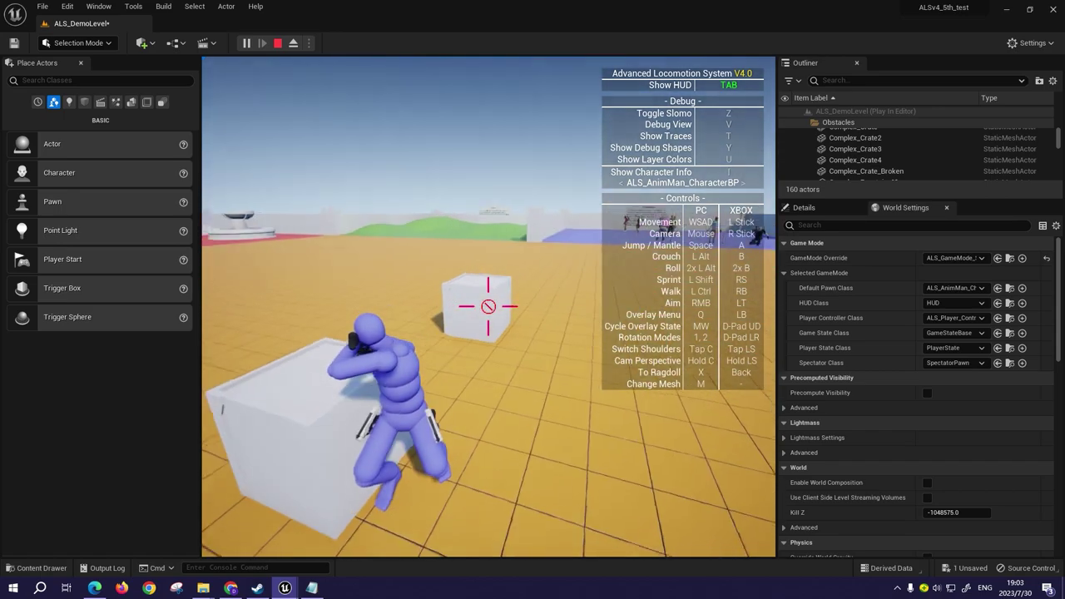
- Regain control of the character and cycle the overlay state to the rifle
{"action": "scroll", "coordinate": [488, 306], "scroll_direction": "down", "scroll_amount": 1}
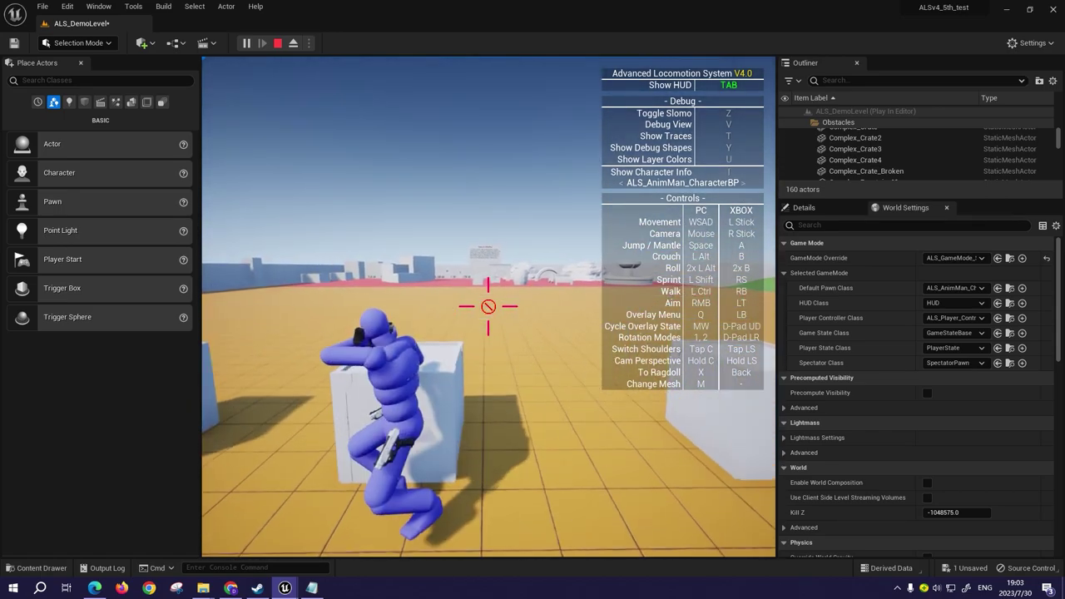
{"action": "scroll", "coordinate": [488, 306], "scroll_direction": "down", "scroll_amount": 1}
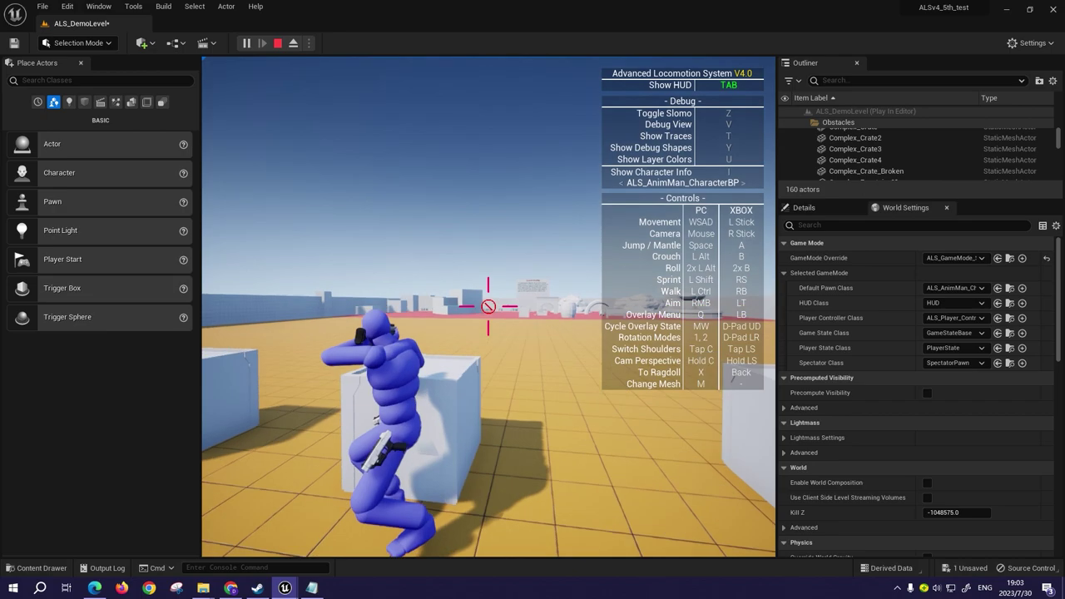
{"action": "left_click", "coordinate": [546, 386]}
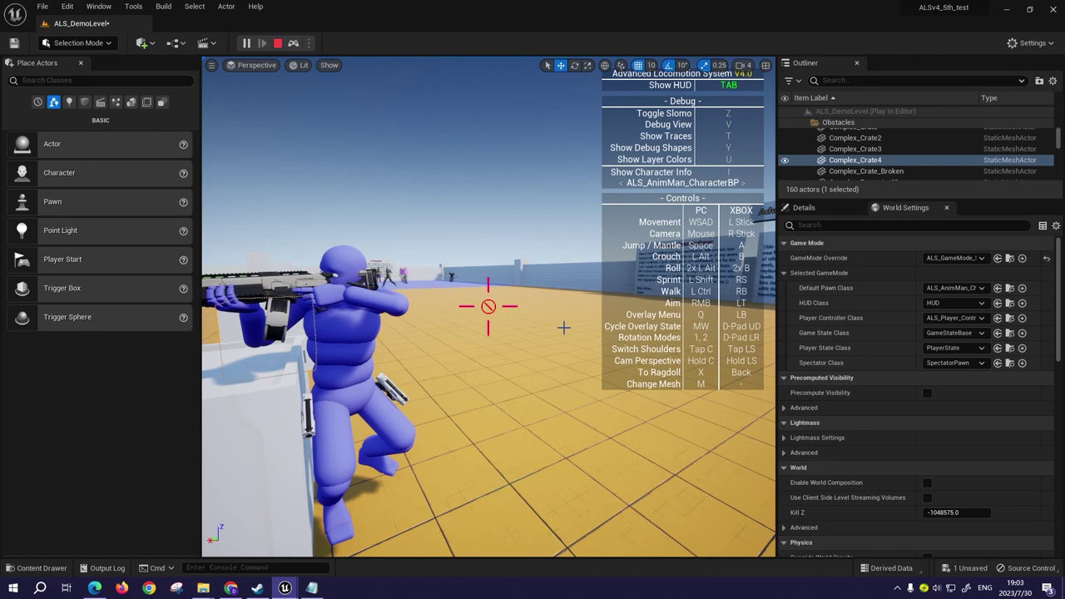
{"action": "key", "text": "F8"}
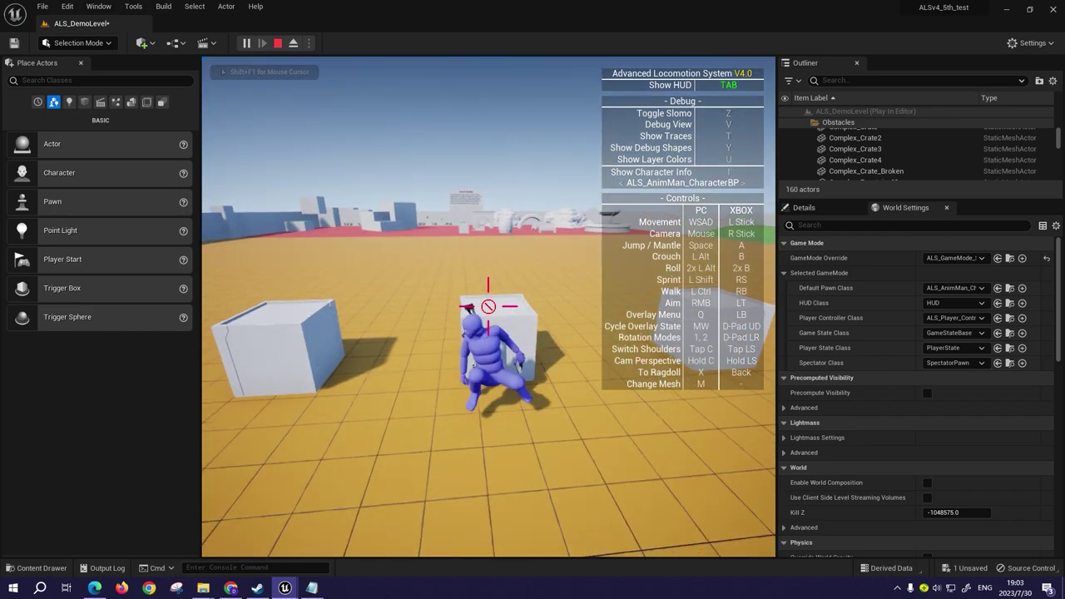
{"action": "scroll", "coordinate": [488, 306], "scroll_direction": "down", "scroll_amount": 1}
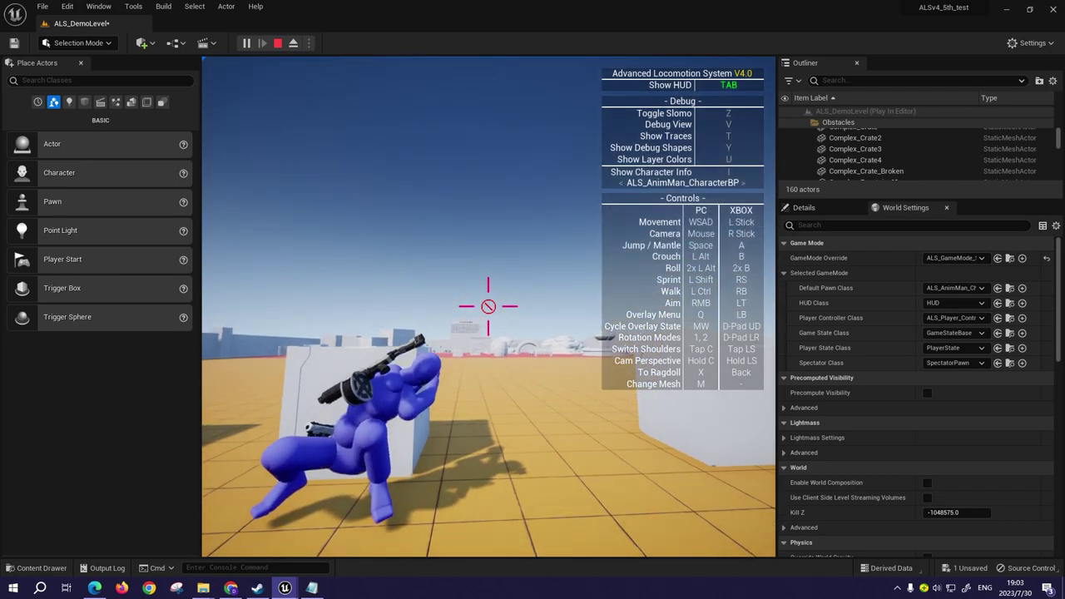
{"action": "scroll", "coordinate": [488, 306], "scroll_direction": "down", "scroll_amount": 1}
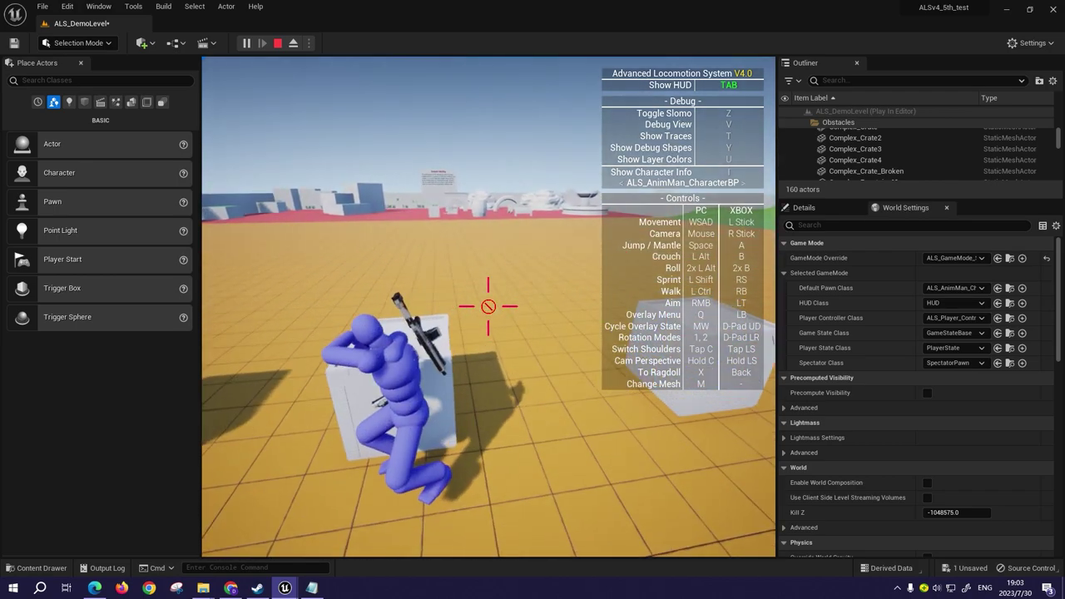
{"action": "scroll", "coordinate": [488, 306], "scroll_direction": "down", "scroll_amount": 1}
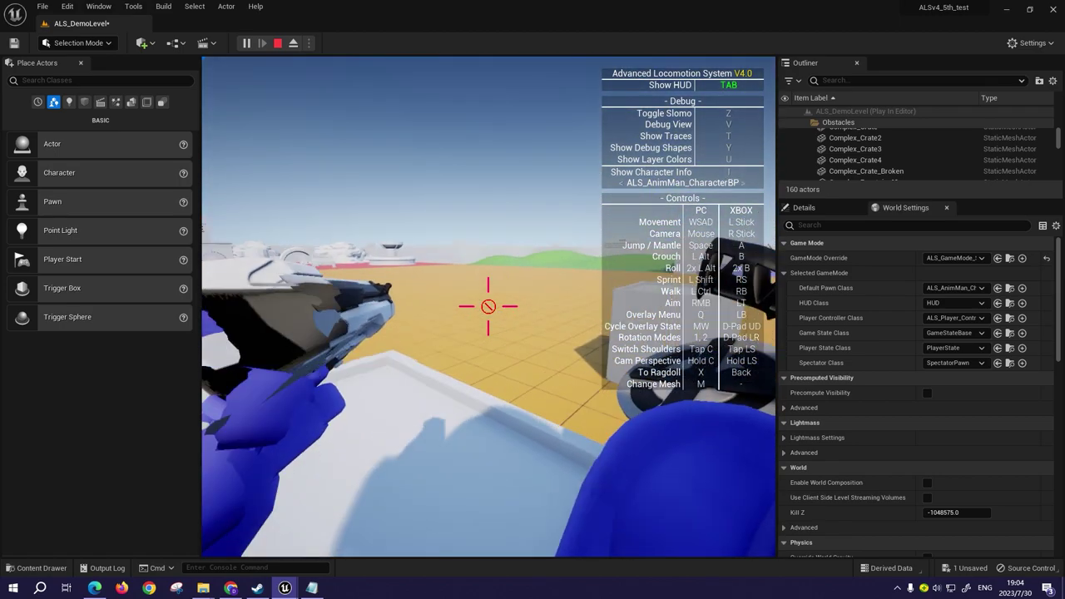
- Ragdoll the character with X and recover twice, then return to third-person camera
{"action": "key", "text": "x"}
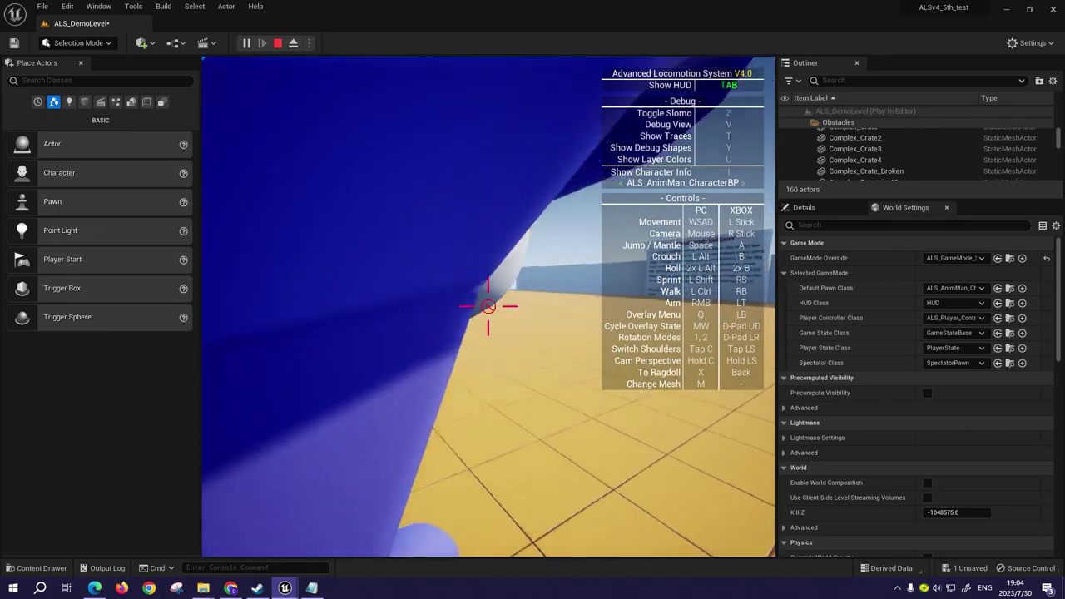
{"action": "key", "text": "x"}
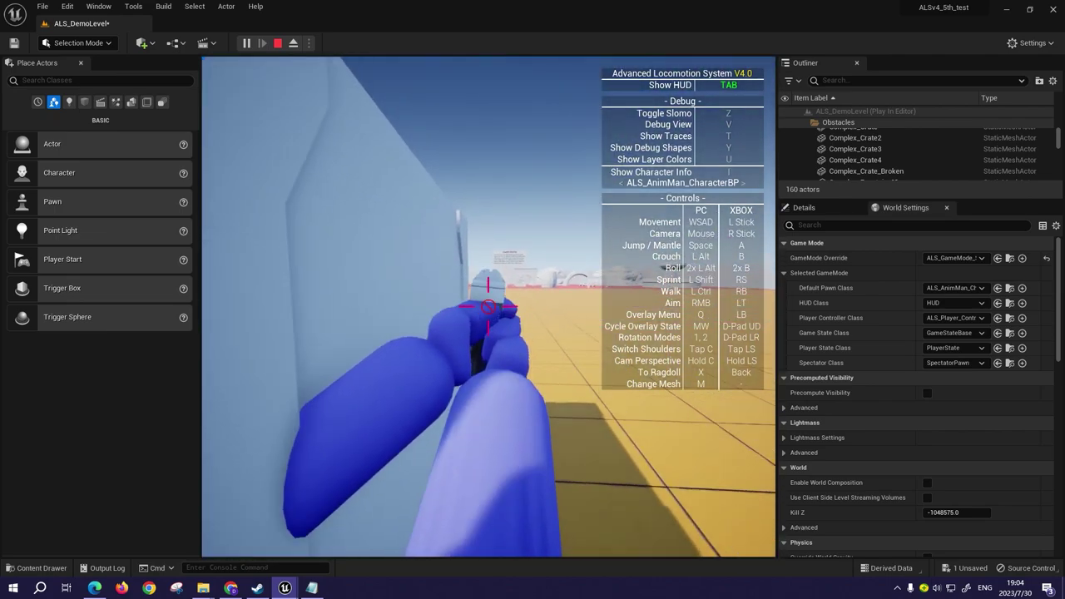
{"action": "key", "text": "x"}
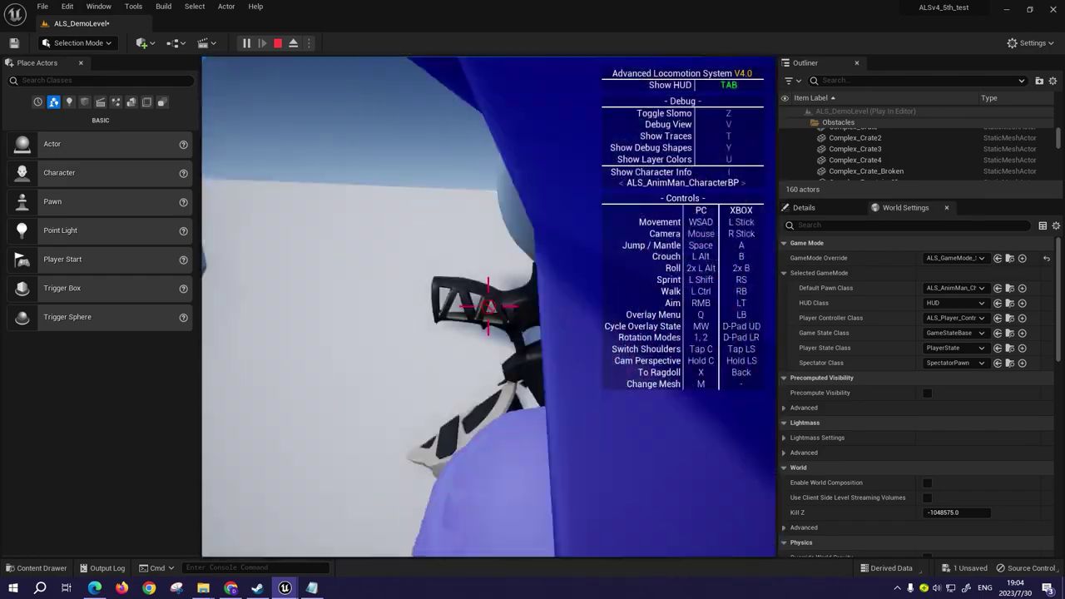
{"action": "key", "text": "x"}
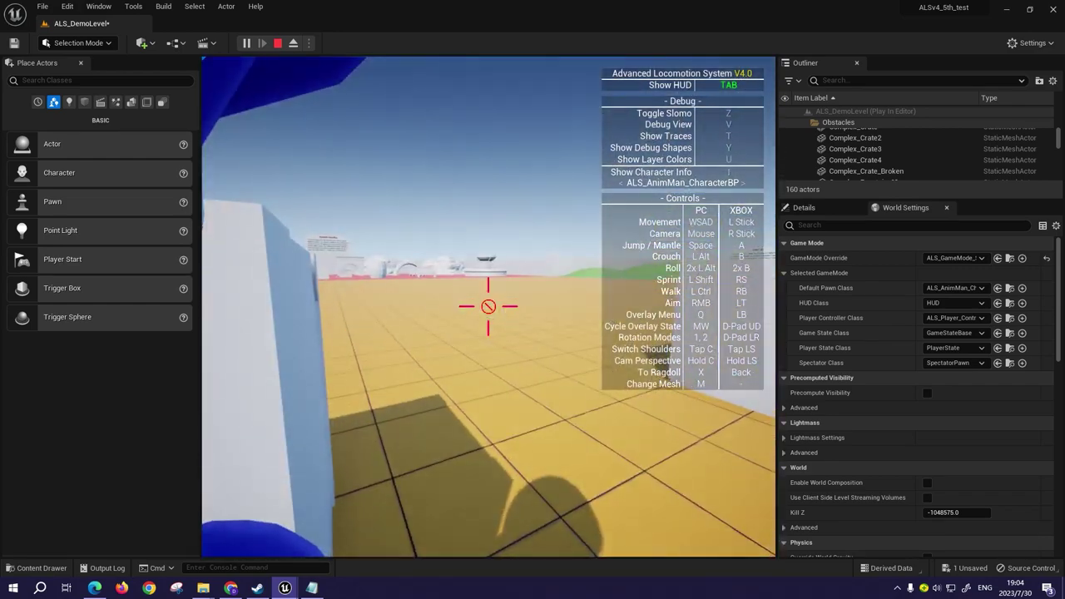
{"action": "key", "text": "c"}
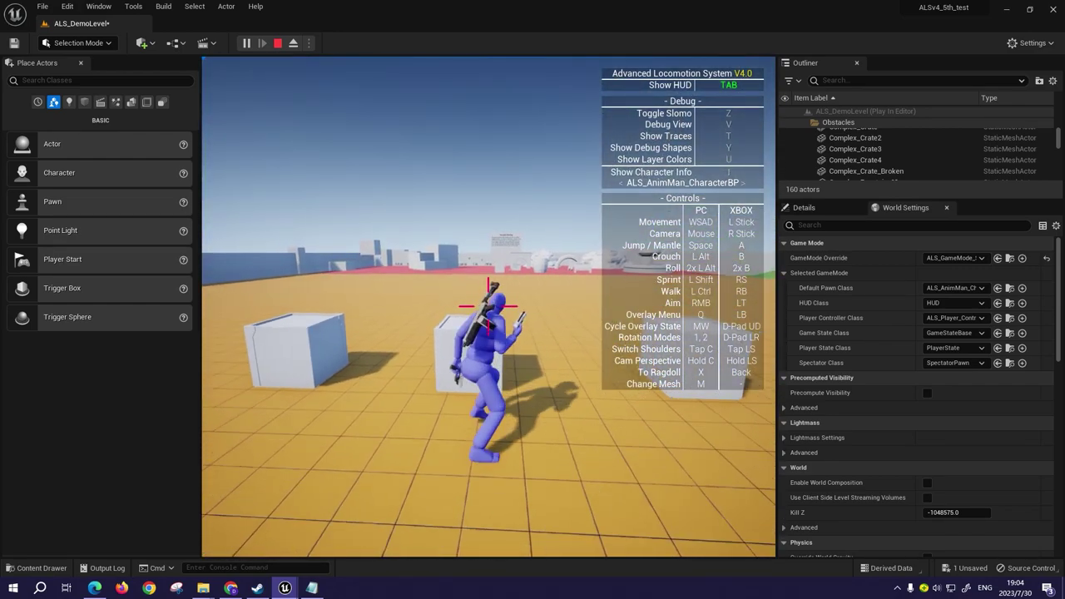
- Run the character around, stop the play session, and show SCS/Blueprints in the Content Drawer
{"action": "key", "text": "c"}
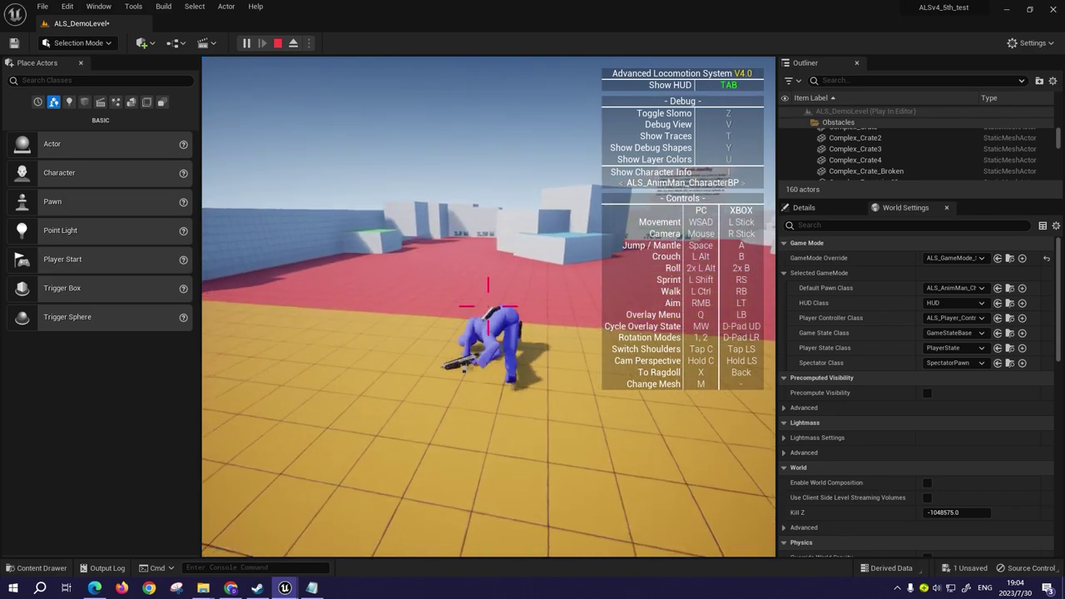
{"action": "key", "text": "w"}
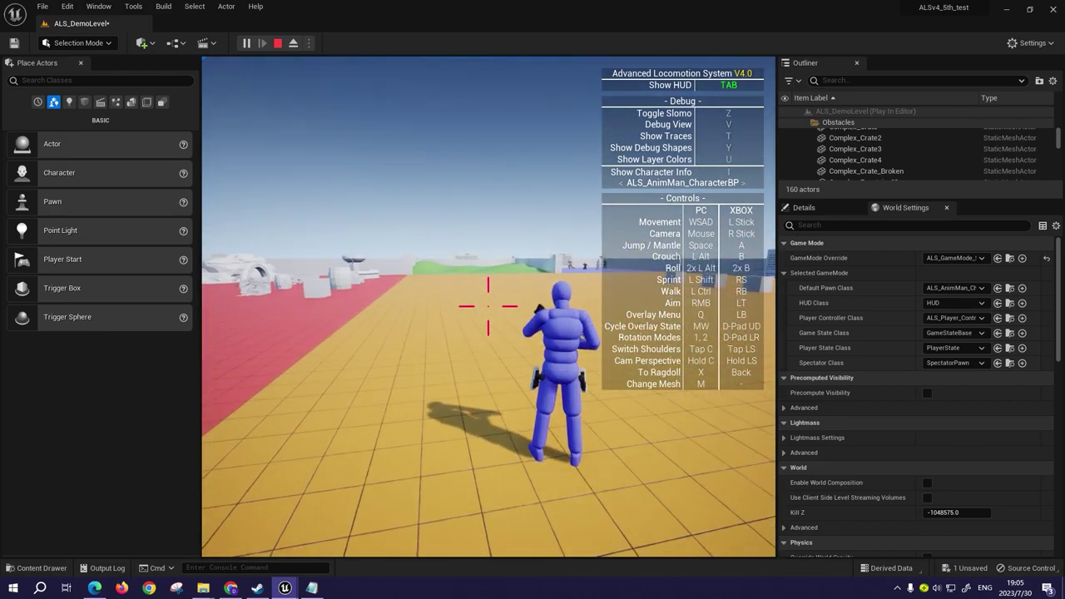
{"action": "key", "text": "Escape"}
{"action": "key", "text": "ctrl+space"}
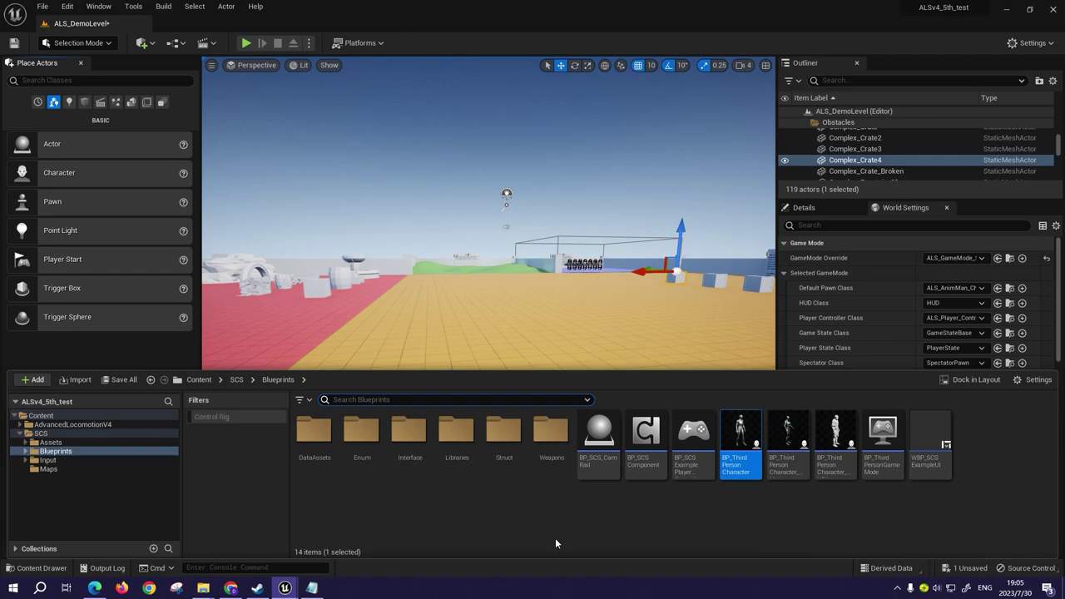
- Open BP_SCSComponent and go to its Event Graph
{"action": "double_click", "coordinate": [647, 437]}
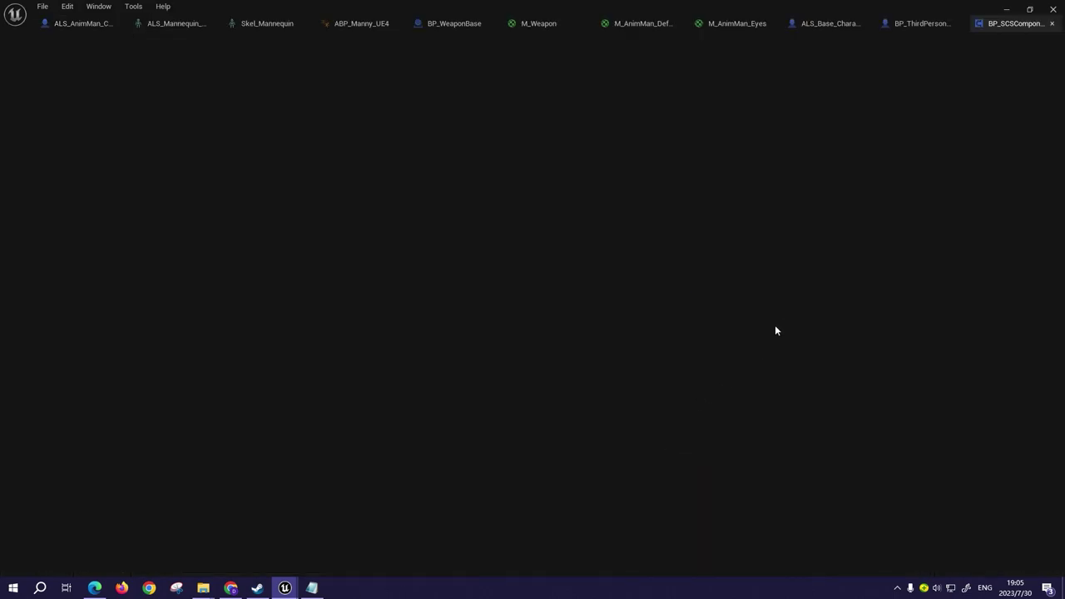
{"action": "scroll", "coordinate": [659, 356], "scroll_direction": "down", "scroll_amount": 3}
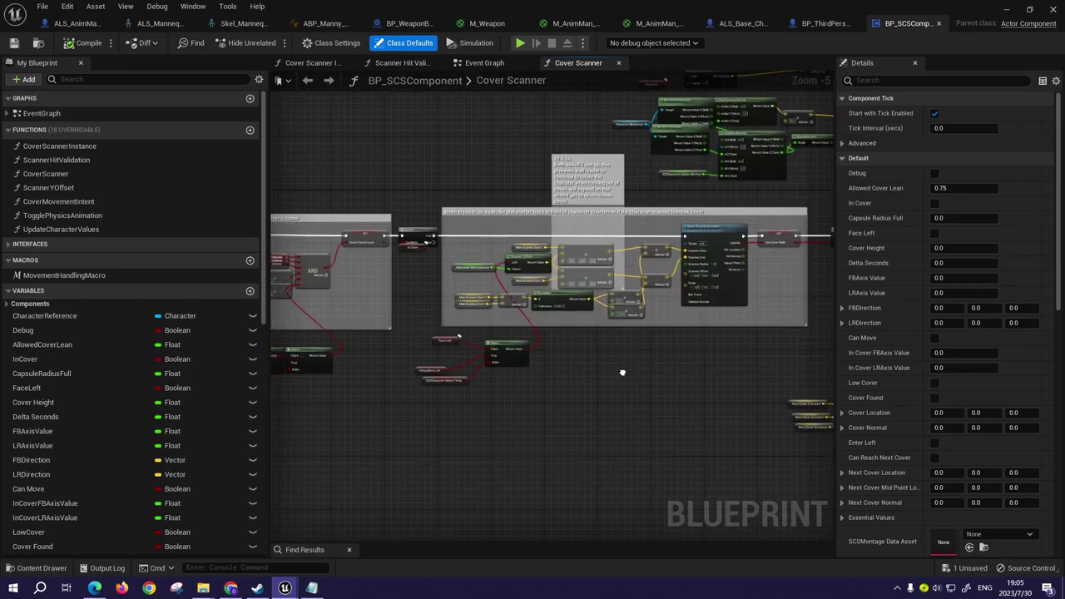
{"action": "scroll", "coordinate": [623, 372], "scroll_direction": "down", "scroll_amount": 2}
{"action": "scroll", "coordinate": [745, 284], "scroll_direction": "down", "scroll_amount": 2}
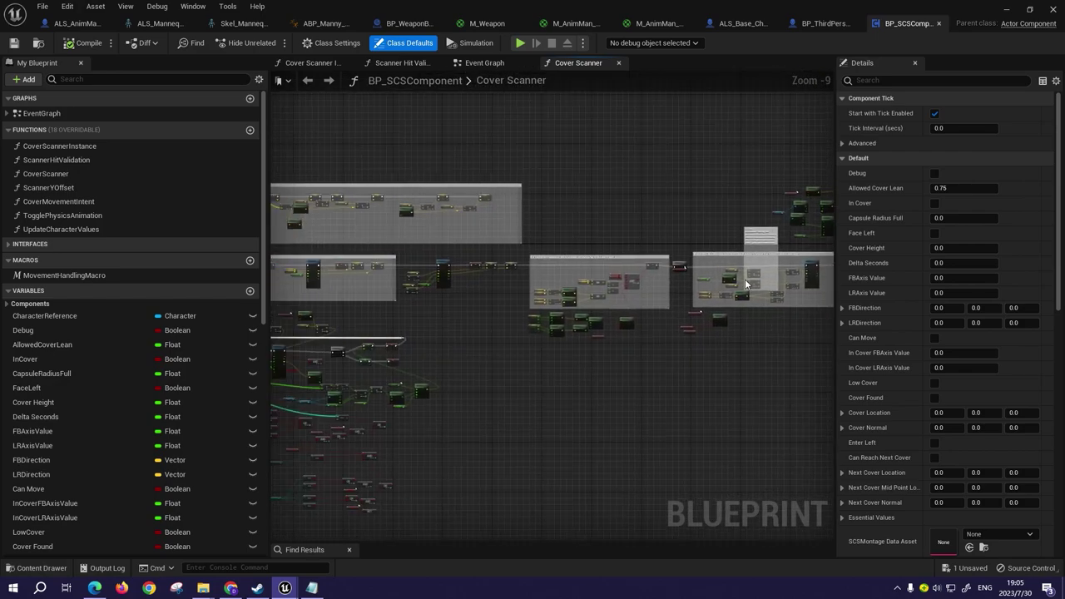
{"action": "left_click", "coordinate": [496, 66]}
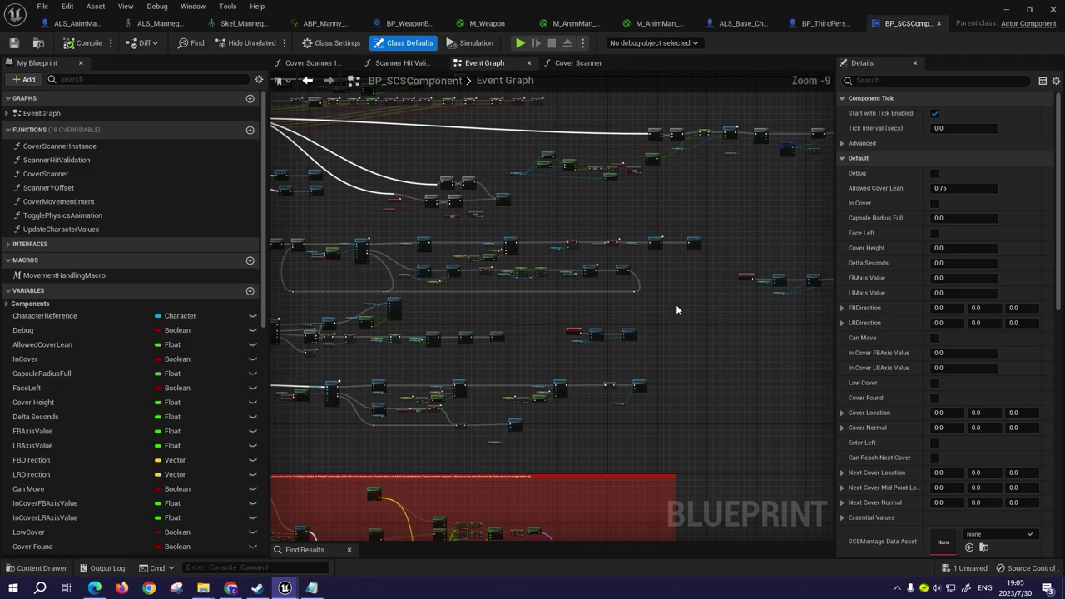
- Uncheck Use Controller Rotation Yaw on the exit-cover SET node and compile
{"action": "scroll", "coordinate": [375, 315], "scroll_direction": "up", "scroll_amount": 2}
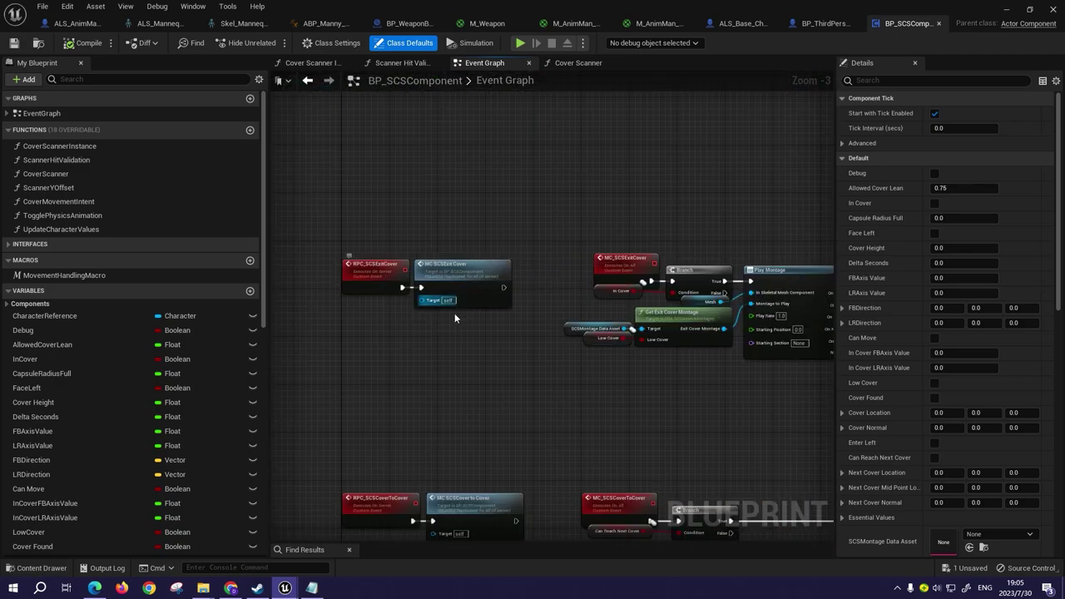
{"action": "right_click_drag", "start_coordinate": [676, 379], "coordinate": [532, 349]}
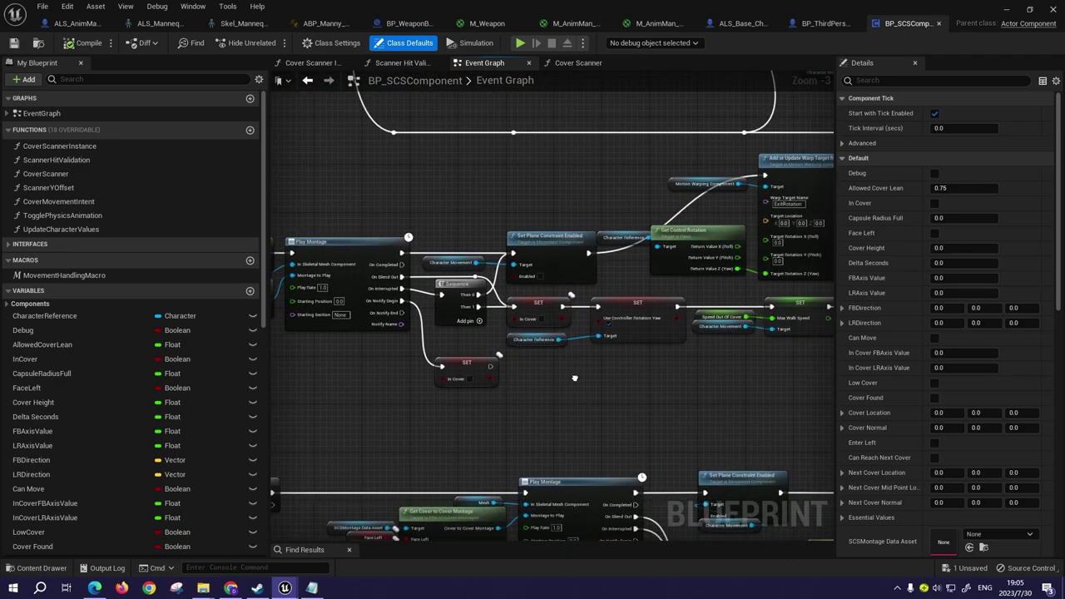
{"action": "right_click_drag", "start_coordinate": [732, 378], "coordinate": [574, 352]}
{"action": "right_click_drag", "start_coordinate": [730, 356], "coordinate": [441, 341]}
{"action": "scroll", "coordinate": [504, 262], "scroll_direction": "up", "scroll_amount": 2}
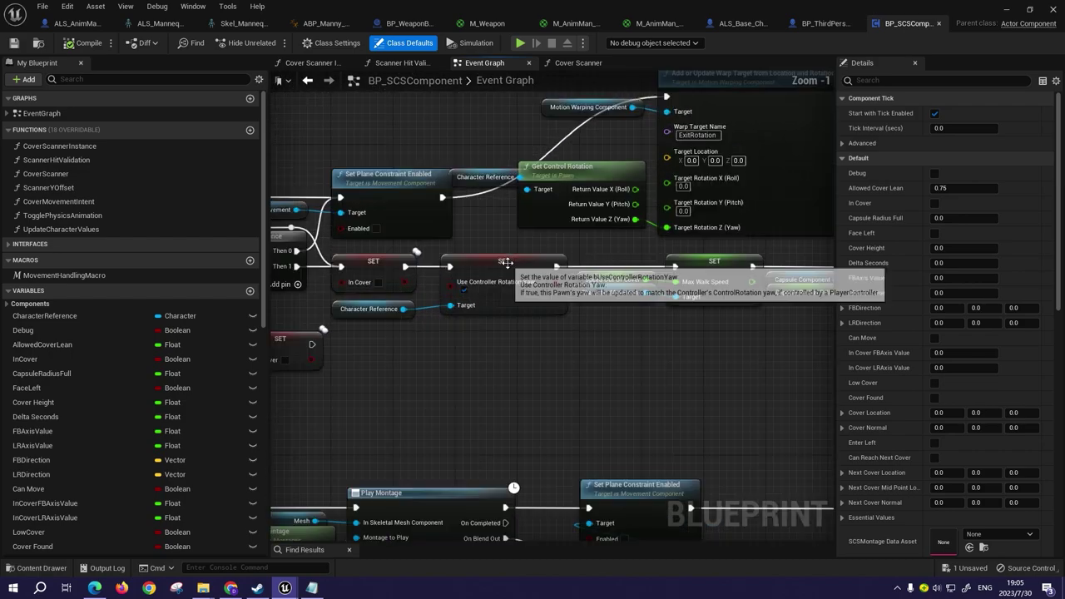
{"action": "scroll", "coordinate": [505, 262], "scroll_direction": "up", "scroll_amount": 1}
{"action": "left_click", "coordinate": [500, 268]}
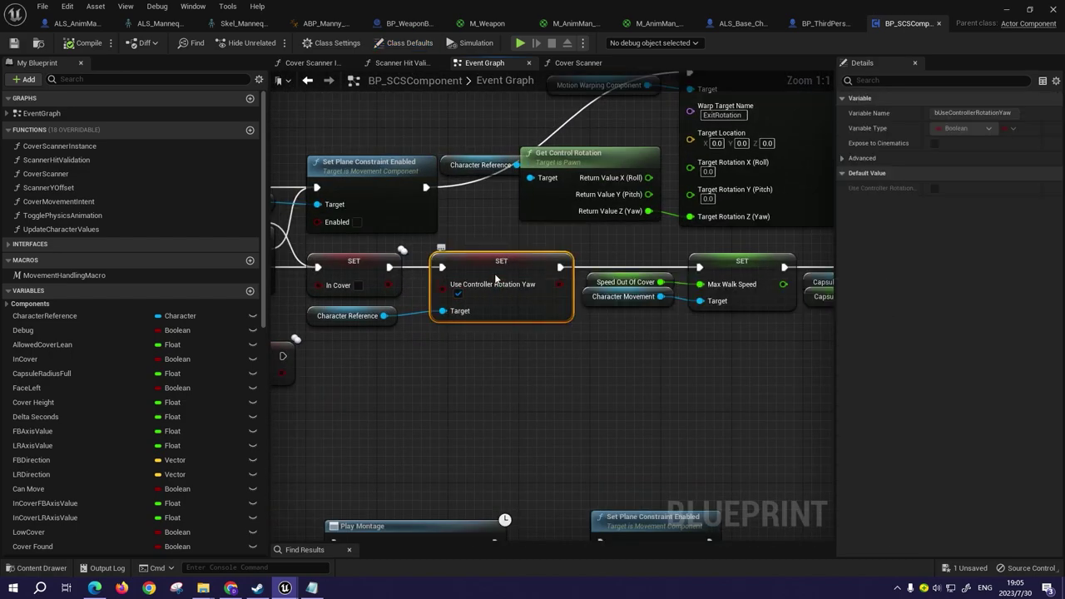
{"action": "scroll", "coordinate": [497, 279], "scroll_direction": "down", "scroll_amount": 3}
{"action": "mouse_move", "coordinate": [496, 279]}
{"action": "right_mouse_down"}
{"action": "mouse_move", "coordinate": [706, 277]}
{"action": "mouse_move", "coordinate": [562, 280]}
{"action": "right_mouse_up"}
{"action": "scroll", "coordinate": [706, 277], "scroll_direction": "up", "scroll_amount": 3}
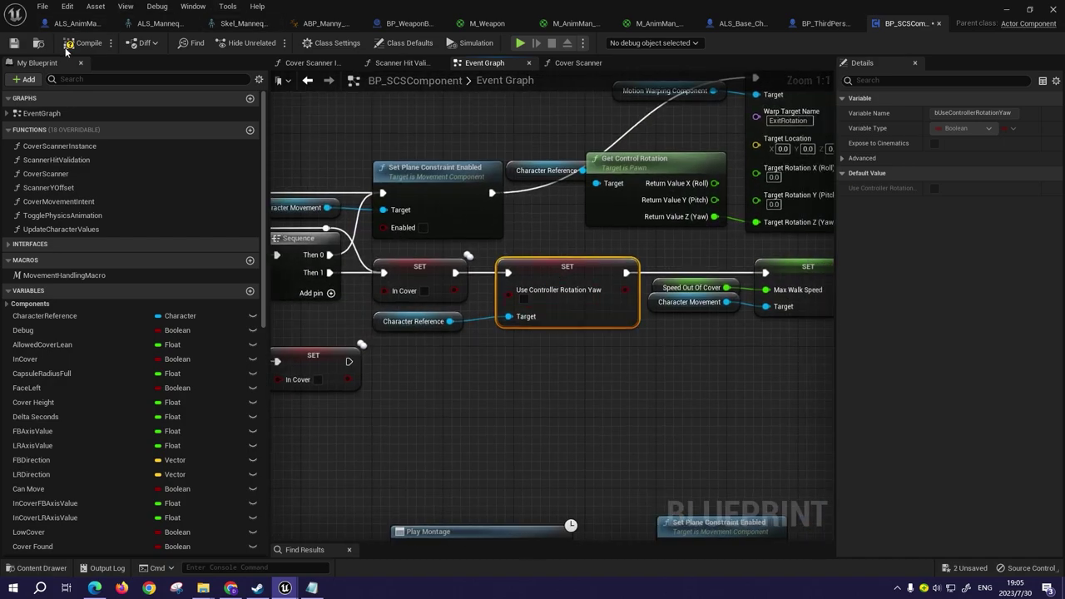
- Start a play test and mantle the character onto the white box
{"action": "left_click", "coordinate": [12, 43]}
{"action": "key", "text": "alt+p"}
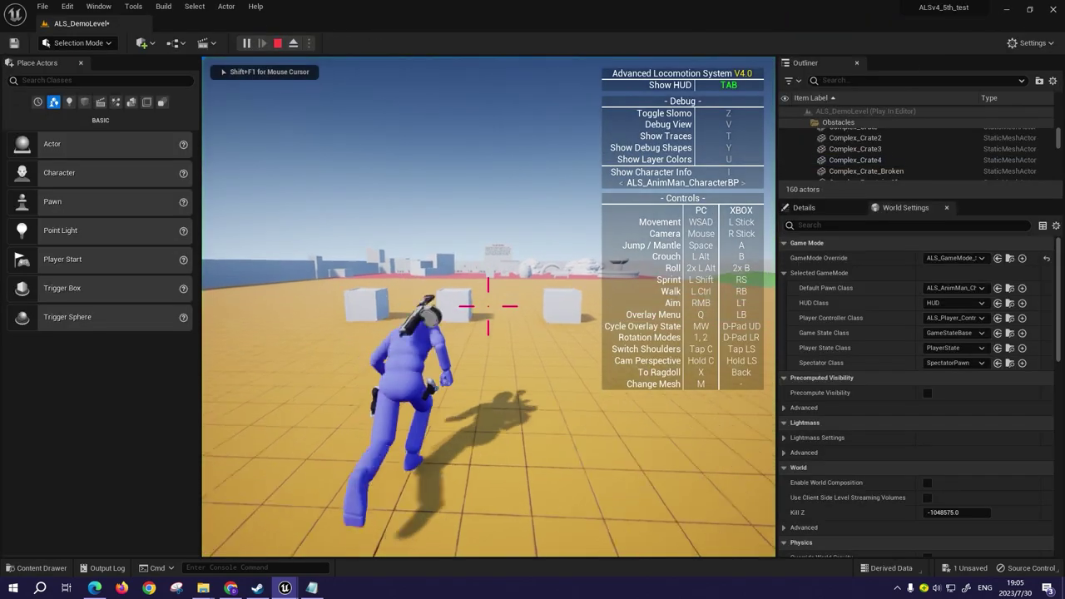
{"action": "key", "text": "space"}
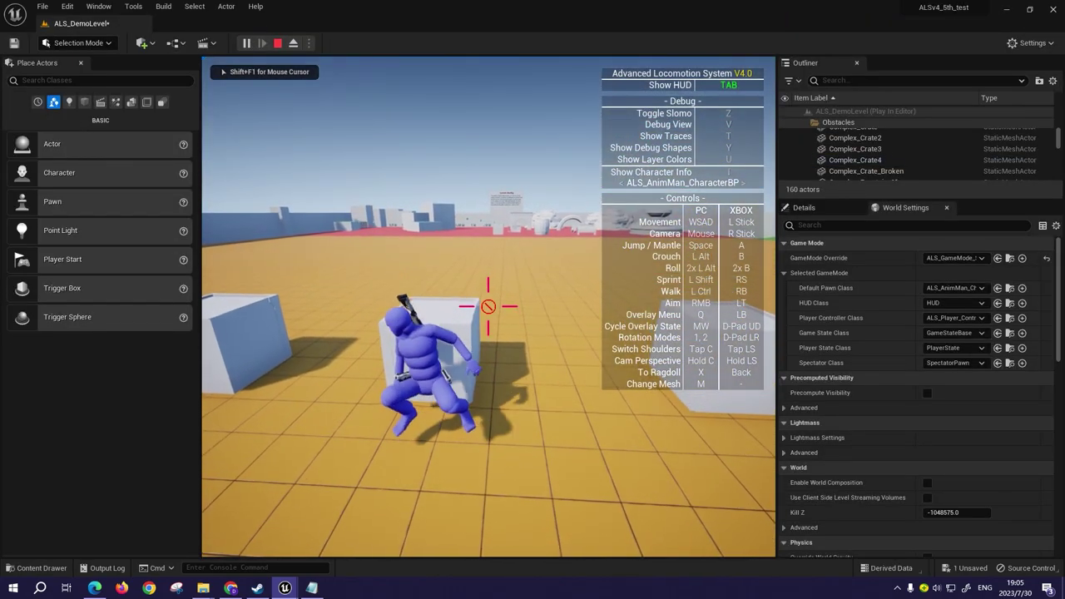
{"action": "key", "text": "a"}
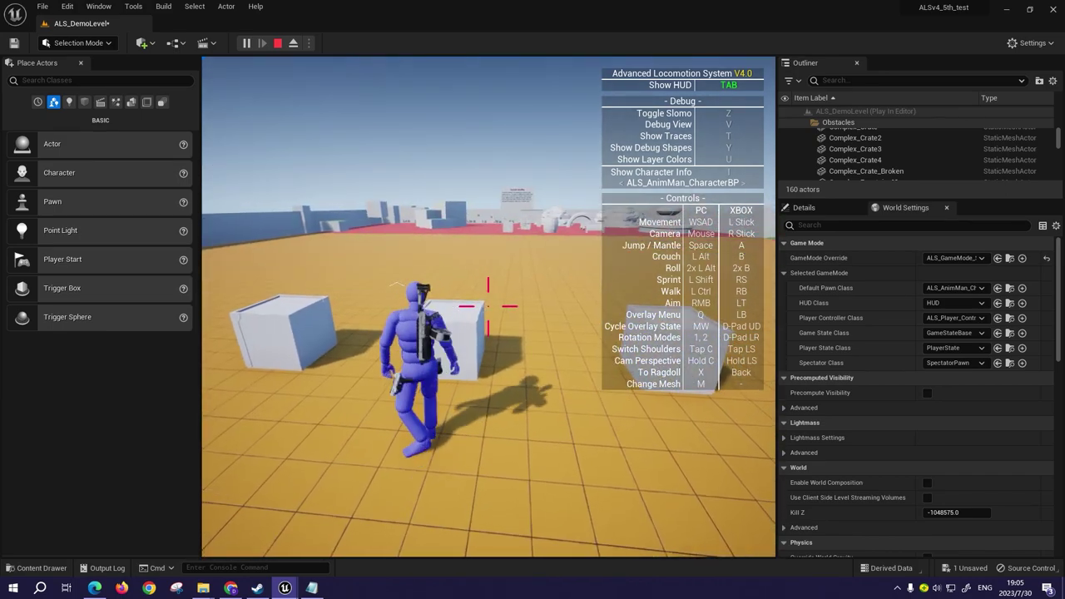
- Run the character to the tiled wall and mantle up onto it
{"action": "key", "text": "w"}
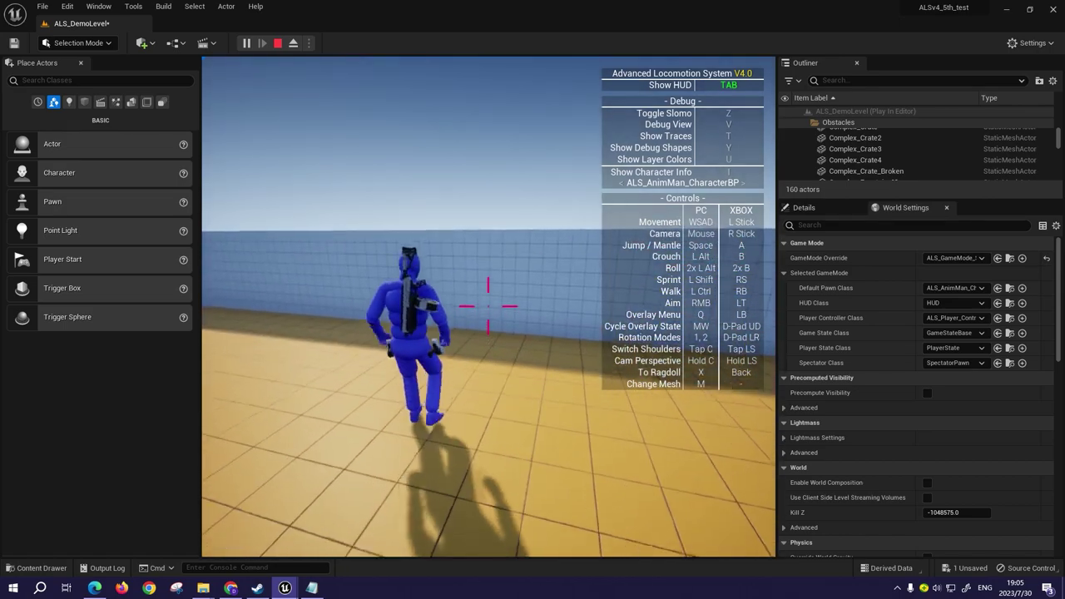
{"action": "key", "text": "a"}
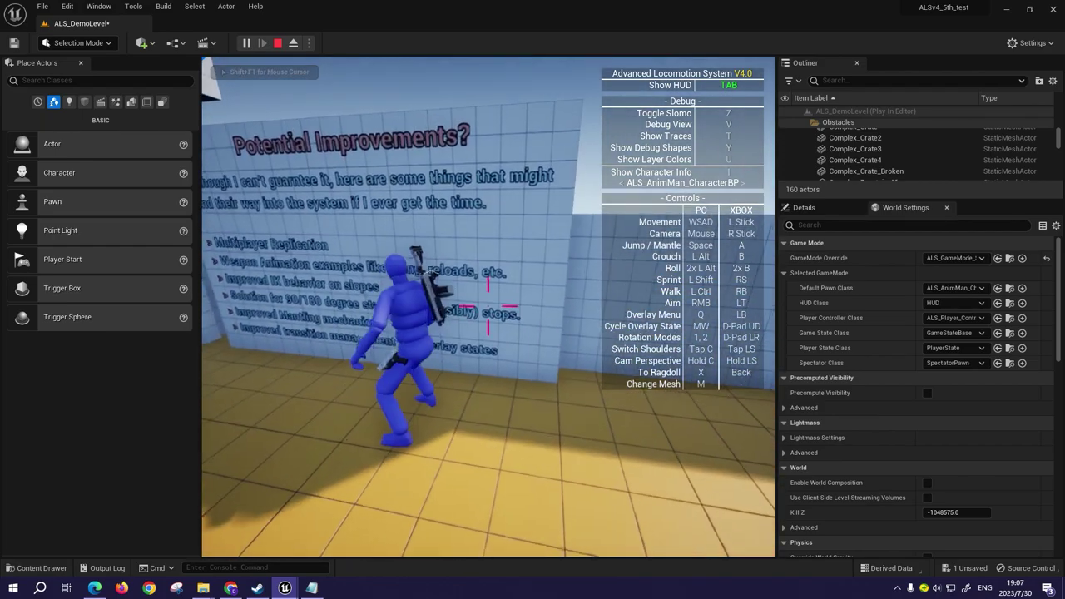
{"action": "key", "text": "space"}
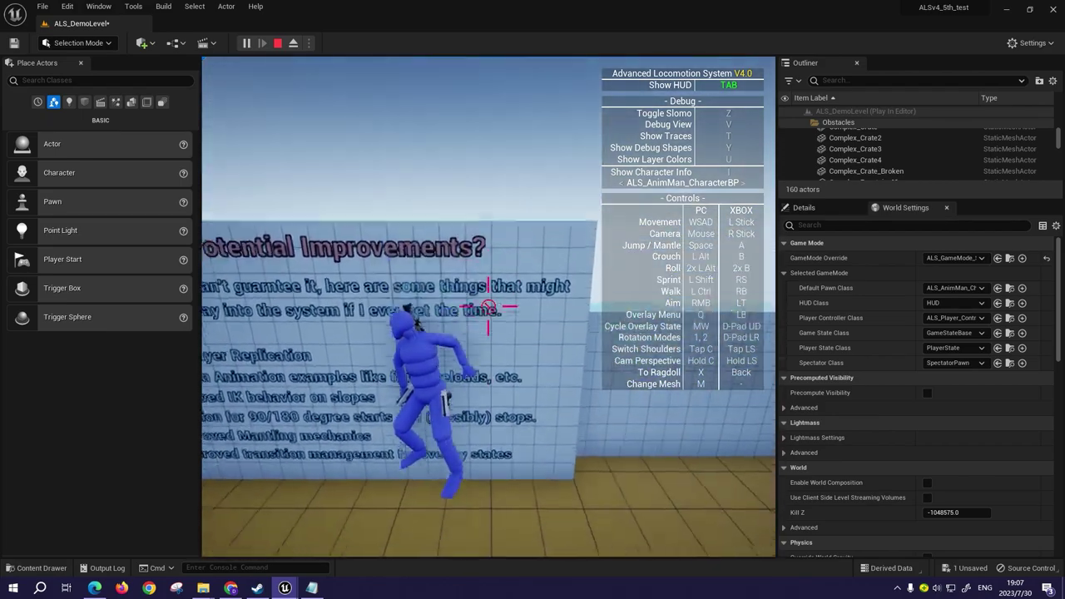
{"action": "key", "text": "w"}
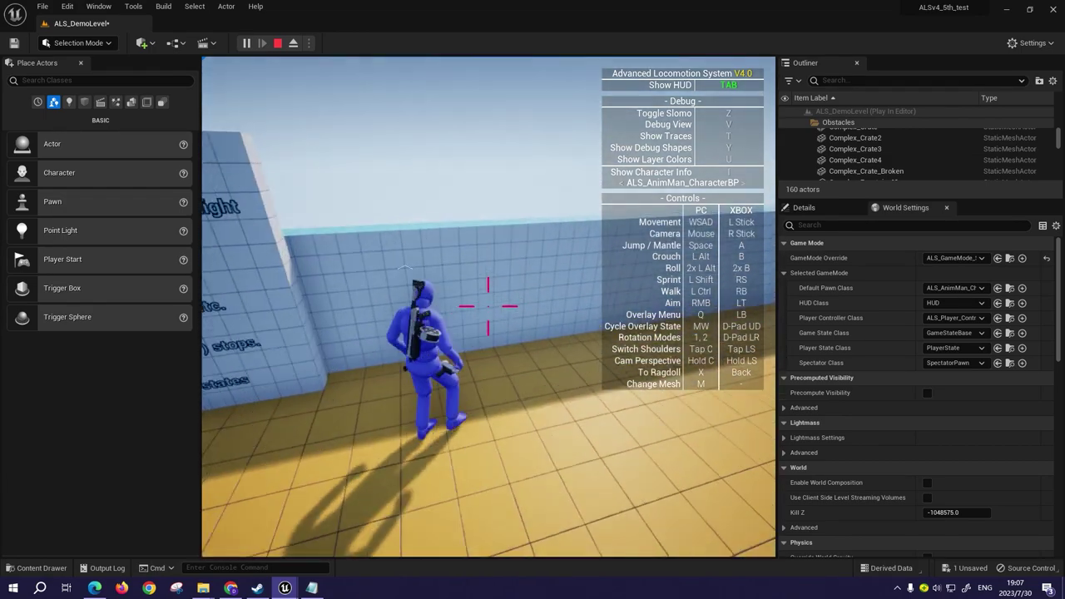
{"action": "key", "text": "a"}
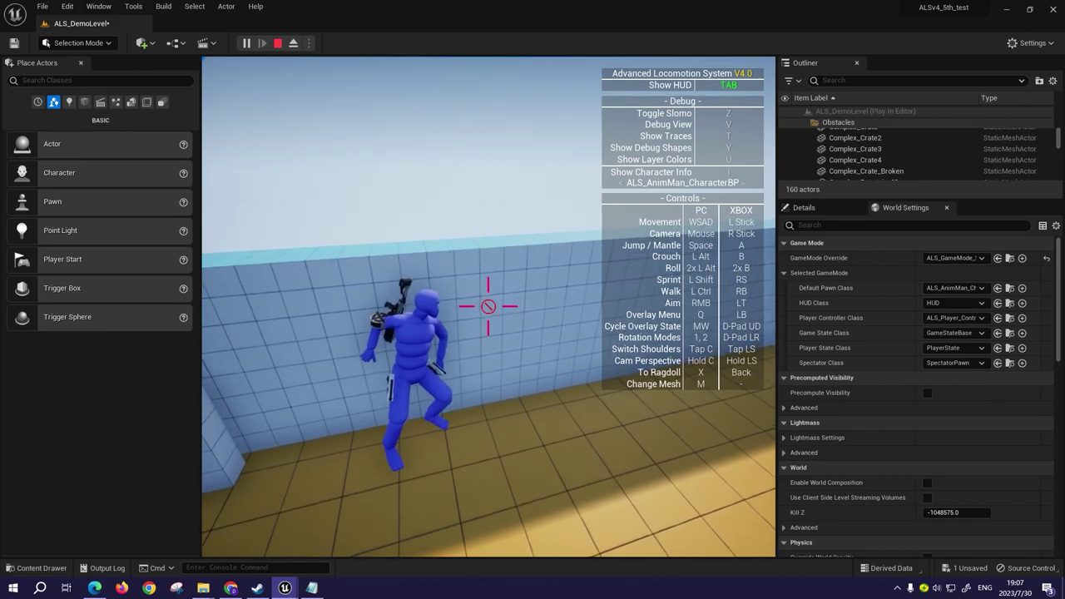
{"action": "key", "text": "space"}
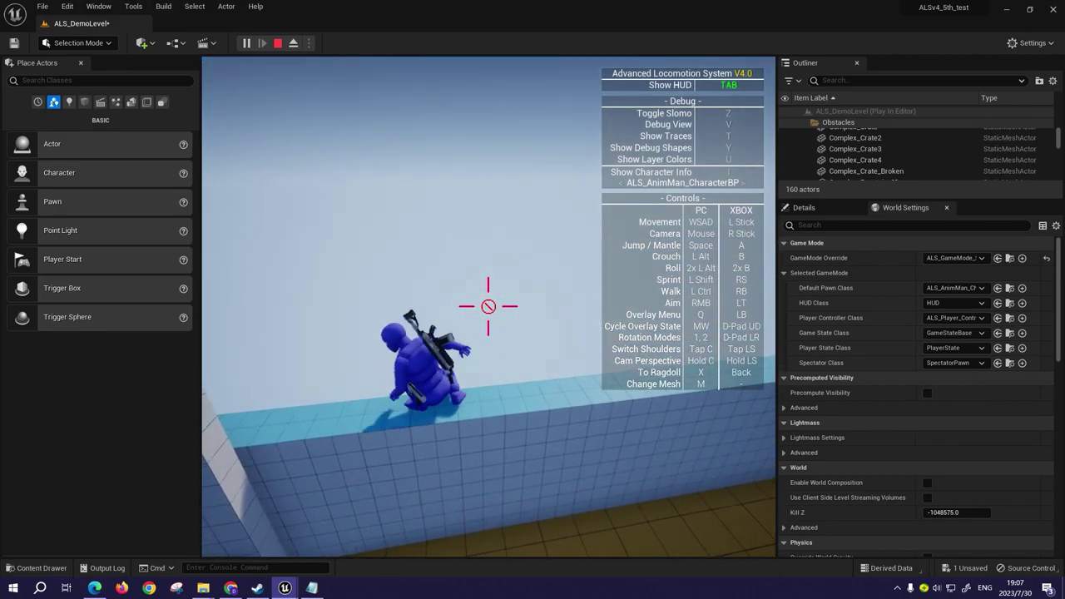
- Stop the play session and bring ALS_Base_CharacterBP's Jump Action section into view
{"action": "key", "text": "Escape"}
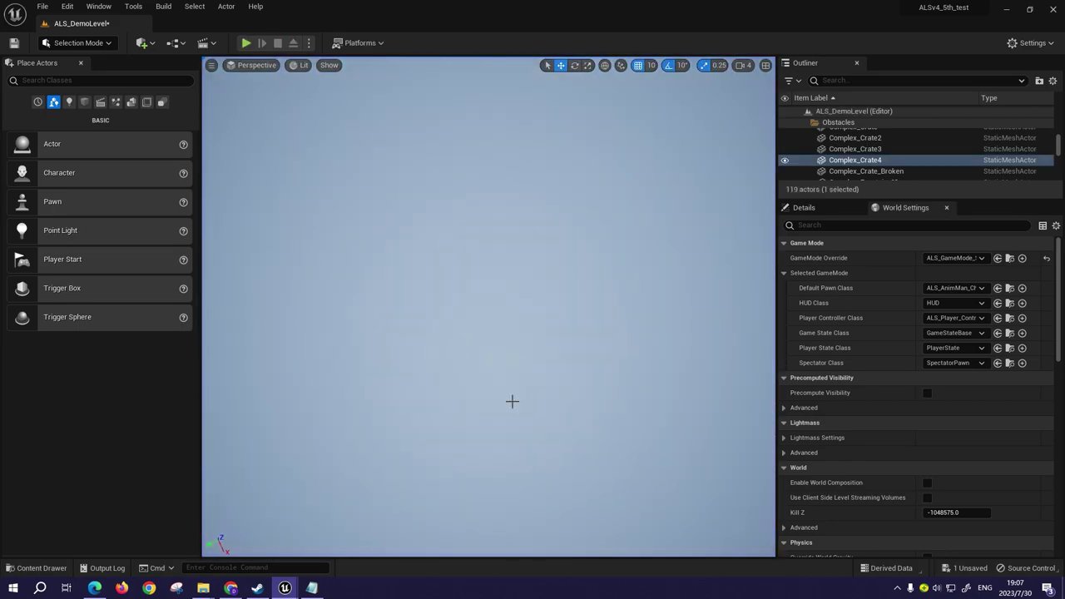
{"action": "right_click_drag", "start_coordinate": [512, 401], "coordinate": [499, 449]}
{"action": "key", "text": "ctrl+space"}
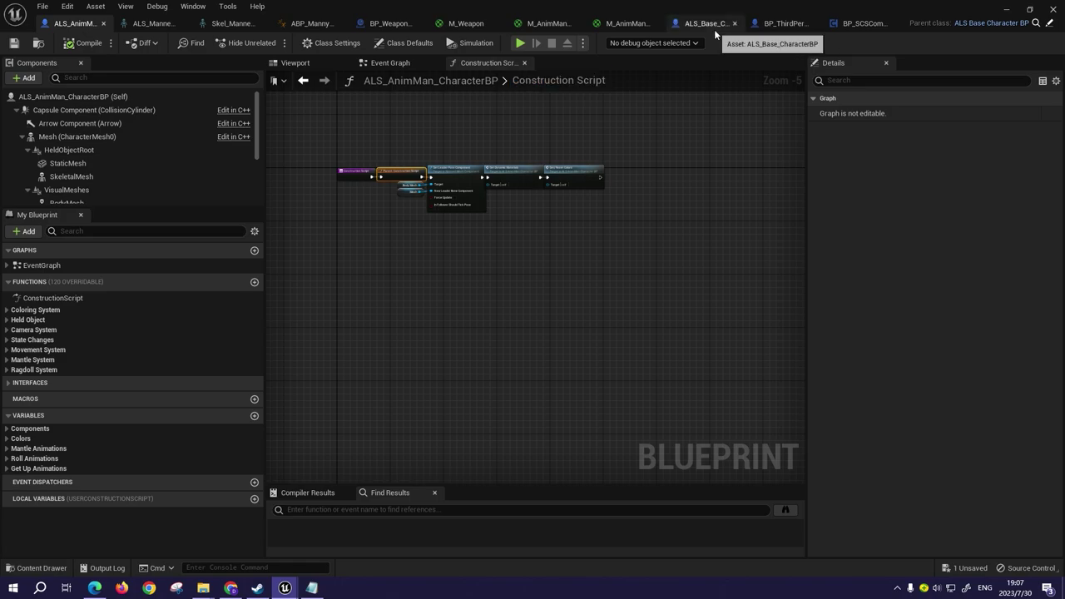
{"action": "left_click", "coordinate": [713, 29]}
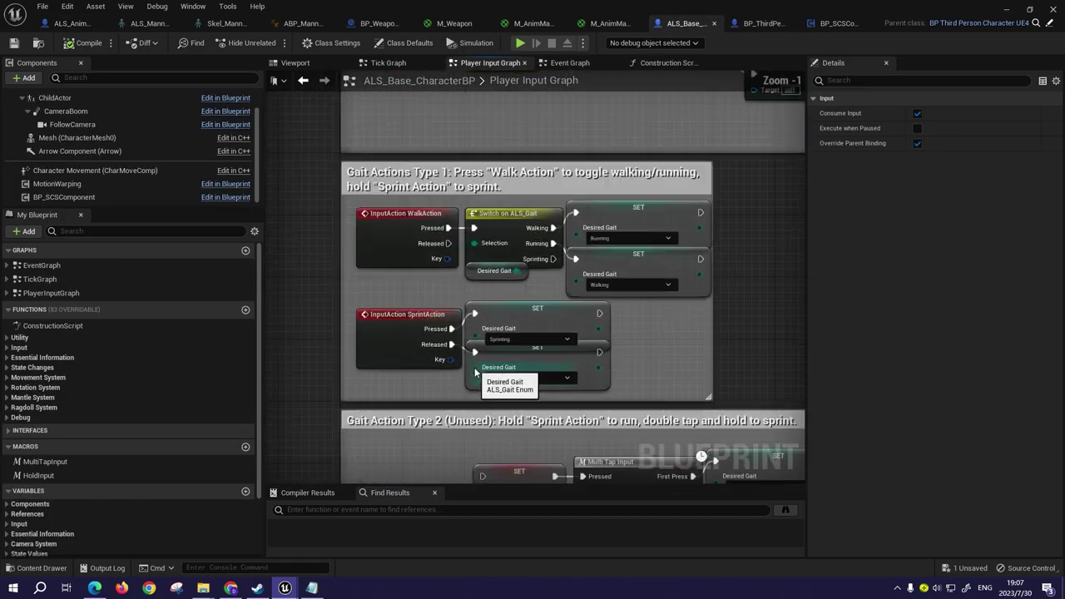
{"action": "right_click_drag", "start_coordinate": [476, 372], "coordinate": [533, 362]}
{"action": "scroll", "coordinate": [501, 412], "scroll_direction": "down", "scroll_amount": 2}
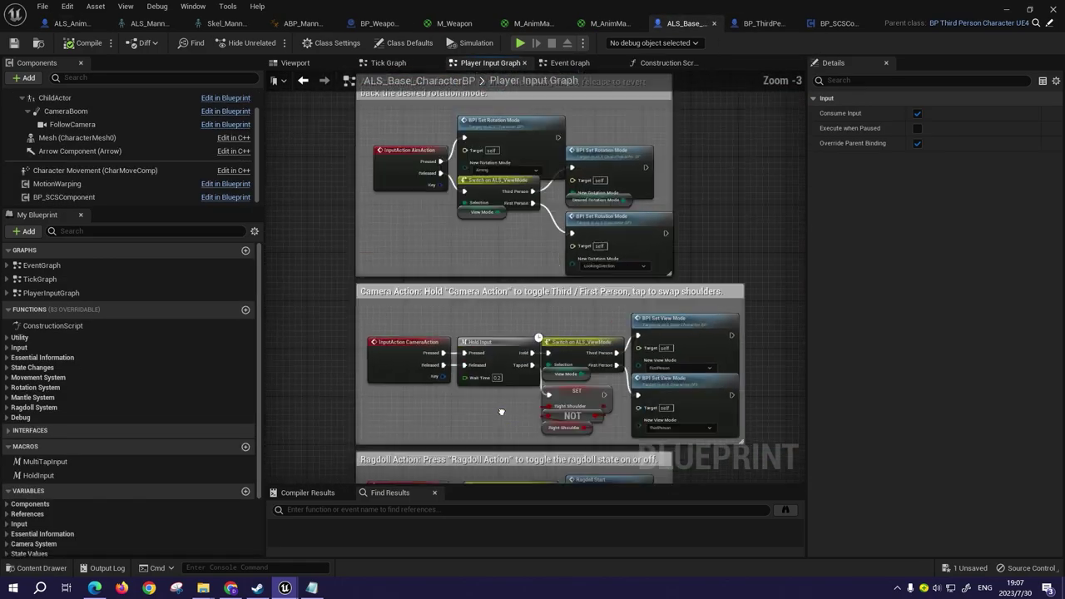
{"action": "right_click_drag", "start_coordinate": [501, 412], "coordinate": [475, 223]}
{"action": "scroll", "coordinate": [572, 313], "scroll_direction": "up", "scroll_amount": 2}
{"action": "scroll", "coordinate": [729, 271], "scroll_direction": "up", "scroll_amount": 2}
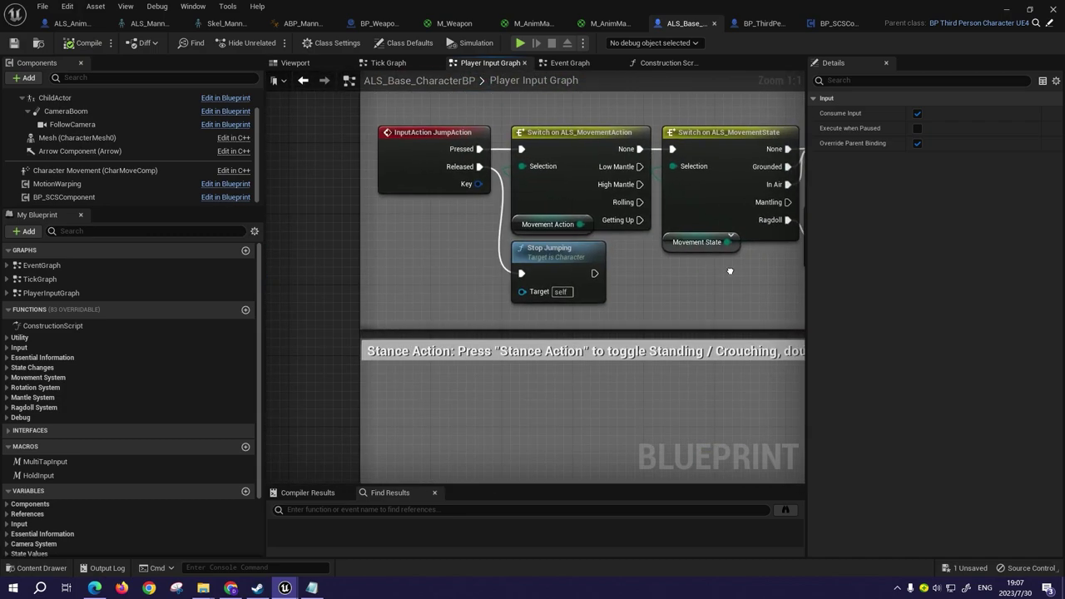
{"action": "right_click_drag", "start_coordinate": [729, 272], "coordinate": [674, 308]}
{"action": "scroll", "coordinate": [464, 305], "scroll_direction": "down", "scroll_amount": 1}
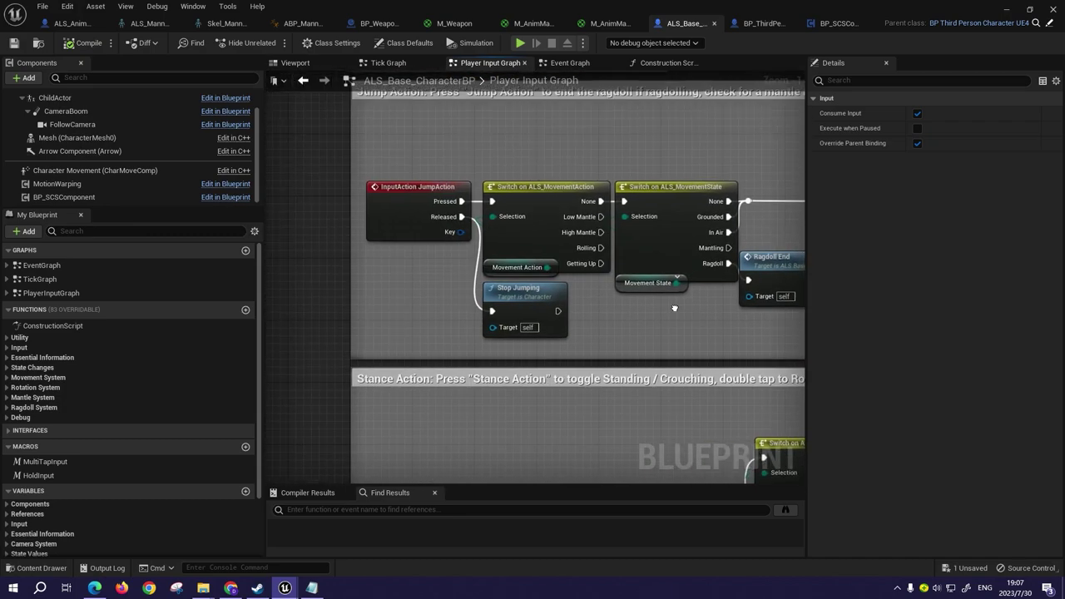
{"action": "scroll", "coordinate": [331, 284], "scroll_direction": "up", "scroll_amount": 1}
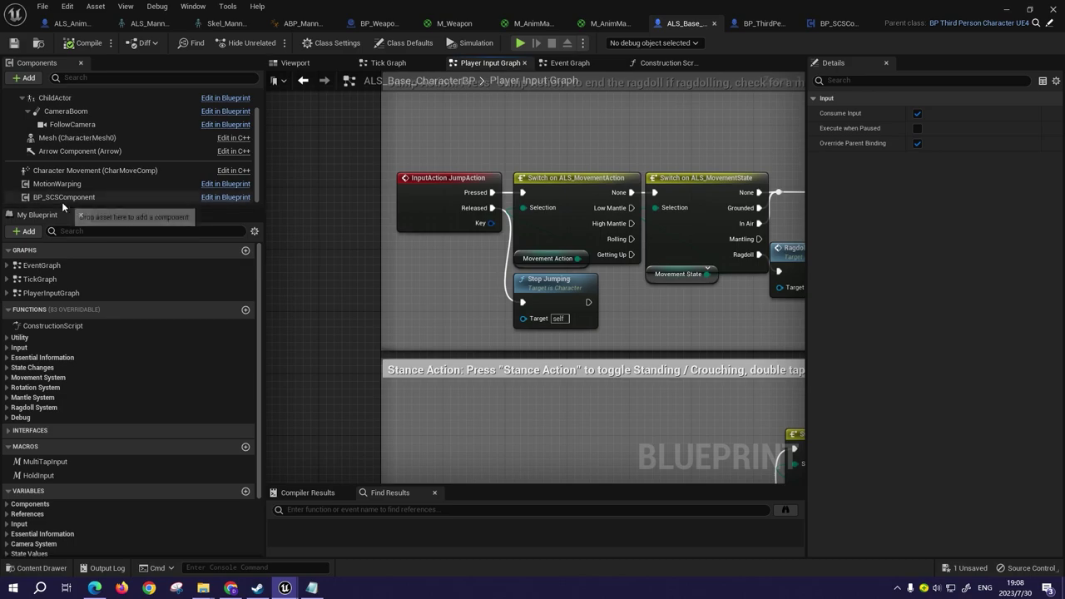
- Feed BP_SCSComponent's In Cover getter into the Jump Branch condition and save
{"action": "mouse_move", "coordinate": [62, 197]}
{"action": "left_mouse_down"}
{"action": "mouse_move", "coordinate": [340, 169]}
{"action": "mouse_move", "coordinate": [331, 283]}
{"action": "left_mouse_up"}
{"action": "type", "text": "incv"}
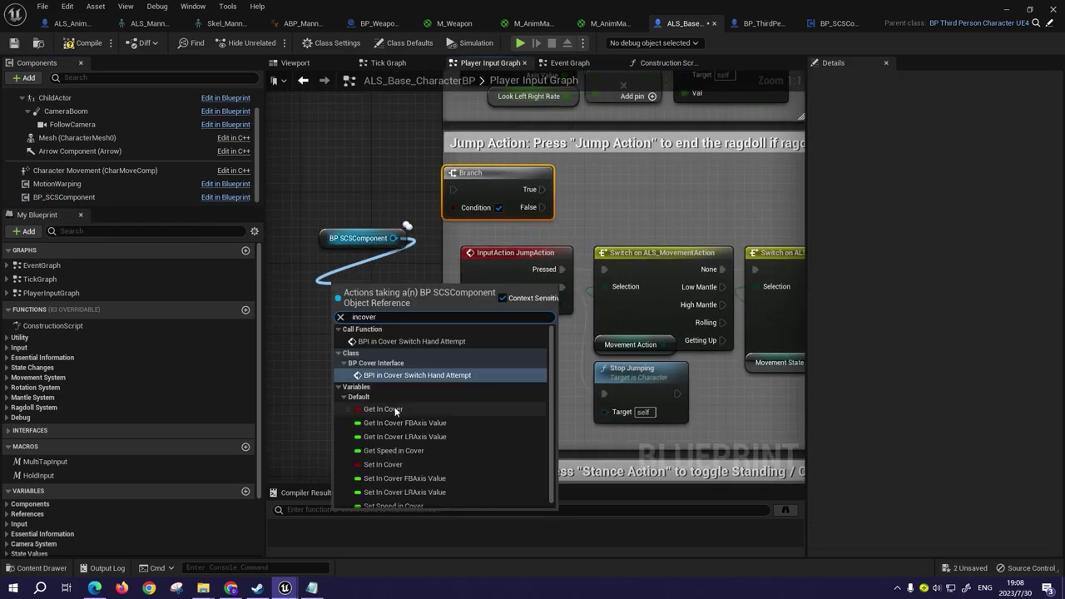
{"action": "left_click", "coordinate": [391, 409]}
{"action": "right_click_drag", "start_coordinate": [557, 275], "coordinate": [490, 291]}
{"action": "left_click_drag", "start_coordinate": [456, 223], "coordinate": [430, 205]}
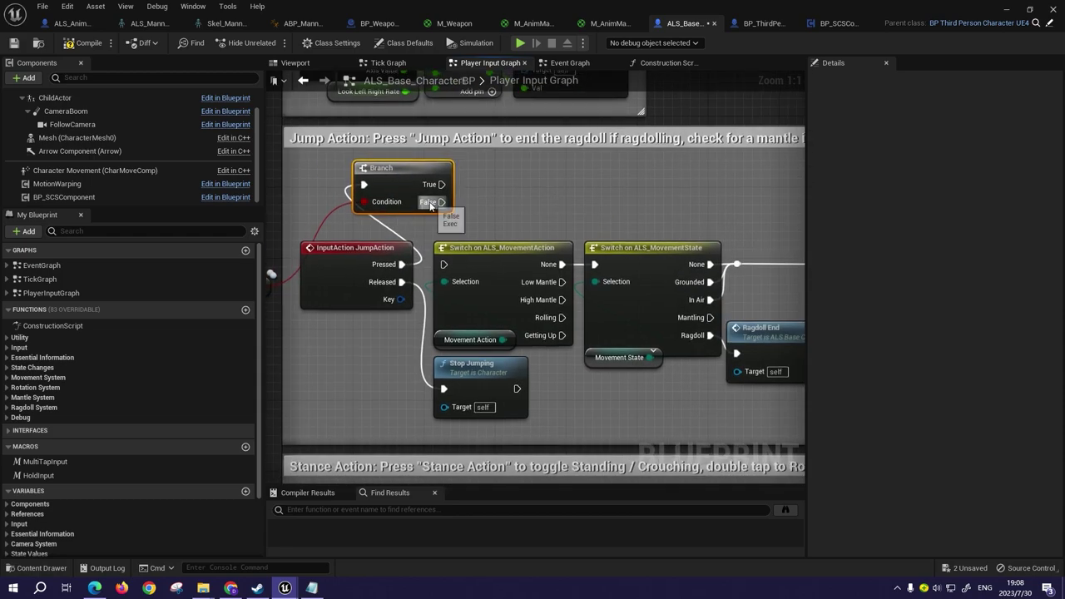
{"action": "scroll", "coordinate": [488, 176], "scroll_direction": "down", "scroll_amount": 3}
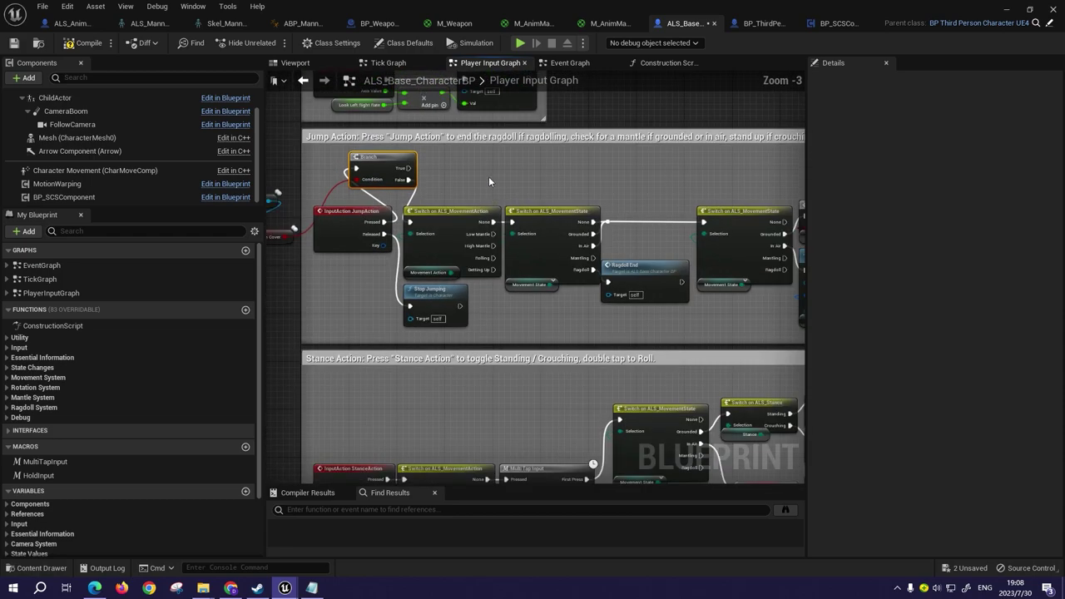
{"action": "left_click", "coordinate": [15, 43]}
{"action": "left_click", "coordinate": [1008, 9]}
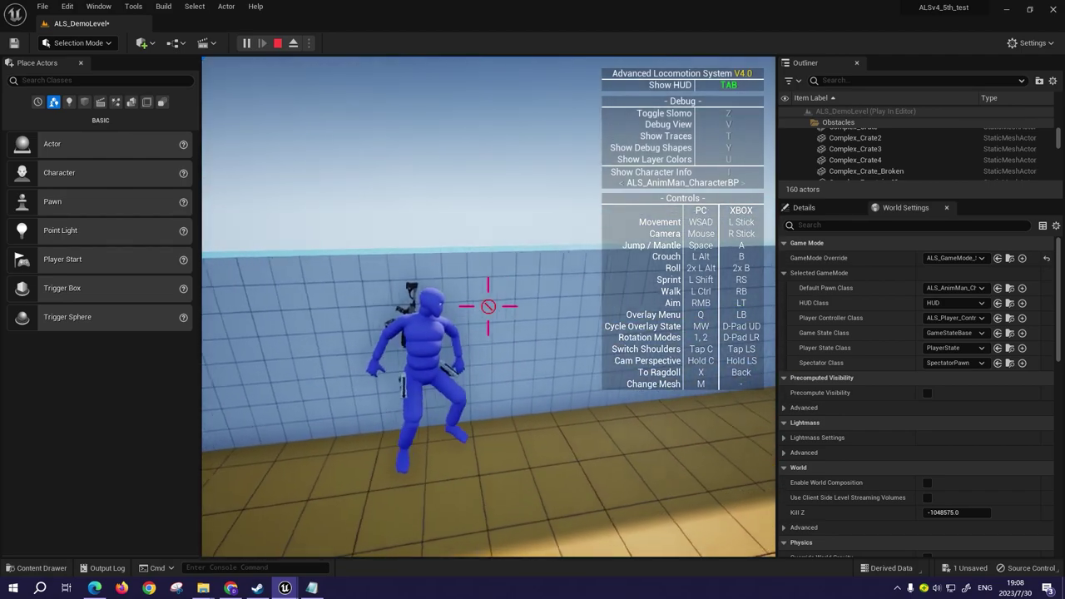
- Detach the old jump-press and Branch False wires and move the In Cover nodes beside the mantle logic
{"action": "key", "text": "alt+Tab"}
{"action": "scroll", "coordinate": [532, 274], "scroll_direction": "up", "scroll_amount": 2}
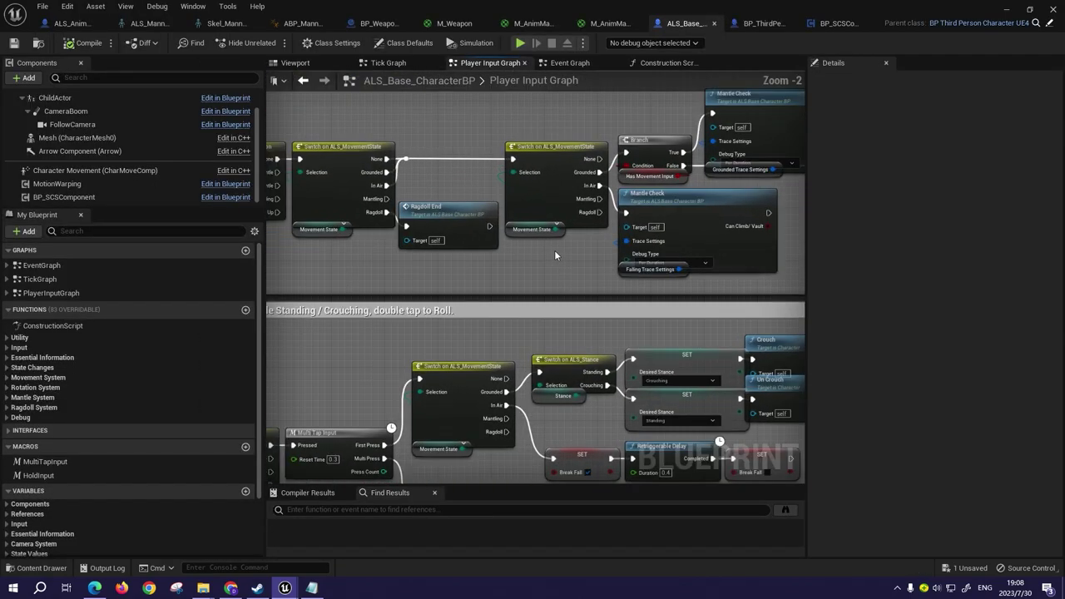
{"action": "right_click_drag", "start_coordinate": [554, 249], "coordinate": [529, 270]}
{"action": "scroll", "coordinate": [554, 256], "scroll_direction": "down", "scroll_amount": 2}
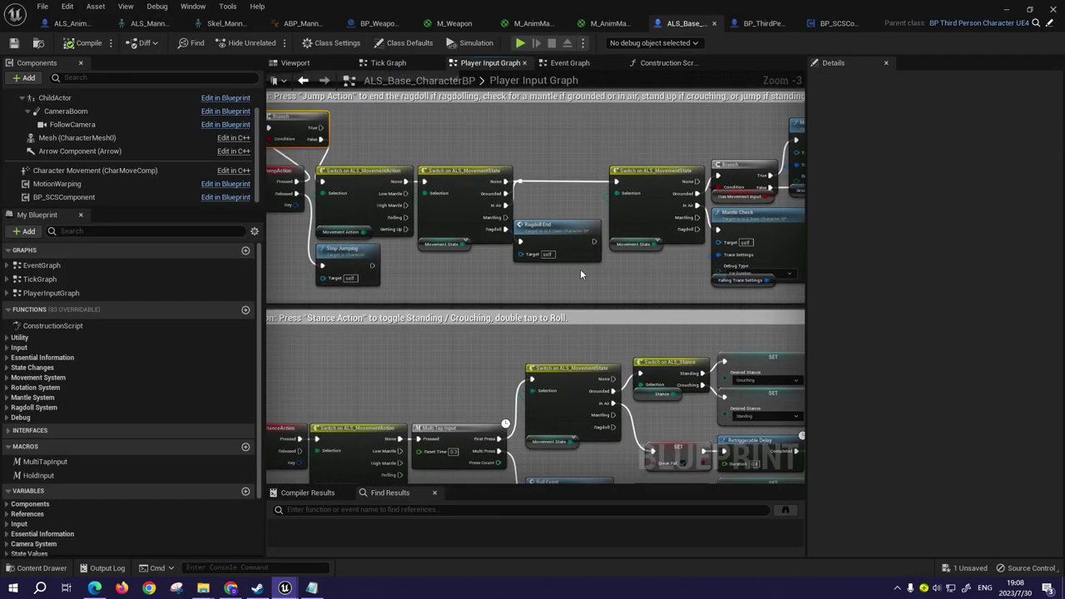
{"action": "scroll", "coordinate": [580, 273], "scroll_direction": "up", "scroll_amount": 2}
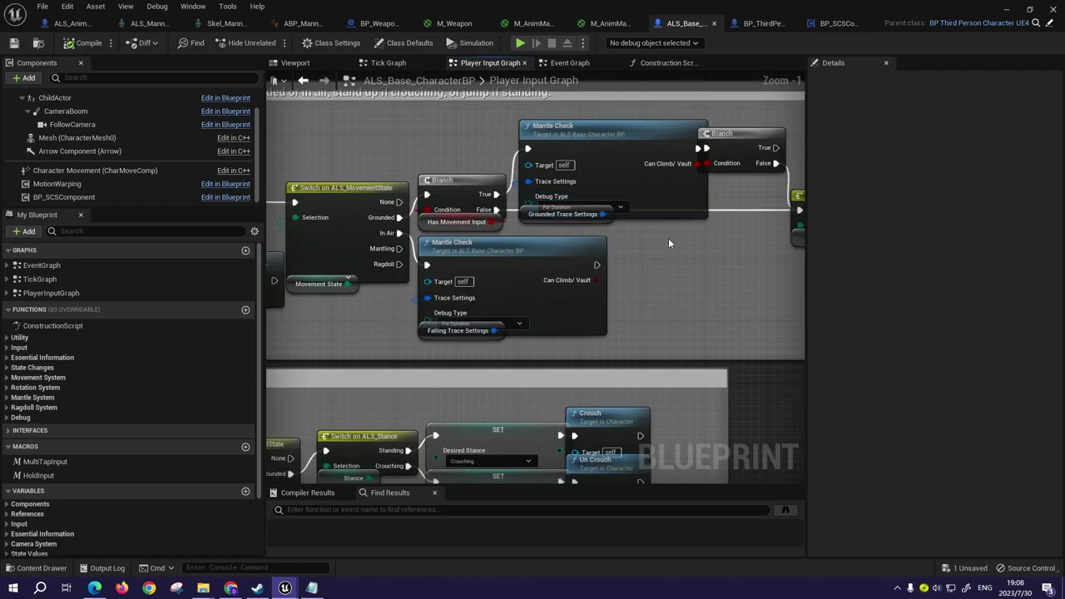
{"action": "right_click_drag", "start_coordinate": [668, 242], "coordinate": [408, 247]}
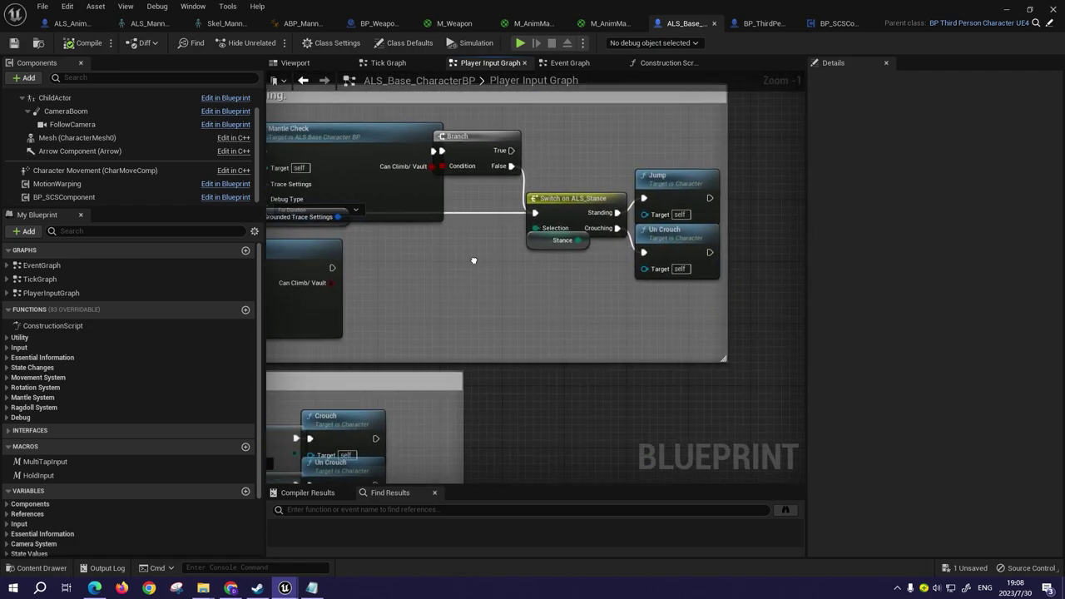
{"action": "mouse_move", "coordinate": [473, 260]}
{"action": "right_mouse_down"}
{"action": "mouse_move", "coordinate": [599, 238]}
{"action": "mouse_move", "coordinate": [630, 244]}
{"action": "right_mouse_up"}
{"action": "scroll", "coordinate": [624, 232], "scroll_direction": "down", "scroll_amount": 6}
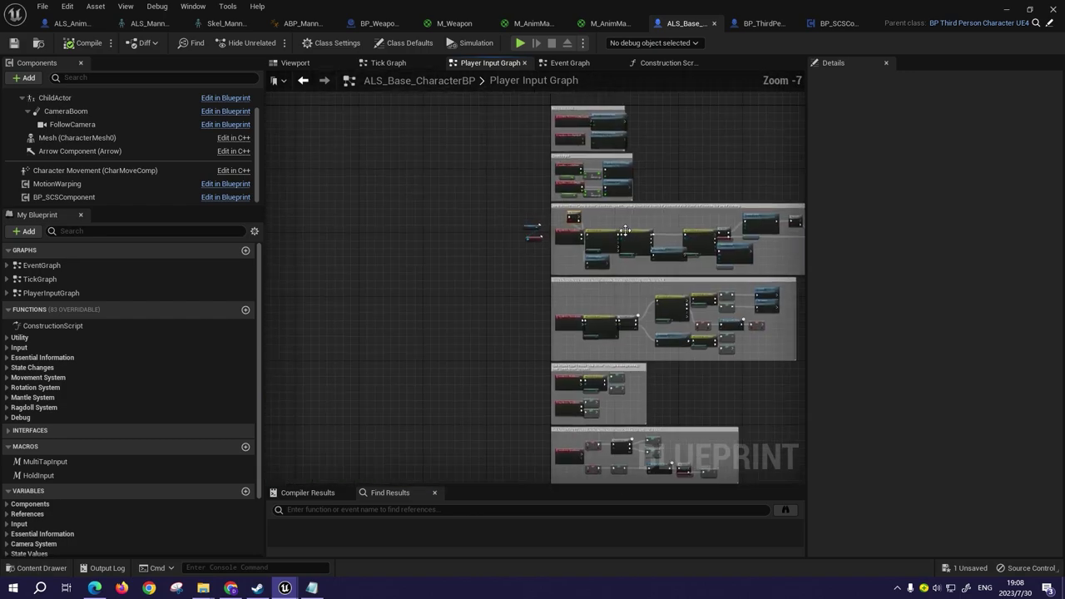
{"action": "scroll", "coordinate": [623, 231], "scroll_direction": "up", "scroll_amount": 5}
{"action": "left_click_drag", "start_coordinate": [555, 247], "coordinate": [588, 223], "text": "ctrl"}
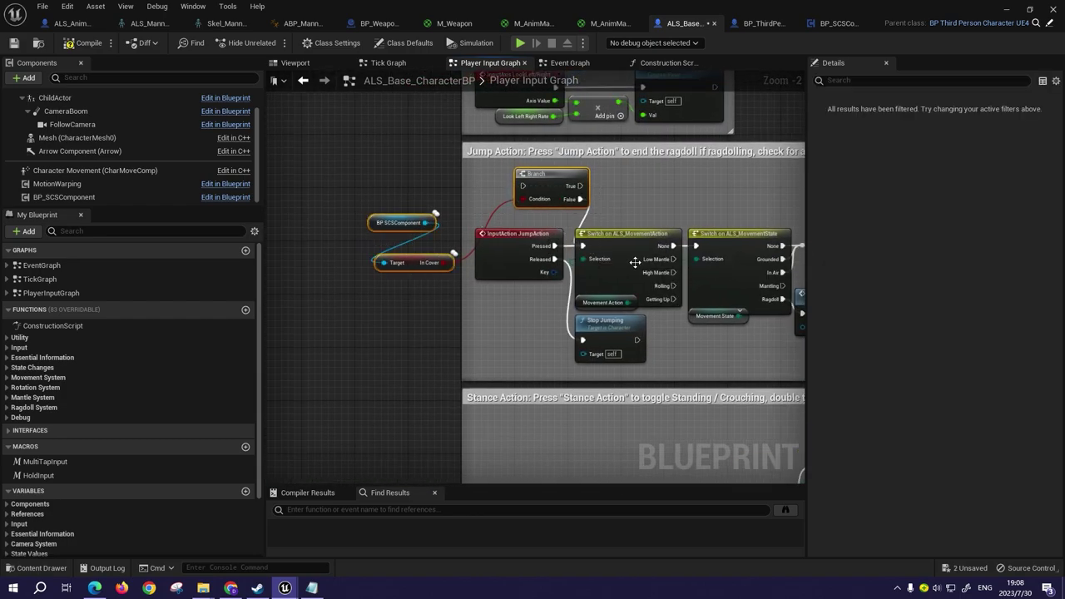
{"action": "scroll", "coordinate": [464, 252], "scroll_direction": "down", "scroll_amount": 4}
{"action": "left_click_drag", "start_coordinate": [437, 224], "coordinate": [488, 255]}
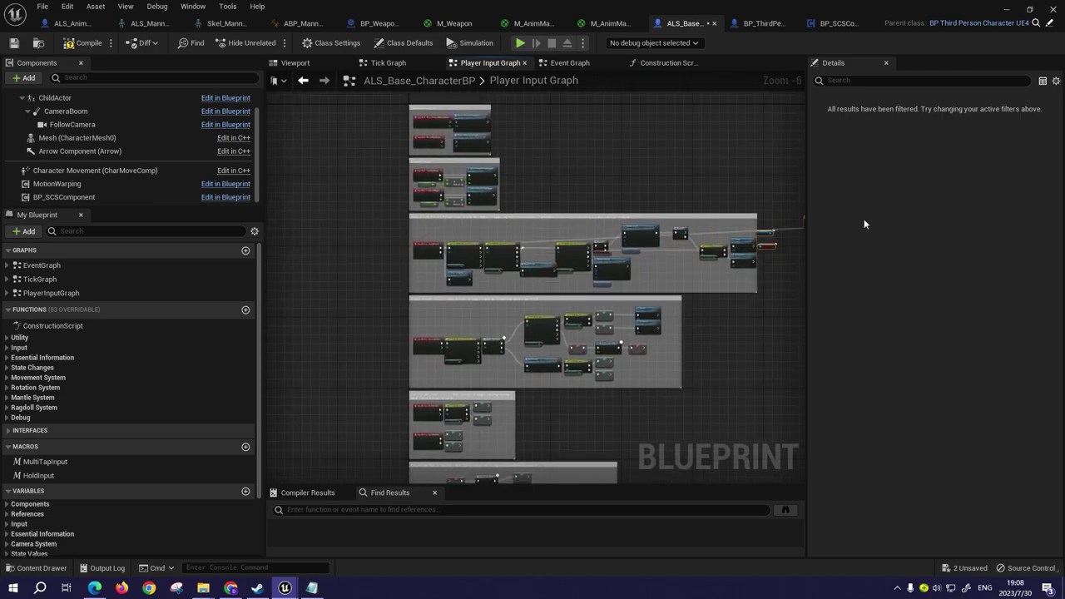
{"action": "scroll", "coordinate": [415, 198], "scroll_direction": "up", "scroll_amount": 5}
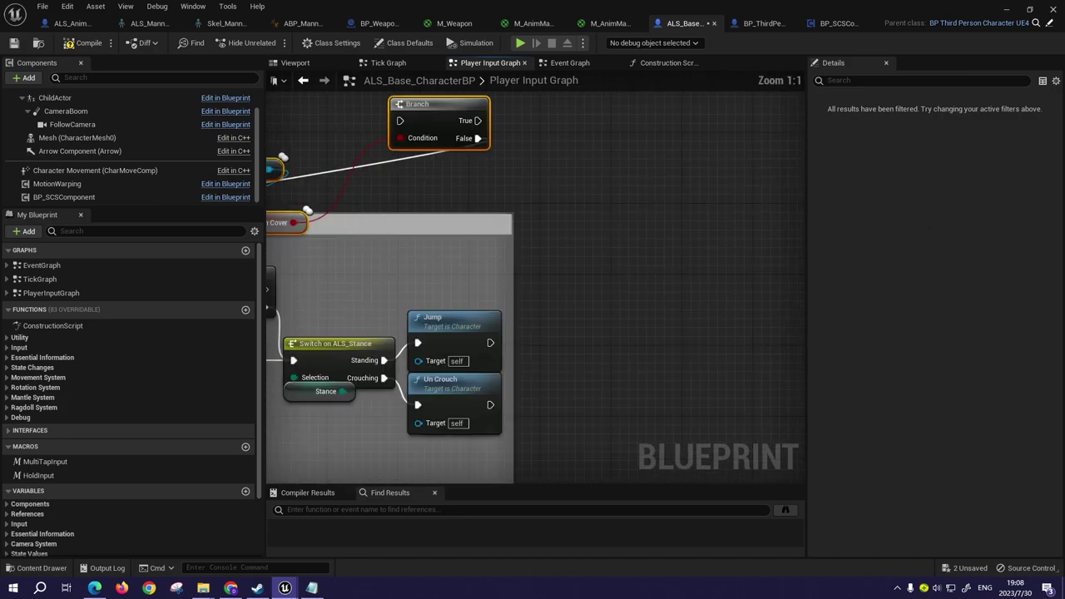
{"action": "scroll", "coordinate": [476, 172], "scroll_direction": "up", "scroll_amount": 2}
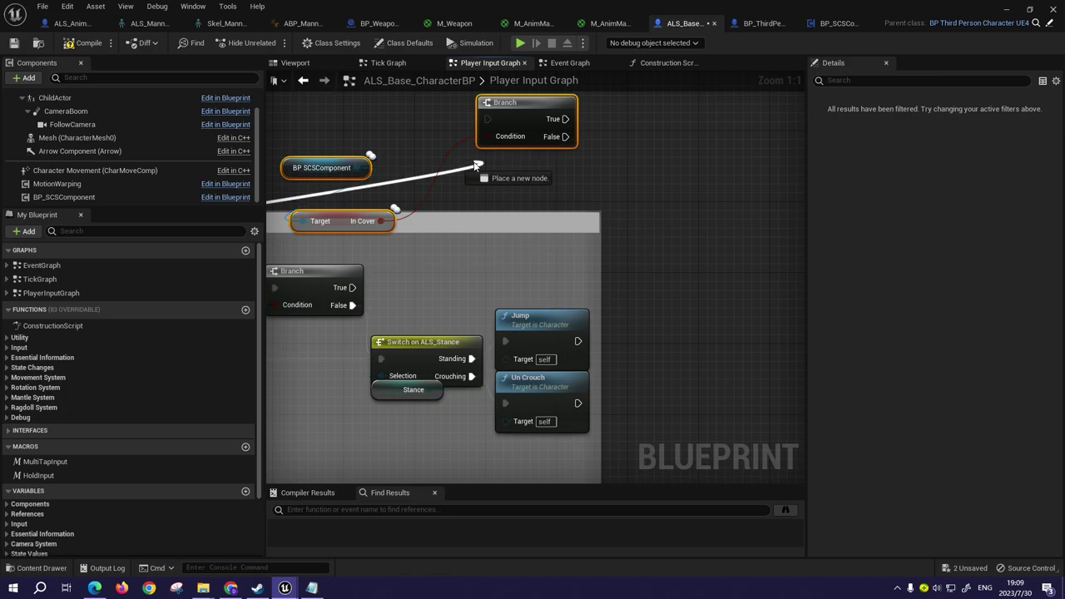
{"action": "left_click_drag", "start_coordinate": [566, 136], "coordinate": [464, 160]}
{"action": "left_click", "coordinate": [433, 177]}
- Wire Mantle Check Branch False into the In Cover Branch, and its False into Switch on ALS_Stance
{"action": "mouse_move", "coordinate": [433, 176]}
{"action": "right_mouse_down"}
{"action": "mouse_move", "coordinate": [580, 207]}
{"action": "mouse_move", "coordinate": [848, 88]}
{"action": "right_mouse_up"}
{"action": "scroll", "coordinate": [581, 207], "scroll_direction": "down", "scroll_amount": 1}
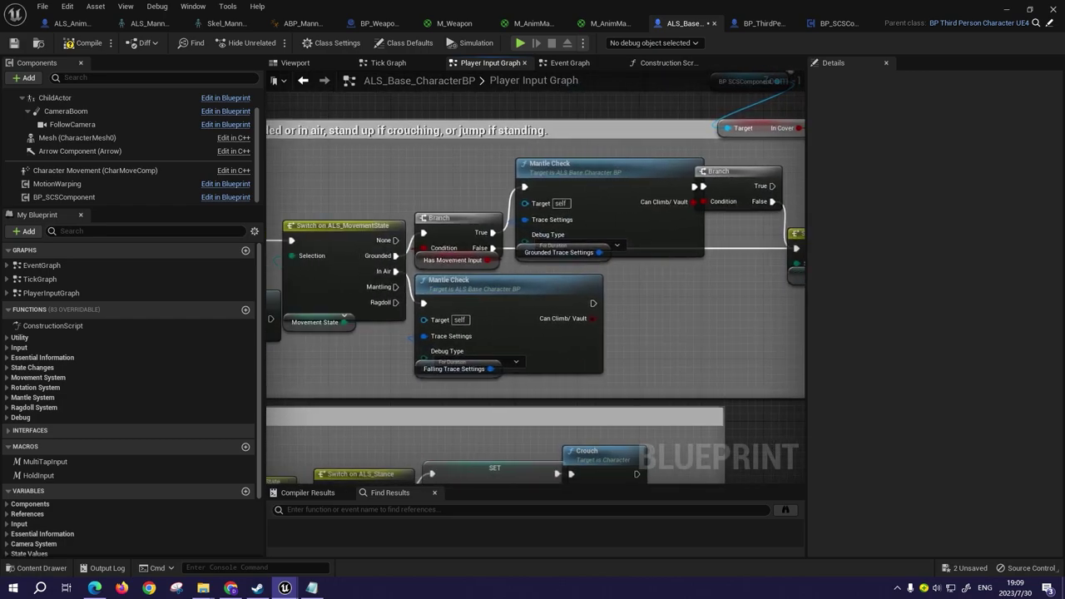
{"action": "right_click_drag", "start_coordinate": [832, 187], "coordinate": [770, 192]}
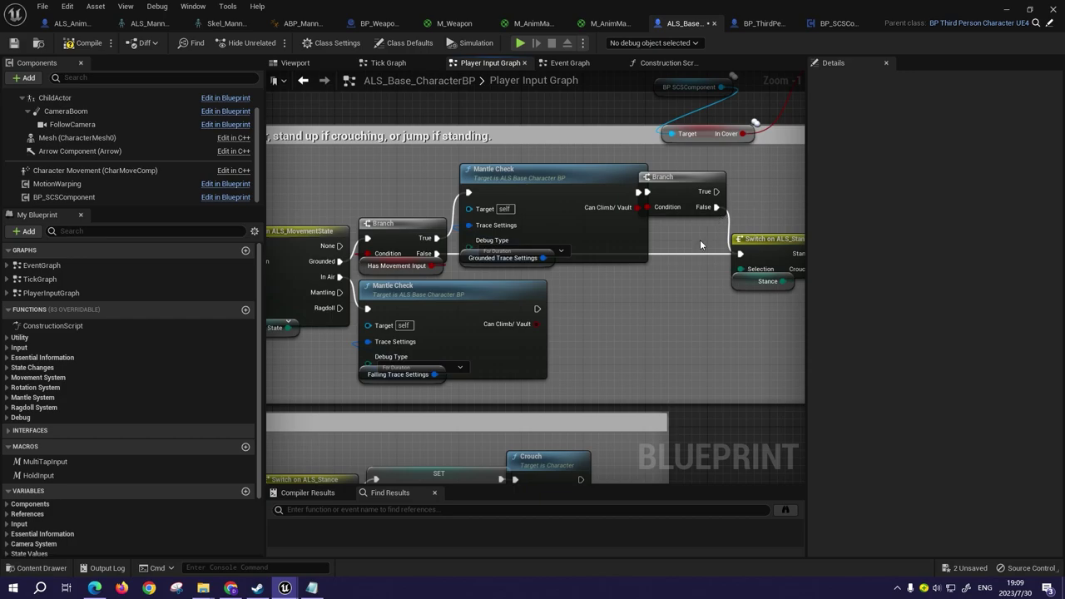
{"action": "right_click_drag", "start_coordinate": [684, 293], "coordinate": [665, 294]}
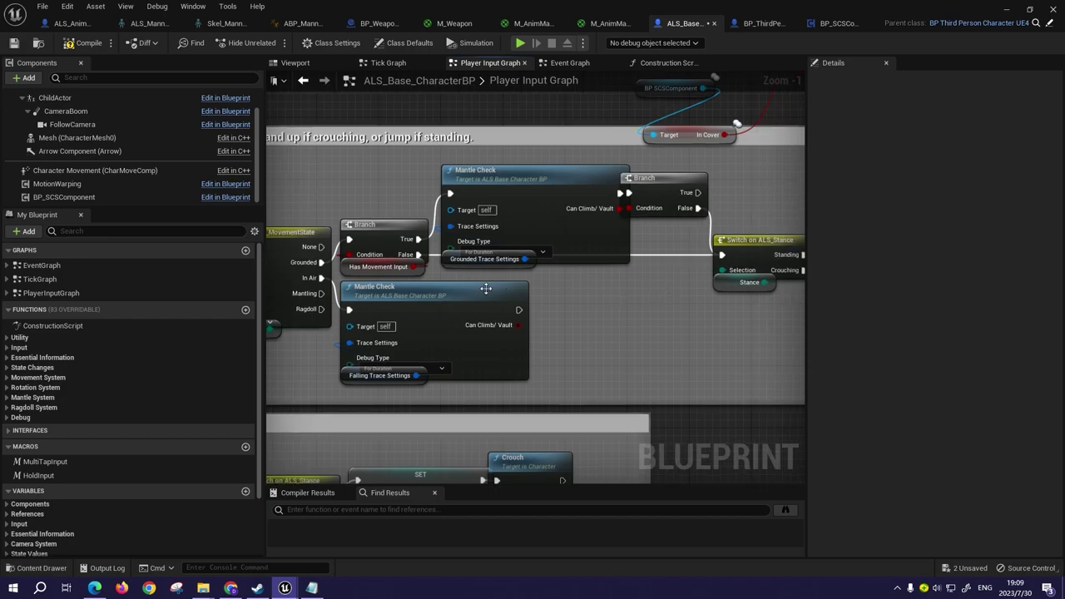
{"action": "mouse_move", "coordinate": [487, 287]}
{"action": "right_mouse_down"}
{"action": "mouse_move", "coordinate": [529, 342]}
{"action": "mouse_move", "coordinate": [611, 312]}
{"action": "right_mouse_up"}
{"action": "right_click_drag", "start_coordinate": [677, 308], "coordinate": [510, 308]}
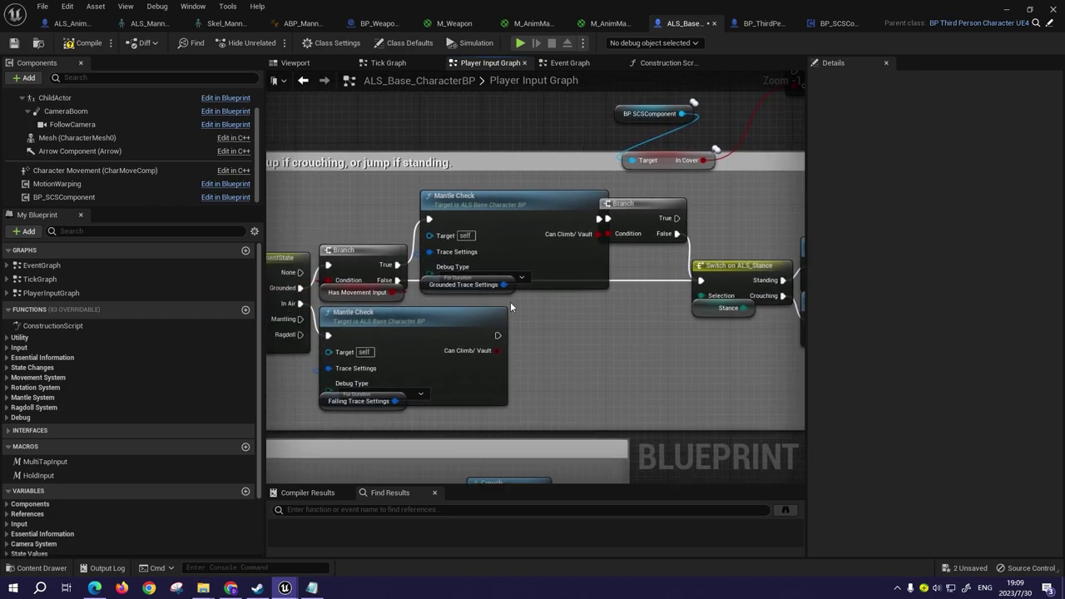
{"action": "right_click_drag", "start_coordinate": [660, 298], "coordinate": [641, 311]}
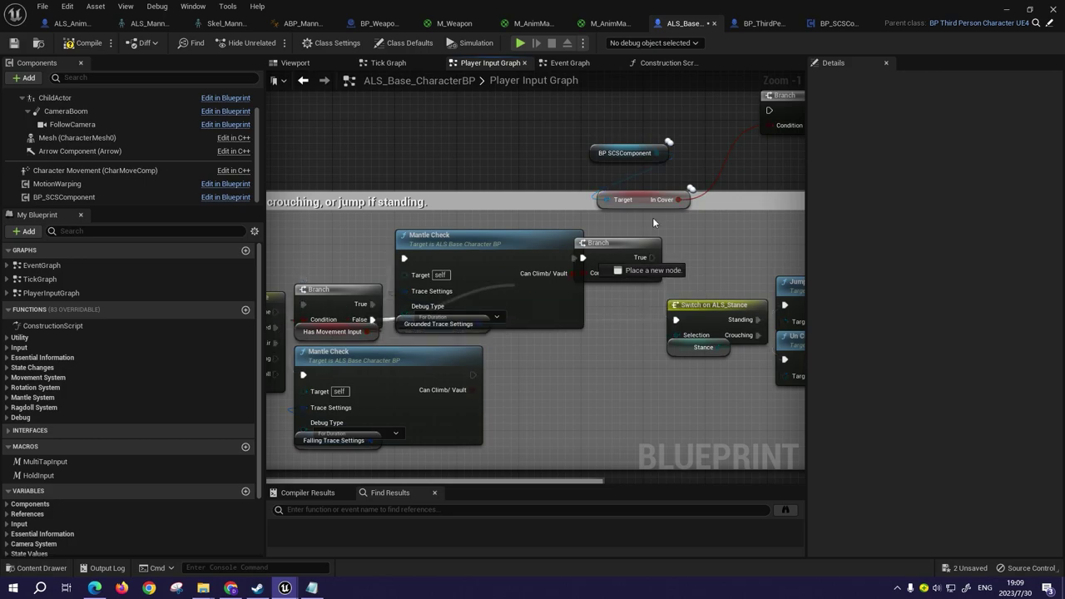
{"action": "left_click_drag", "start_coordinate": [371, 320], "coordinate": [769, 110]}
{"action": "right_click_drag", "start_coordinate": [682, 255], "coordinate": [621, 271]}
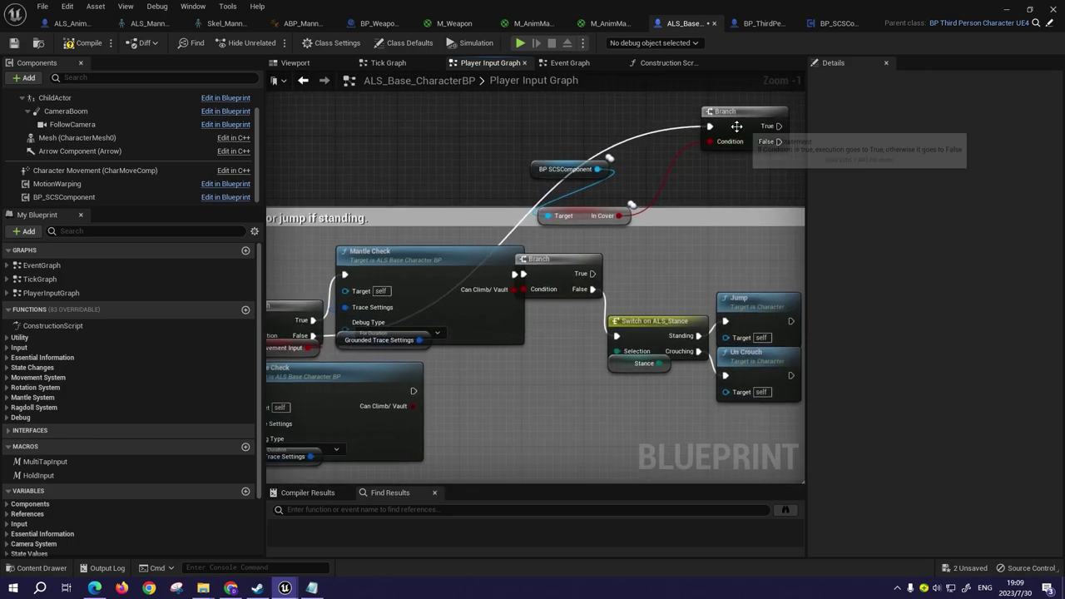
{"action": "mouse_move", "coordinate": [675, 203]}
{"action": "right_mouse_down"}
{"action": "mouse_move", "coordinate": [751, 197]}
{"action": "mouse_move", "coordinate": [738, 154]}
{"action": "right_mouse_up"}
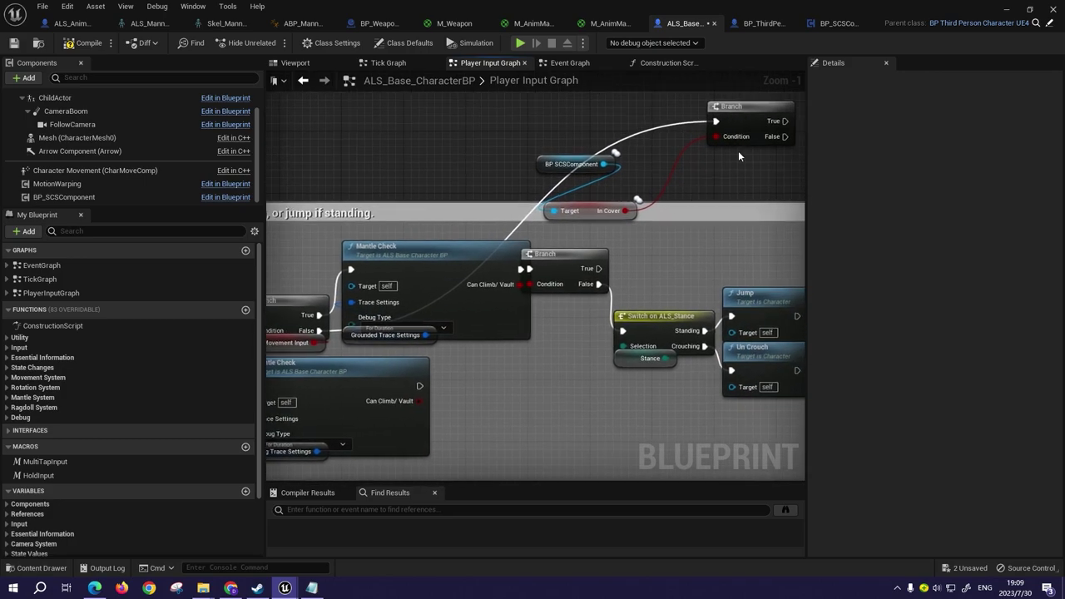
{"action": "mouse_move", "coordinate": [748, 121]}
{"action": "left_mouse_down"}
{"action": "mouse_move", "coordinate": [717, 121]}
{"action": "mouse_move", "coordinate": [672, 326]}
{"action": "mouse_move", "coordinate": [625, 331]}
{"action": "left_mouse_up"}
- Correct the mantle Branch False connection and save the character blueprint
{"action": "scroll", "coordinate": [644, 321], "scroll_direction": "up", "scroll_amount": 1}
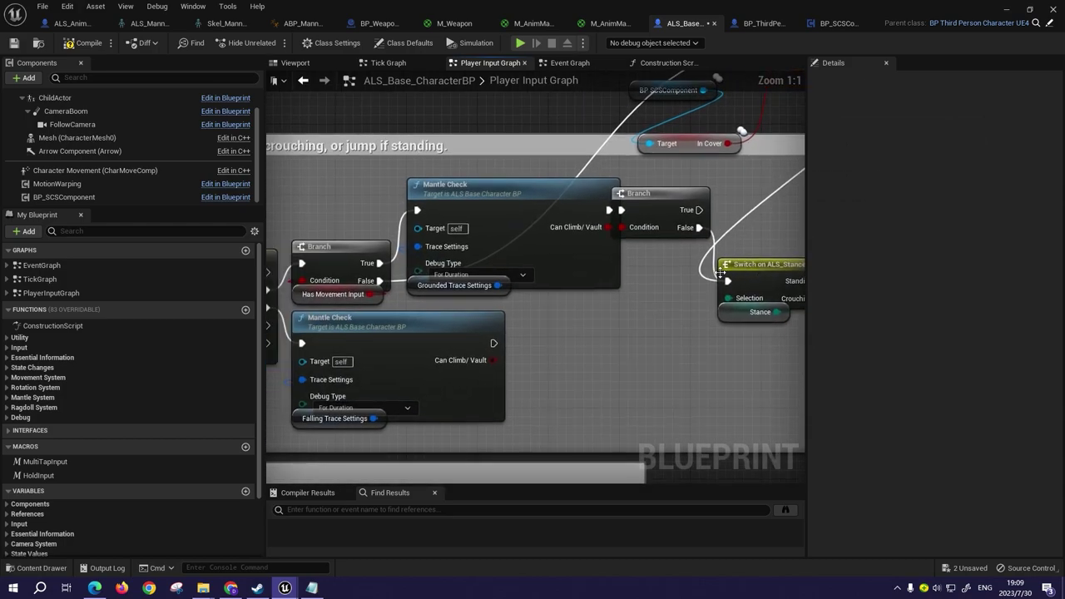
{"action": "mouse_move", "coordinate": [418, 250]}
{"action": "right_mouse_down"}
{"action": "mouse_move", "coordinate": [547, 275]}
{"action": "mouse_move", "coordinate": [597, 253]}
{"action": "right_mouse_up"}
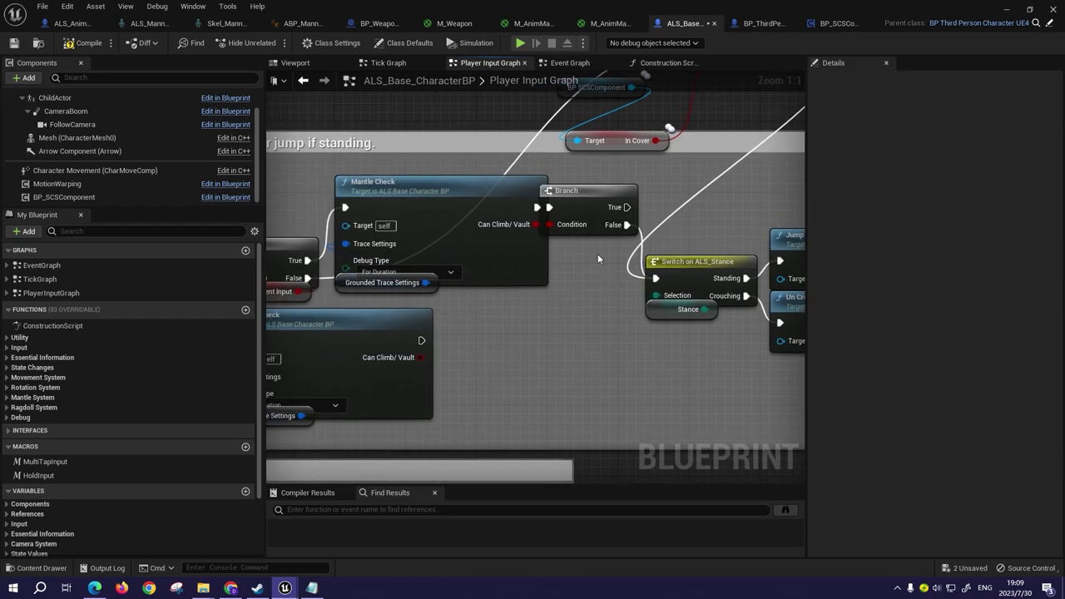
{"action": "left_click", "coordinate": [615, 208]}
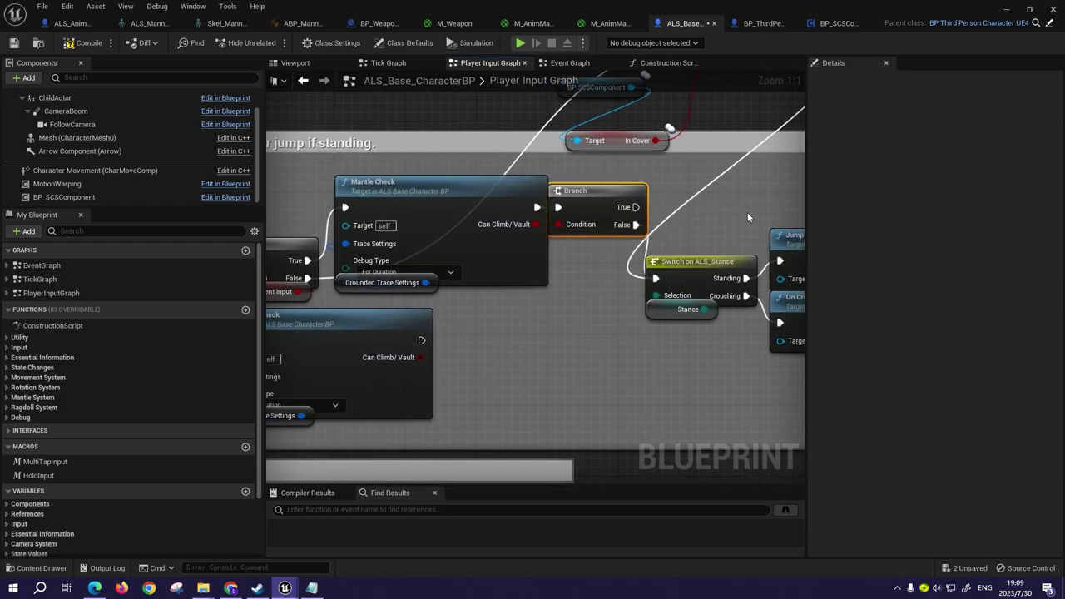
{"action": "scroll", "coordinate": [549, 267], "scroll_direction": "down", "scroll_amount": 2}
{"action": "mouse_move", "coordinate": [549, 268]}
{"action": "left_mouse_down"}
{"action": "mouse_move", "coordinate": [563, 268]}
{"action": "mouse_move", "coordinate": [626, 139]}
{"action": "left_mouse_up"}
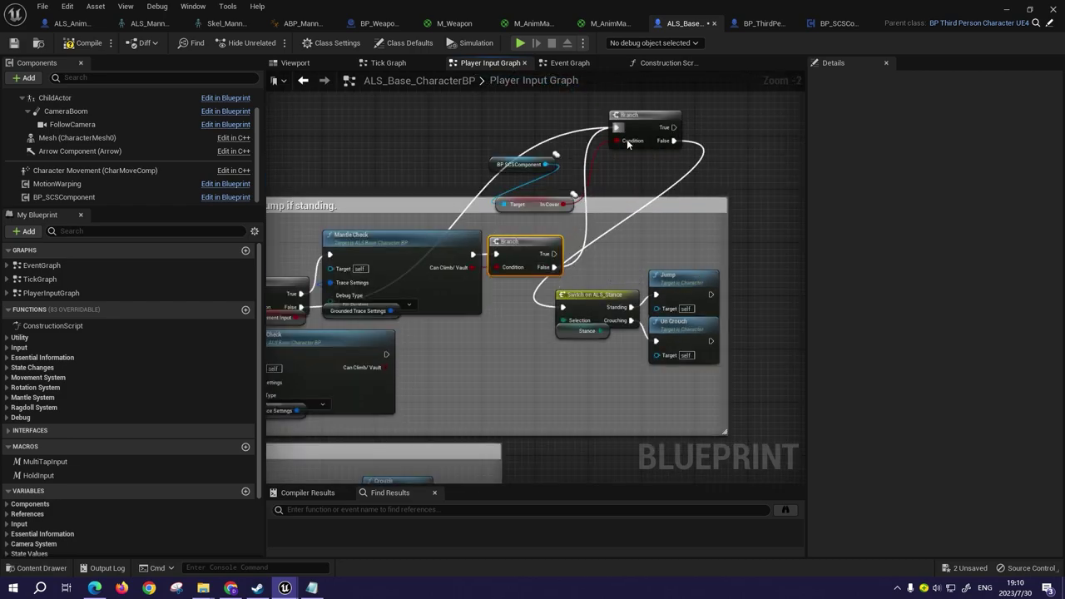
{"action": "scroll", "coordinate": [633, 232], "scroll_direction": "down", "scroll_amount": 1}
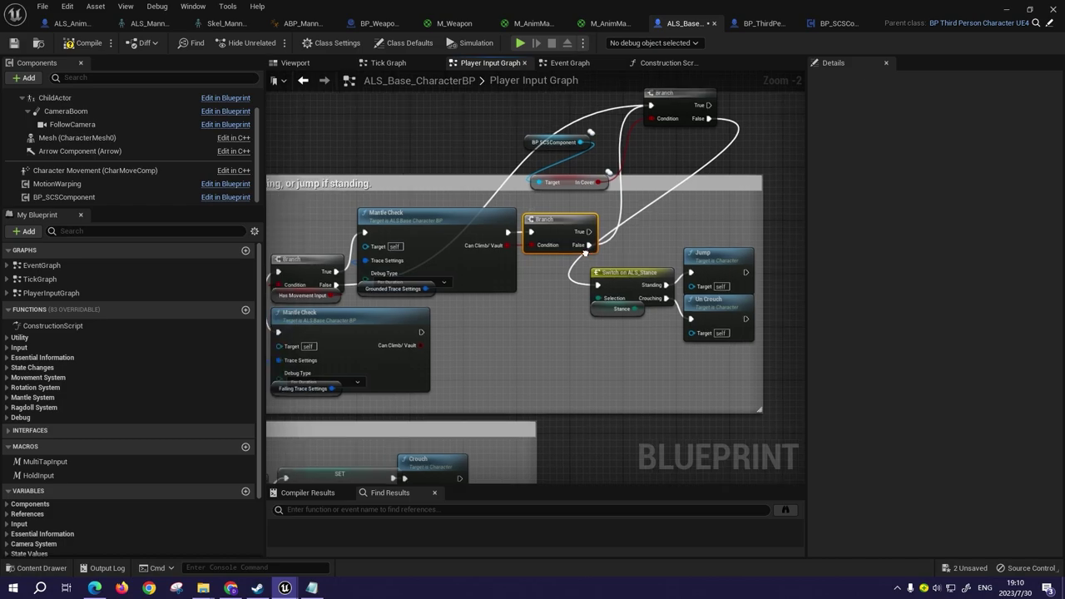
{"action": "right_click_drag", "start_coordinate": [633, 232], "coordinate": [699, 223]}
{"action": "scroll", "coordinate": [697, 223], "scroll_direction": "up", "scroll_amount": 1}
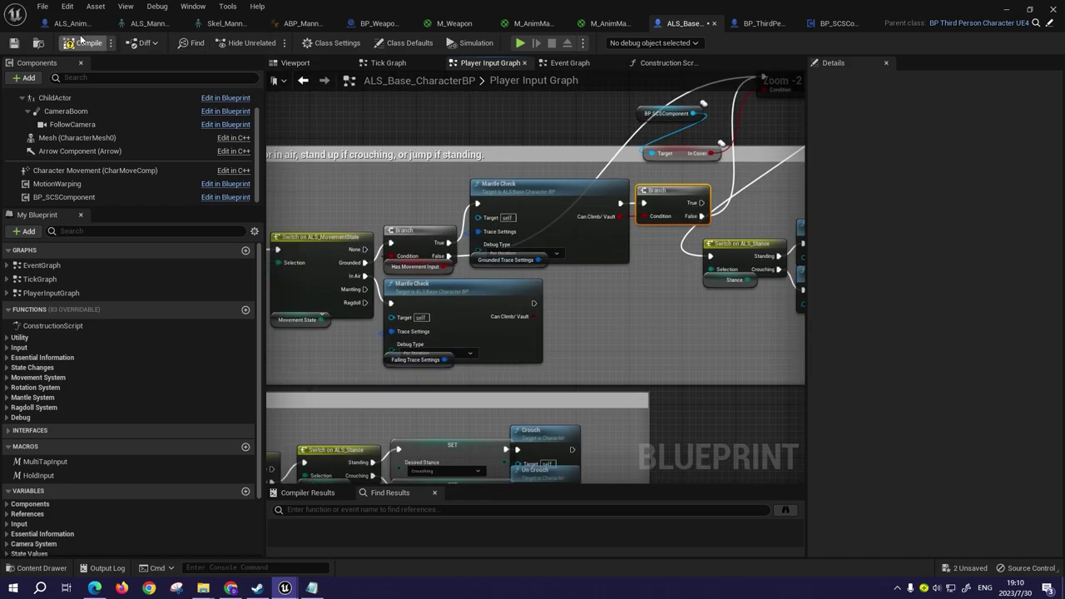
{"action": "left_click", "coordinate": [15, 46]}
- Play the level, mantle the character up the tiled wall, and end the play test
{"action": "left_click", "coordinate": [1005, 10]}
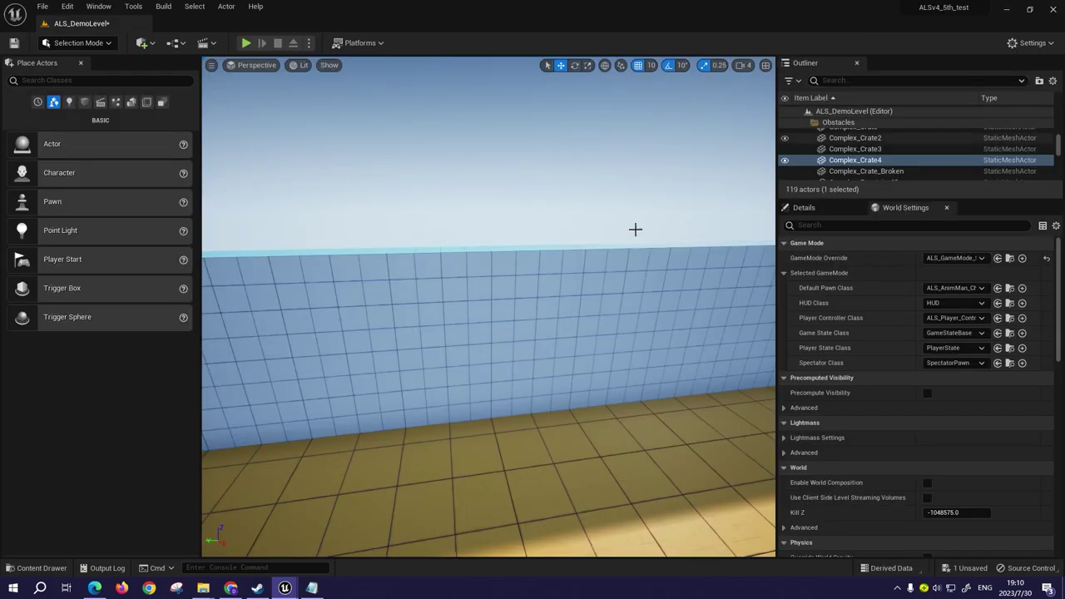
{"action": "key", "text": "alt+p"}
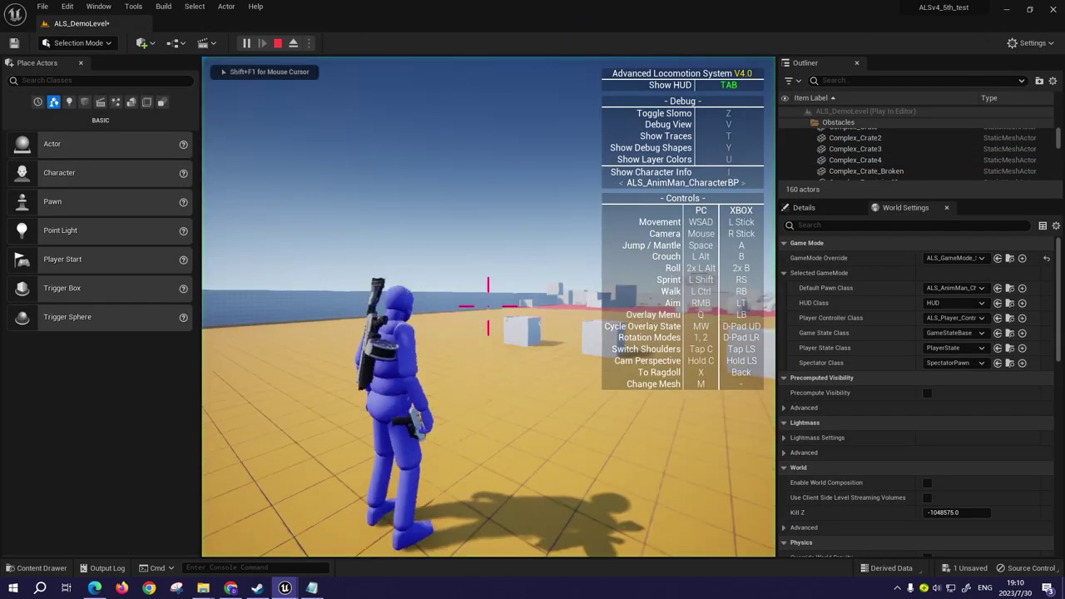
{"action": "key", "text": "w"}
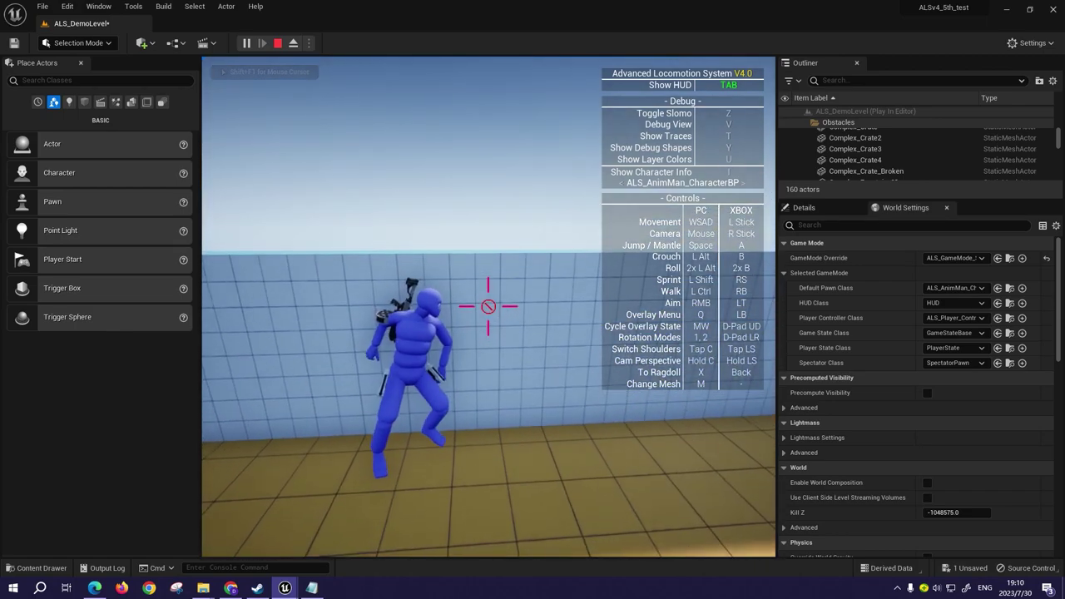
{"action": "key", "text": "space"}
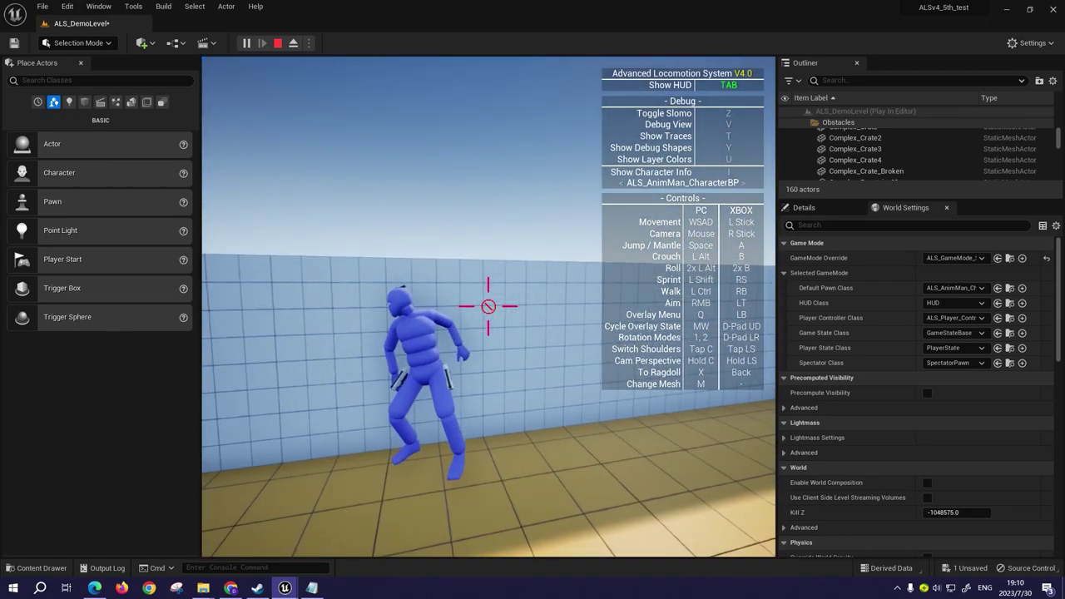
{"action": "key", "text": "space"}
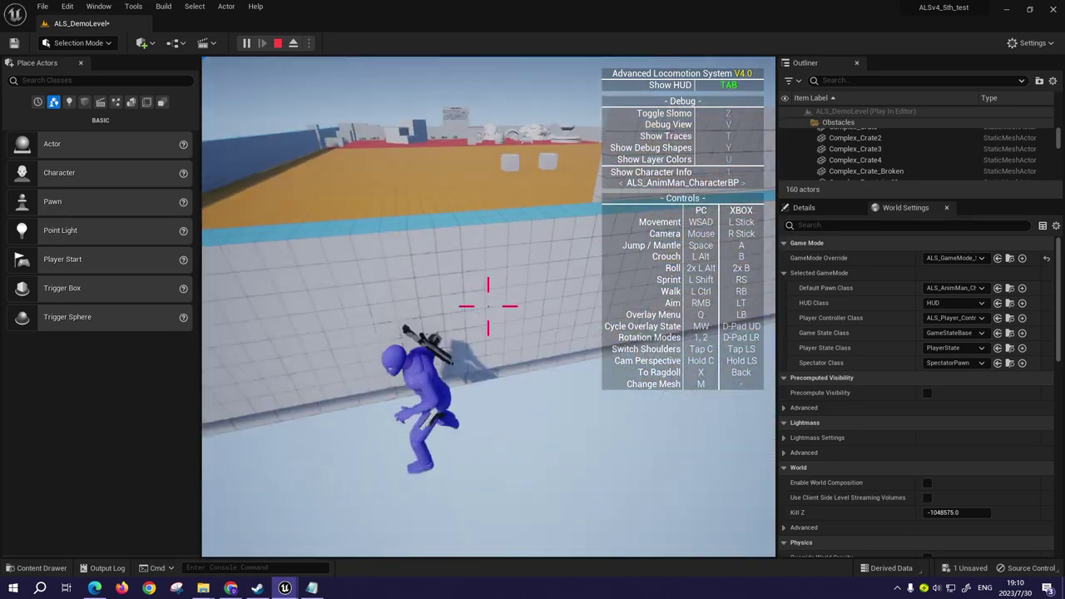
{"action": "key", "text": "Escape"}
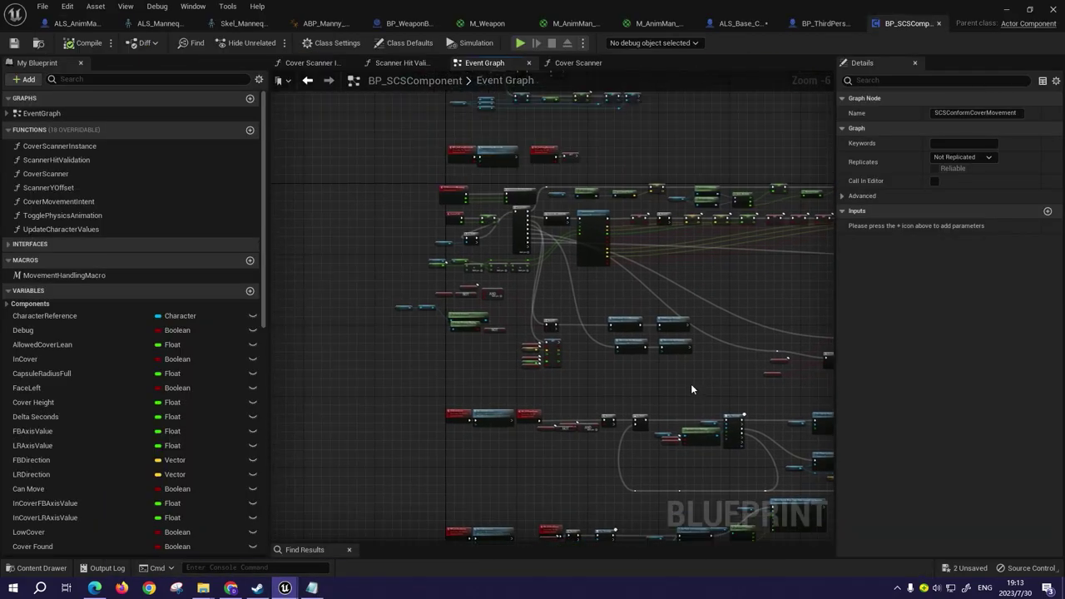
- Pan and zoom the Event Graph until RPC_SCSExitCover and MC_SCSExitCover fill the view
{"action": "scroll", "coordinate": [690, 389], "scroll_direction": "up", "scroll_amount": 3}
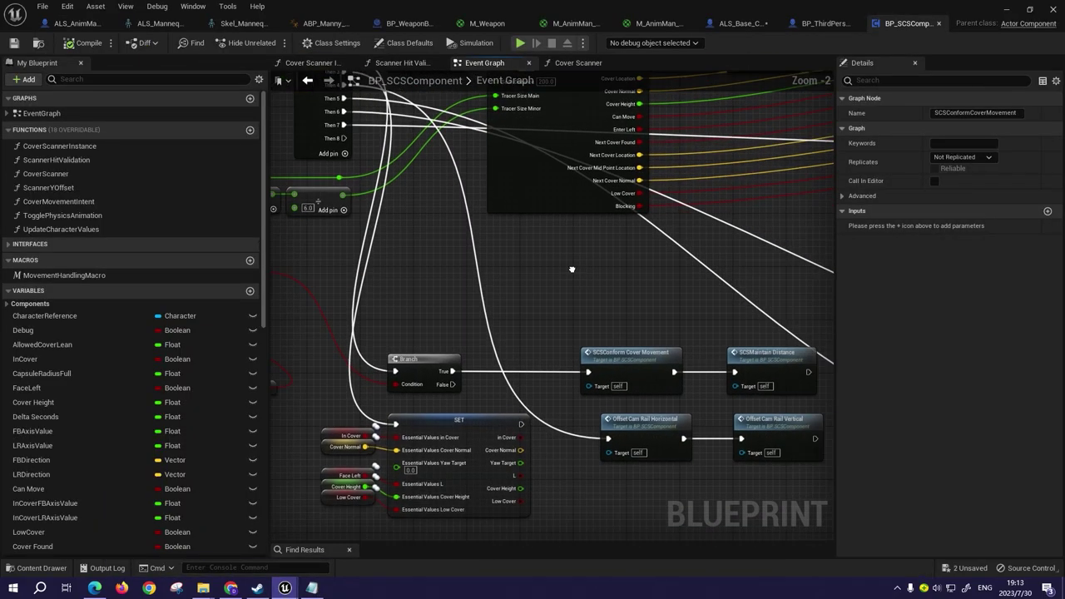
{"action": "scroll", "coordinate": [566, 257], "scroll_direction": "up", "scroll_amount": 1}
{"action": "right_click_drag", "start_coordinate": [772, 225], "coordinate": [653, 271]}
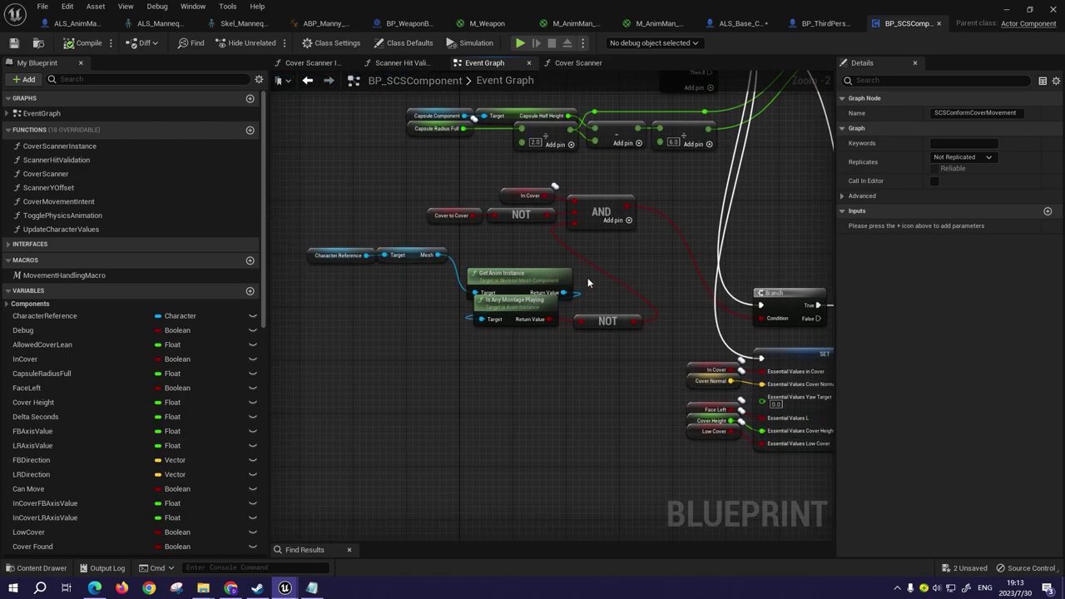
{"action": "right_click_drag", "start_coordinate": [735, 266], "coordinate": [564, 237]}
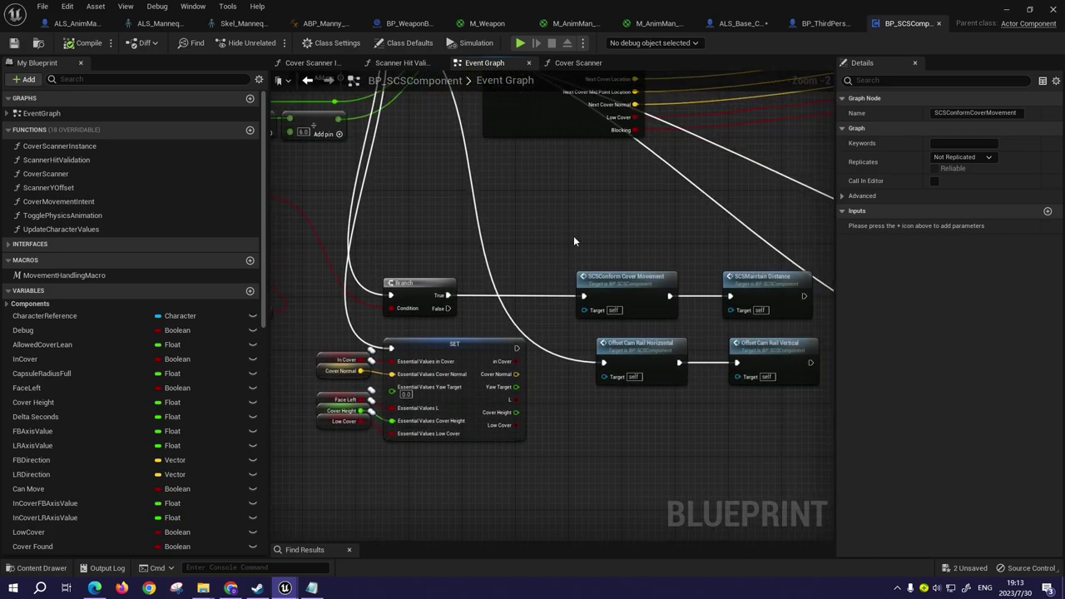
{"action": "scroll", "coordinate": [661, 178], "scroll_direction": "down", "scroll_amount": 3}
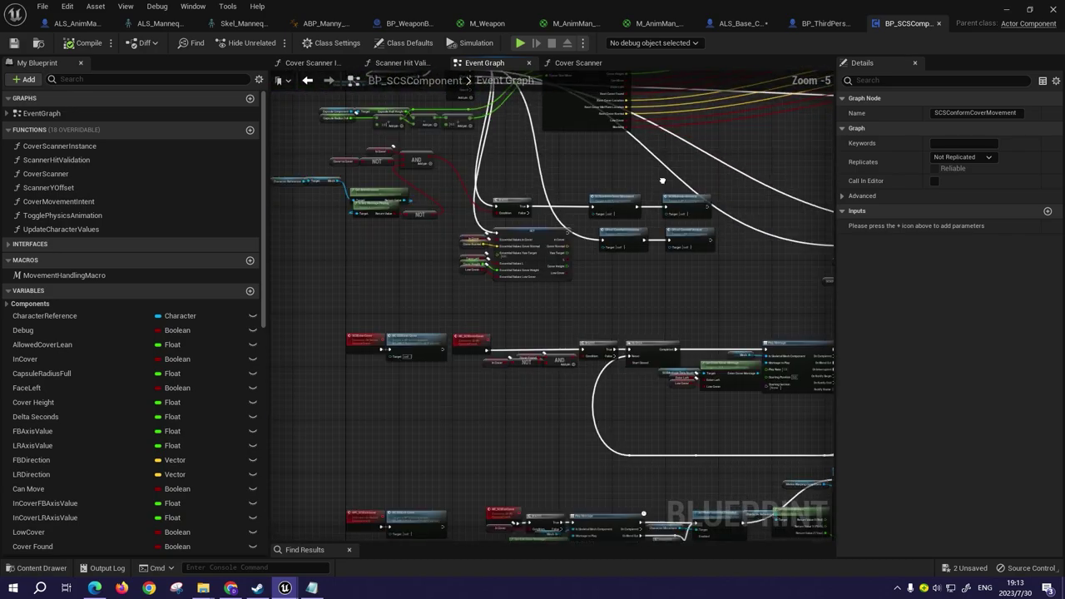
{"action": "scroll", "coordinate": [657, 176], "scroll_direction": "up", "scroll_amount": 1}
{"action": "right_click_drag", "start_coordinate": [657, 177], "coordinate": [697, 331]}
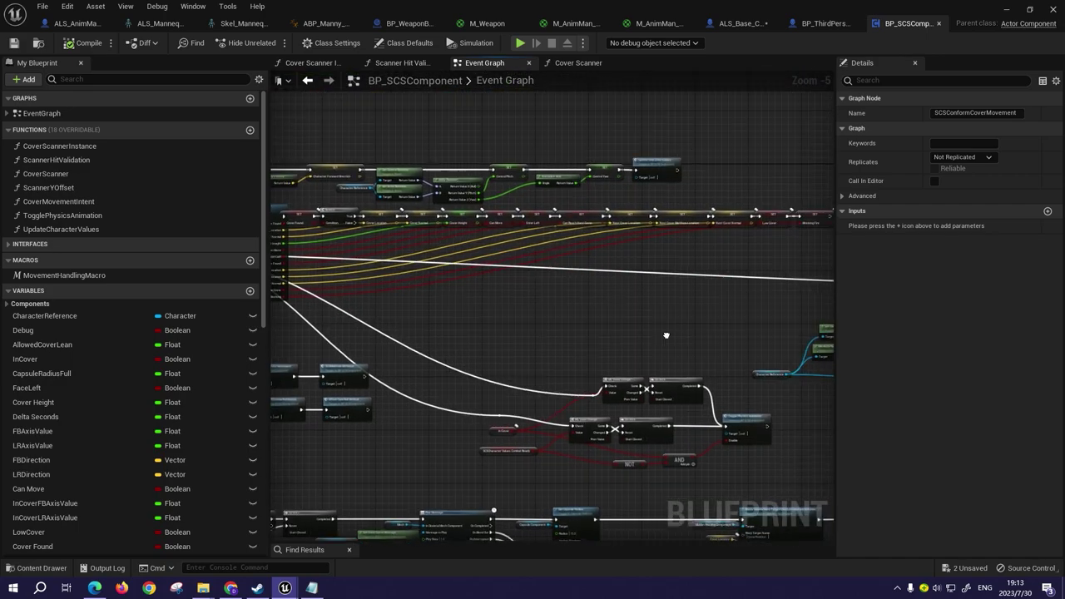
{"action": "scroll", "coordinate": [667, 330], "scroll_direction": "down", "scroll_amount": 1}
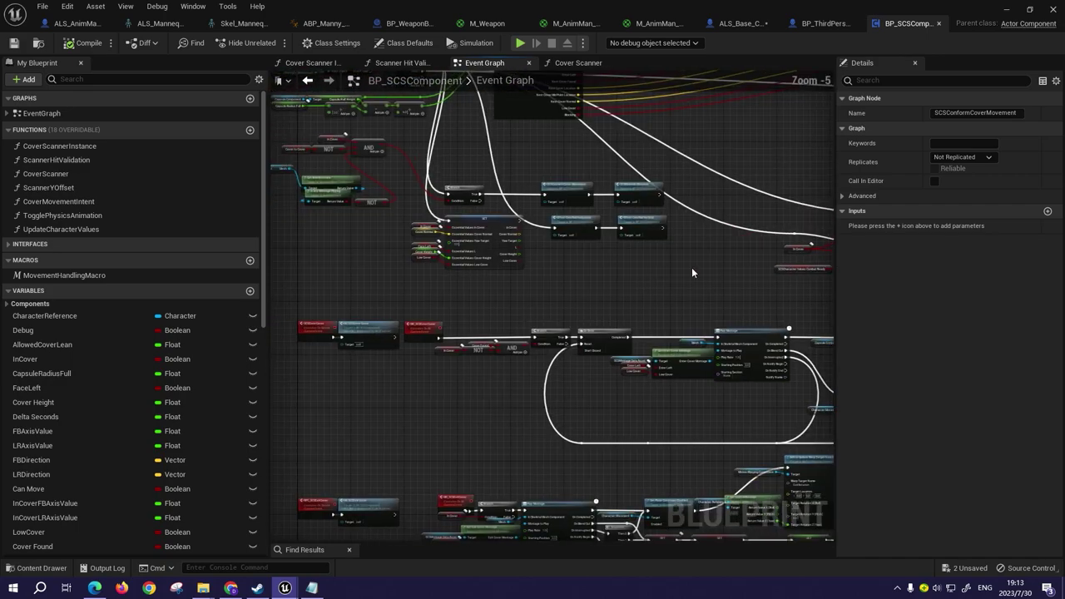
{"action": "right_click_drag", "start_coordinate": [691, 267], "coordinate": [558, 212]}
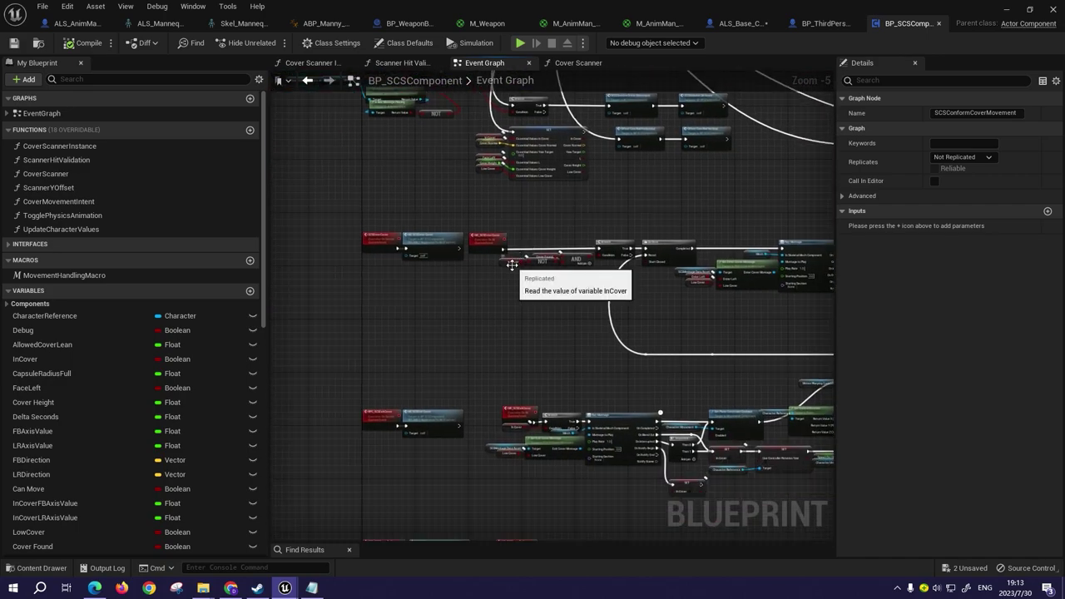
{"action": "right_click_drag", "start_coordinate": [550, 327], "coordinate": [584, 187]}
{"action": "scroll", "coordinate": [584, 187], "scroll_direction": "up", "scroll_amount": 2}
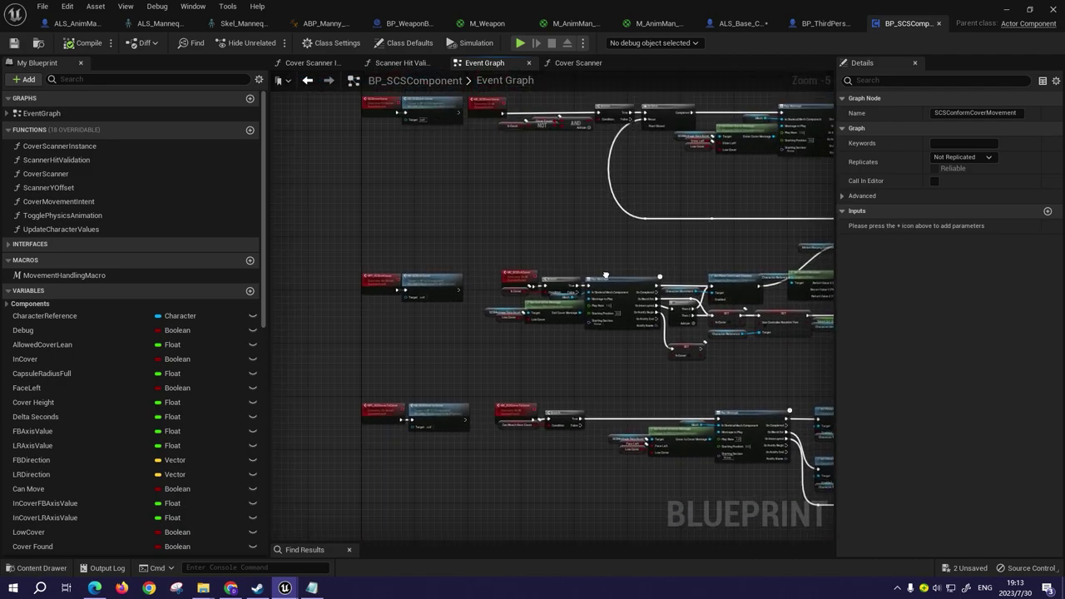
{"action": "scroll", "coordinate": [584, 188], "scroll_direction": "up", "scroll_amount": 1}
{"action": "right_click_drag", "start_coordinate": [333, 239], "coordinate": [533, 246]}
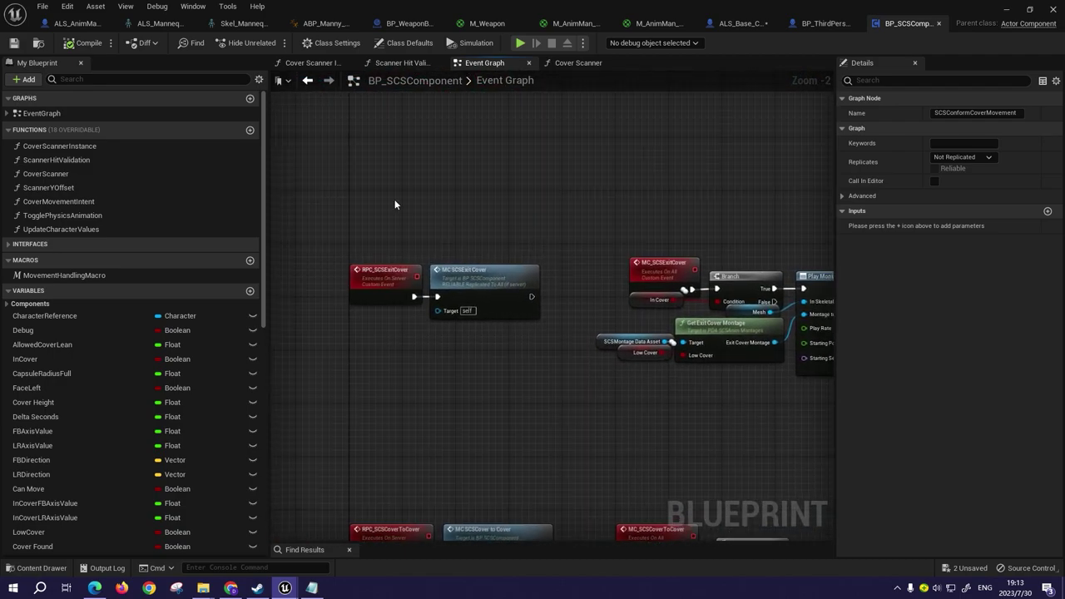
- Add a custom event named RPC_CancelCover above the exit-cover events
{"action": "right_click", "coordinate": [394, 199]}
{"action": "type", "text": "mc_scs"}
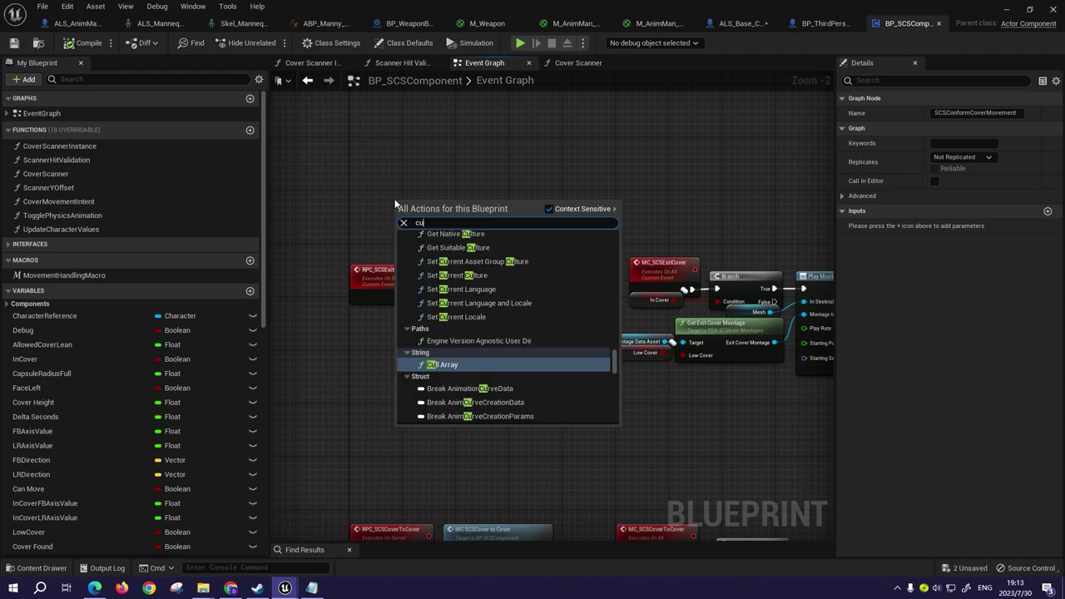
{"action": "key", "text": "Return"}
{"action": "left_click", "coordinate": [395, 199]}
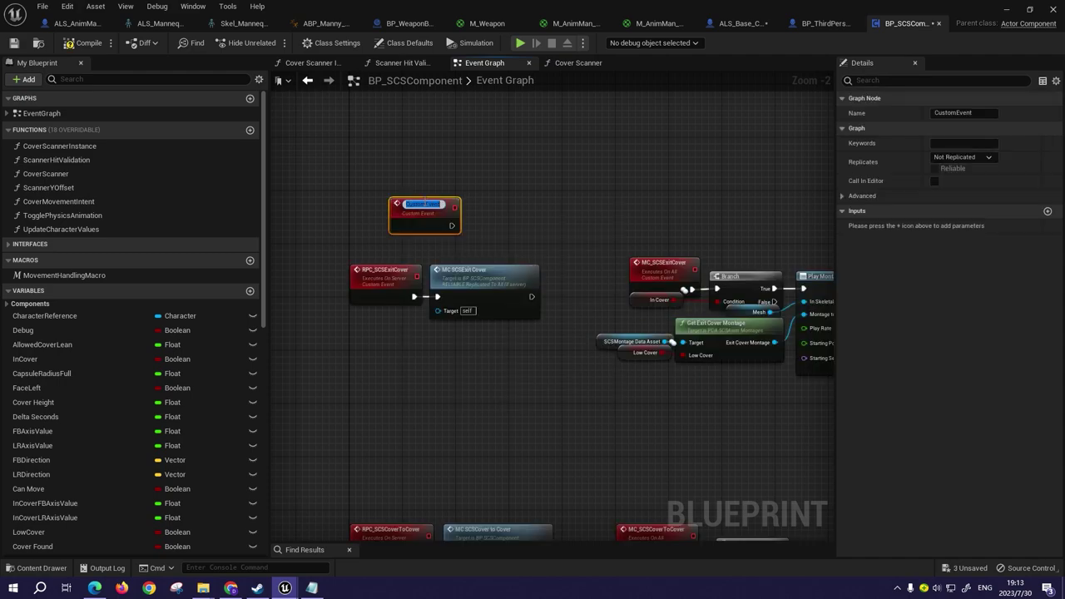
{"action": "type", "text": "RPC"}
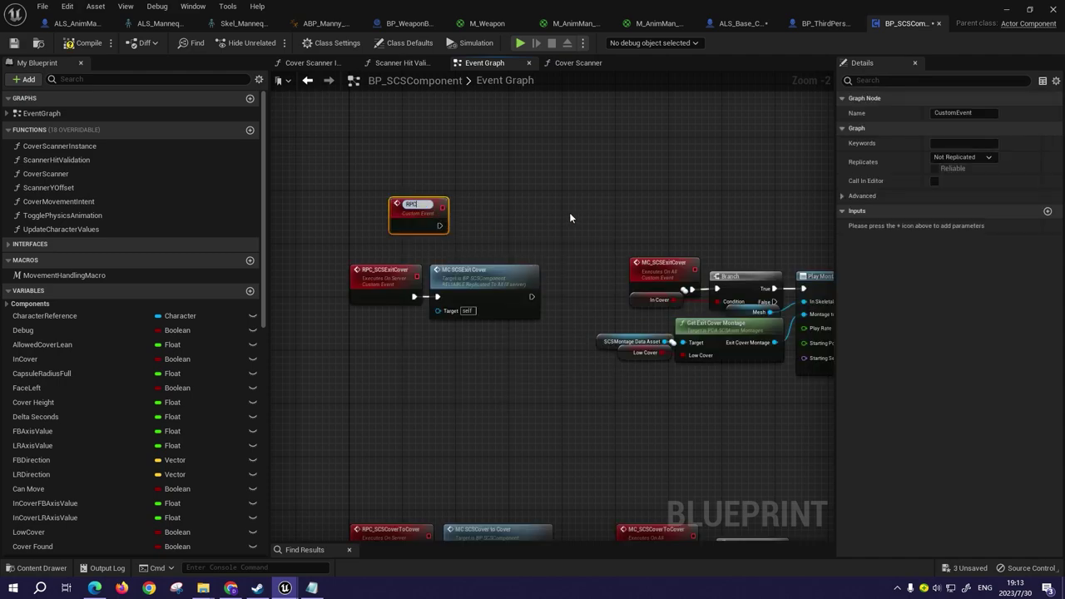
{"action": "type", "text": "_"}
{"action": "type", "text": "Cancle"}
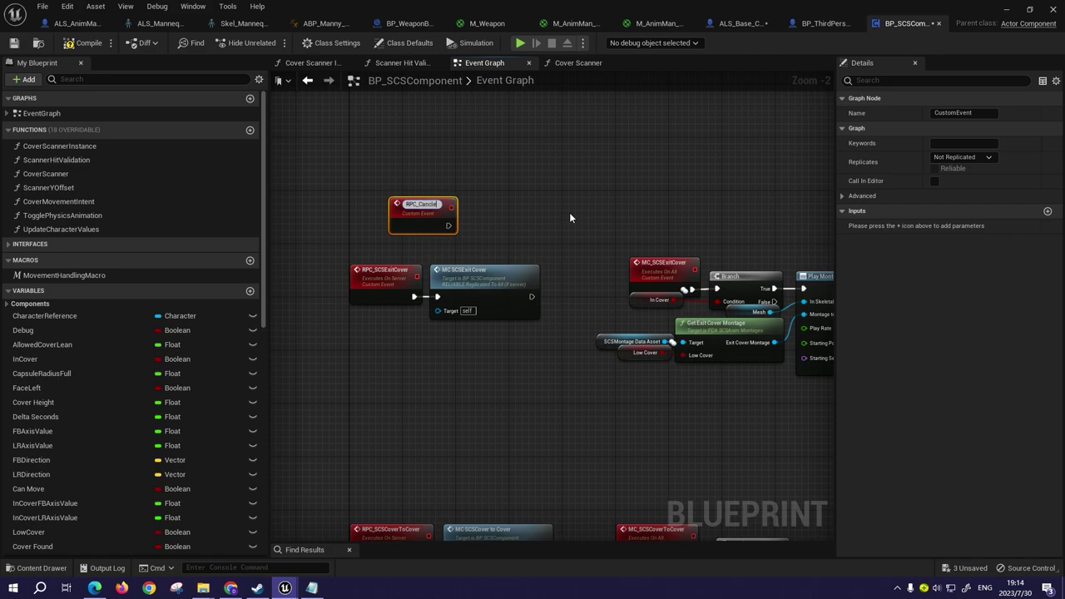
{"action": "key", "text": "BackSpace"}
{"action": "key", "text": "BackSpace"}
{"action": "type", "text": "elCover"}
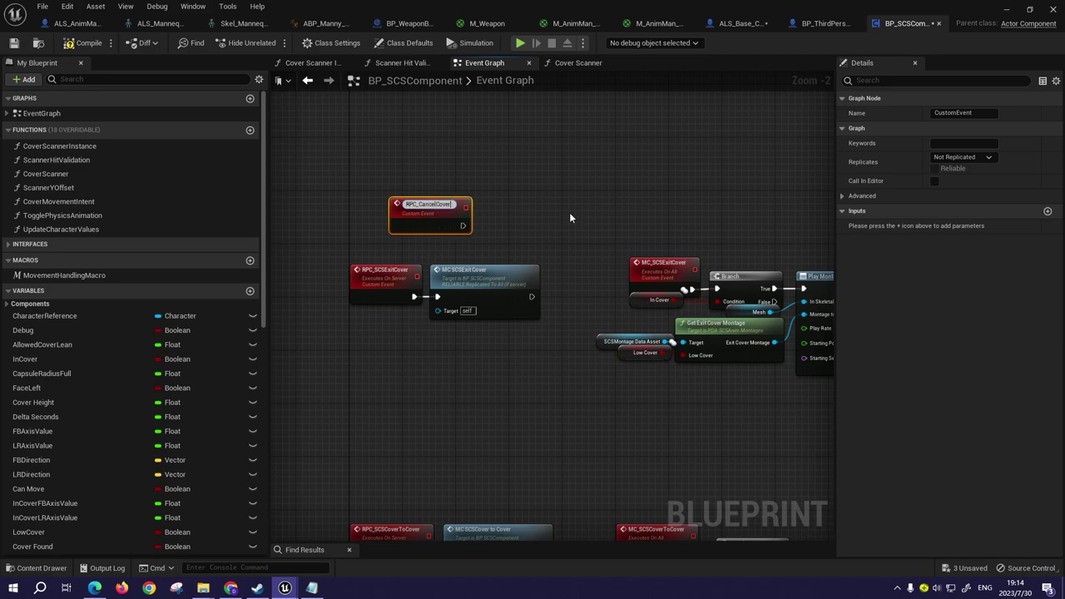
{"action": "key", "text": "Return"}
{"action": "left_click_drag", "start_coordinate": [418, 217], "coordinate": [376, 200]}
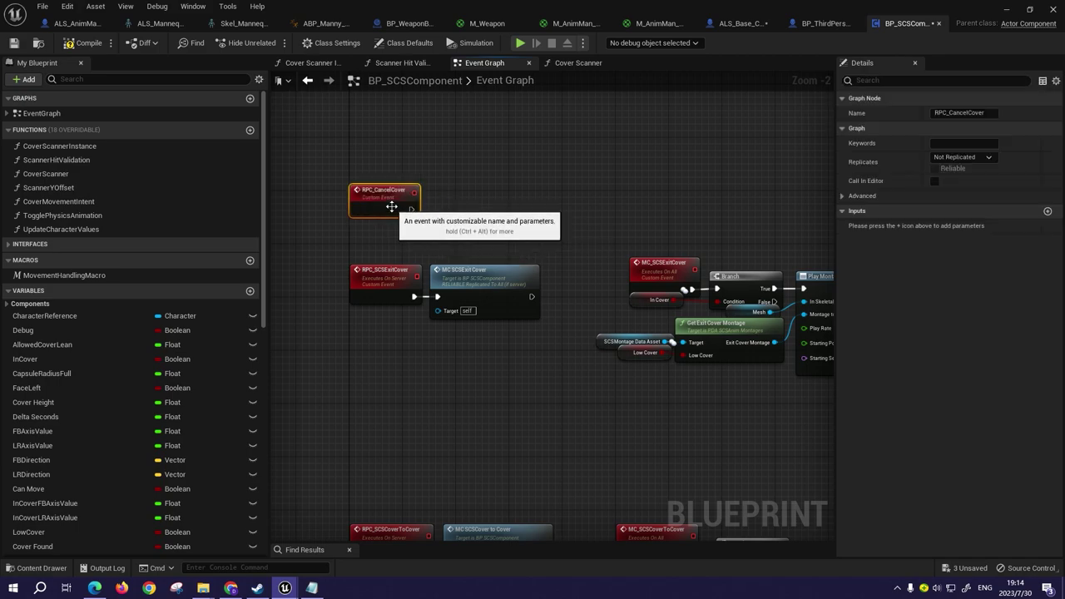
- Duplicate RPC_CancelCover and rename the copy MC_CancelCover
{"action": "key", "text": "ctrl+c"}
{"action": "key", "text": "ctrl+v"}
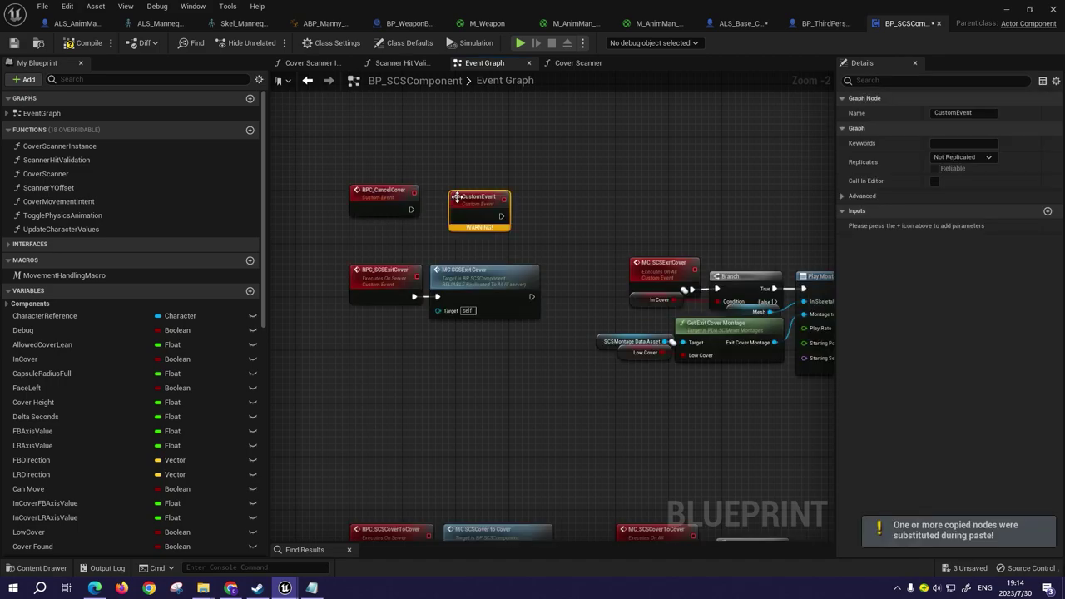
{"action": "double_click", "coordinate": [372, 200]}
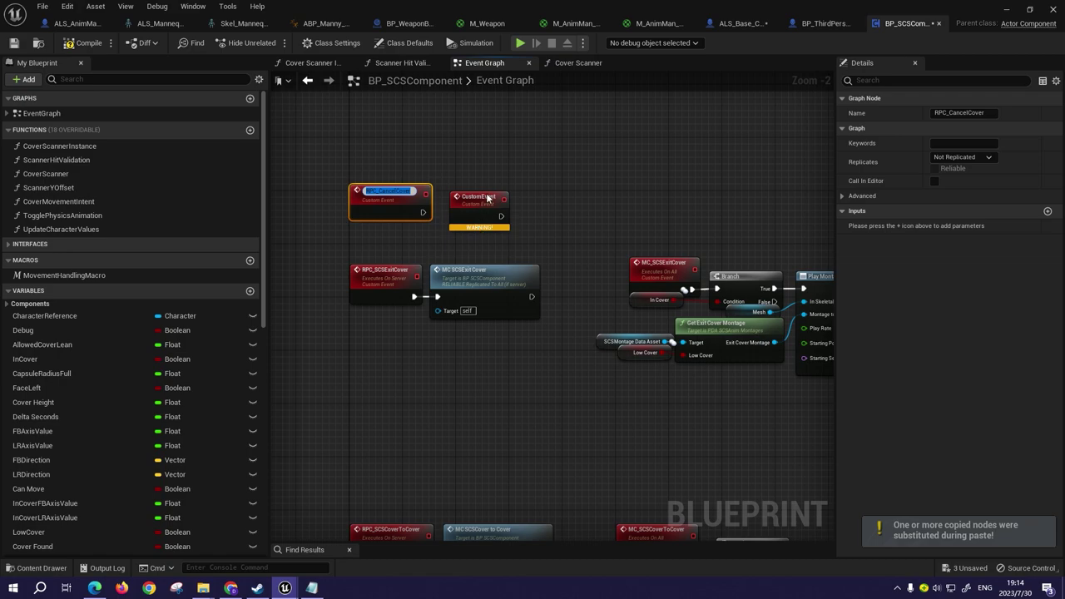
{"action": "left_click", "coordinate": [518, 199]}
{"action": "key", "text": "F2"}
{"action": "key", "text": "ctrl+v"}
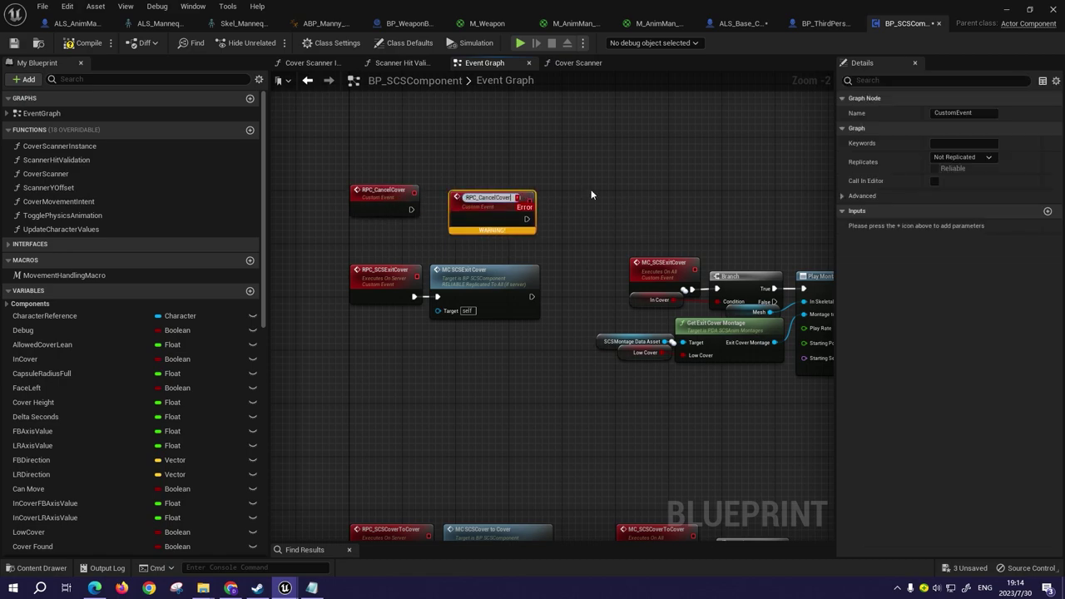
{"action": "key", "text": "Home"}
{"action": "key", "text": "Delete"}
{"action": "key", "text": "Delete"}
{"action": "key", "text": "Delete"}
{"action": "type", "text": "MC"}
{"action": "key", "text": "Return"}
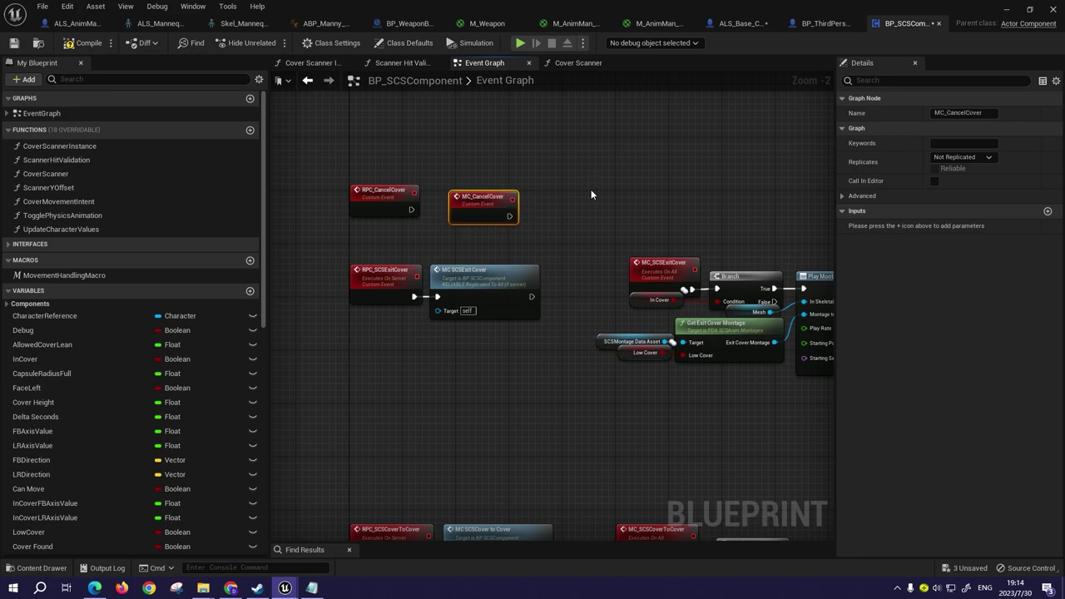
- Set RPC_CancelCover to Run on Server and MC_CancelCover to reliable Multicast
{"action": "left_click", "coordinate": [384, 193]}
{"action": "left_click", "coordinate": [962, 156]}
{"action": "left_click", "coordinate": [964, 198]}
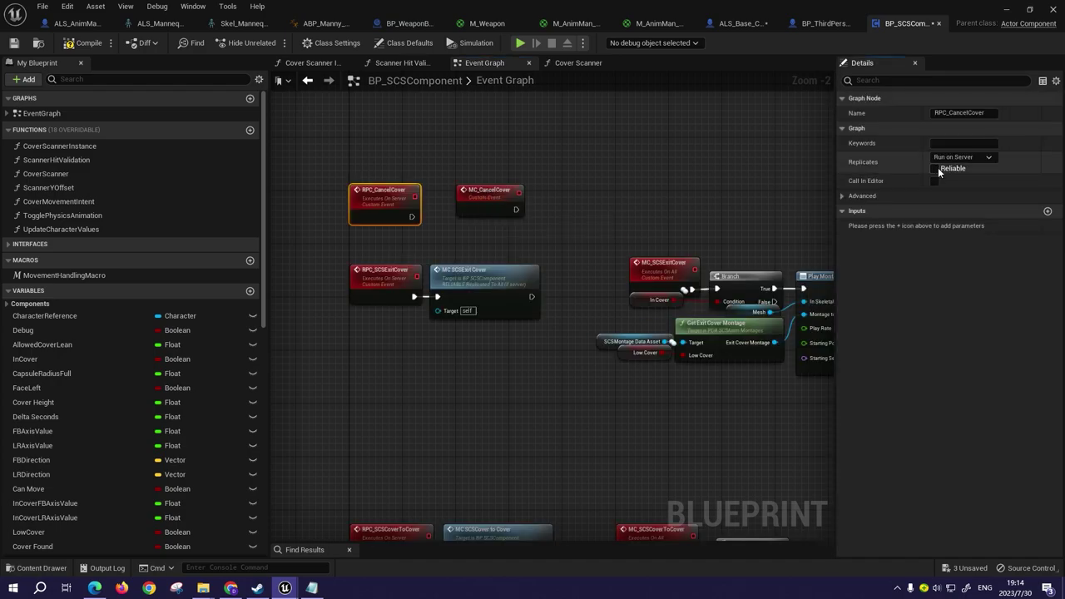
{"action": "left_click", "coordinate": [486, 193]}
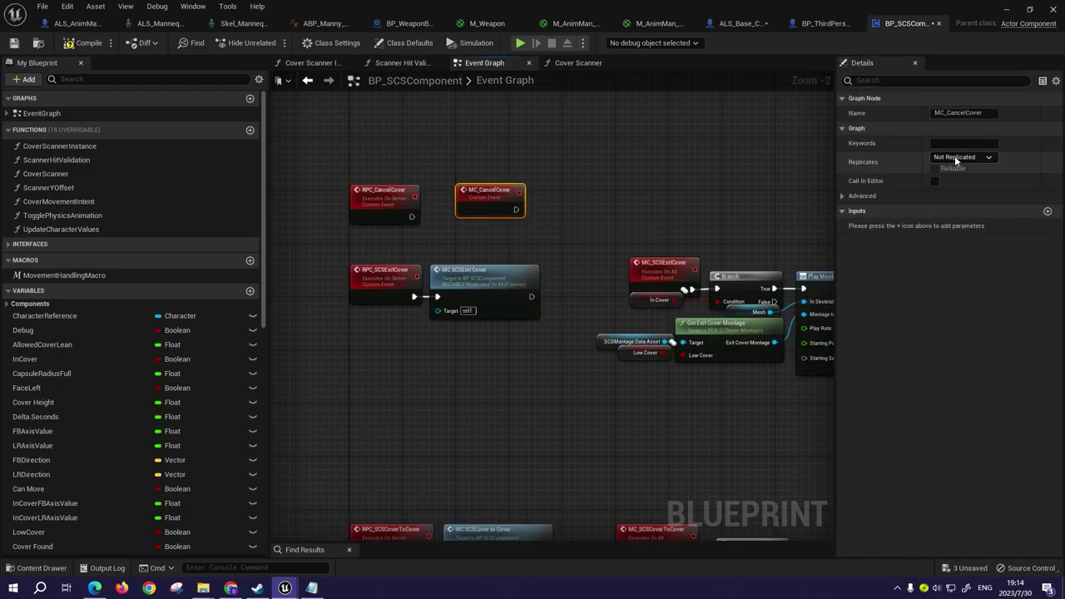
{"action": "left_click", "coordinate": [961, 157]}
{"action": "left_click", "coordinate": [965, 185]}
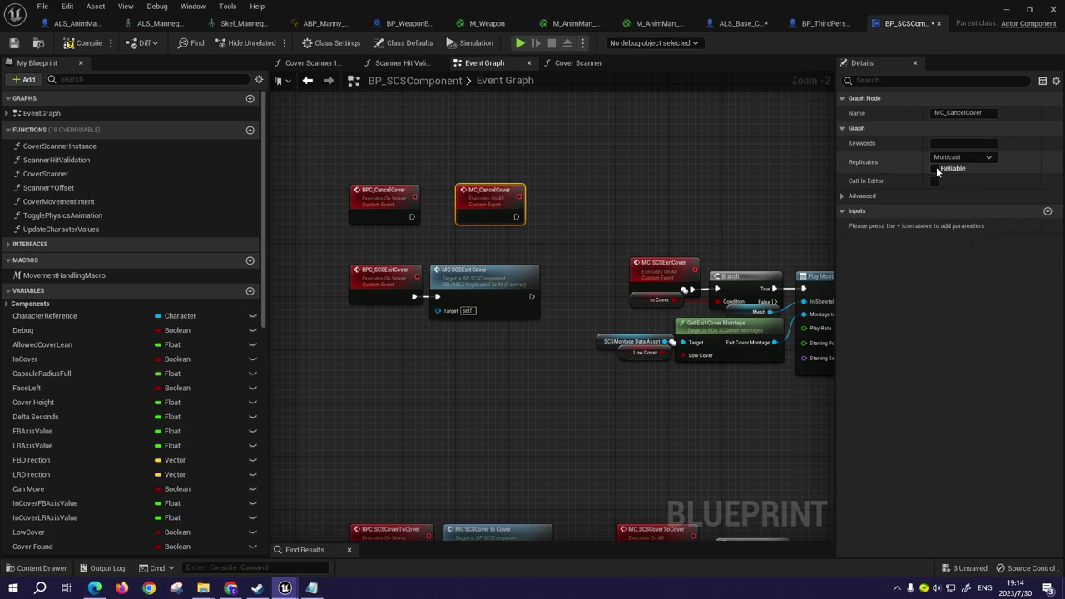
{"action": "left_click", "coordinate": [934, 168]}
- Make RPC_CancelCover call MC Cancel Cover from its execution output
{"action": "left_click", "coordinate": [612, 213]}
{"action": "left_click_drag", "start_coordinate": [486, 198], "coordinate": [585, 198]}
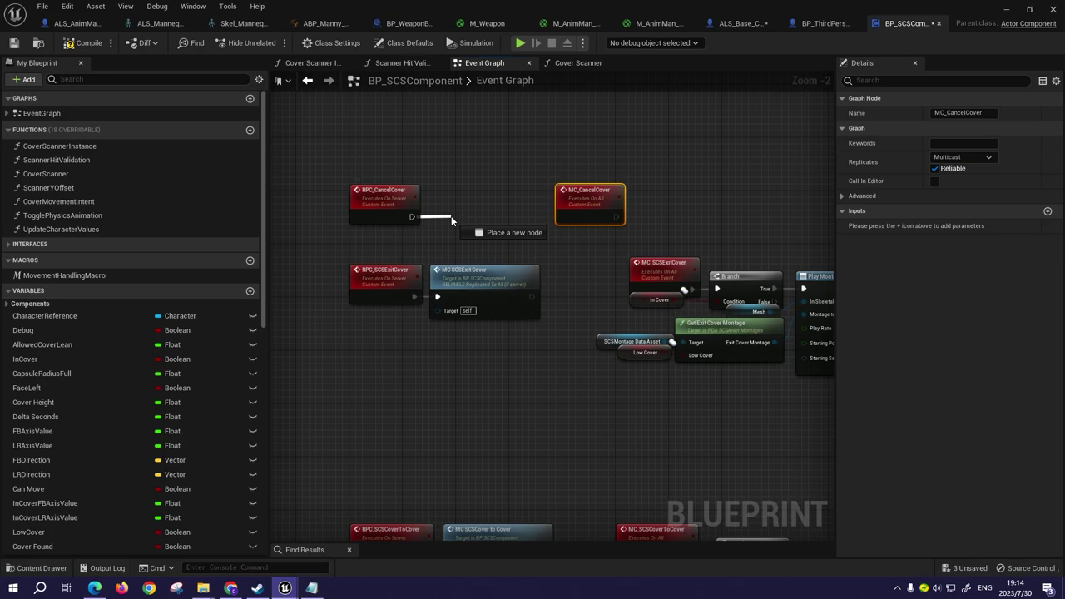
{"action": "left_click_drag", "start_coordinate": [411, 217], "coordinate": [452, 218]}
{"action": "type", "text": "mc_cancel"}
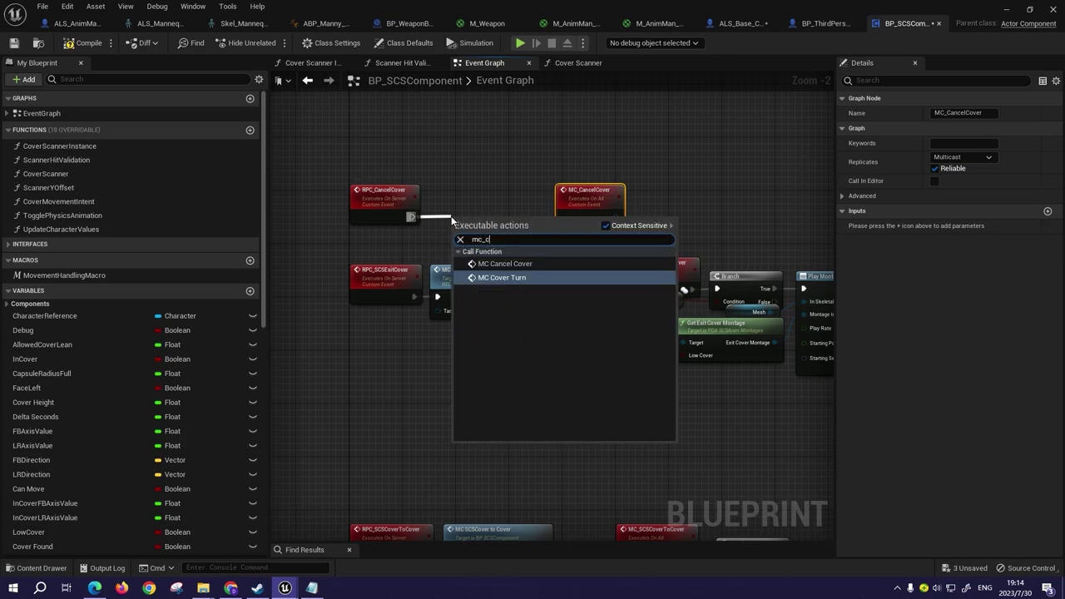
{"action": "key", "text": "Return"}
{"action": "left_click_drag", "start_coordinate": [480, 225], "coordinate": [461, 199]}
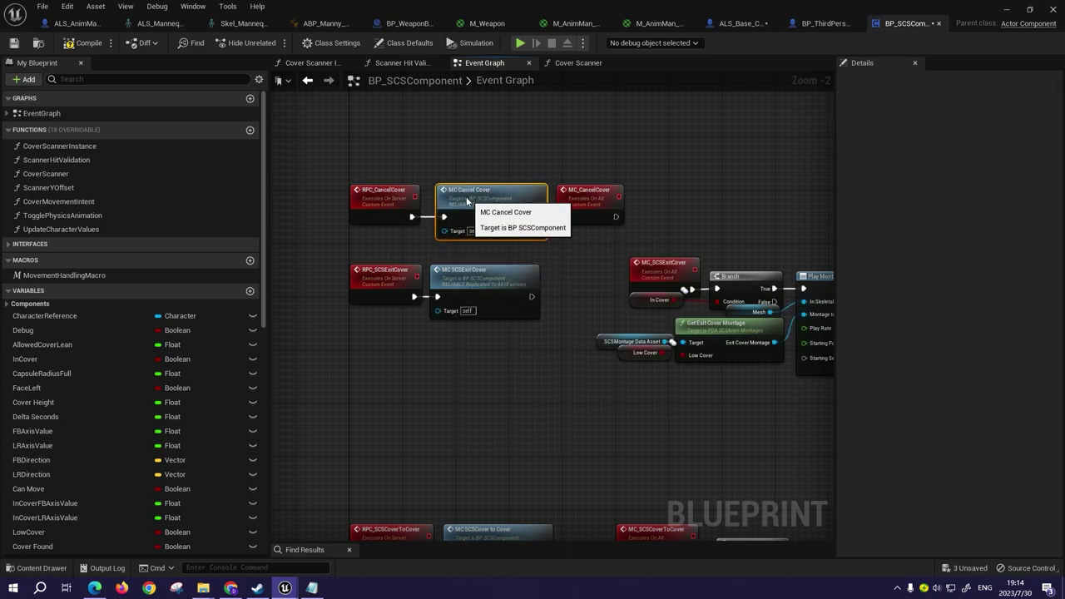
{"action": "right_click_drag", "start_coordinate": [712, 237], "coordinate": [620, 217]}
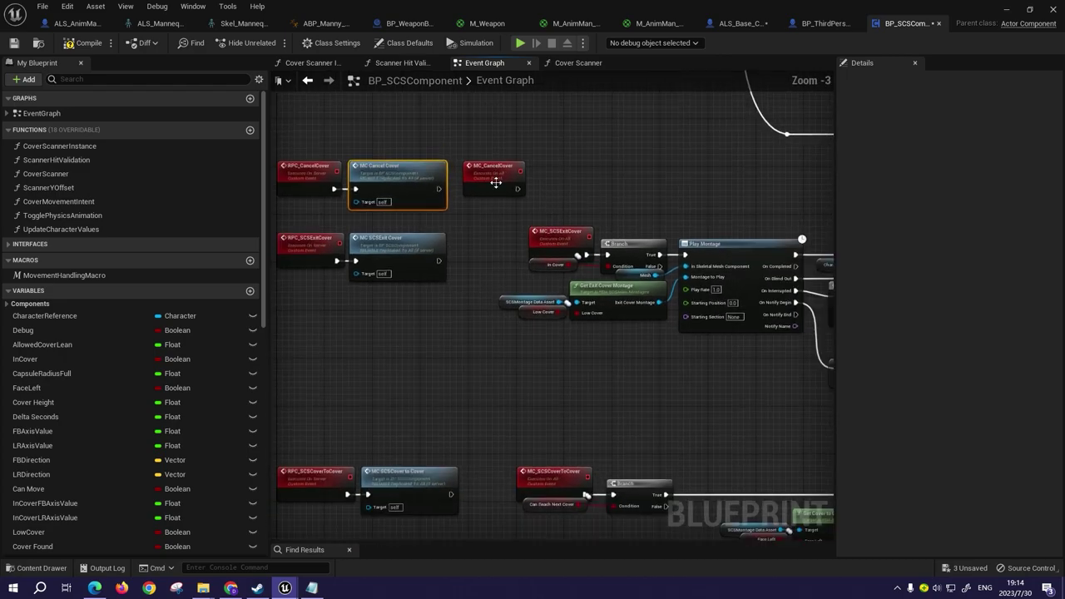
- Move the MC_CancelCover event below the Play Montage node, beside the lower In Cover setter
{"action": "left_click_drag", "start_coordinate": [490, 177], "coordinate": [645, 371]}
{"action": "scroll", "coordinate": [783, 355], "scroll_direction": "down", "scroll_amount": 1}
{"action": "right_click_drag", "start_coordinate": [782, 355], "coordinate": [534, 324]}
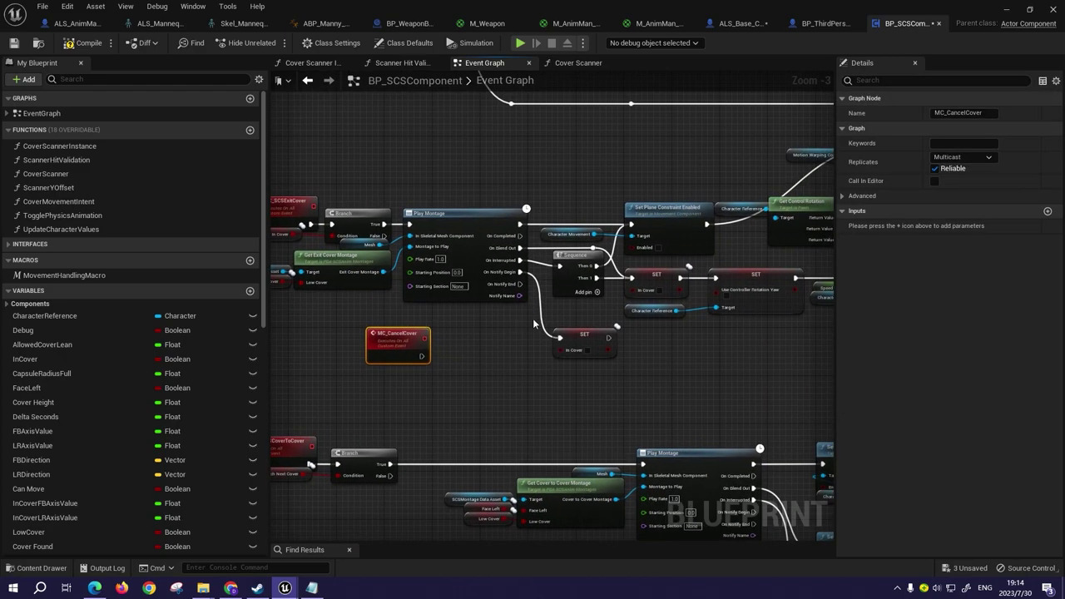
{"action": "scroll", "coordinate": [504, 337], "scroll_direction": "up", "scroll_amount": 3}
{"action": "scroll", "coordinate": [509, 345], "scroll_direction": "down", "scroll_amount": 2}
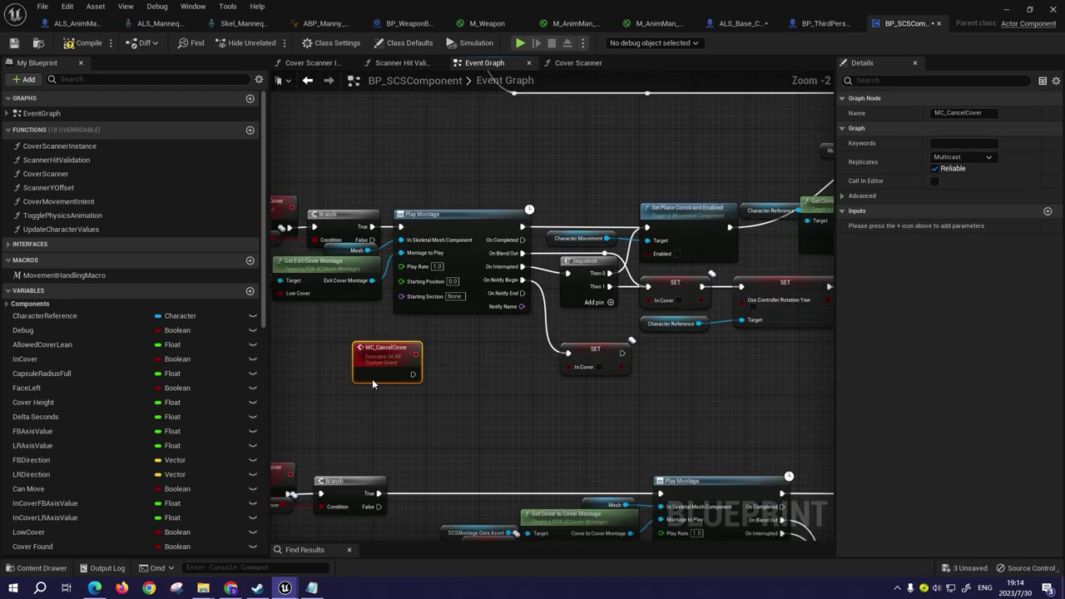
{"action": "left_click_drag", "start_coordinate": [372, 383], "coordinate": [479, 164]}
{"action": "right_click_drag", "start_coordinate": [479, 197], "coordinate": [294, 207]}
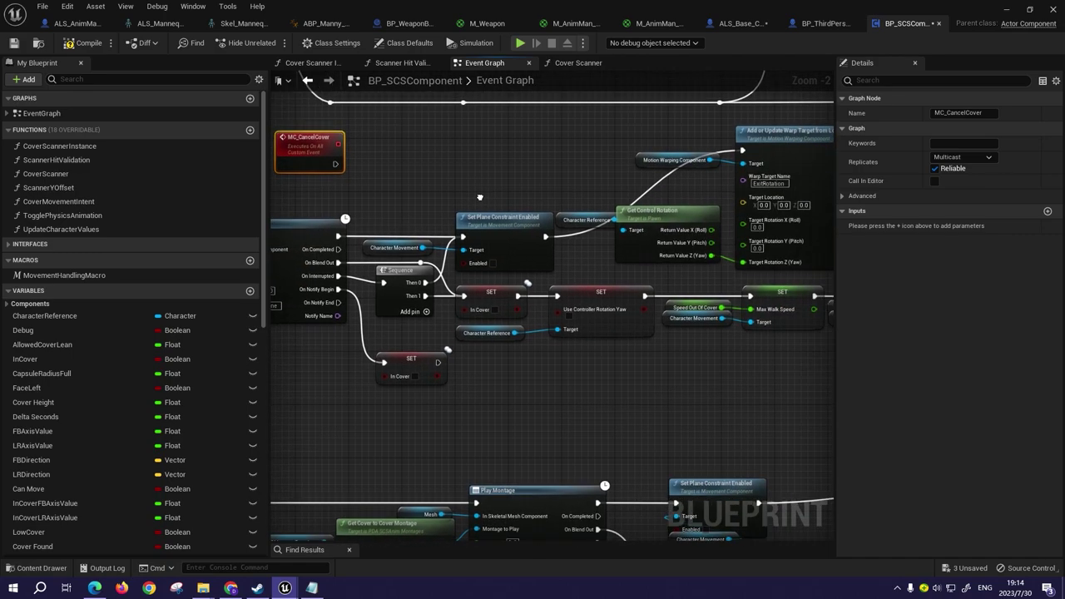
{"action": "mouse_move", "coordinate": [479, 197]}
{"action": "right_mouse_down"}
{"action": "mouse_move", "coordinate": [379, 186]}
{"action": "mouse_move", "coordinate": [640, 157]}
{"action": "mouse_move", "coordinate": [550, 155]}
{"action": "right_mouse_up"}
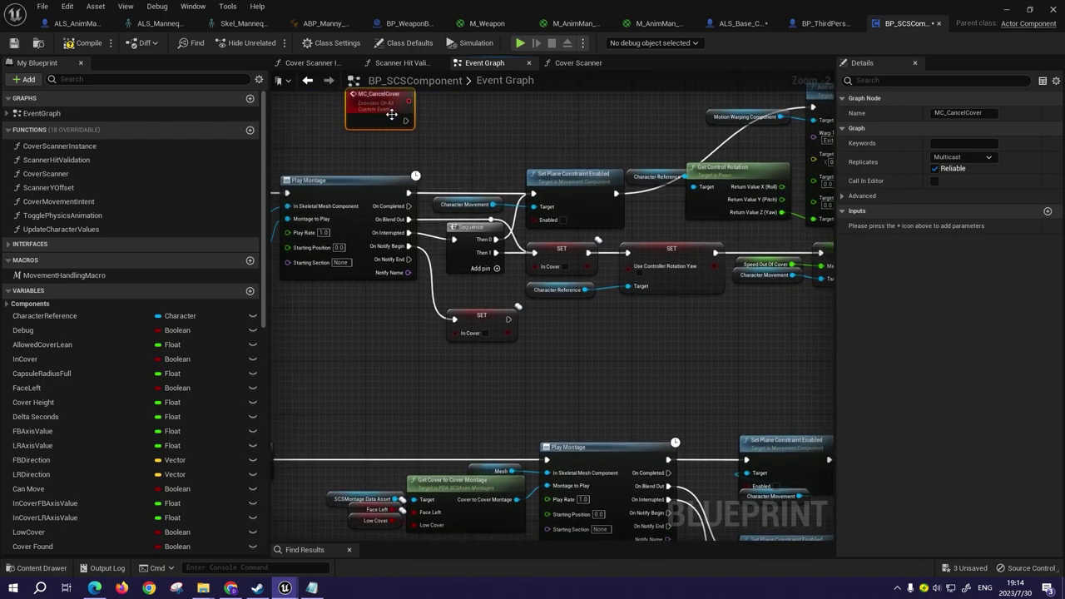
{"action": "left_click_drag", "start_coordinate": [391, 115], "coordinate": [385, 332]}
{"action": "right_click_drag", "start_coordinate": [619, 326], "coordinate": [611, 320]}
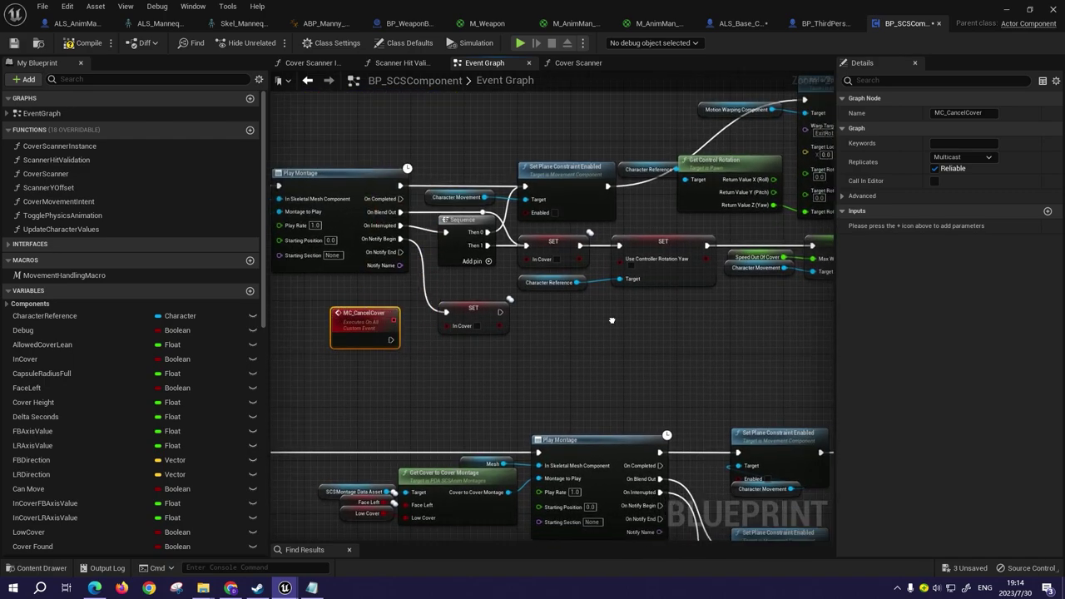
{"action": "scroll", "coordinate": [645, 313], "scroll_direction": "up", "scroll_amount": 1}
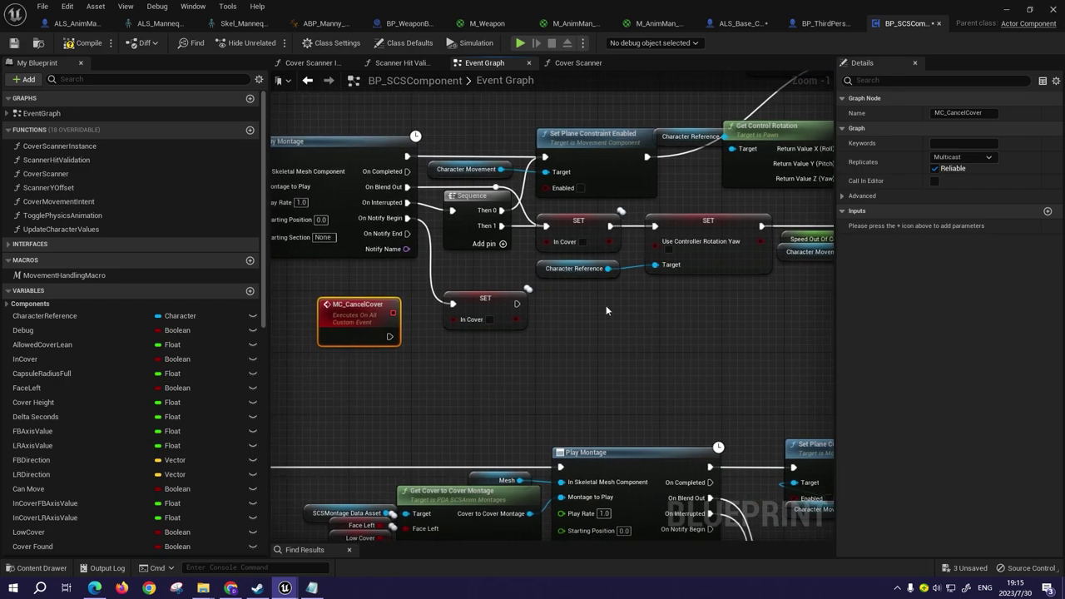
{"action": "right_click_drag", "start_coordinate": [587, 329], "coordinate": [597, 329]}
{"action": "left_click_drag", "start_coordinate": [364, 319], "coordinate": [333, 310]}
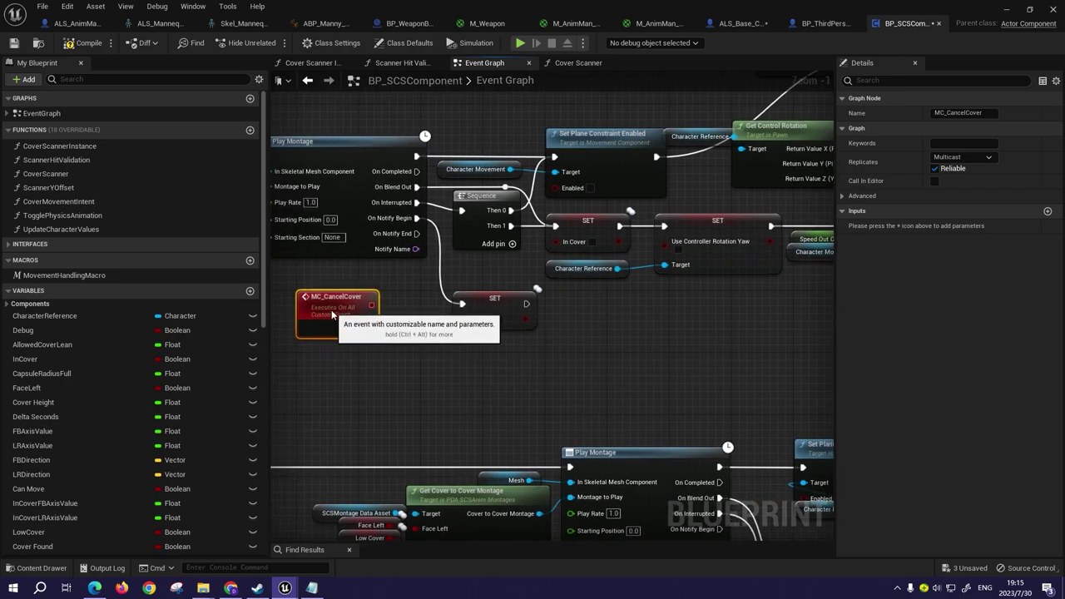
{"action": "right_click_drag", "start_coordinate": [429, 307], "coordinate": [487, 303]}
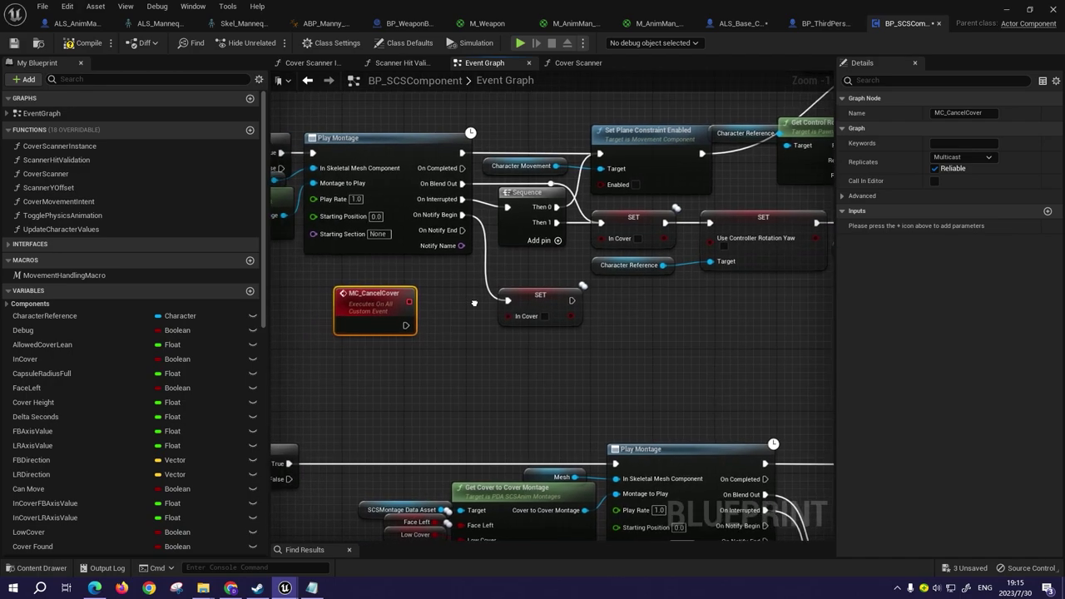
- Run MC_CancelCover into a Sequence whose outputs feed the cover-exit SET nodes
{"action": "left_click_drag", "start_coordinate": [417, 327], "coordinate": [468, 330]}
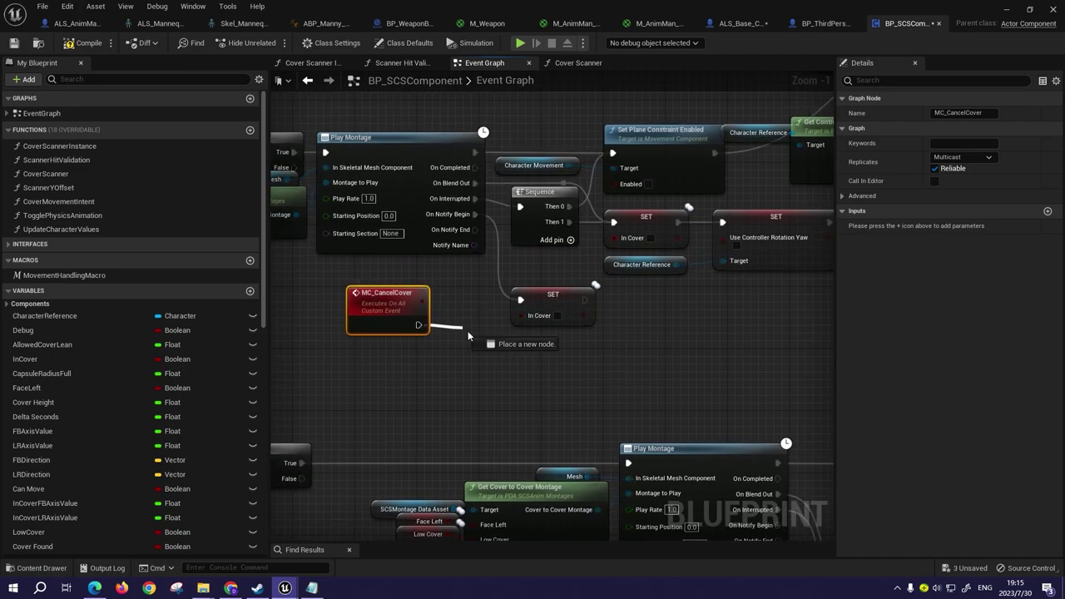
{"action": "key", "text": "Escape"}
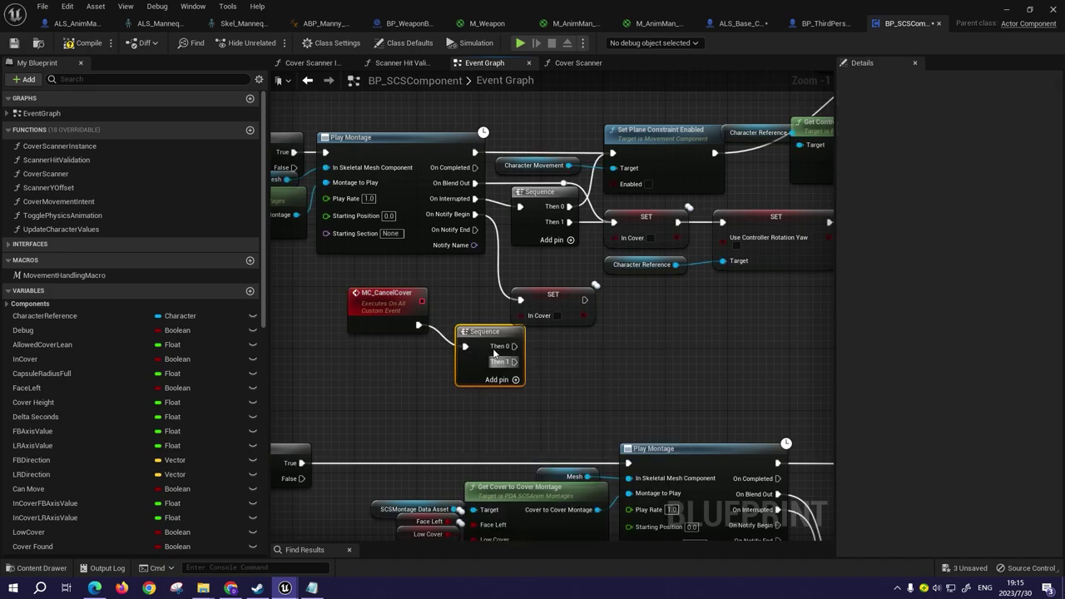
{"action": "mouse_move", "coordinate": [491, 343]}
{"action": "left_mouse_down"}
{"action": "mouse_move", "coordinate": [419, 309]}
{"action": "mouse_move", "coordinate": [520, 299]}
{"action": "left_mouse_up"}
{"action": "left_click", "coordinate": [530, 360]}
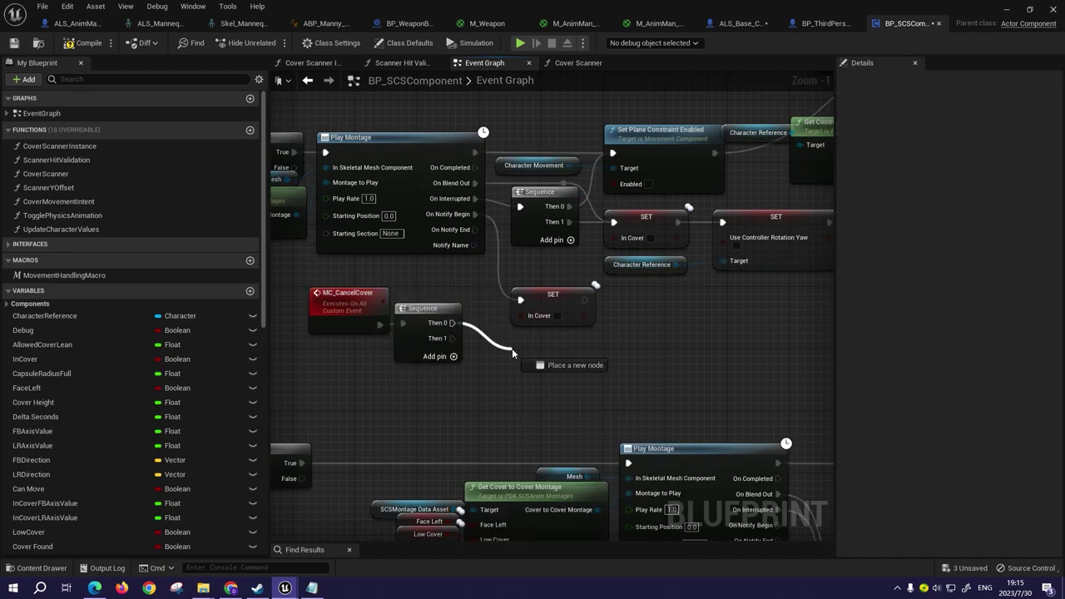
{"action": "mouse_move", "coordinate": [450, 338]}
{"action": "left_mouse_down"}
{"action": "mouse_move", "coordinate": [526, 210]}
{"action": "mouse_move", "coordinate": [538, 221]}
{"action": "left_mouse_up"}
{"action": "right_click_drag", "start_coordinate": [430, 399], "coordinate": [560, 374]}
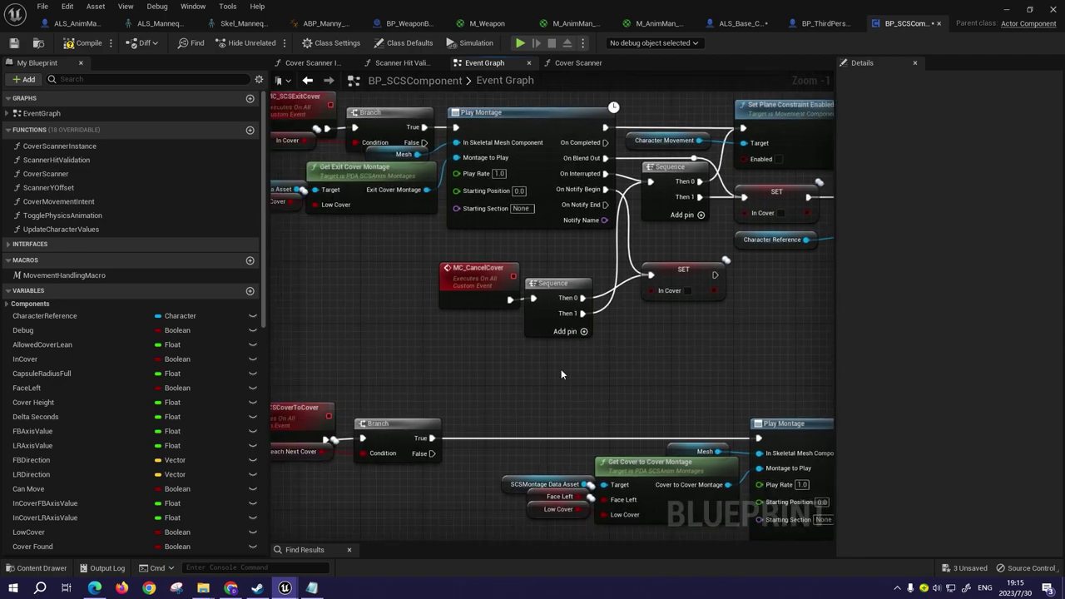
- Bring up ALS_Base_CharacterBP's Player Input Graph at the mantle Branch nodes
{"action": "left_click", "coordinate": [736, 23]}
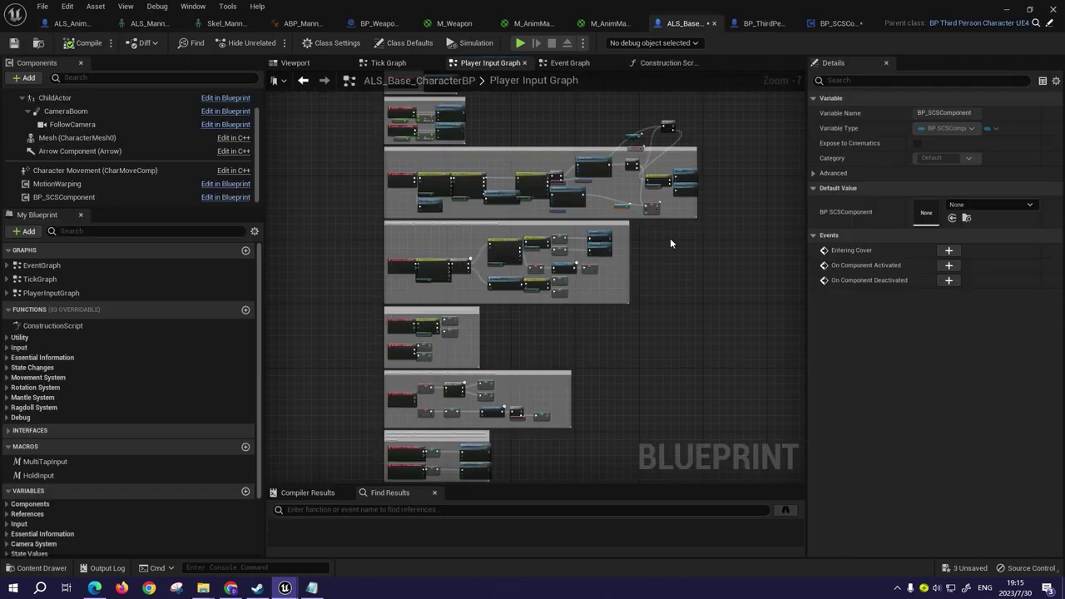
{"action": "scroll", "coordinate": [667, 224], "scroll_direction": "up", "scroll_amount": 1}
{"action": "right_click_drag", "start_coordinate": [667, 223], "coordinate": [682, 171]}
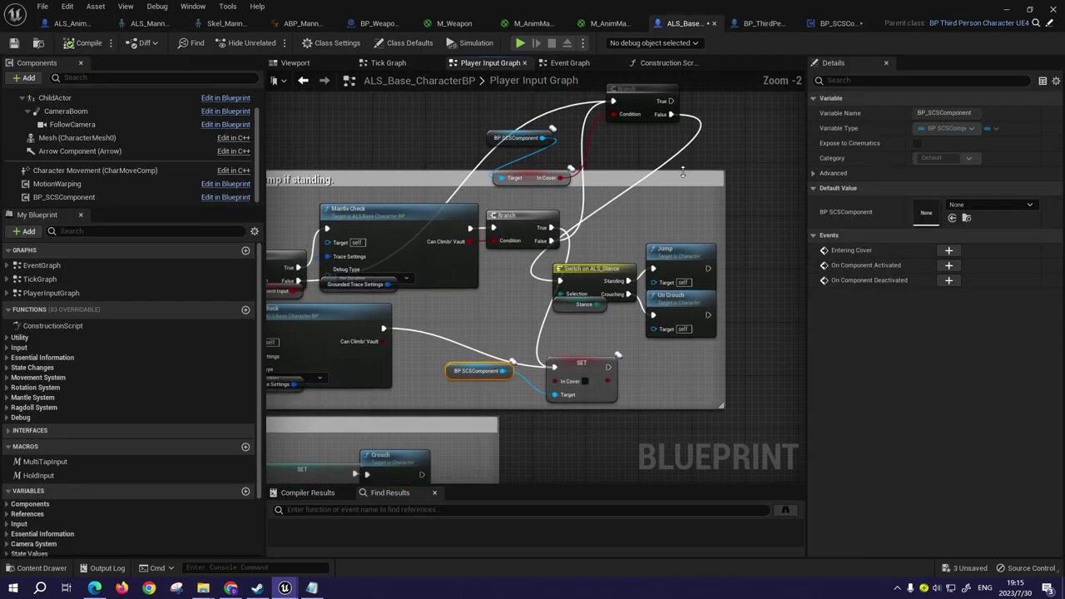
{"action": "left_click_drag", "start_coordinate": [639, 102], "coordinate": [479, 317]}
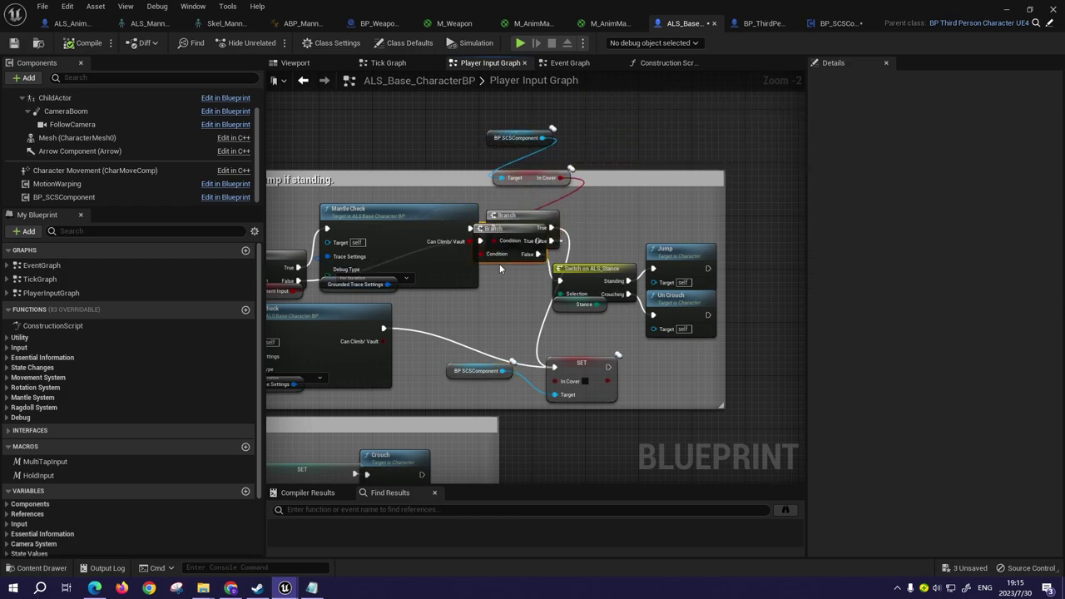
{"action": "right_click_drag", "start_coordinate": [479, 316], "coordinate": [504, 256]}
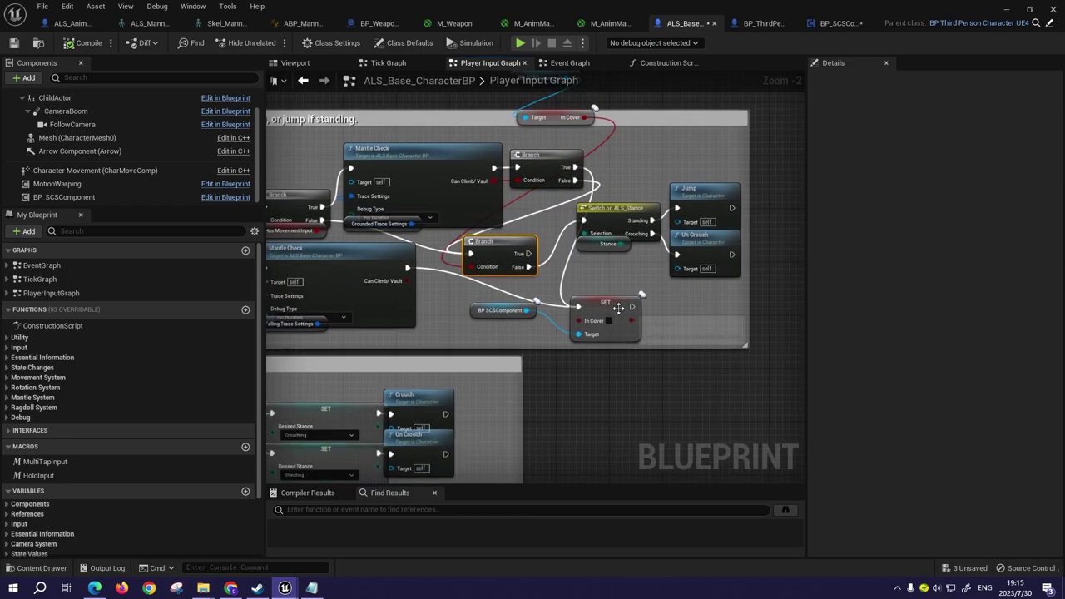
{"action": "left_click", "coordinate": [534, 157]}
{"action": "left_click_drag", "start_coordinate": [537, 157], "coordinate": [543, 157]}
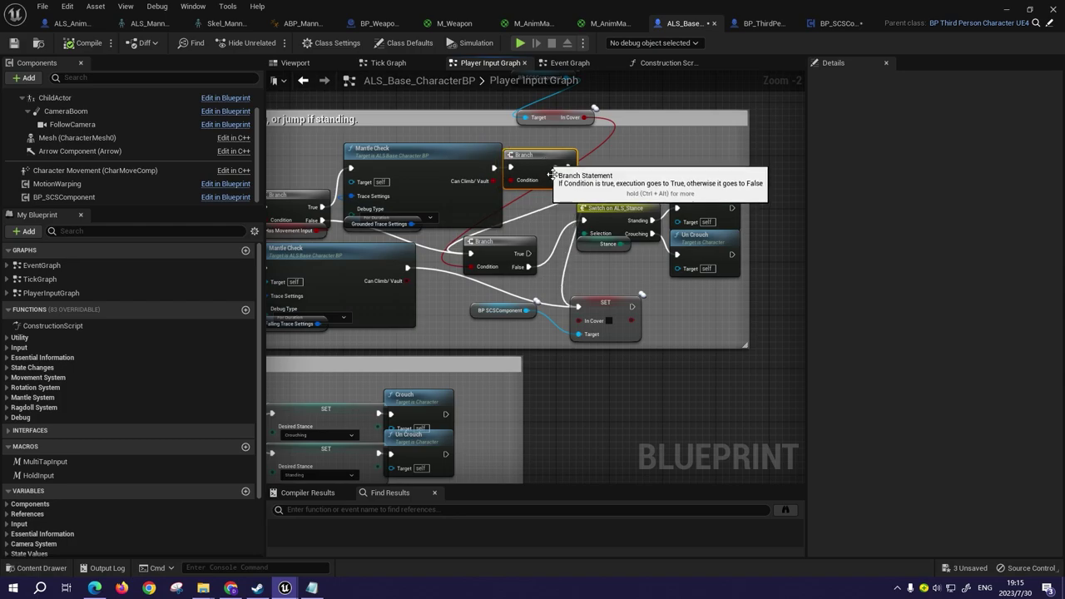
- Replace SET In Cover with RPC Cancel Cover on BP SCSComponent, driven by Branch True
{"action": "left_click_drag", "start_coordinate": [526, 310], "coordinate": [587, 384]}
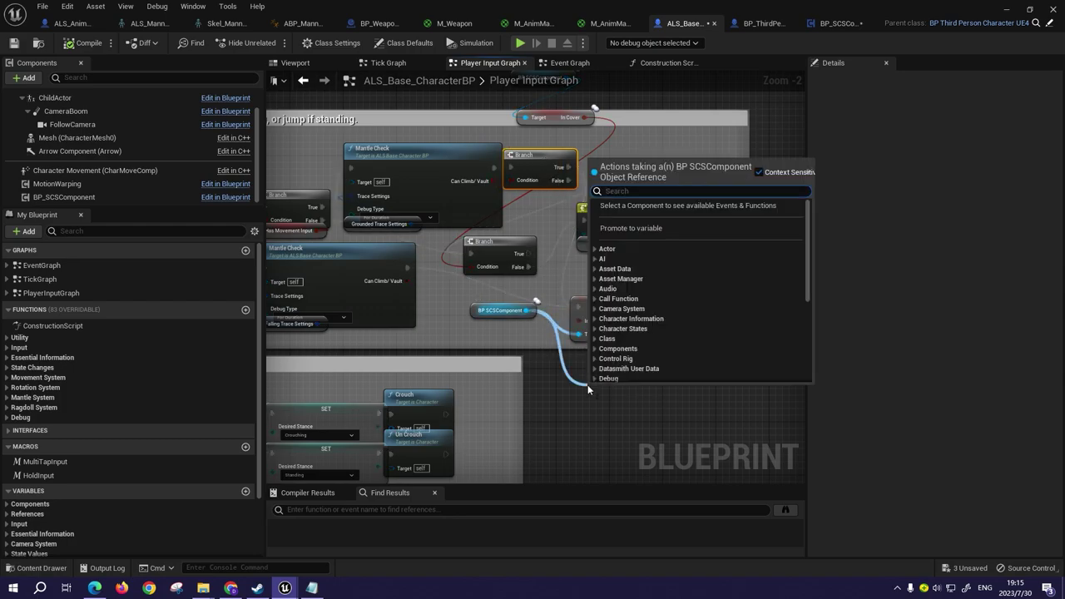
{"action": "type", "text": "rpc"}
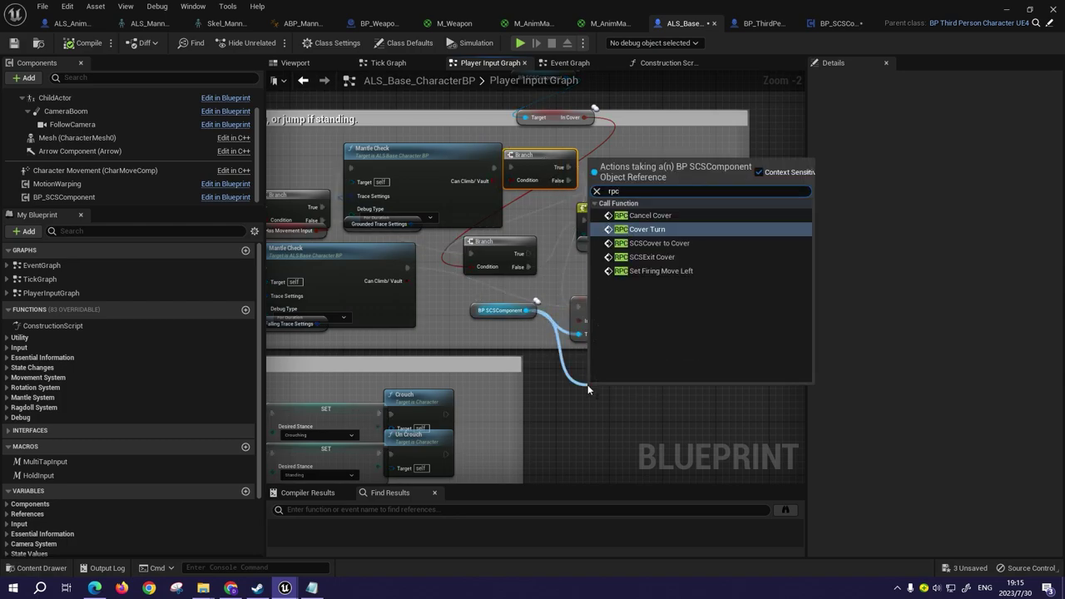
{"action": "left_click", "coordinate": [652, 214]}
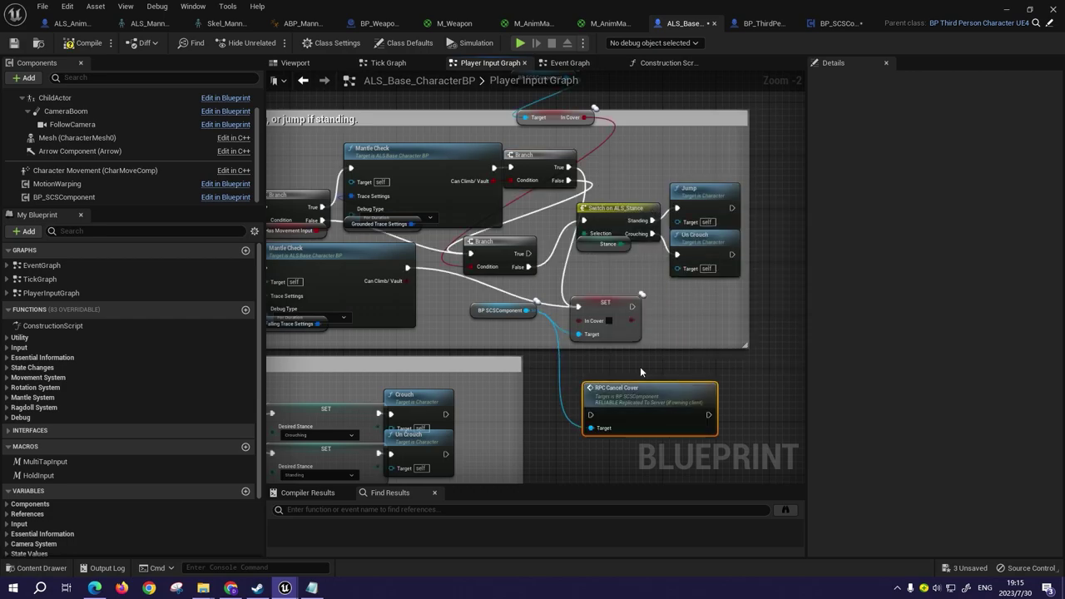
{"action": "left_click_drag", "start_coordinate": [643, 405], "coordinate": [630, 364]}
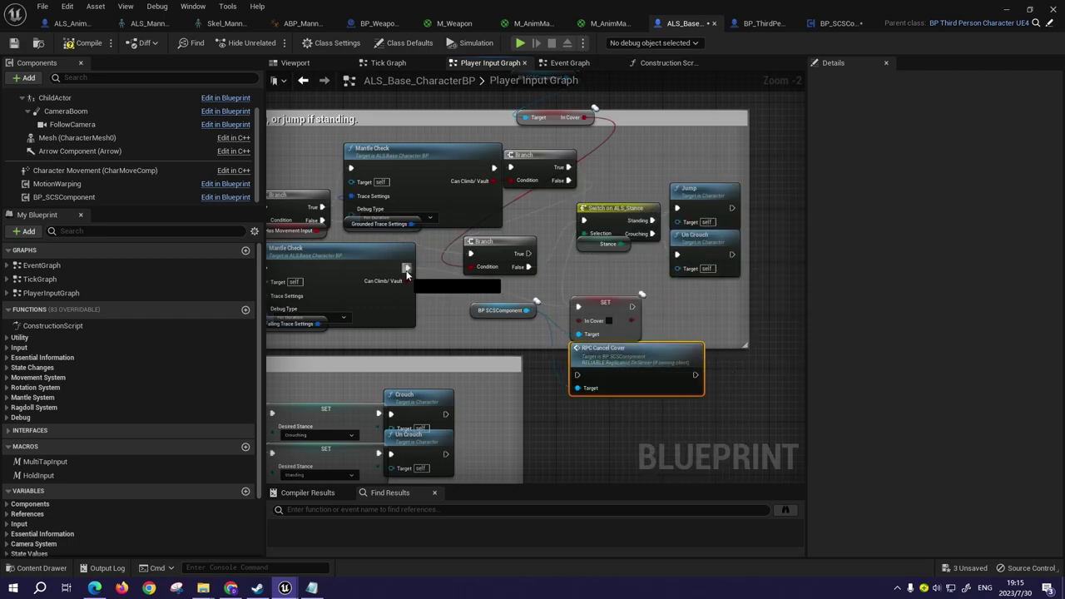
{"action": "left_click_drag", "start_coordinate": [407, 271], "coordinate": [571, 375]}
{"action": "left_click", "coordinate": [604, 306]}
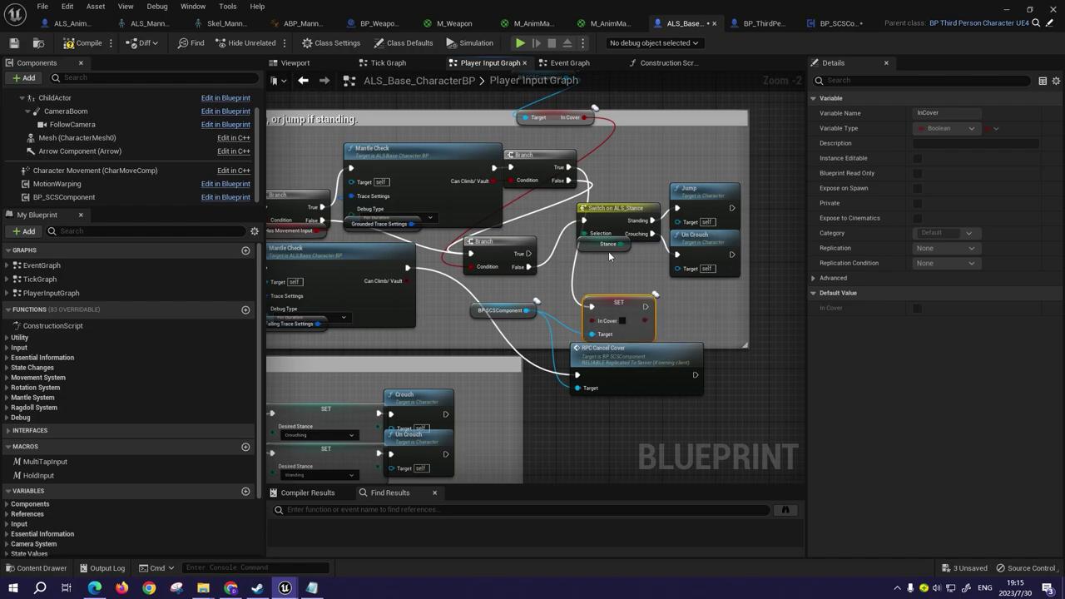
{"action": "key", "text": "Delete"}
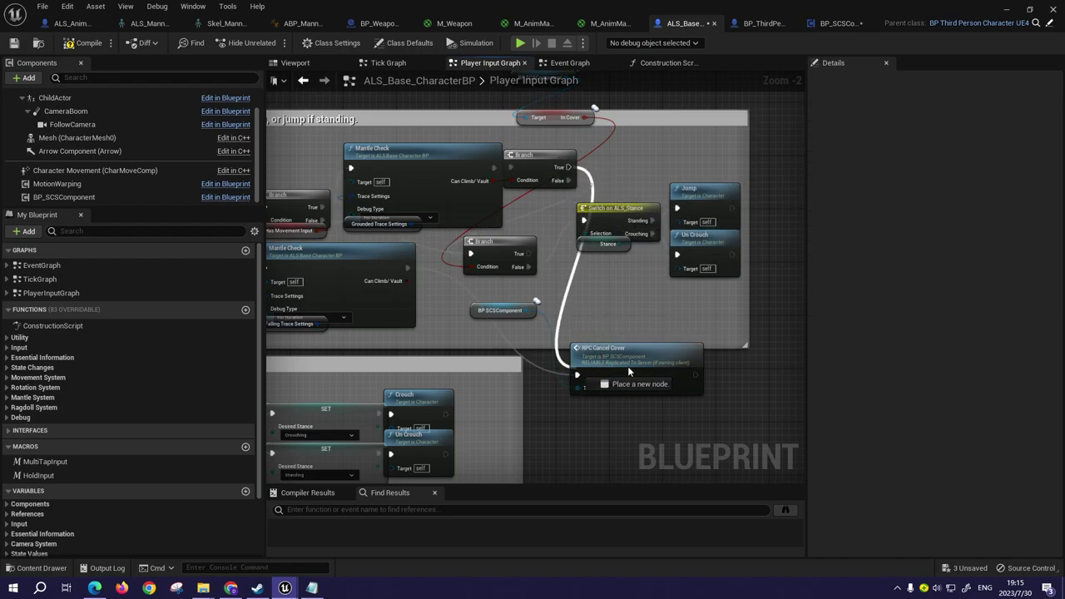
{"action": "left_click_drag", "start_coordinate": [627, 371], "coordinate": [627, 370]}
{"action": "key", "text": "Escape"}
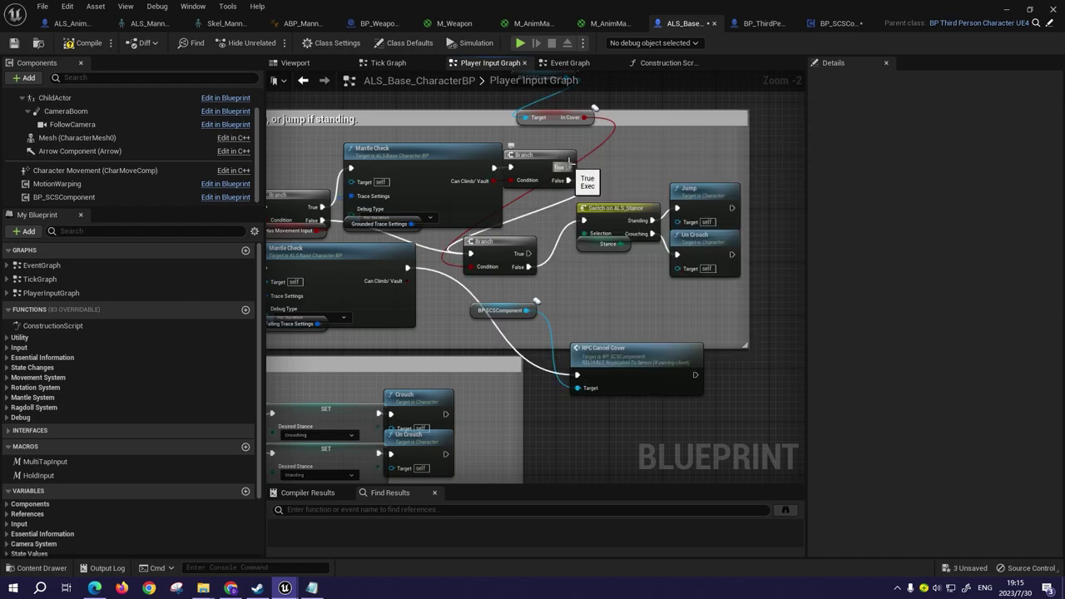
{"action": "left_click_drag", "start_coordinate": [568, 166], "coordinate": [577, 375]}
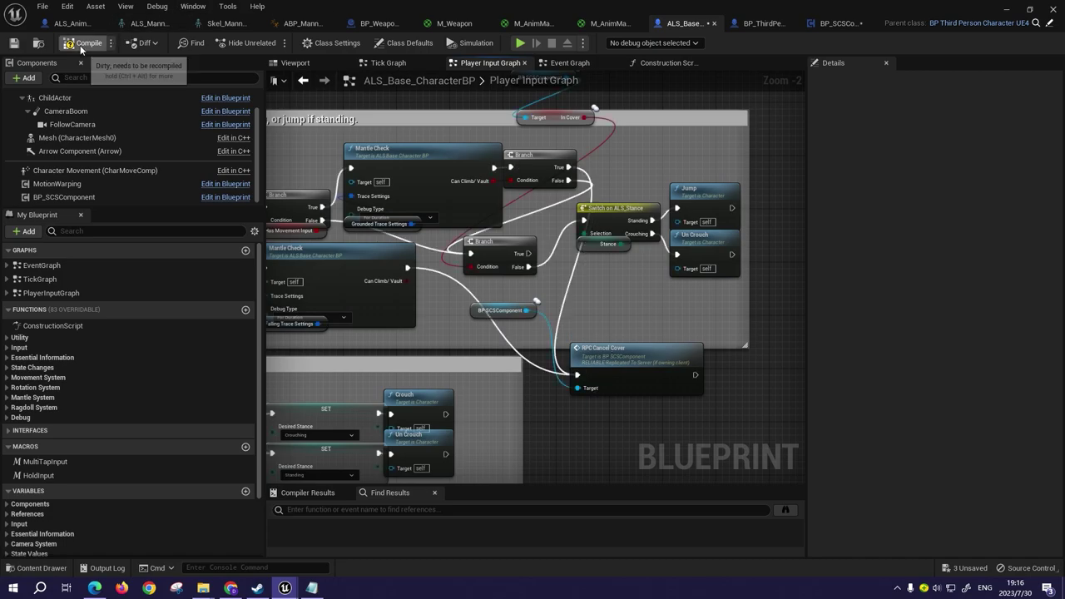
- Play-test the level, mantling the tiled wall twice and running across the orange platform
{"action": "left_click", "coordinate": [1007, 11]}
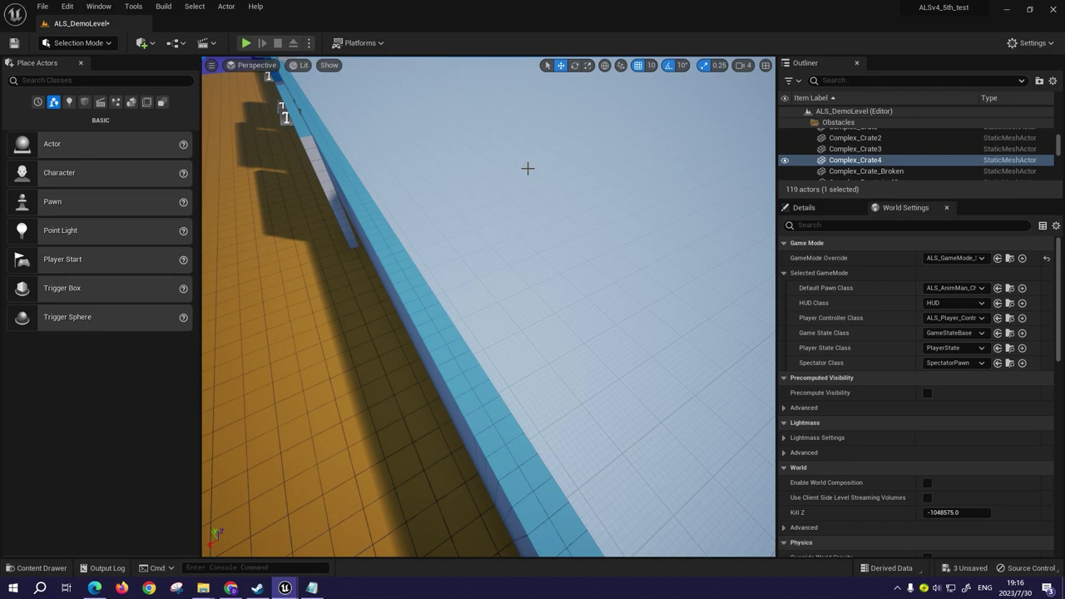
{"action": "key", "text": "alt+p"}
{"action": "key", "text": "w"}
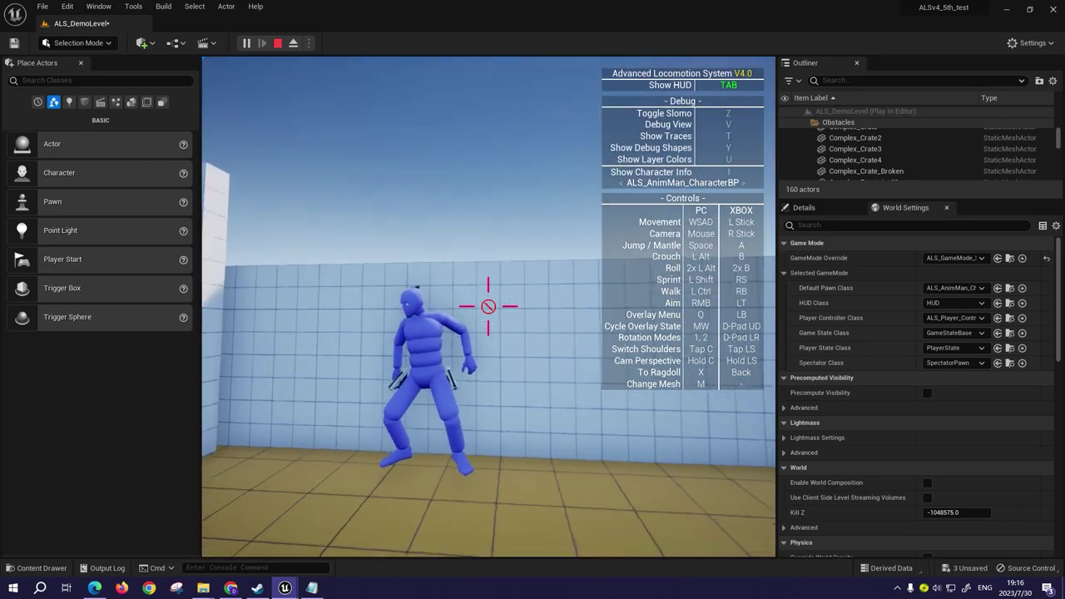
{"action": "key", "text": "space"}
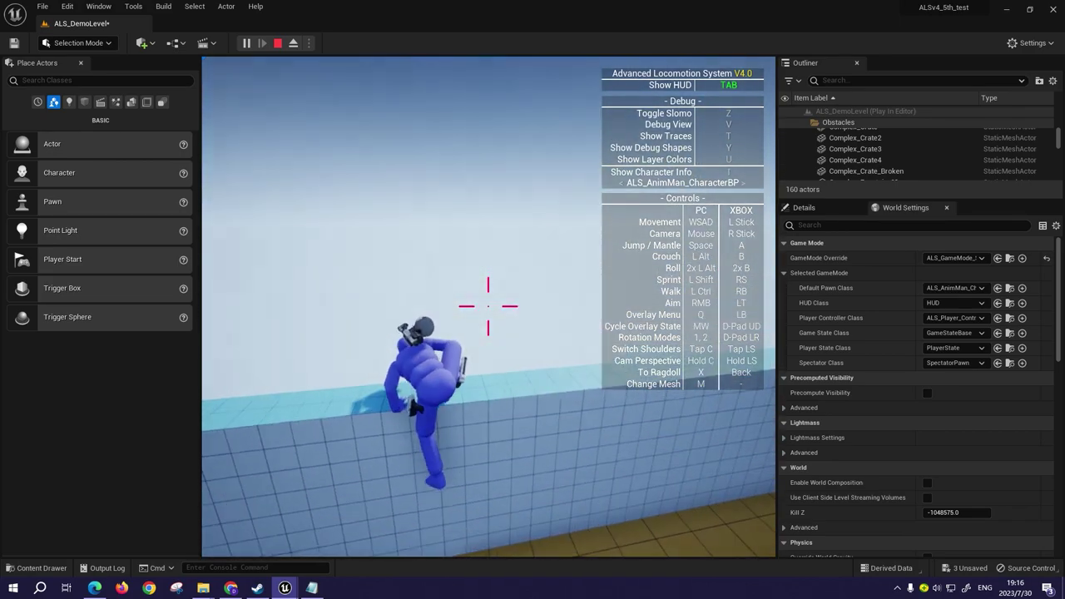
{"action": "key", "text": "w"}
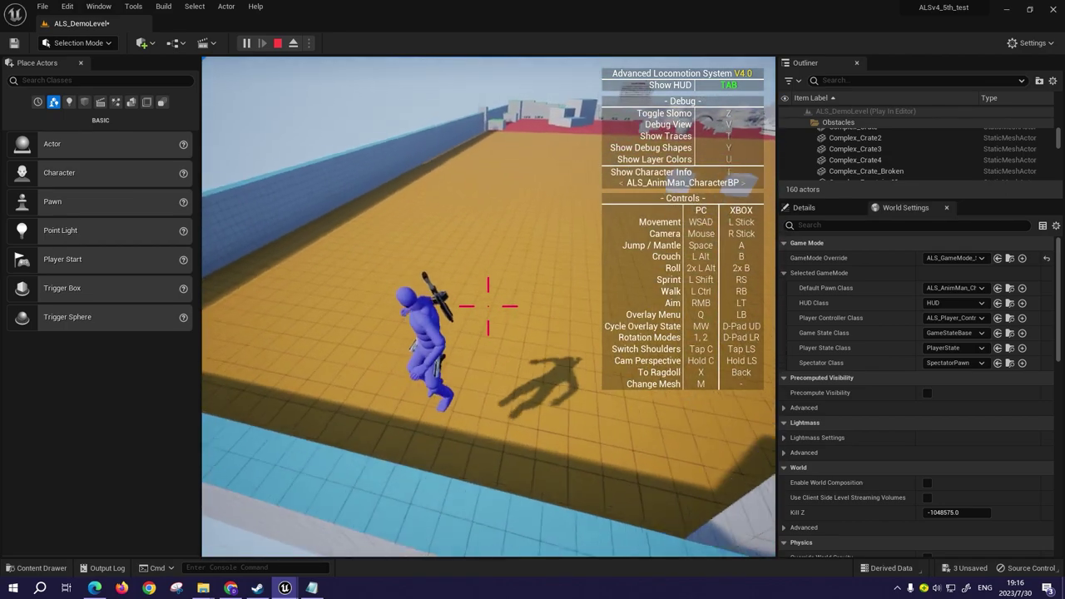
{"action": "key", "text": "w"}
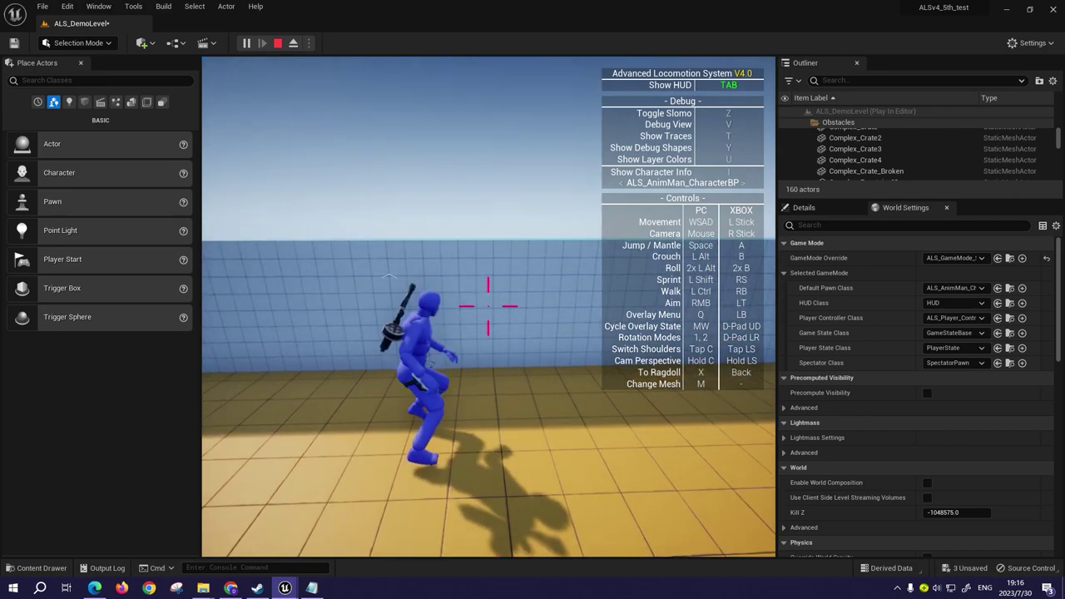
{"action": "key", "text": "space"}
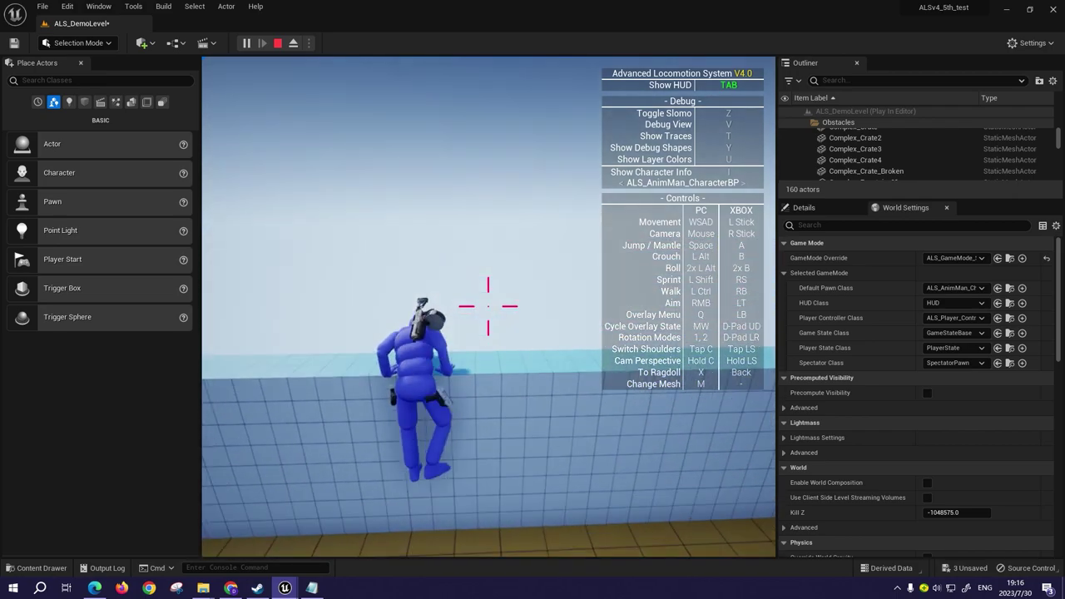
{"action": "key", "text": "w"}
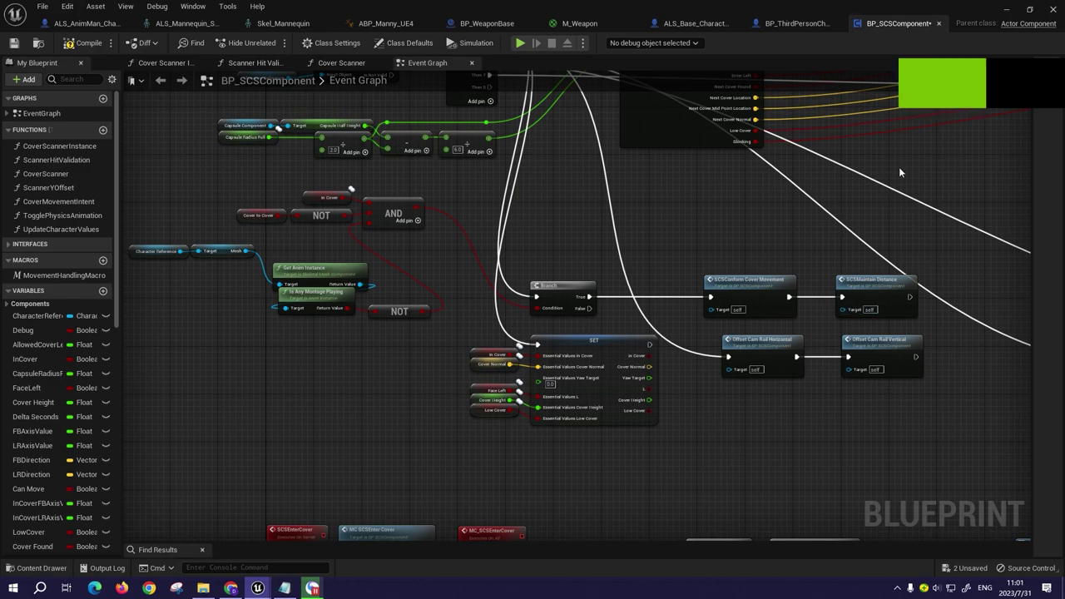
- Add an ML Value Change node after SCSMaintain Distance's execution output
{"action": "right_click_drag", "start_coordinate": [839, 429], "coordinate": [785, 422]}
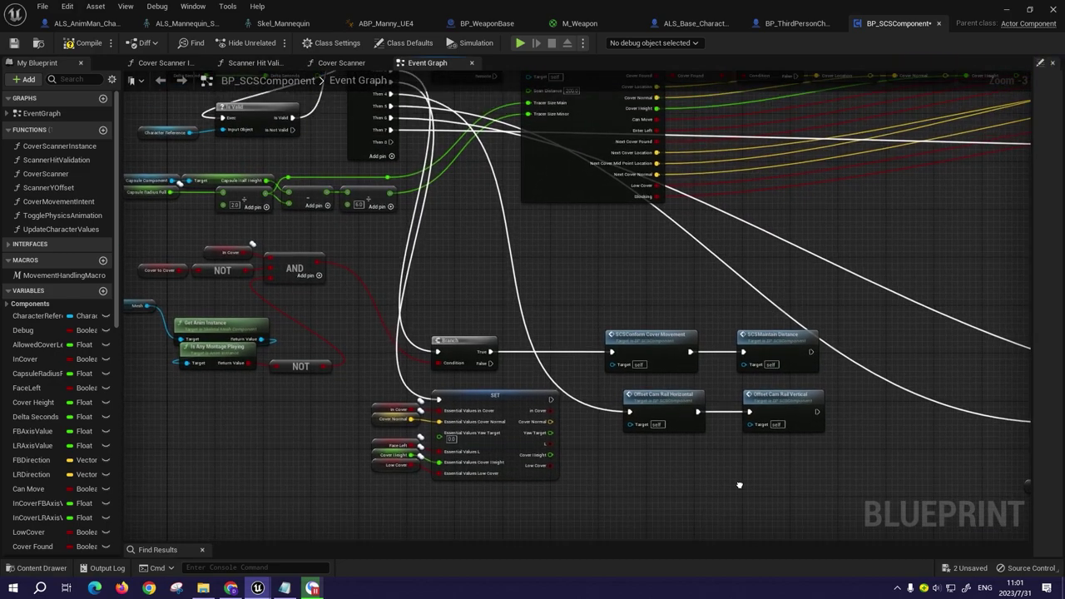
{"action": "scroll", "coordinate": [785, 421], "scroll_direction": "down", "scroll_amount": 2}
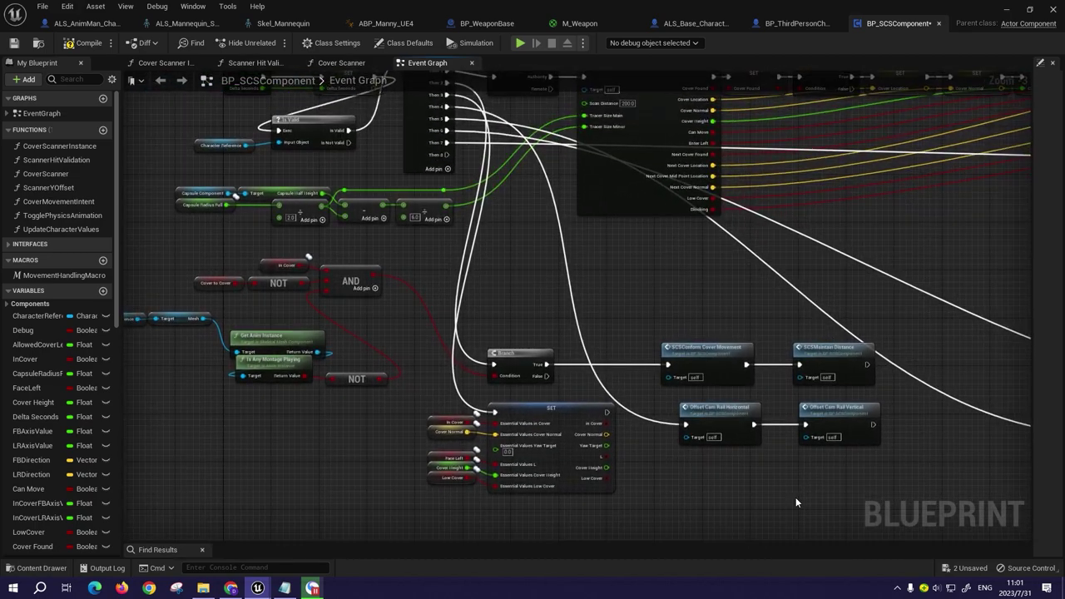
{"action": "scroll", "coordinate": [460, 368], "scroll_direction": "up", "scroll_amount": 2}
{"action": "scroll", "coordinate": [460, 373], "scroll_direction": "up", "scroll_amount": 3}
{"action": "mouse_move", "coordinate": [460, 372]}
{"action": "right_mouse_down"}
{"action": "mouse_move", "coordinate": [362, 506]}
{"action": "mouse_move", "coordinate": [326, 323]}
{"action": "mouse_move", "coordinate": [464, 326]}
{"action": "right_mouse_up"}
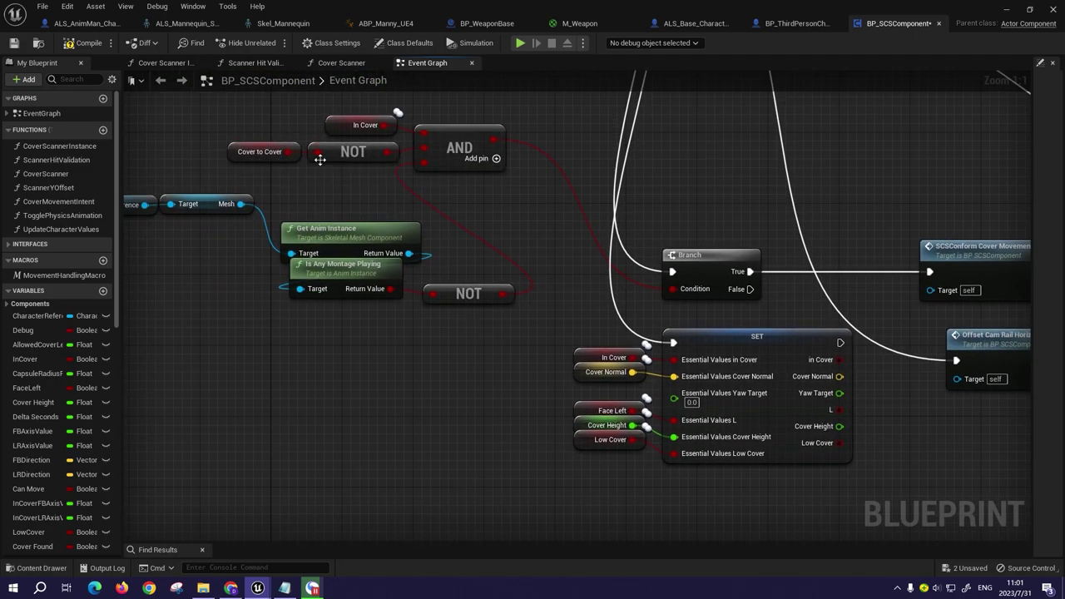
{"action": "right_click_drag", "start_coordinate": [320, 159], "coordinate": [400, 154]}
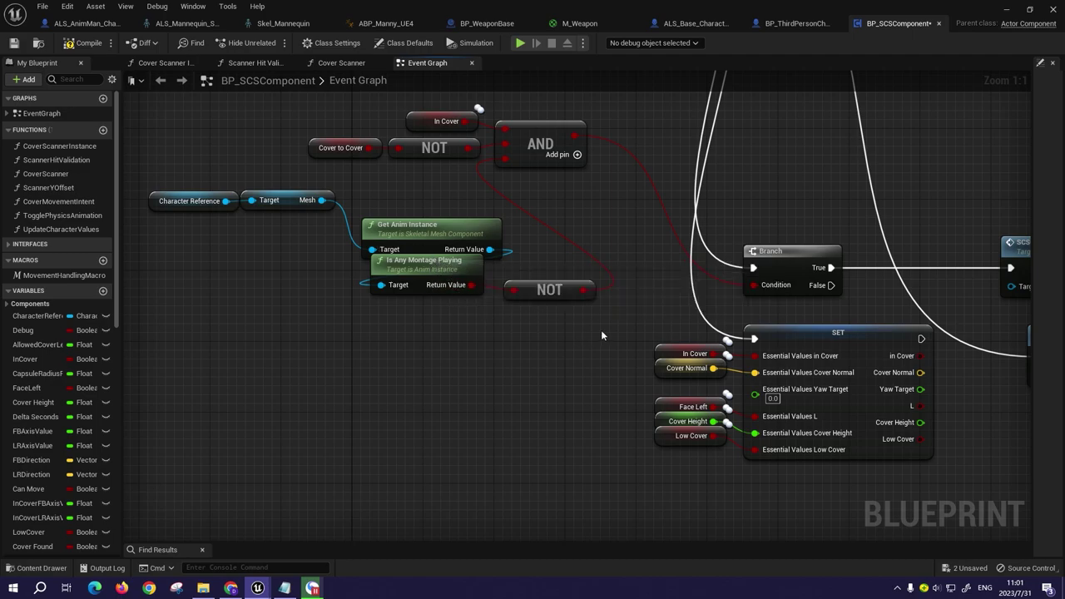
{"action": "right_click_drag", "start_coordinate": [601, 335], "coordinate": [270, 323]}
{"action": "right_click_drag", "start_coordinate": [732, 283], "coordinate": [476, 257]}
{"action": "left_click_drag", "start_coordinate": [773, 251], "coordinate": [847, 314]}
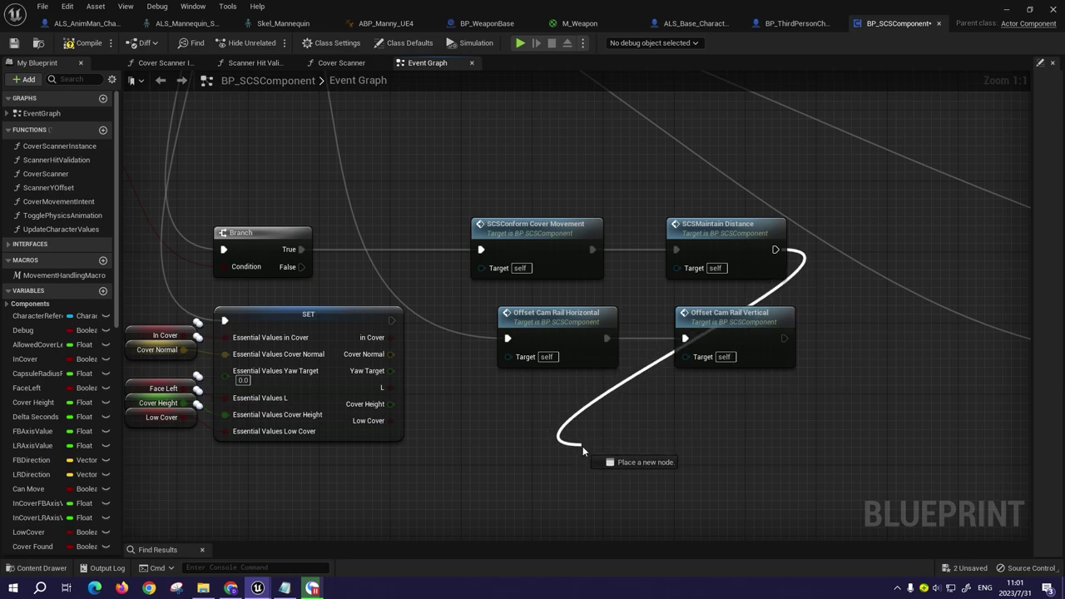
{"action": "left_click_drag", "start_coordinate": [583, 447], "coordinate": [582, 446]}
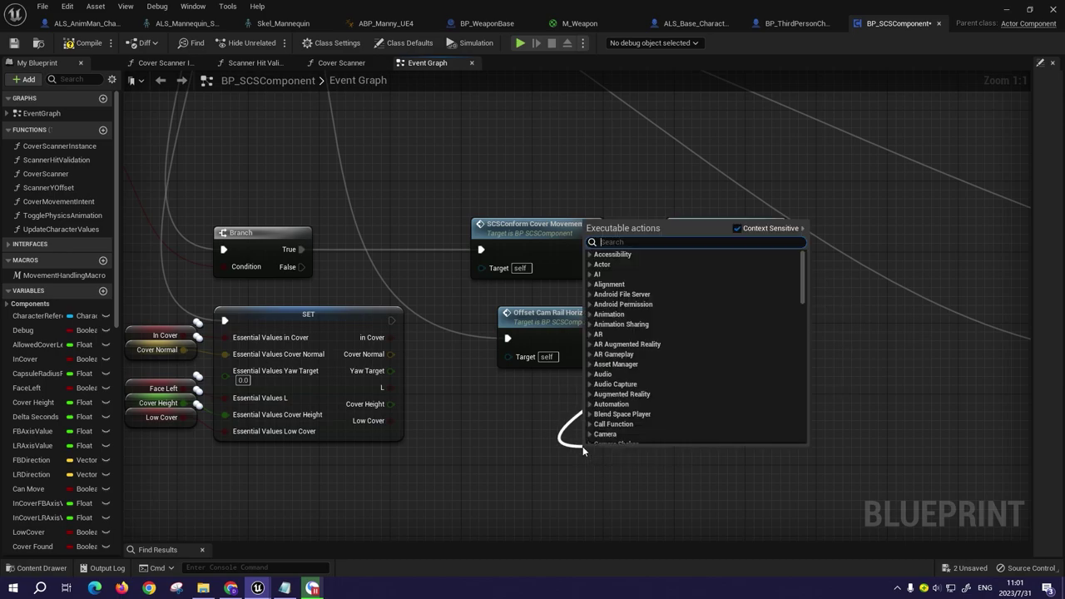
{"action": "type", "text": "ml"}
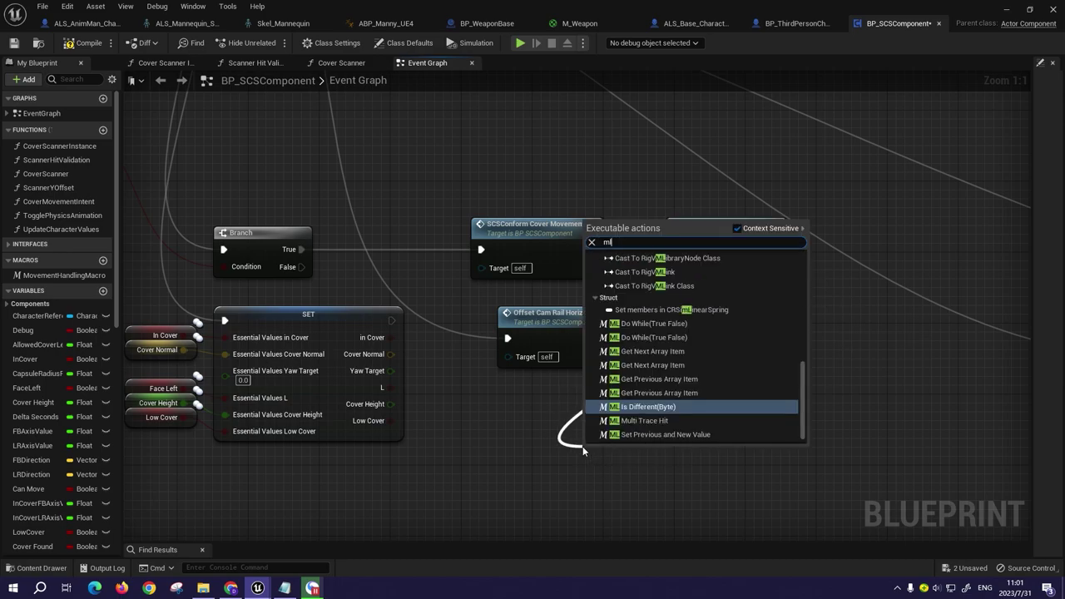
{"action": "type", "text": "val"}
{"action": "key", "text": "Return"}
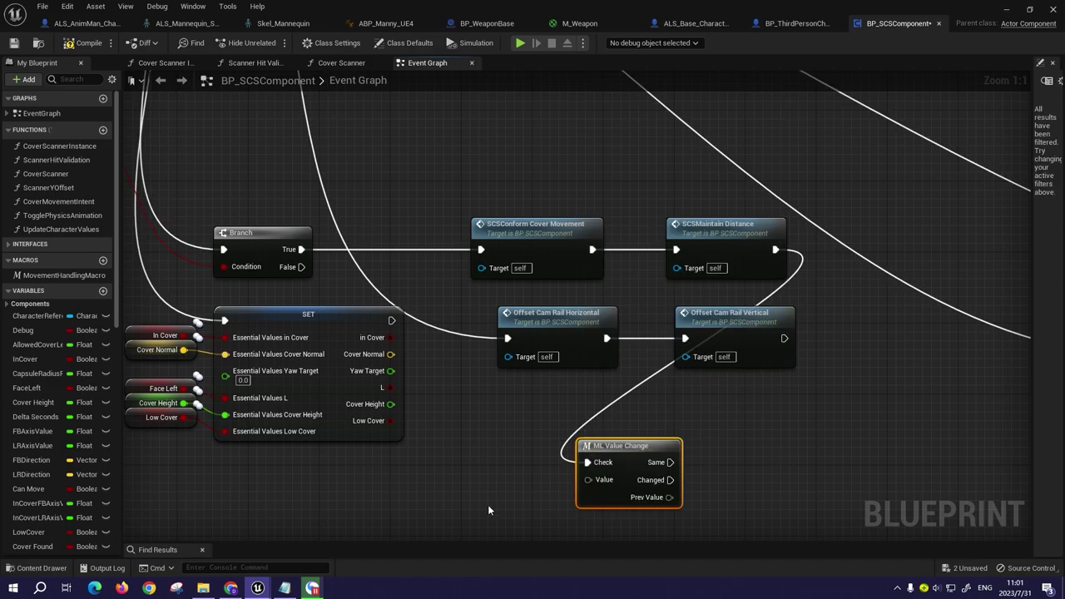
- Add a Cover Found getter feeding a new AND Boolean node
{"action": "right_click_drag", "start_coordinate": [487, 504], "coordinate": [456, 424]}
{"action": "right_click", "coordinate": [456, 424]}
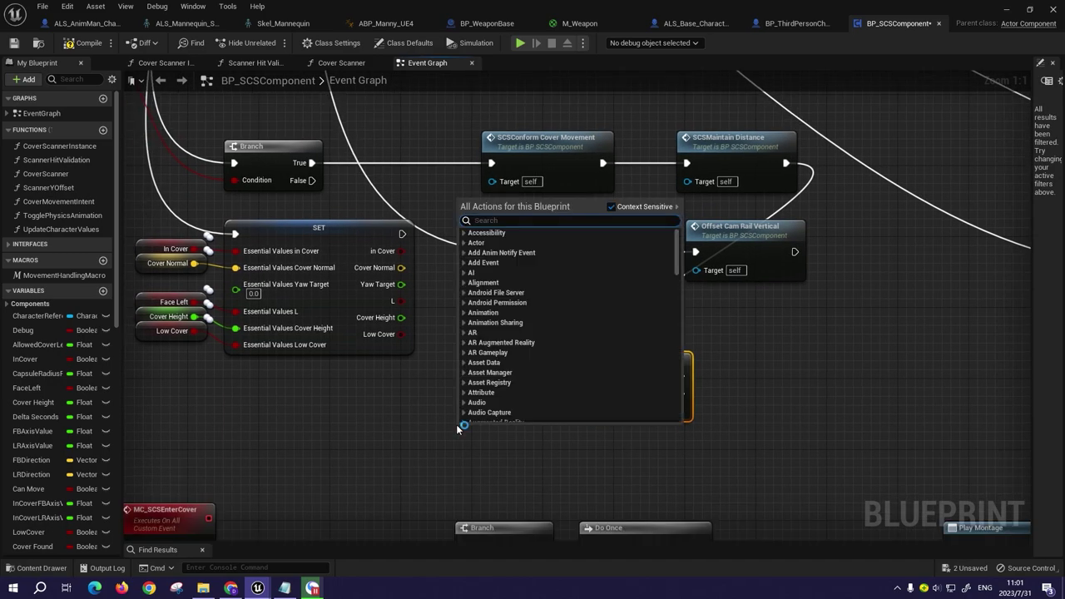
{"action": "type", "text": "coverf"}
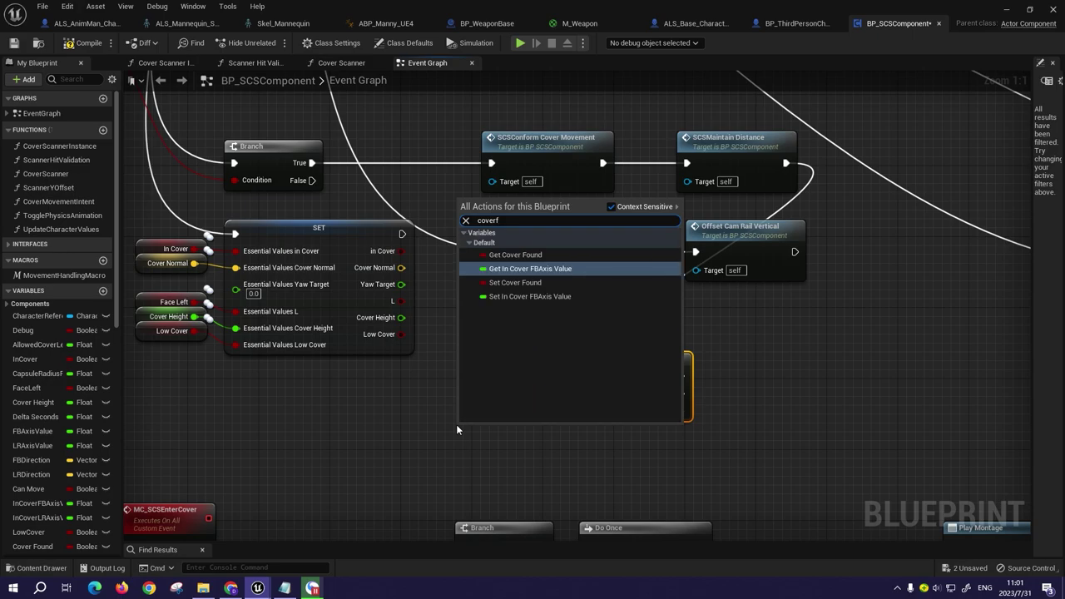
{"action": "key", "text": "Up"}
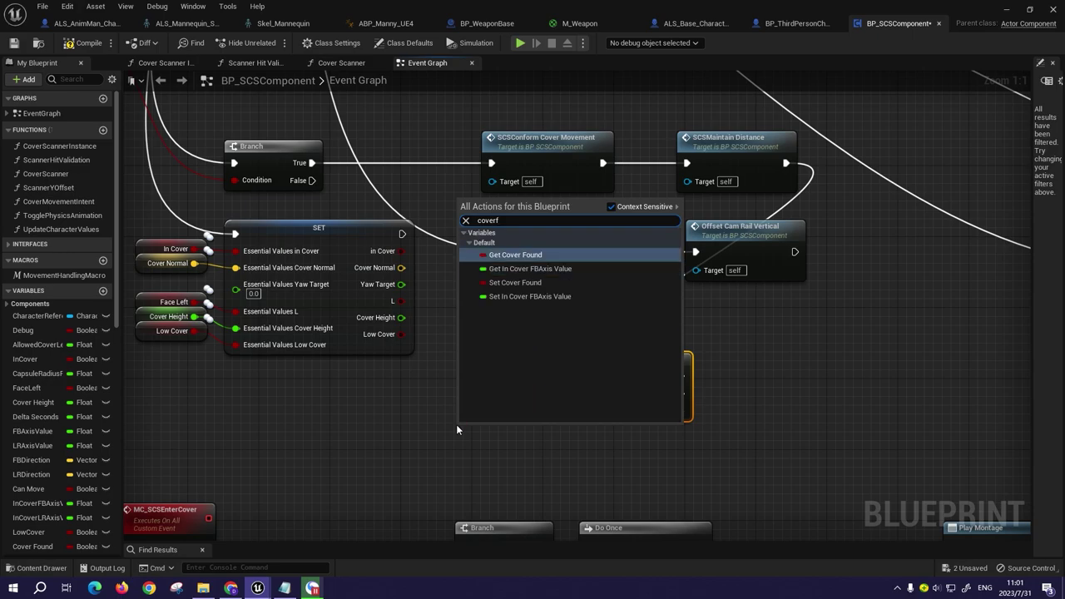
{"action": "key", "text": "Return"}
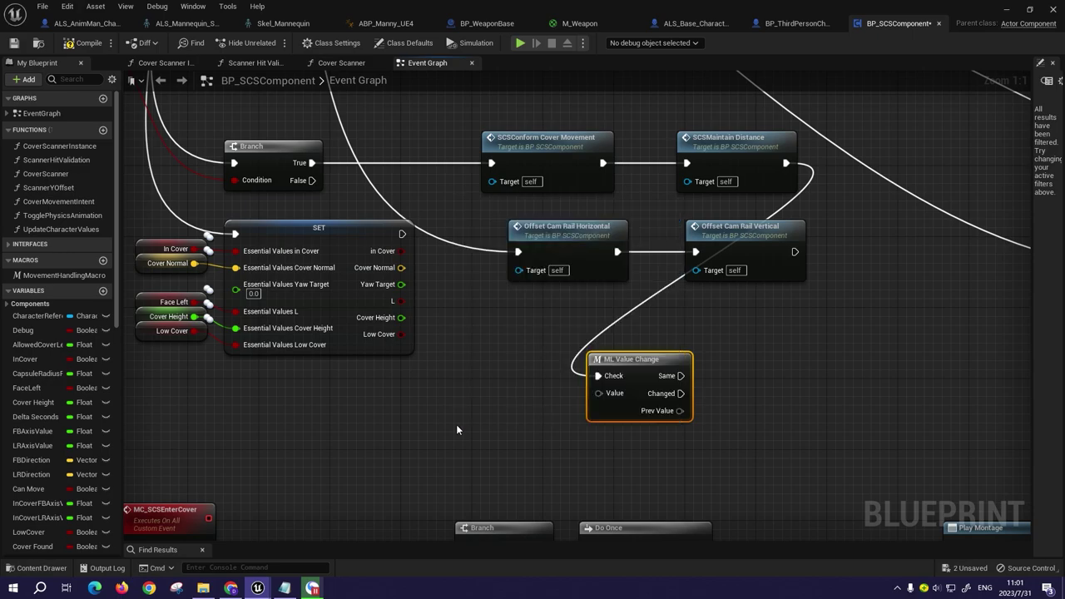
{"action": "mouse_move", "coordinate": [459, 425]}
{"action": "left_mouse_down"}
{"action": "mouse_move", "coordinate": [355, 422]}
{"action": "mouse_move", "coordinate": [454, 429]}
{"action": "left_mouse_up"}
{"action": "type", "text": "and"}
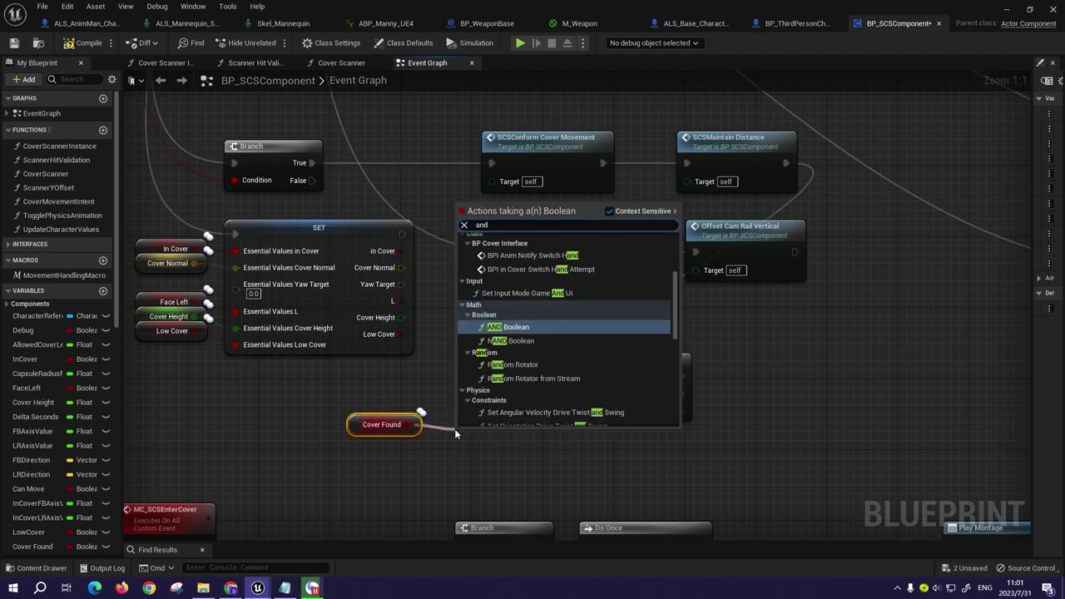
{"action": "key", "text": "Return"}
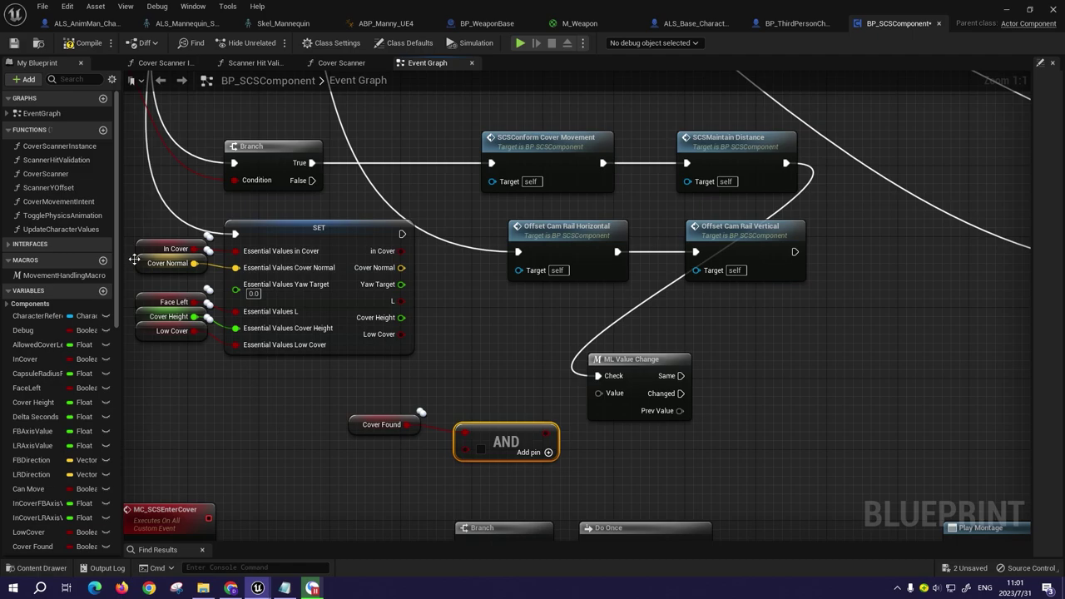
- Paste an In Cover getter into the AND and wire its result to ML Value Change's Value
{"action": "left_click", "coordinate": [174, 249]}
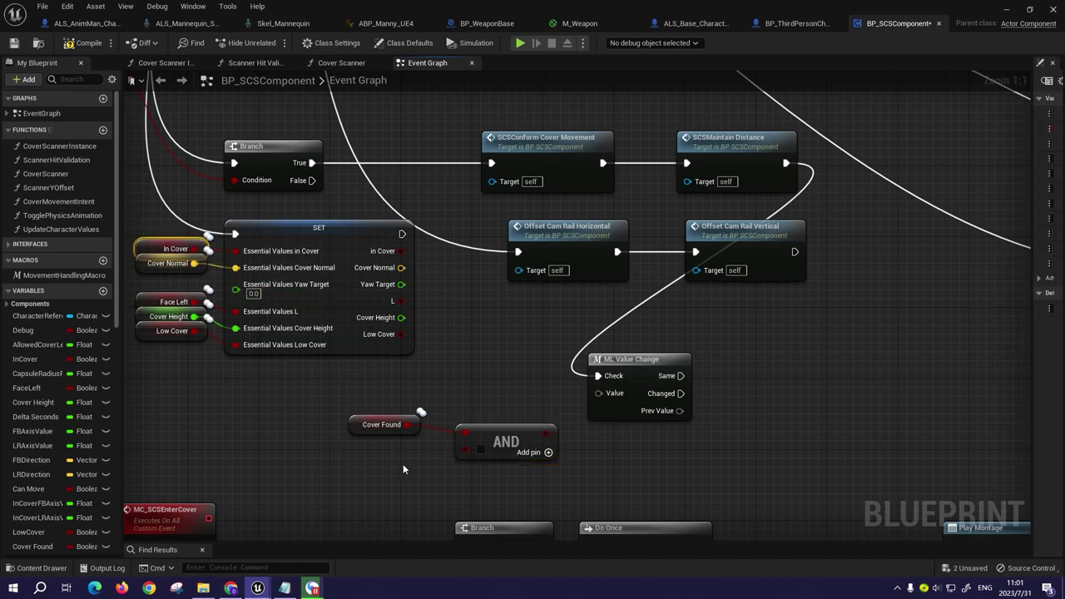
{"action": "key", "text": "ctrl+v"}
{"action": "left_click_drag", "start_coordinate": [402, 450], "coordinate": [465, 450]}
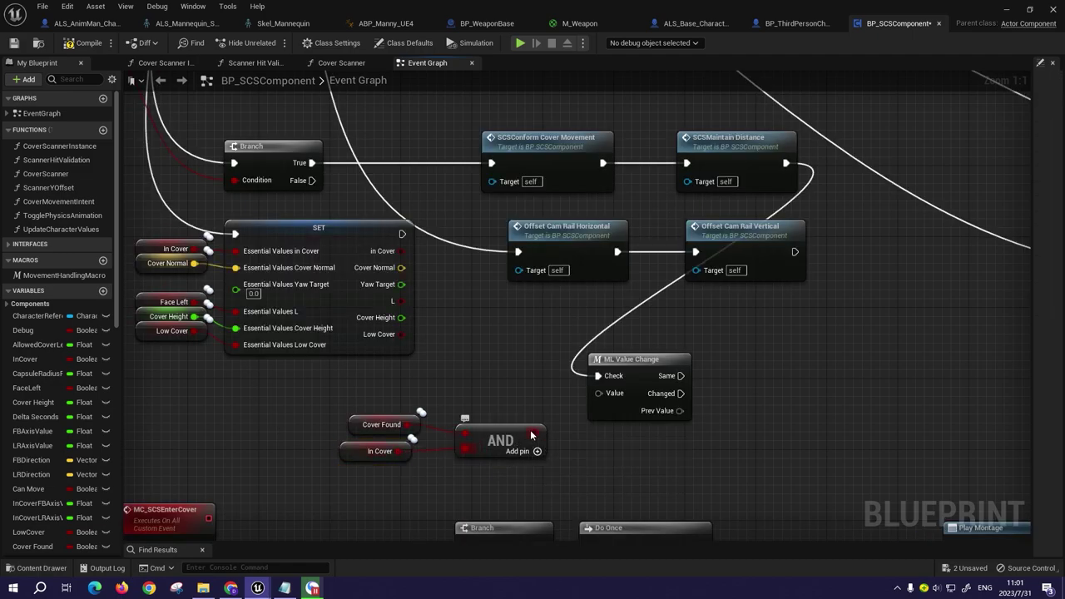
{"action": "left_click_drag", "start_coordinate": [530, 434], "coordinate": [598, 393]}
{"action": "right_click_drag", "start_coordinate": [706, 376], "coordinate": [525, 363]}
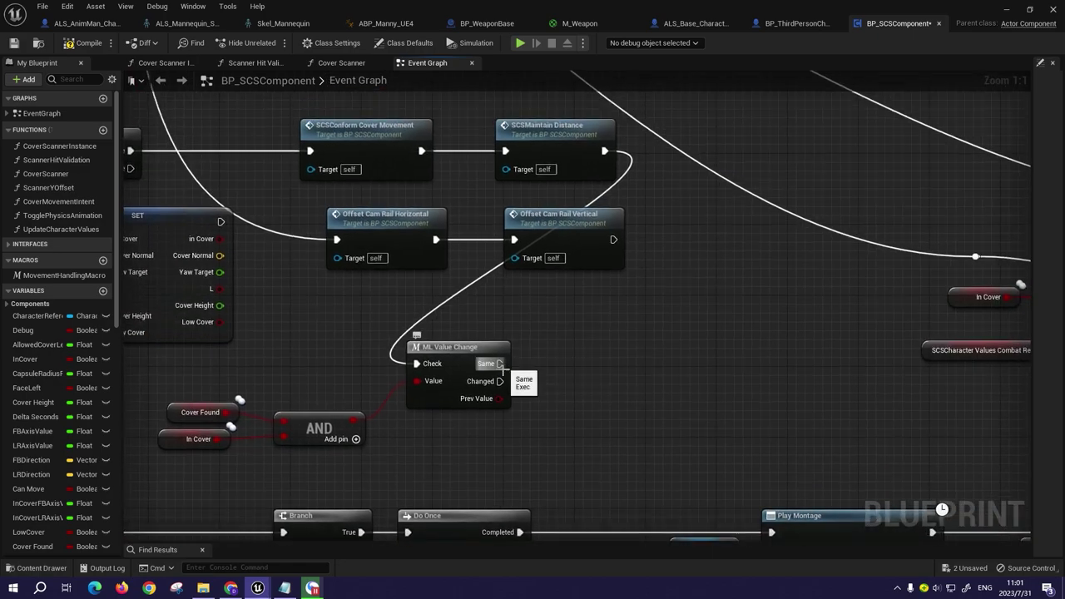
{"action": "left_click_drag", "start_coordinate": [499, 381], "coordinate": [586, 356]}
- Route Changed through a Do Once reset by Same, with Completed feeding a new Branch
{"action": "type", "text": "do"}
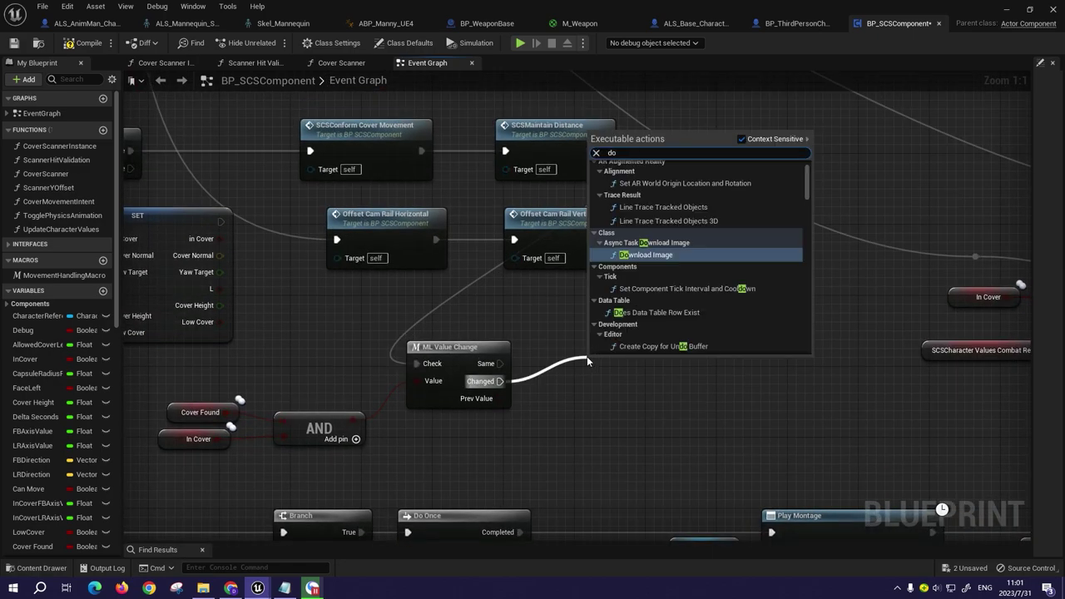
{"action": "type", "text": " once"}
{"action": "key", "text": "Return"}
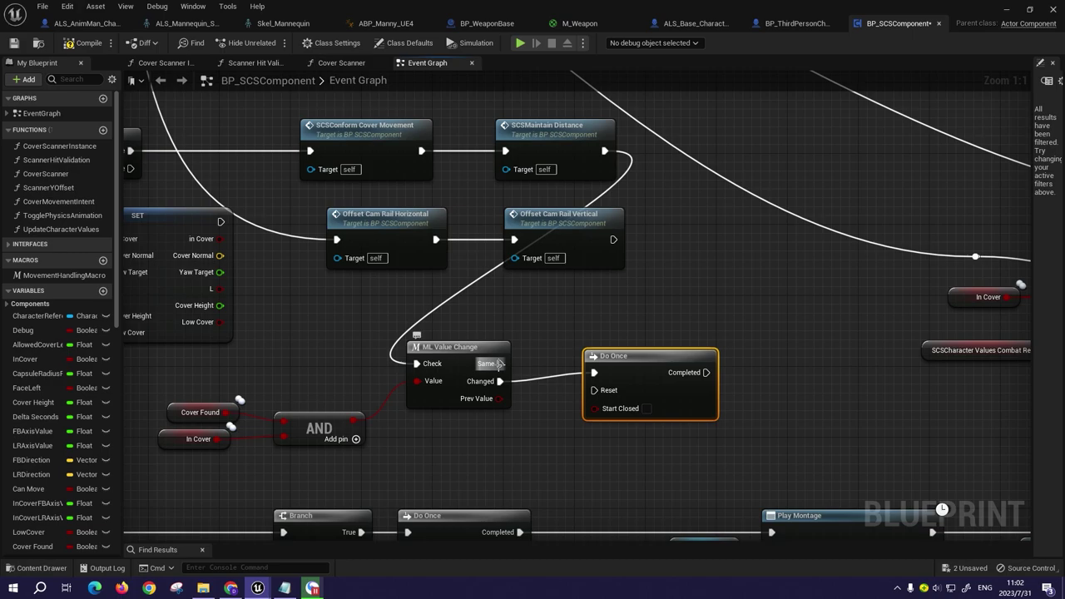
{"action": "mouse_move", "coordinate": [499, 364]}
{"action": "left_mouse_down"}
{"action": "mouse_move", "coordinate": [606, 380]}
{"action": "mouse_move", "coordinate": [606, 391]}
{"action": "mouse_move", "coordinate": [604, 368]}
{"action": "left_mouse_up"}
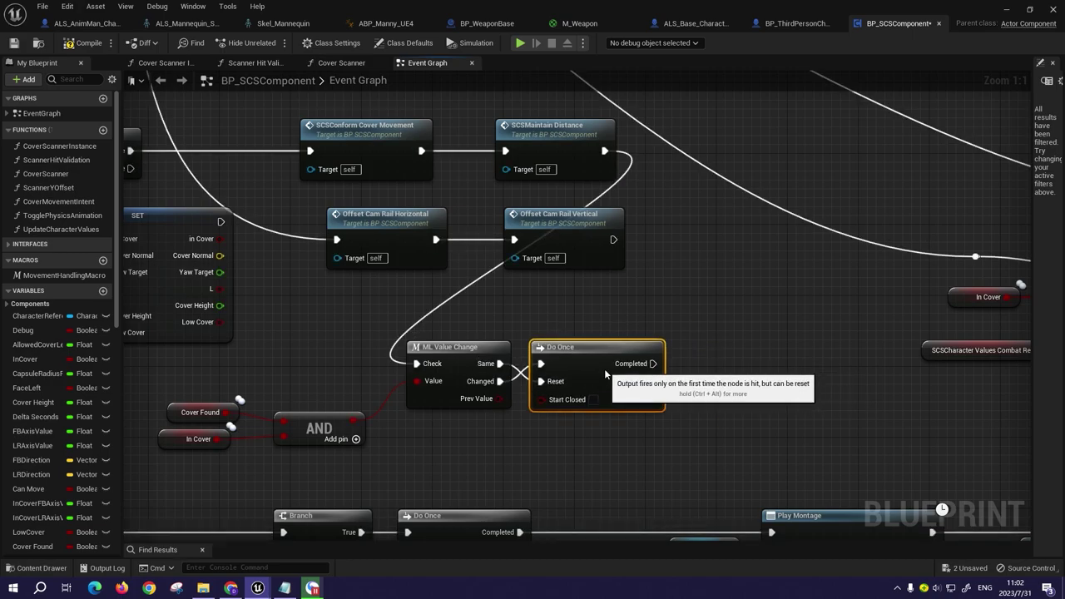
{"action": "right_click_drag", "start_coordinate": [698, 371], "coordinate": [682, 291]}
{"action": "left_click", "coordinate": [682, 293]}
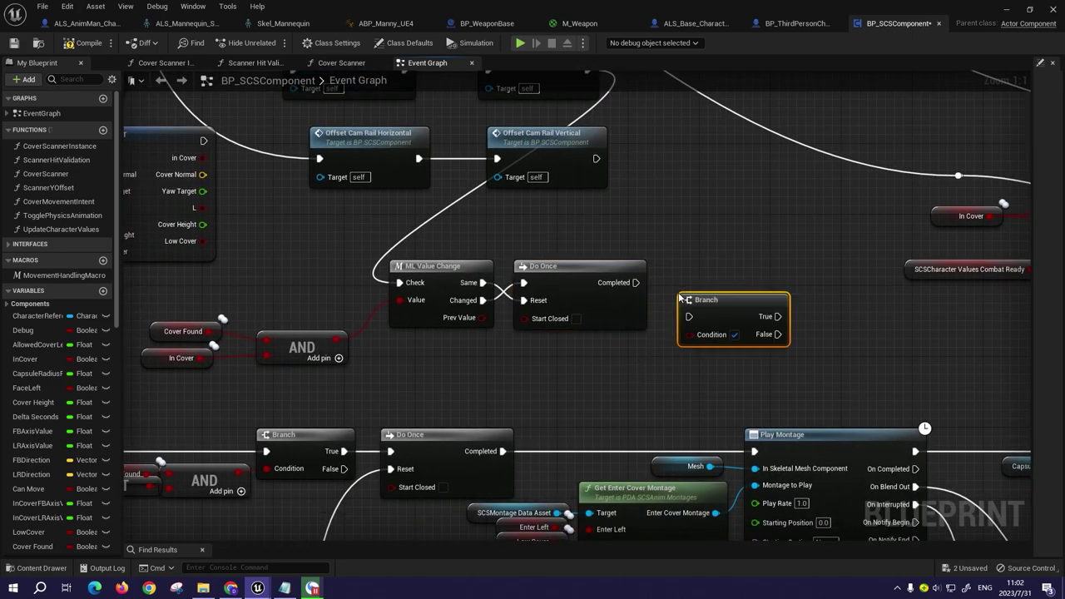
{"action": "left_click_drag", "start_coordinate": [739, 298], "coordinate": [739, 285]}
{"action": "left_click_drag", "start_coordinate": [636, 282], "coordinate": [702, 303]}
{"action": "left_click_drag", "start_coordinate": [716, 287], "coordinate": [725, 304]}
- Wire Cover Found into the Branch's Condition
{"action": "right_click_drag", "start_coordinate": [493, 389], "coordinate": [531, 371]}
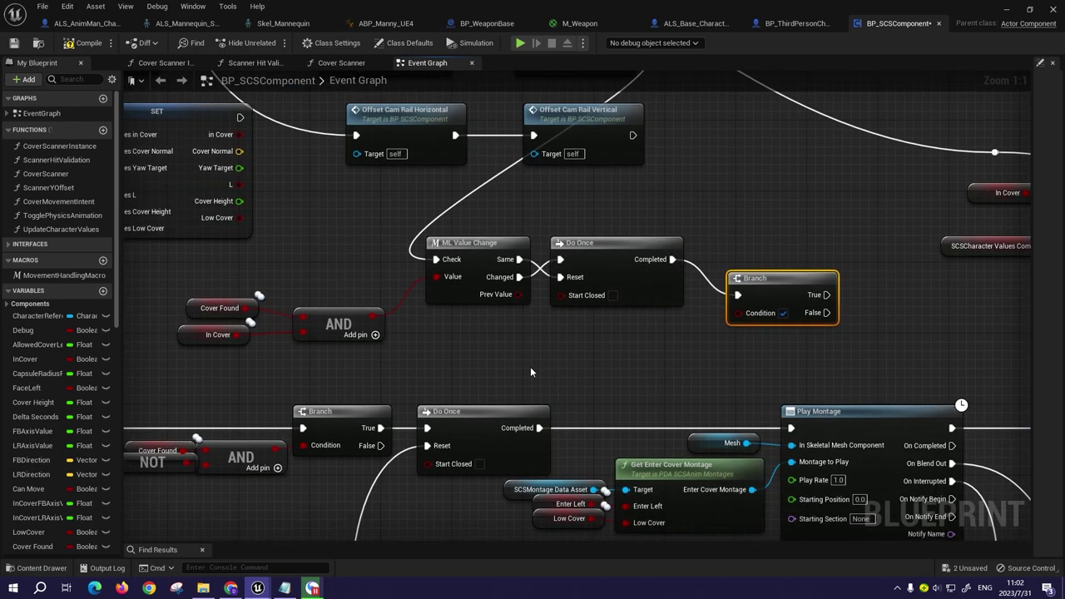
{"action": "left_click", "coordinate": [620, 367]}
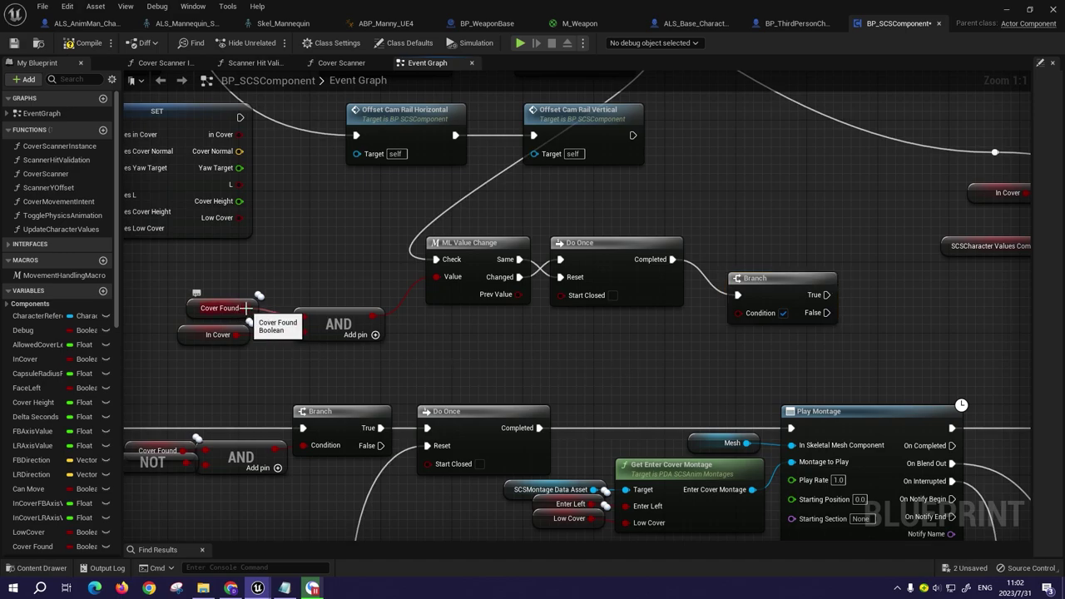
{"action": "left_click_drag", "start_coordinate": [246, 308], "coordinate": [753, 313]}
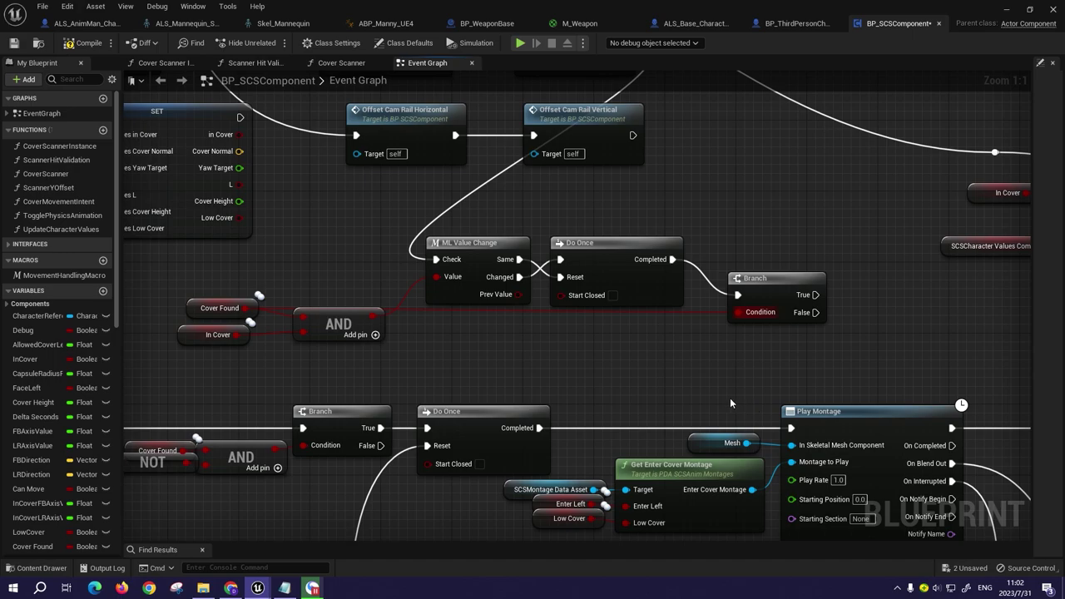
{"action": "mouse_move", "coordinate": [729, 403]}
{"action": "right_mouse_down"}
{"action": "mouse_move", "coordinate": [696, 392]}
{"action": "mouse_move", "coordinate": [579, 407]}
{"action": "right_mouse_up"}
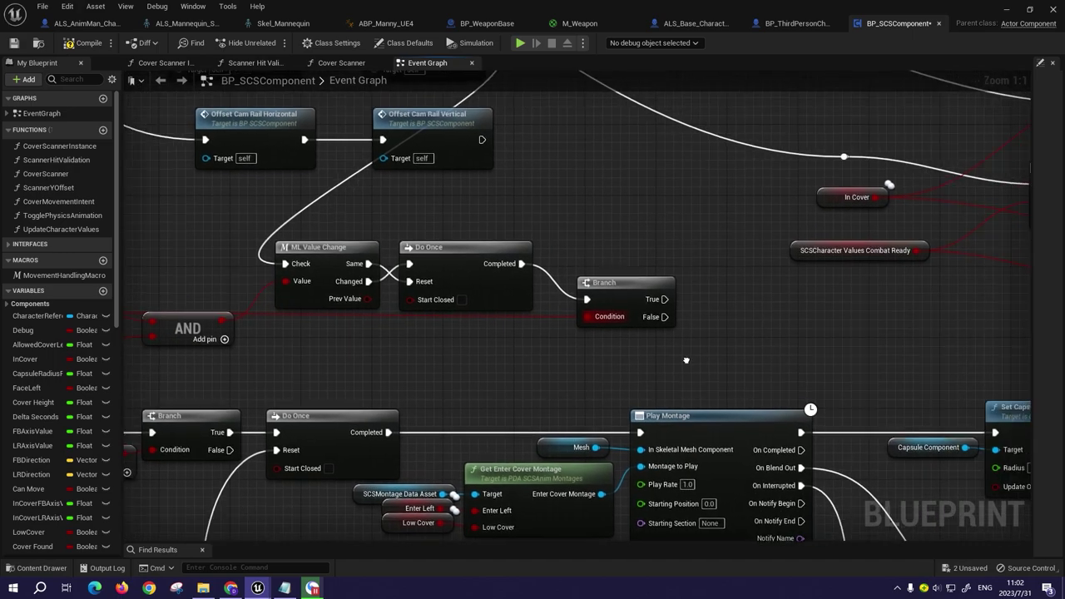
{"action": "left_click_drag", "start_coordinate": [664, 317], "coordinate": [732, 317]}
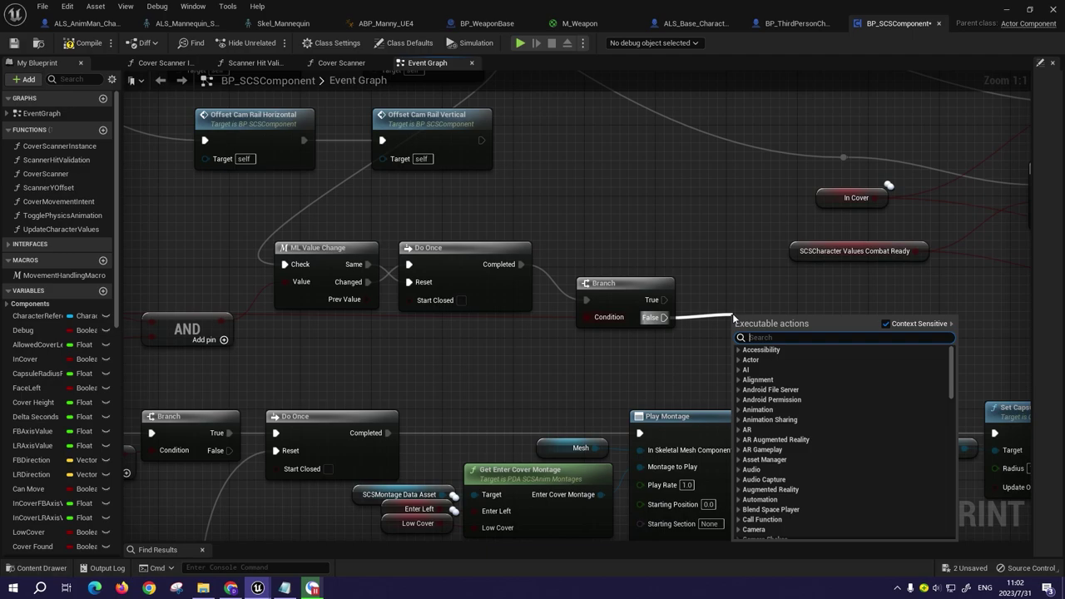
- Call RPC Cancel Cover from the Branch's False output
{"action": "type", "text": "cancel"}
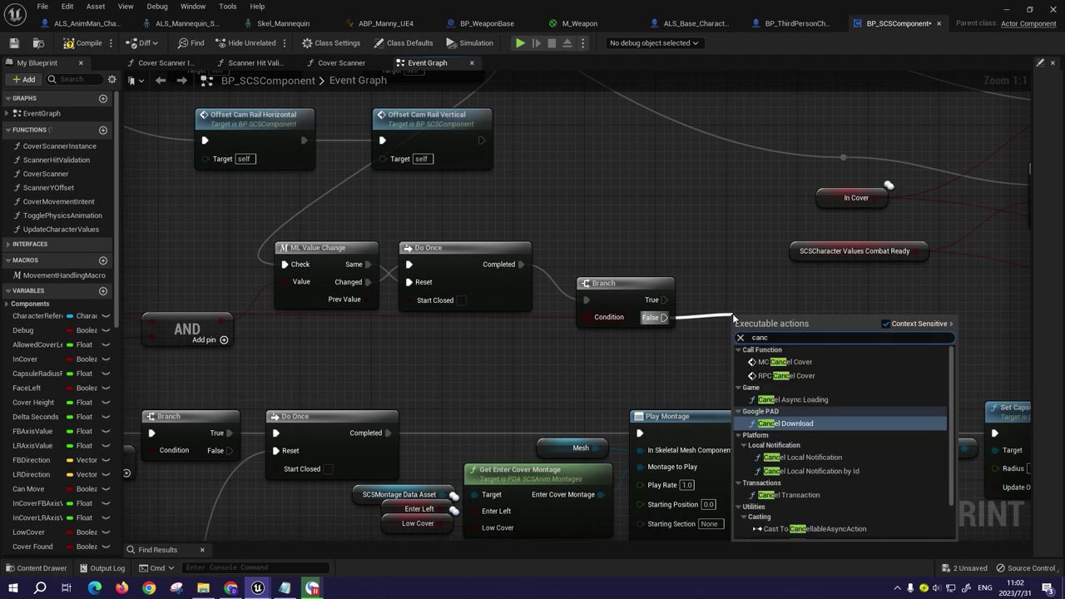
{"action": "left_click", "coordinate": [801, 376]}
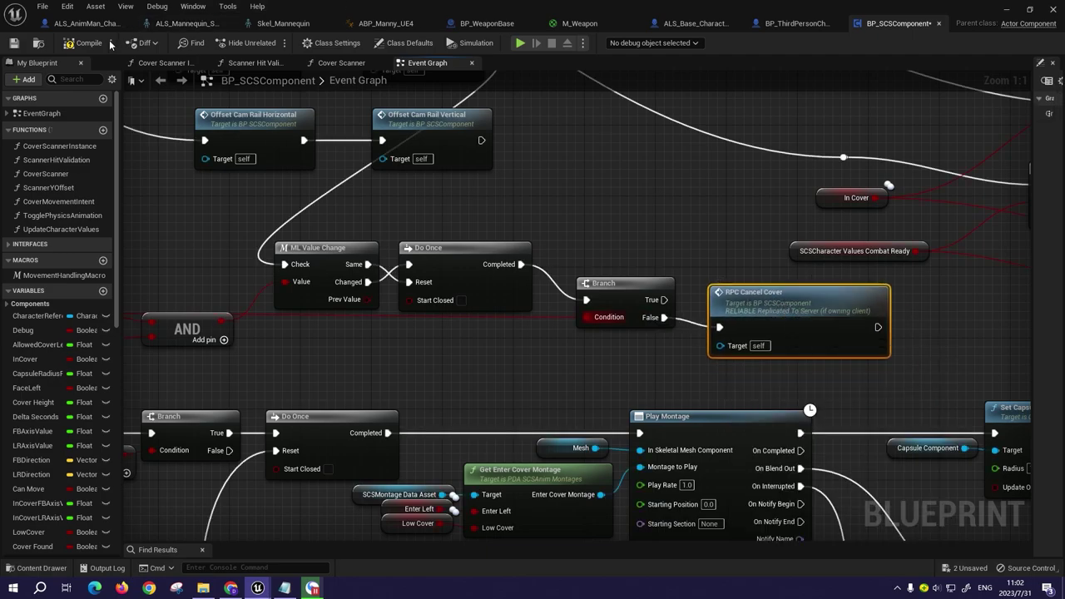